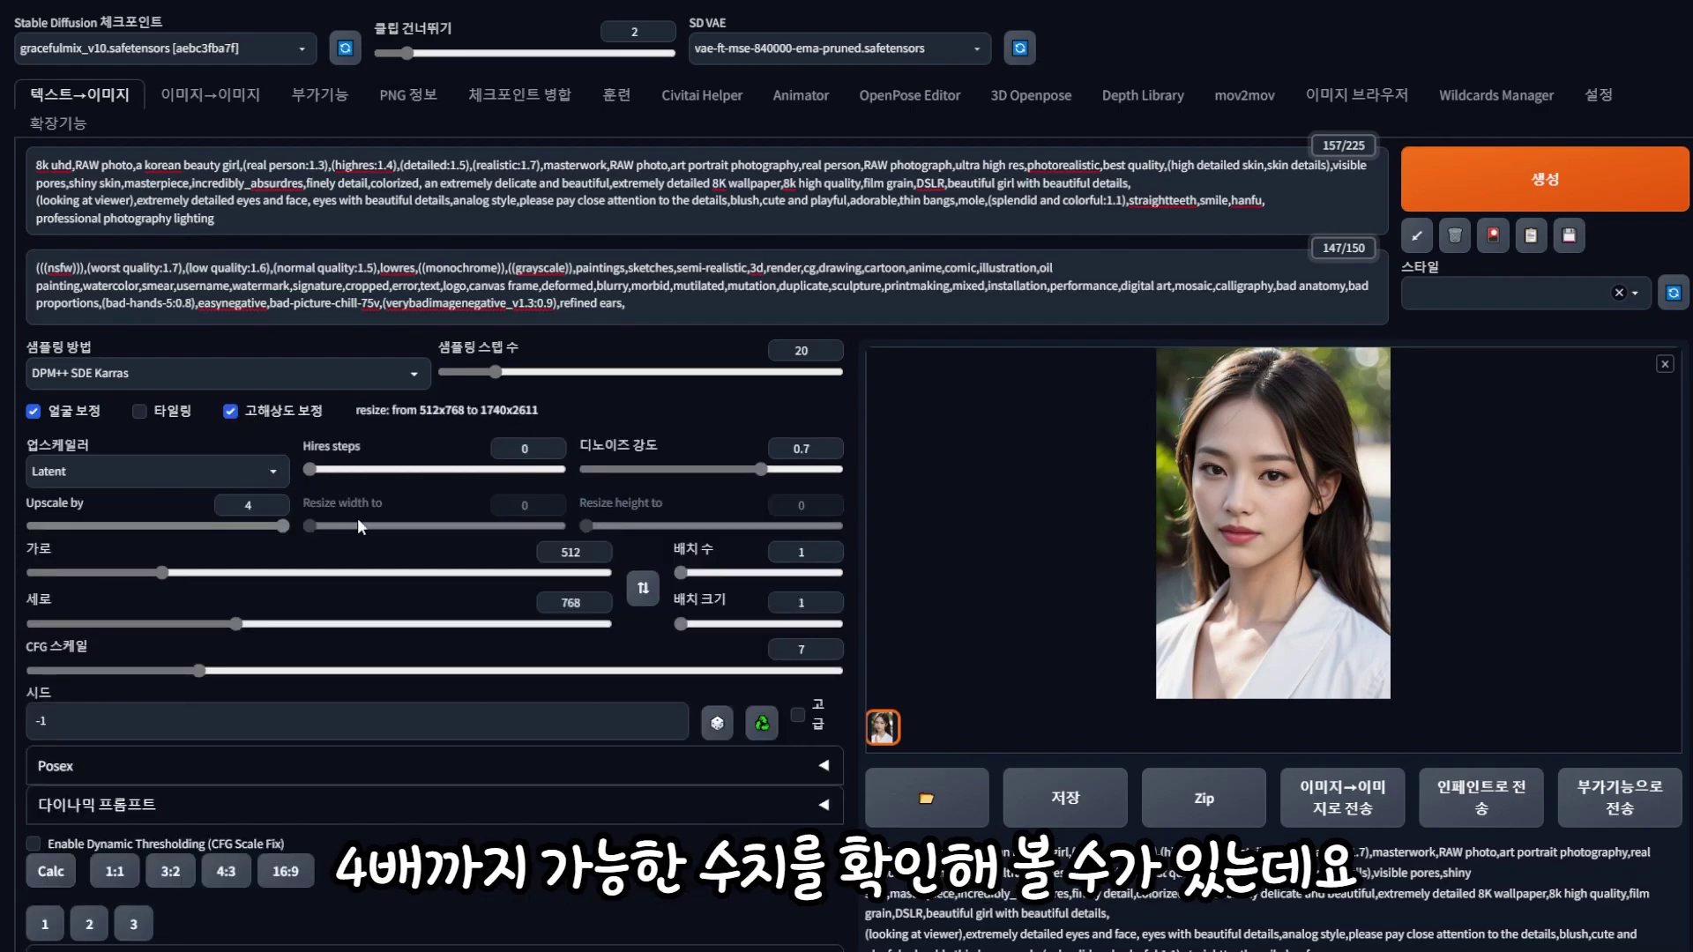
Set the high-resolution fix to an upscale factor of 1.5 with the R-ESRGAN 4x+ upscaler.
left_click_drag(116, 526, 196, 523)
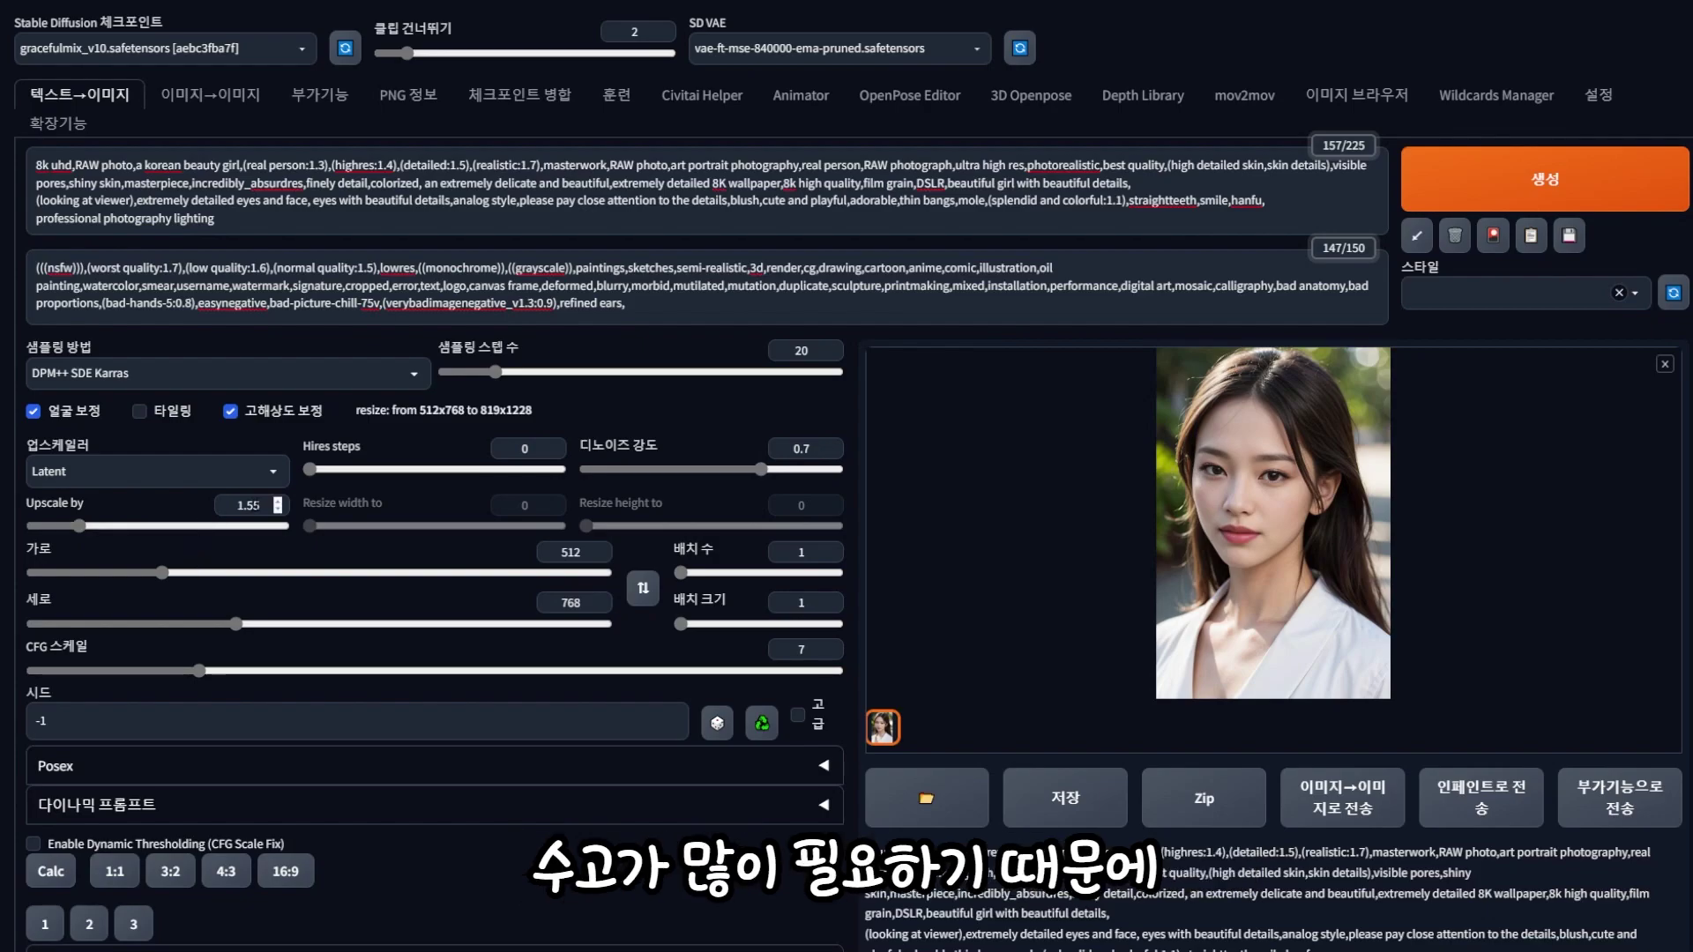
double_click(249, 506)
type("1.9")
left_click_drag(258, 505, 210, 514)
type("1.5")
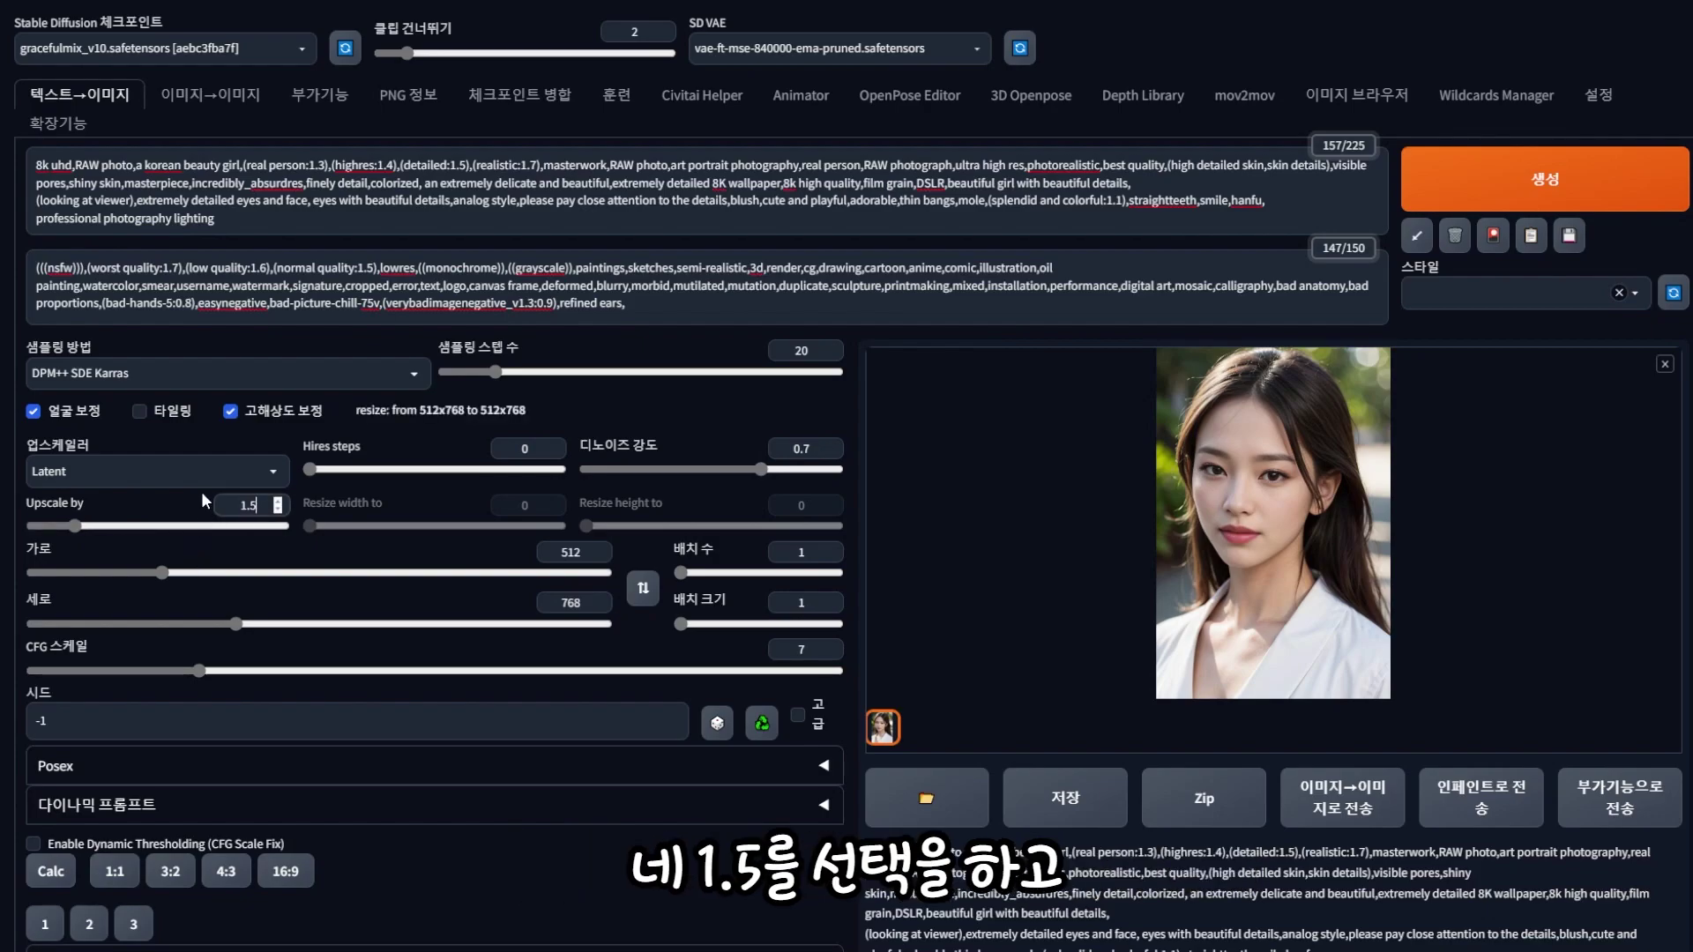
left_click(234, 471)
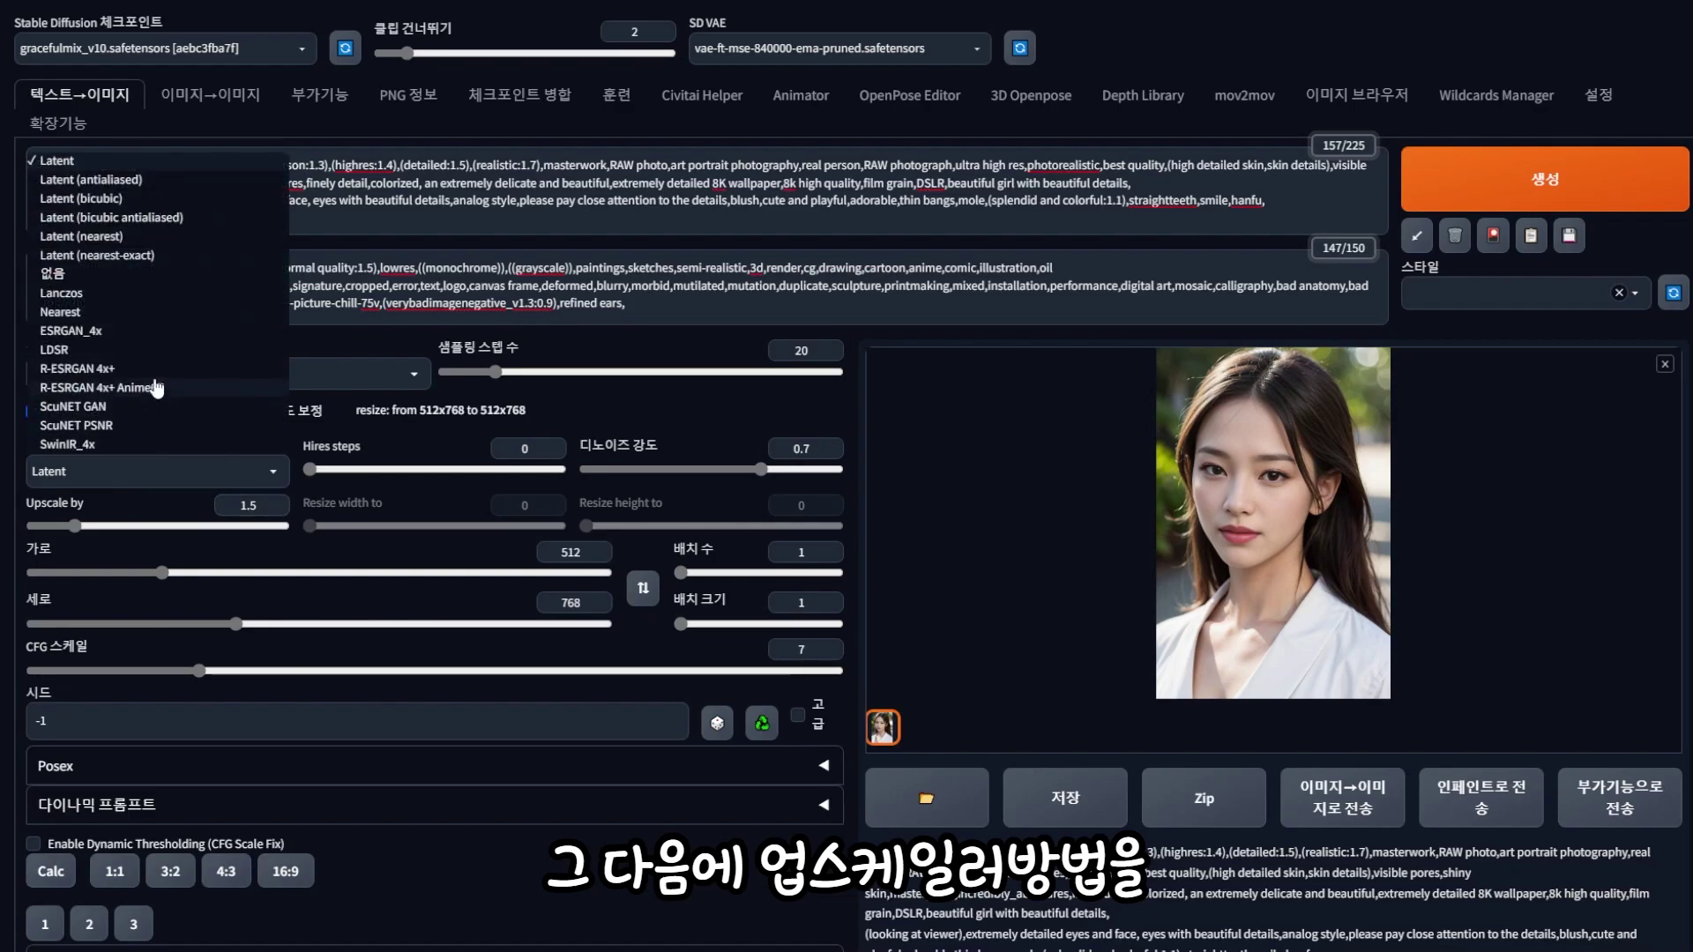
left_click(225, 371)
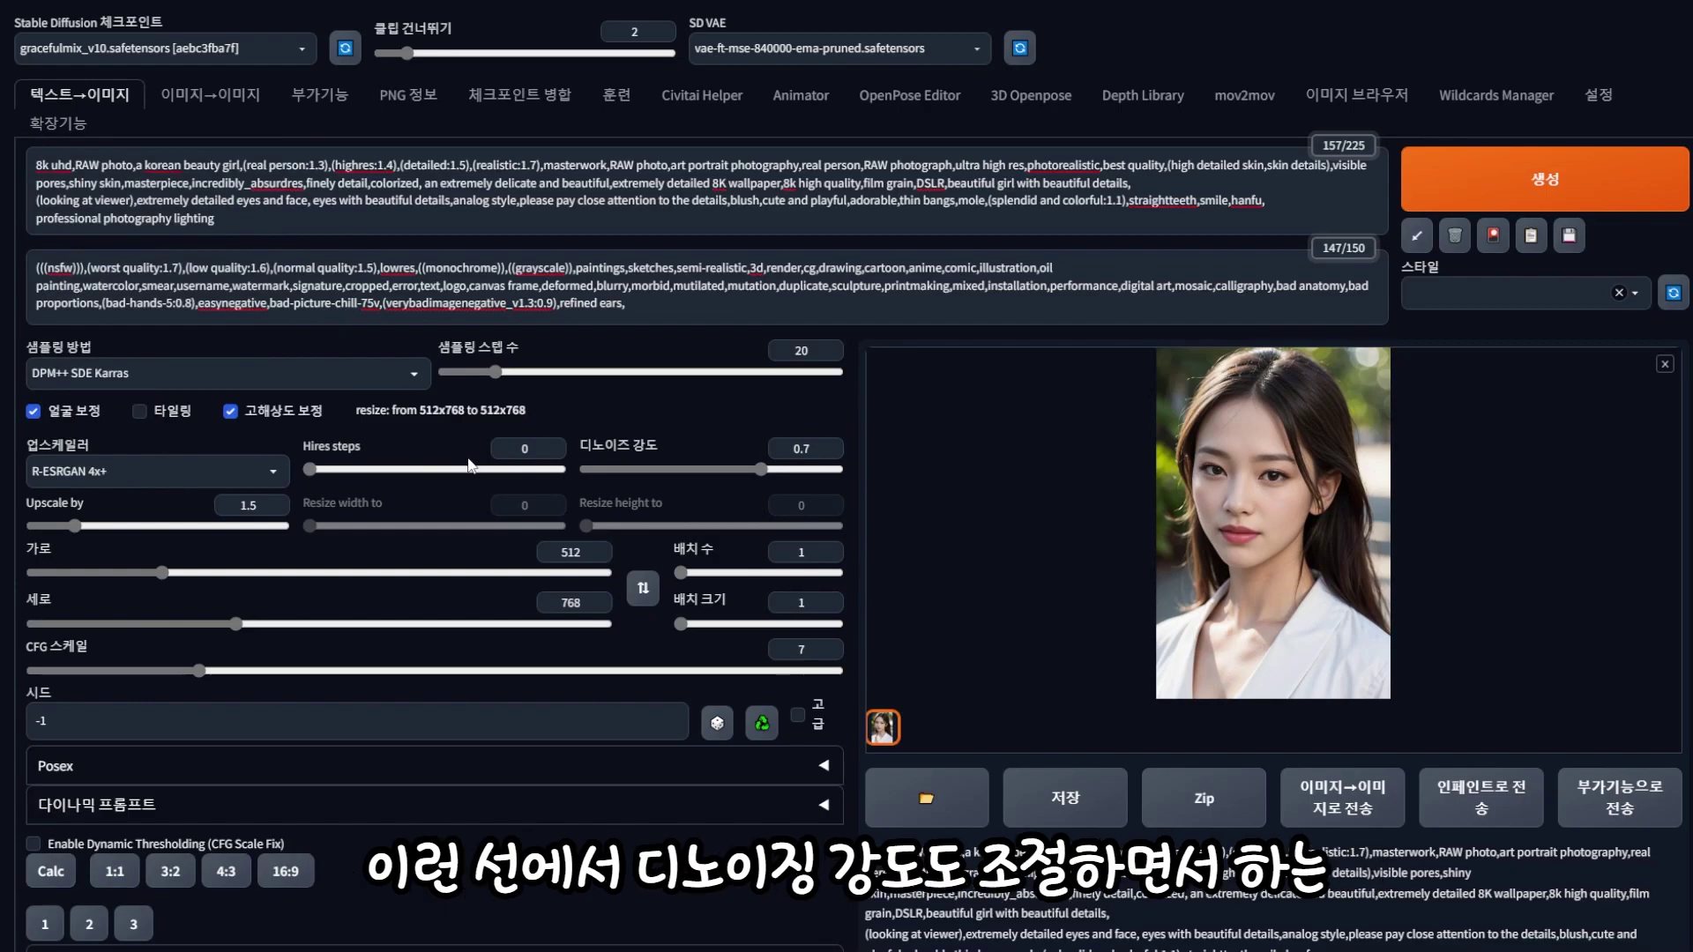
Set the denoising strength to 0.4 and generate the image with the last image's seed reused.
double_click(801, 449)
type("0.4")
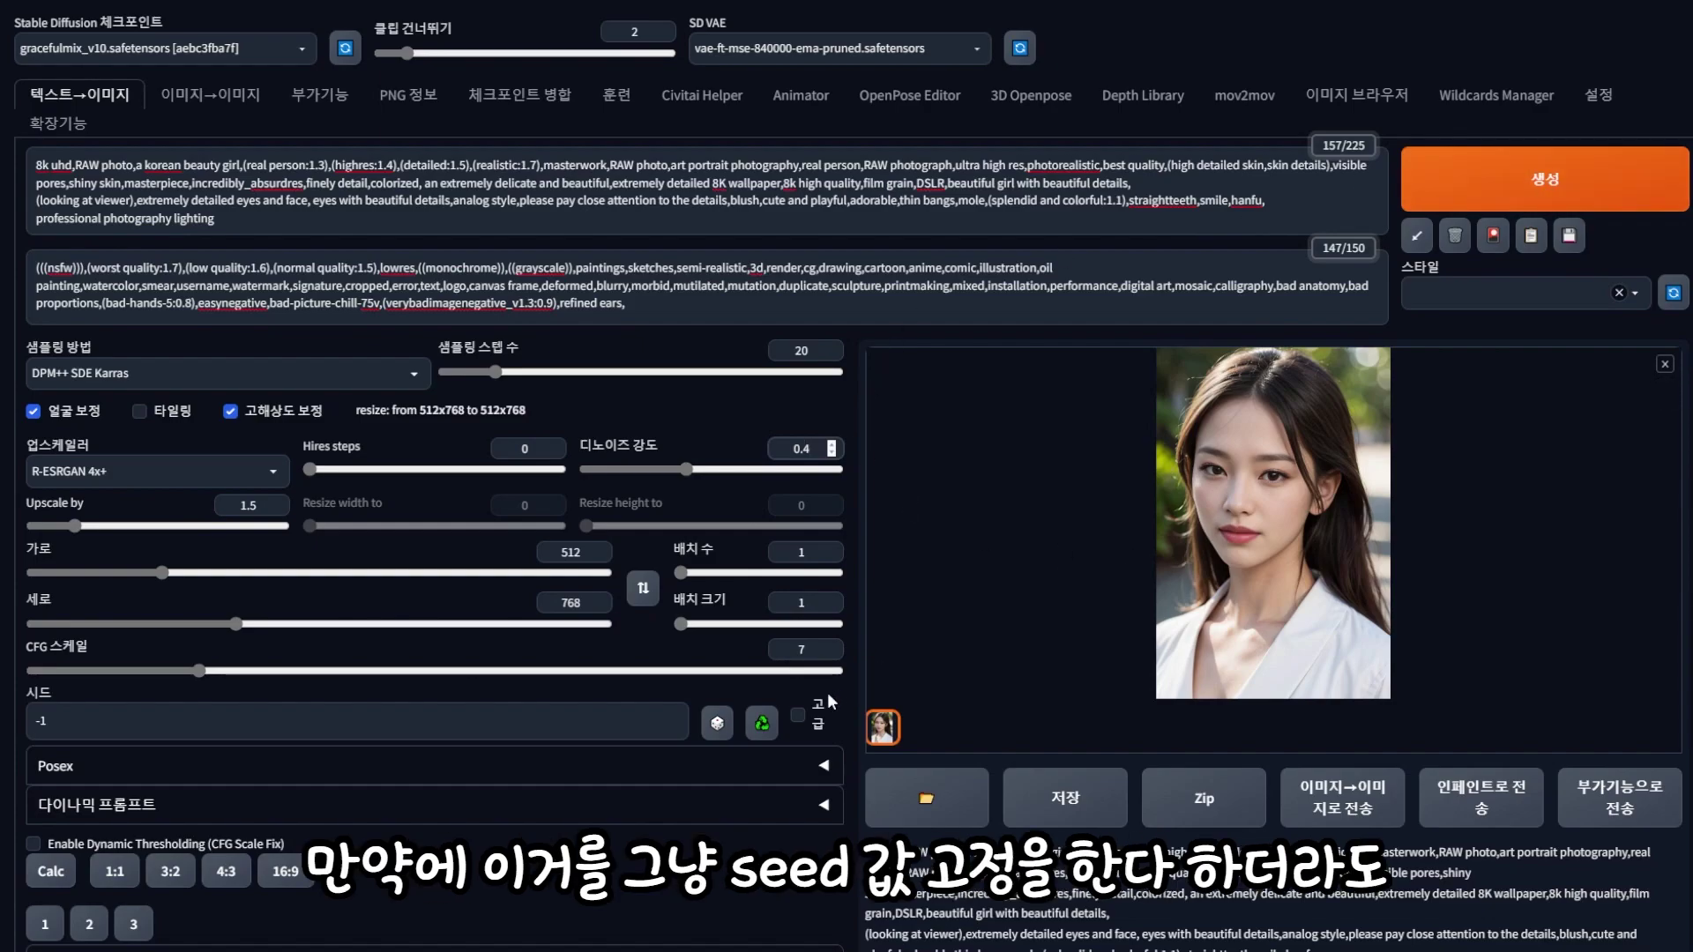
left_click(762, 725)
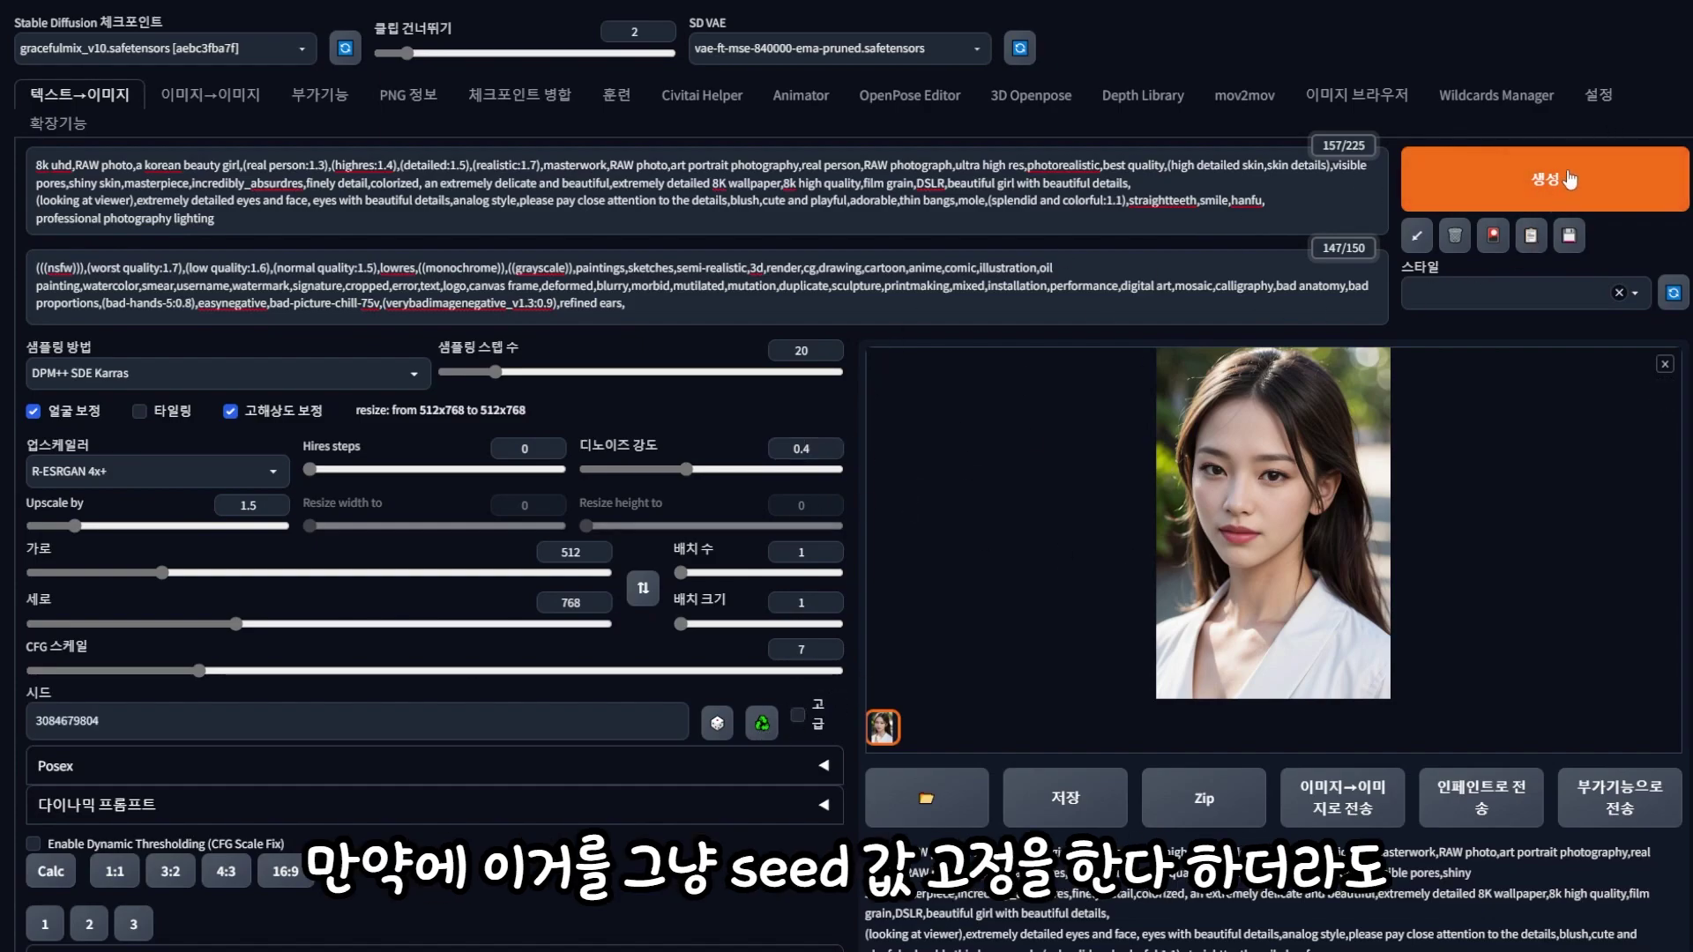
key("ctrl+Return")
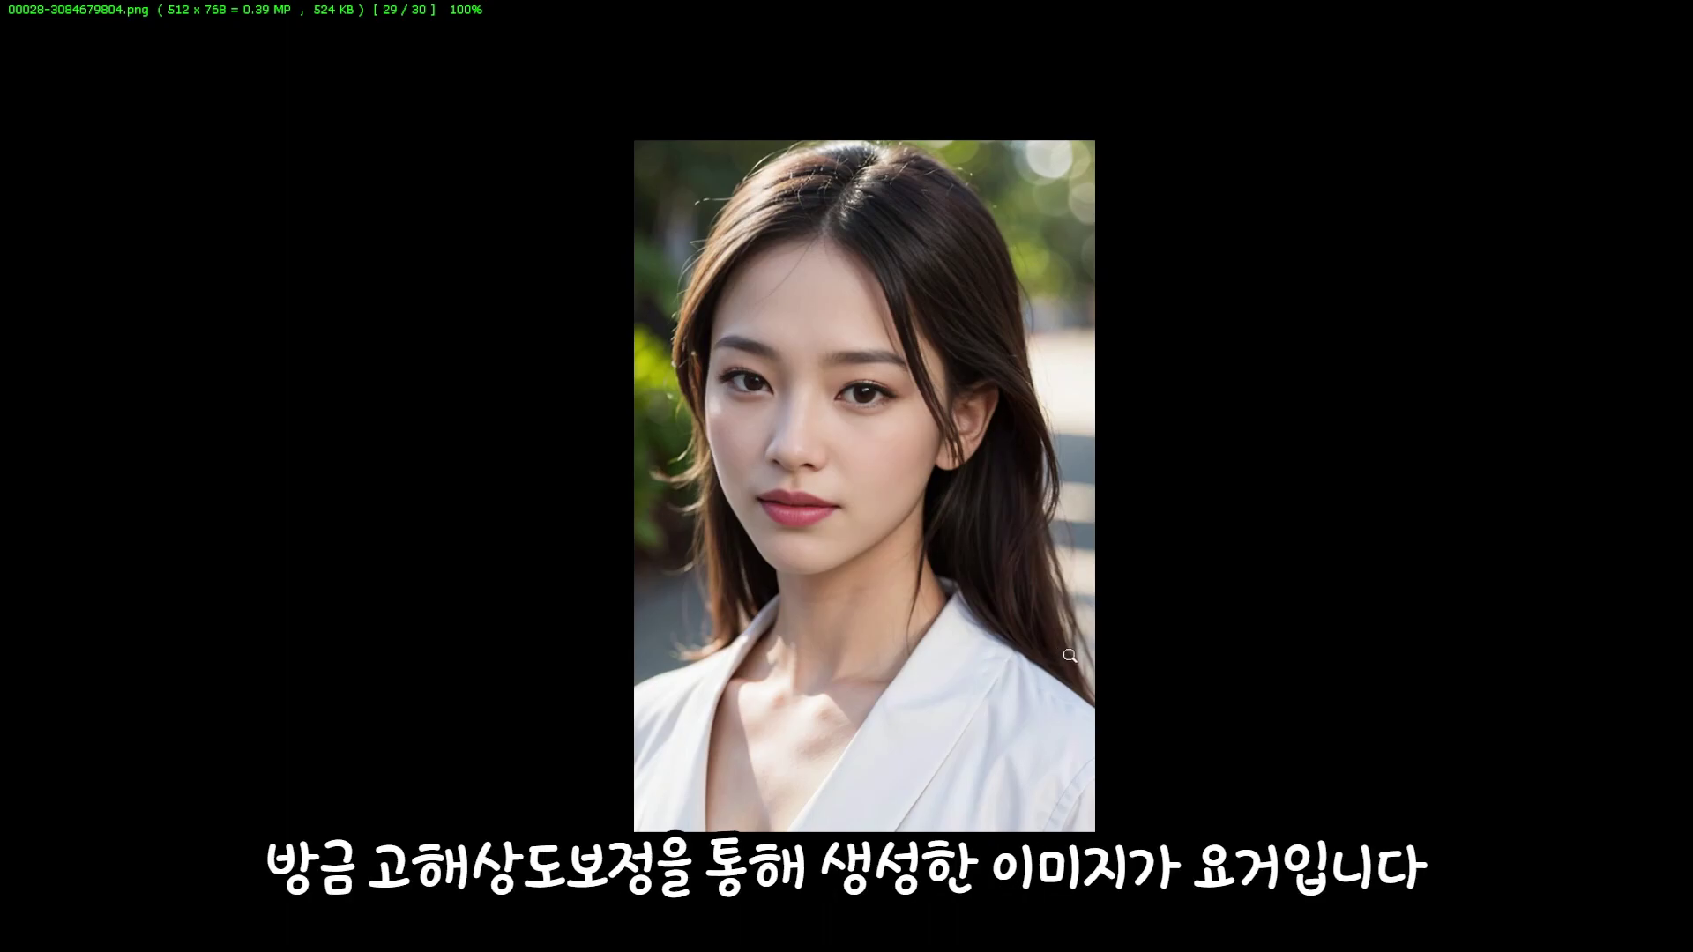
Compare the original 512 x 768 image with the upscaled 768 x 1152 version in the image viewer.
key("Right")
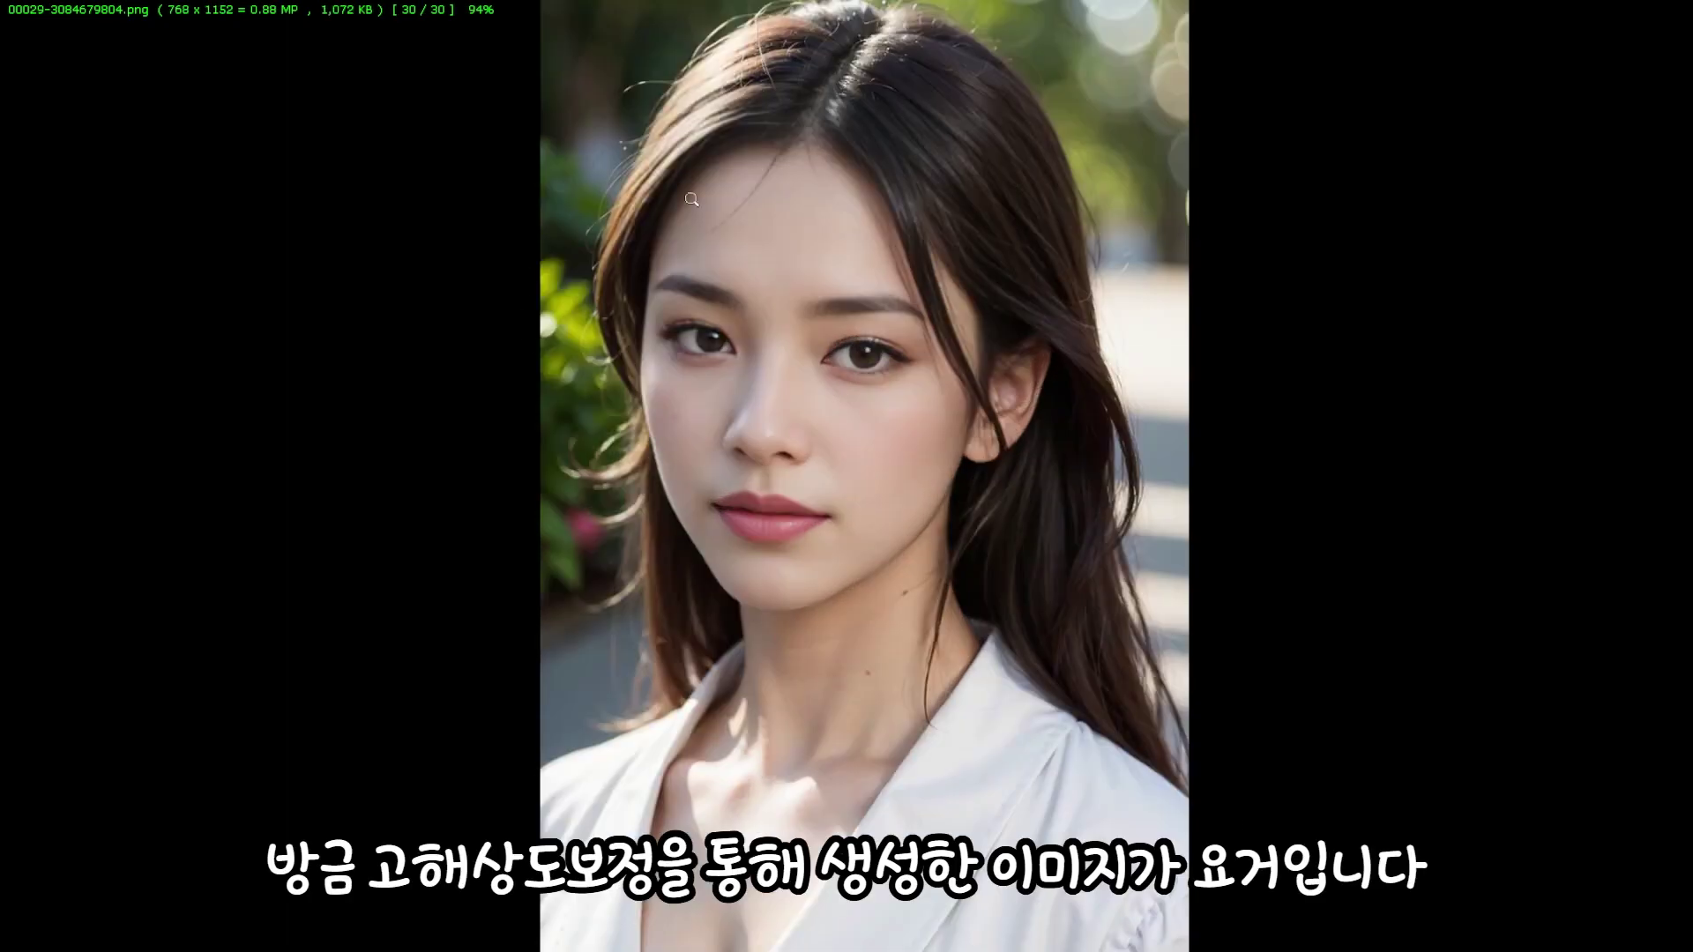
key("Left")
key("Right")
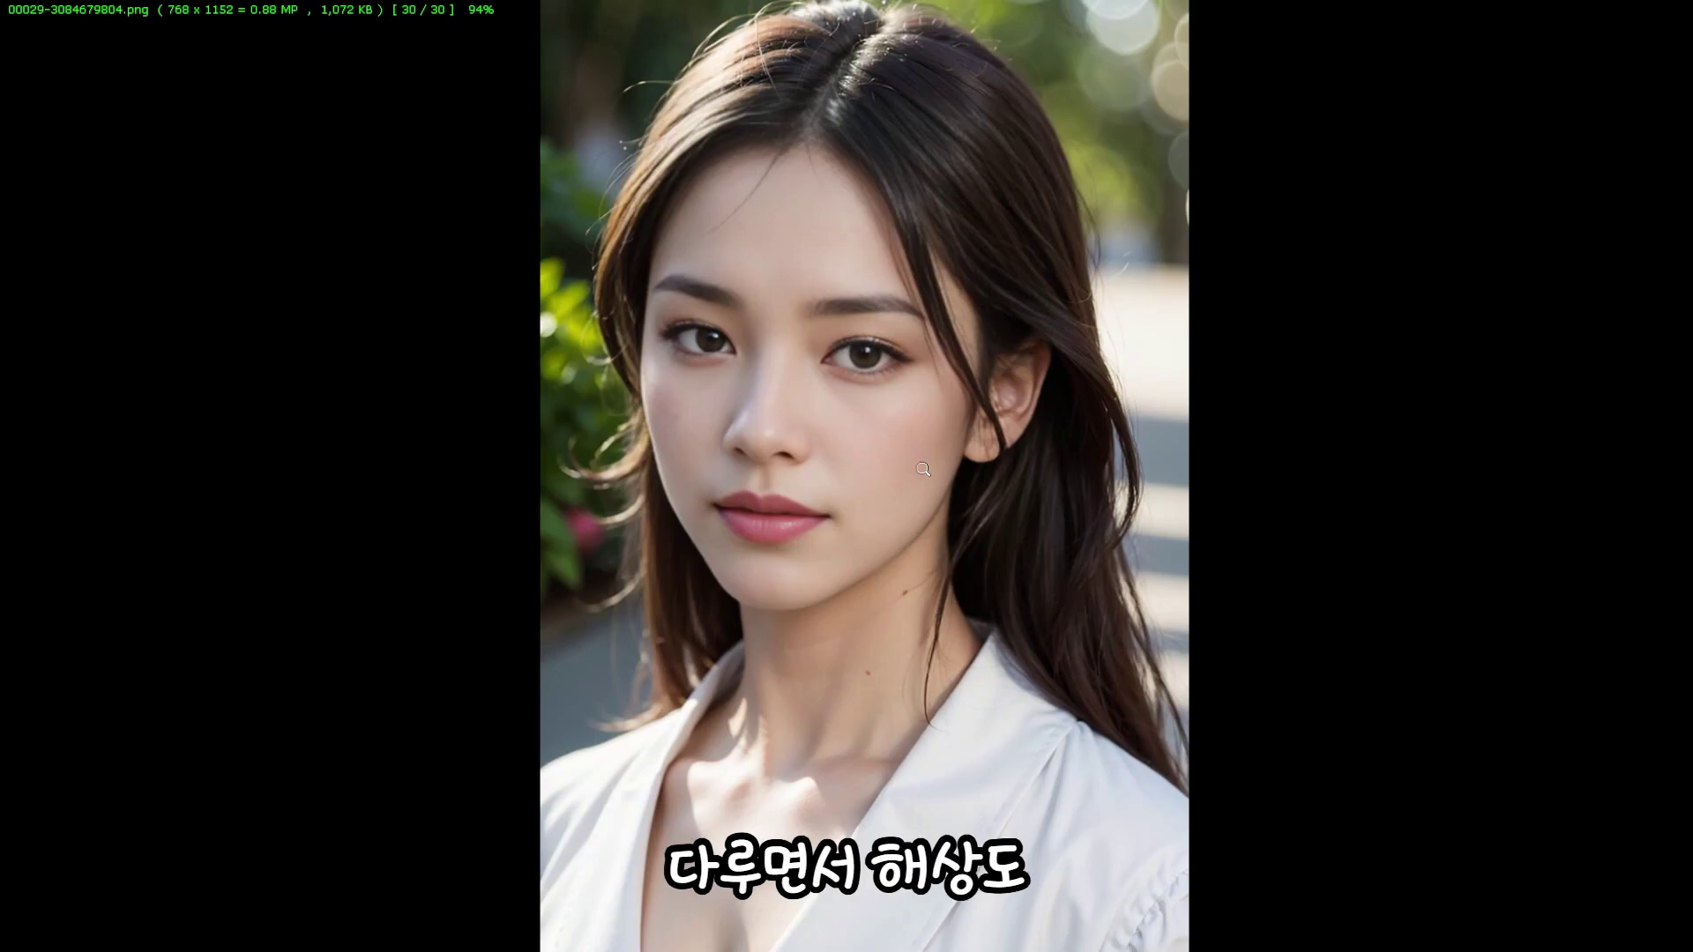
key("Left")
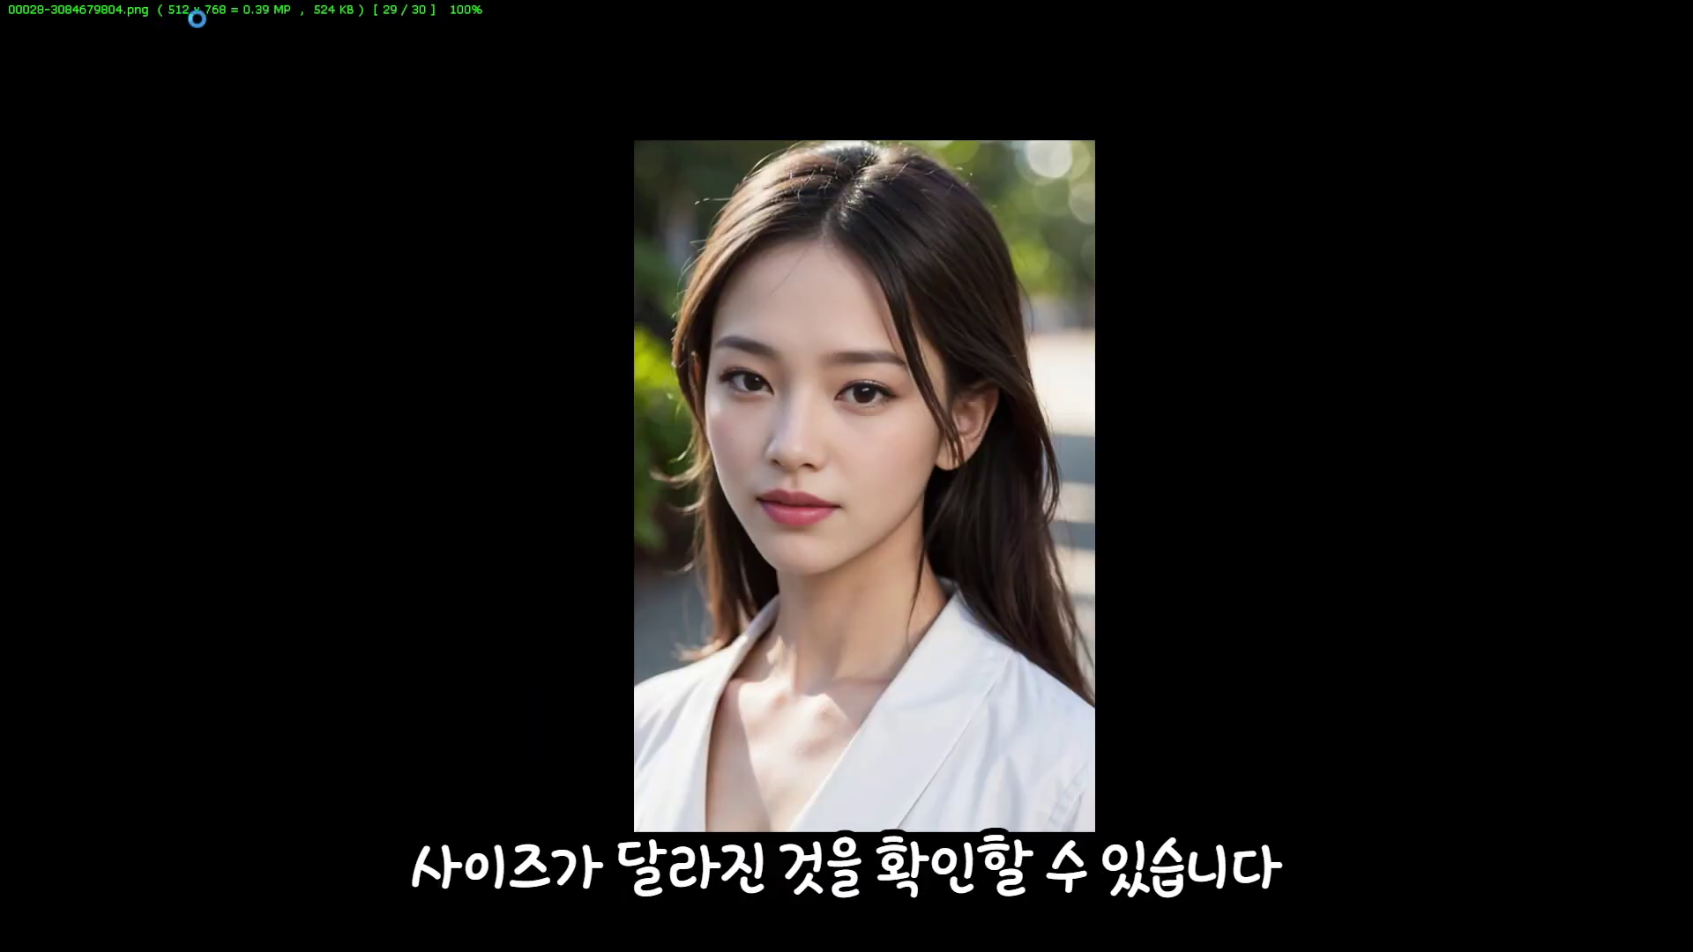
key("Right")
key("Left")
key("Right")
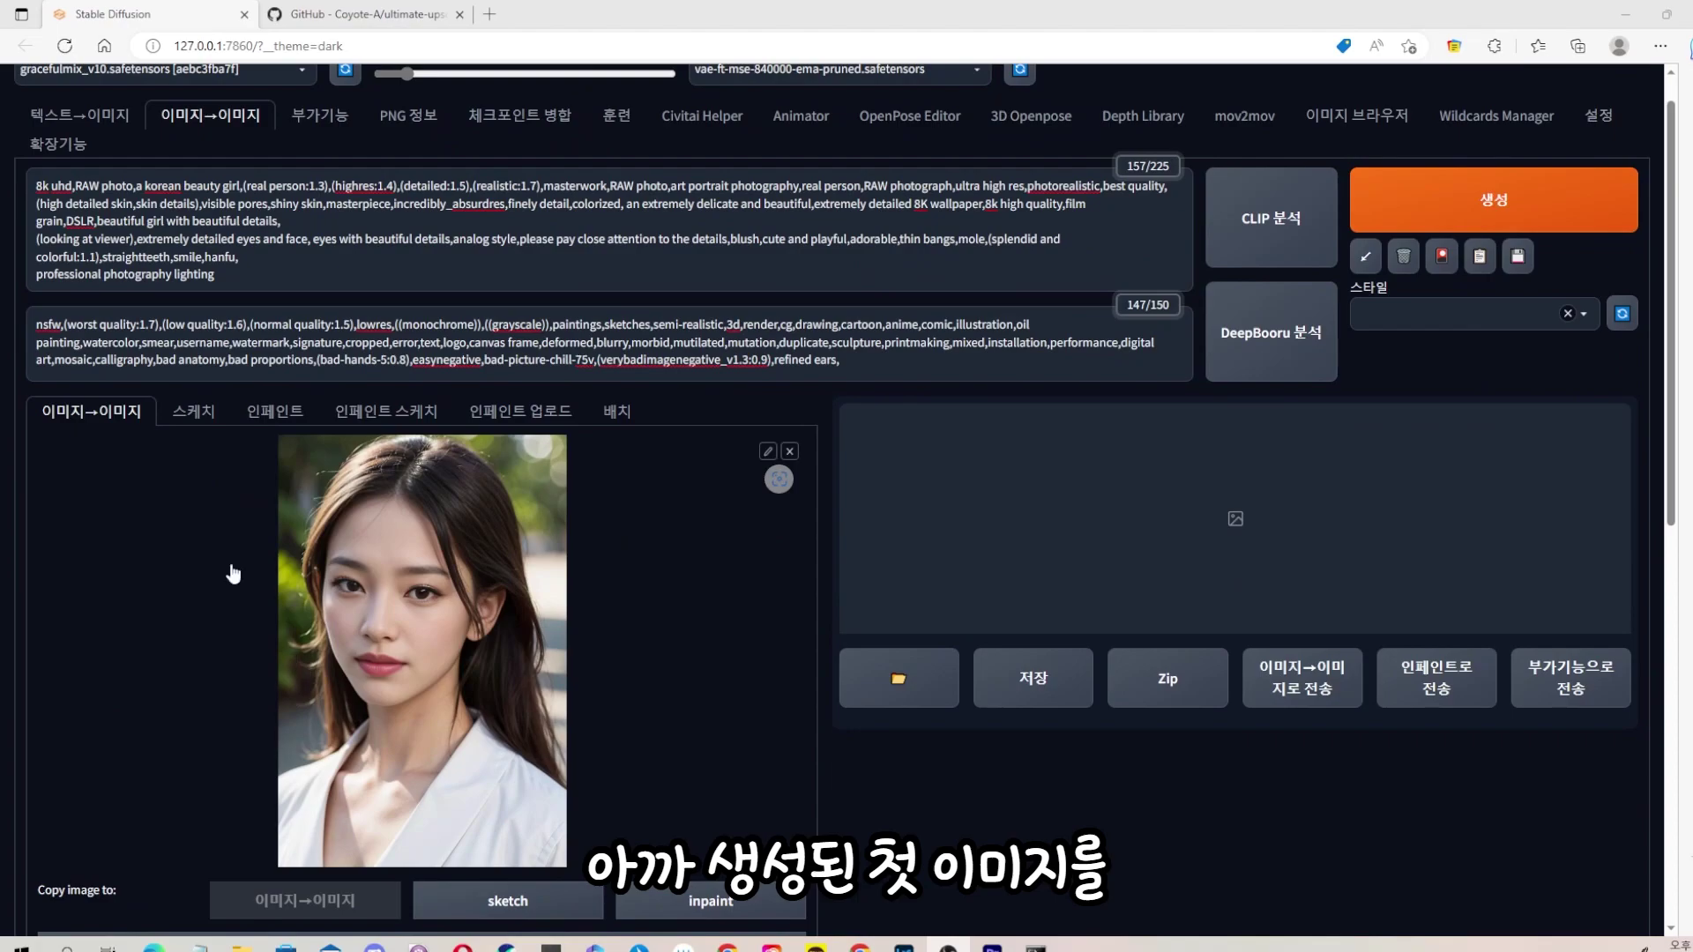
Set the image-to-image resize mode to plain resizing (리사이징) and the sampling method to DPM++ SDE Karras.
scroll(586, 626, "down", 3)
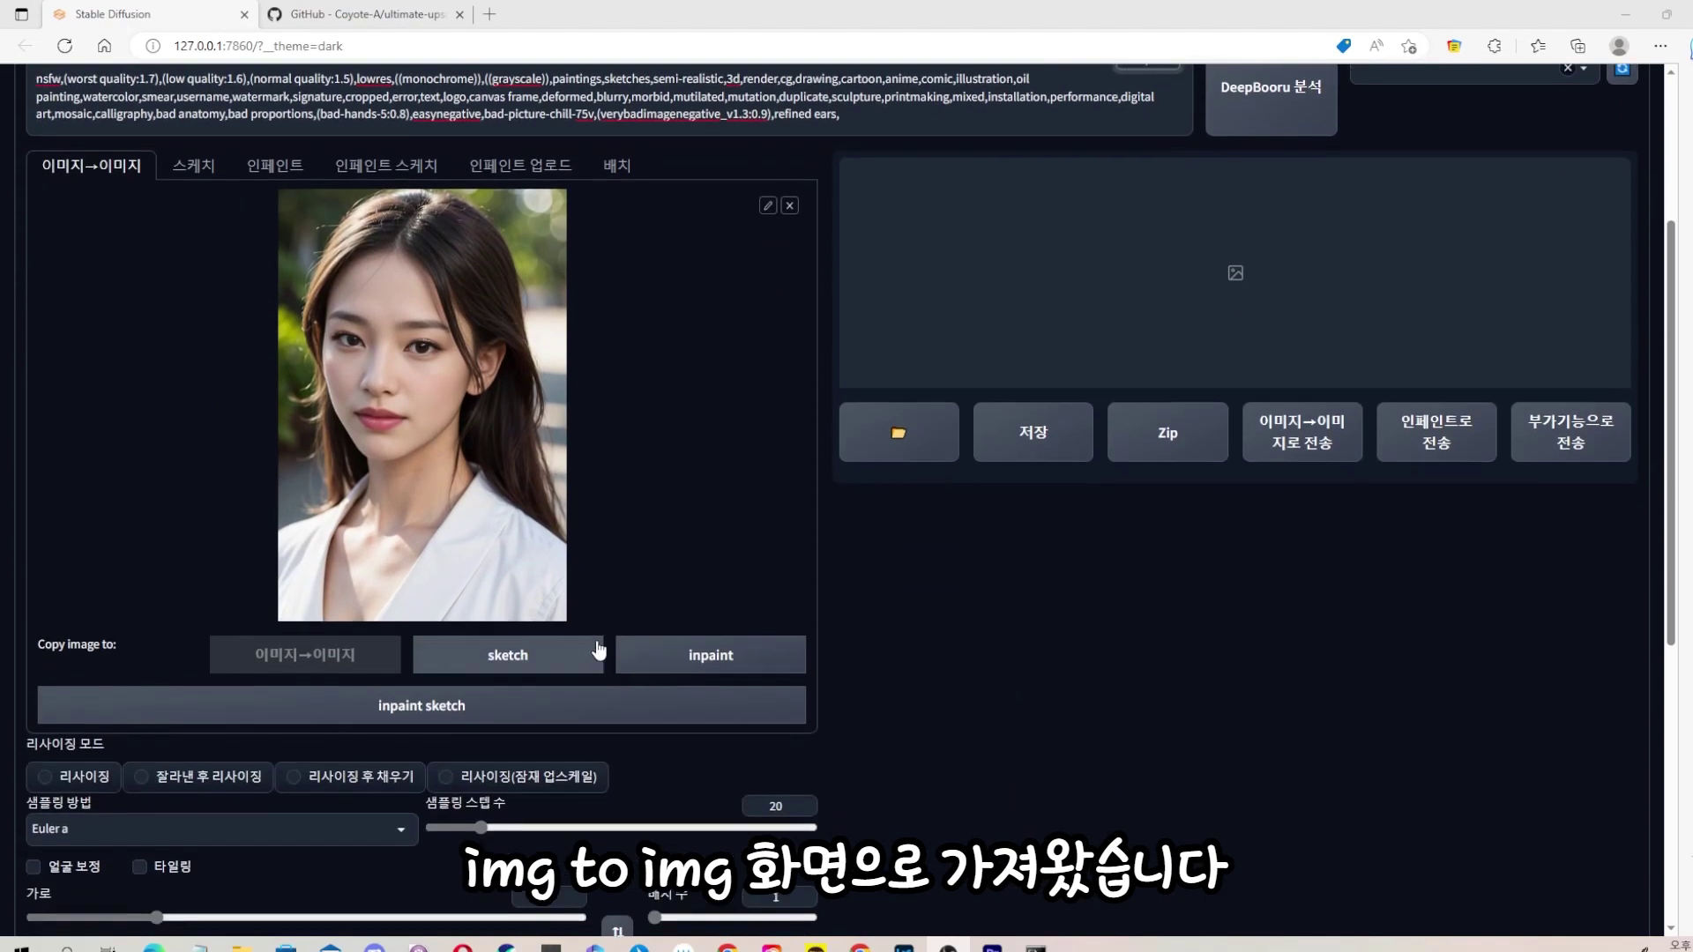
scroll(988, 666, "up", 1)
scroll(887, 692, "down", 3)
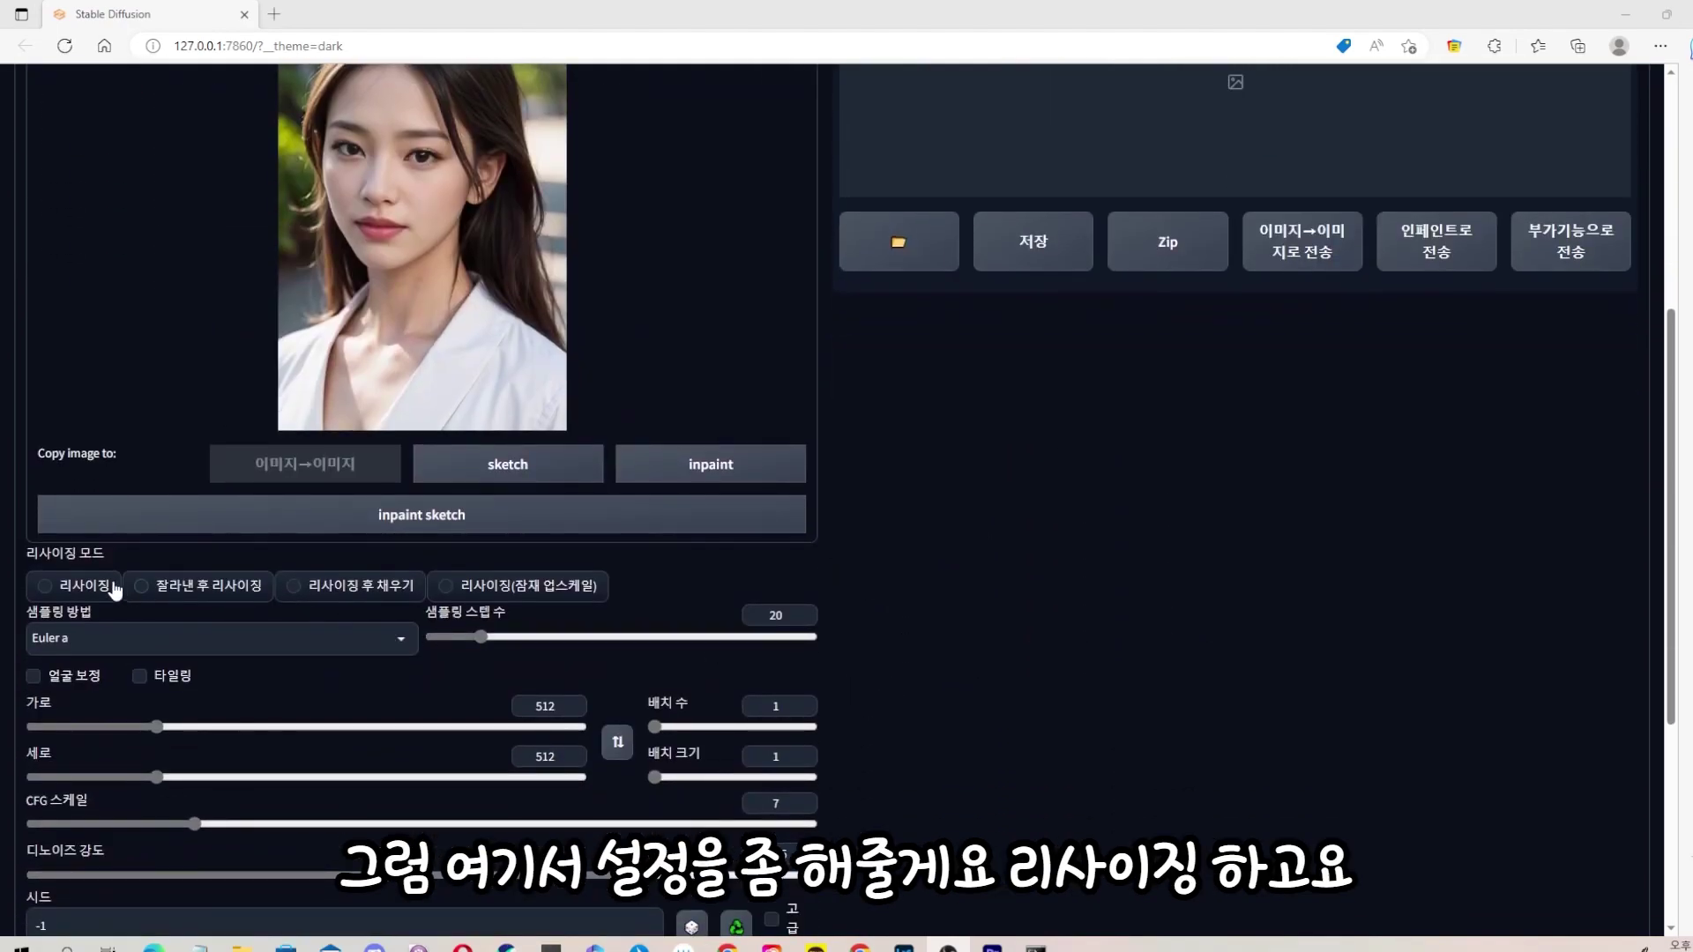
left_click(49, 589)
left_click(247, 655)
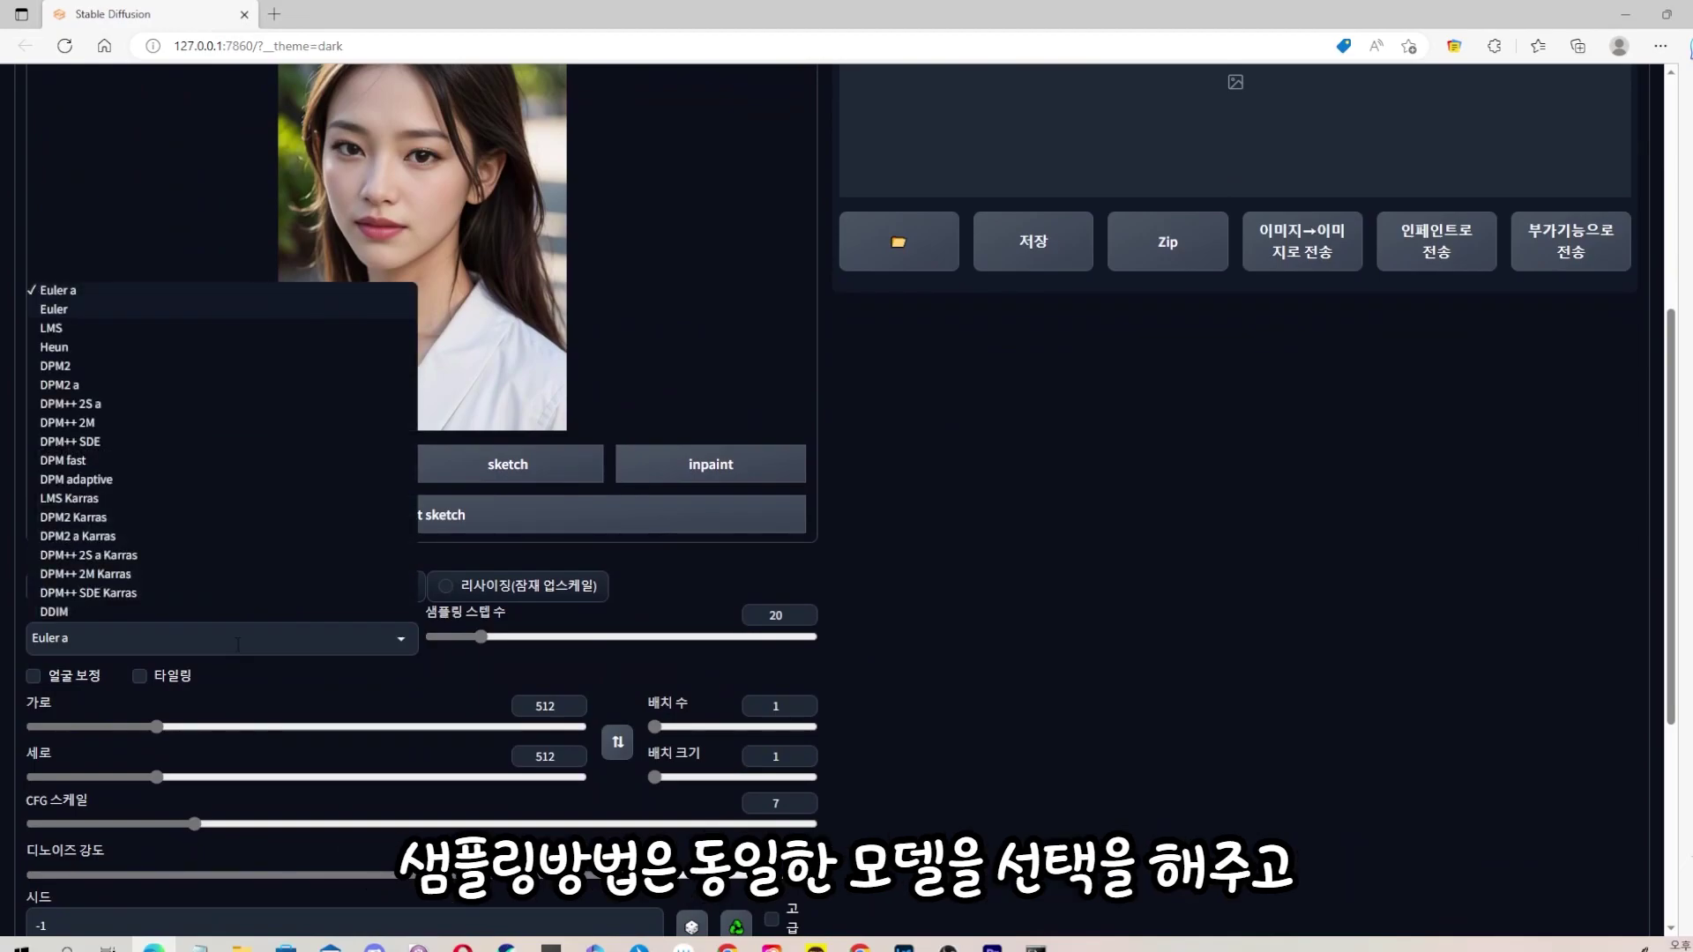
left_click(162, 594)
scroll(339, 616, "down", 3)
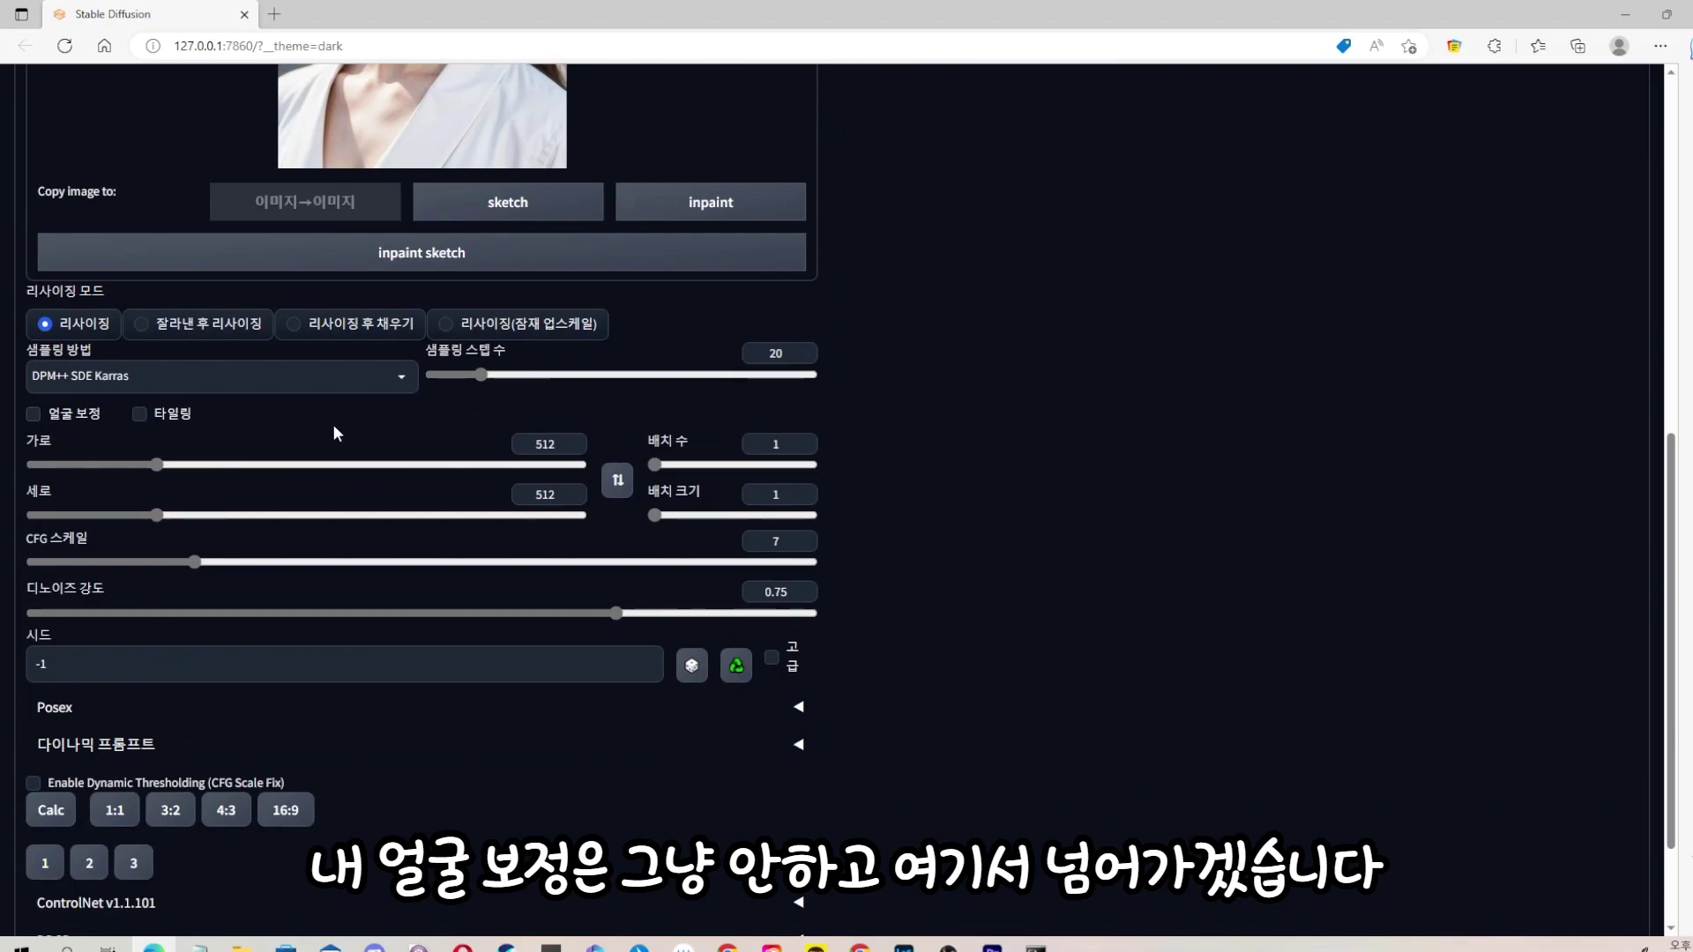
scroll(331, 421, "up", 1)
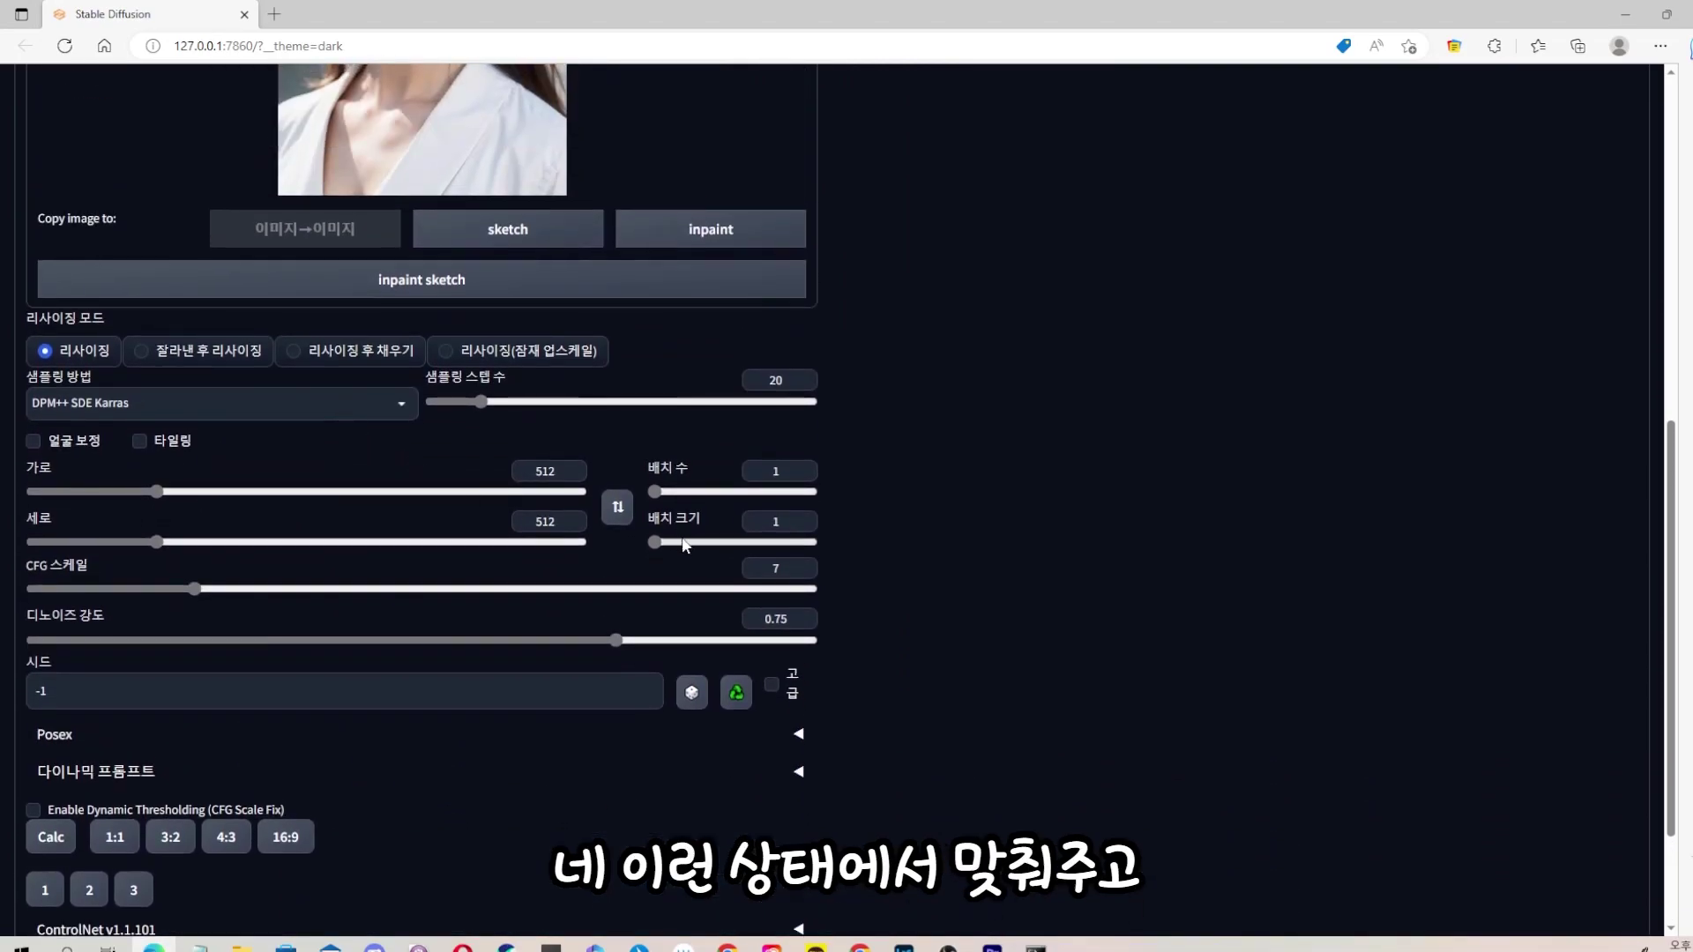
double_click(776, 618)
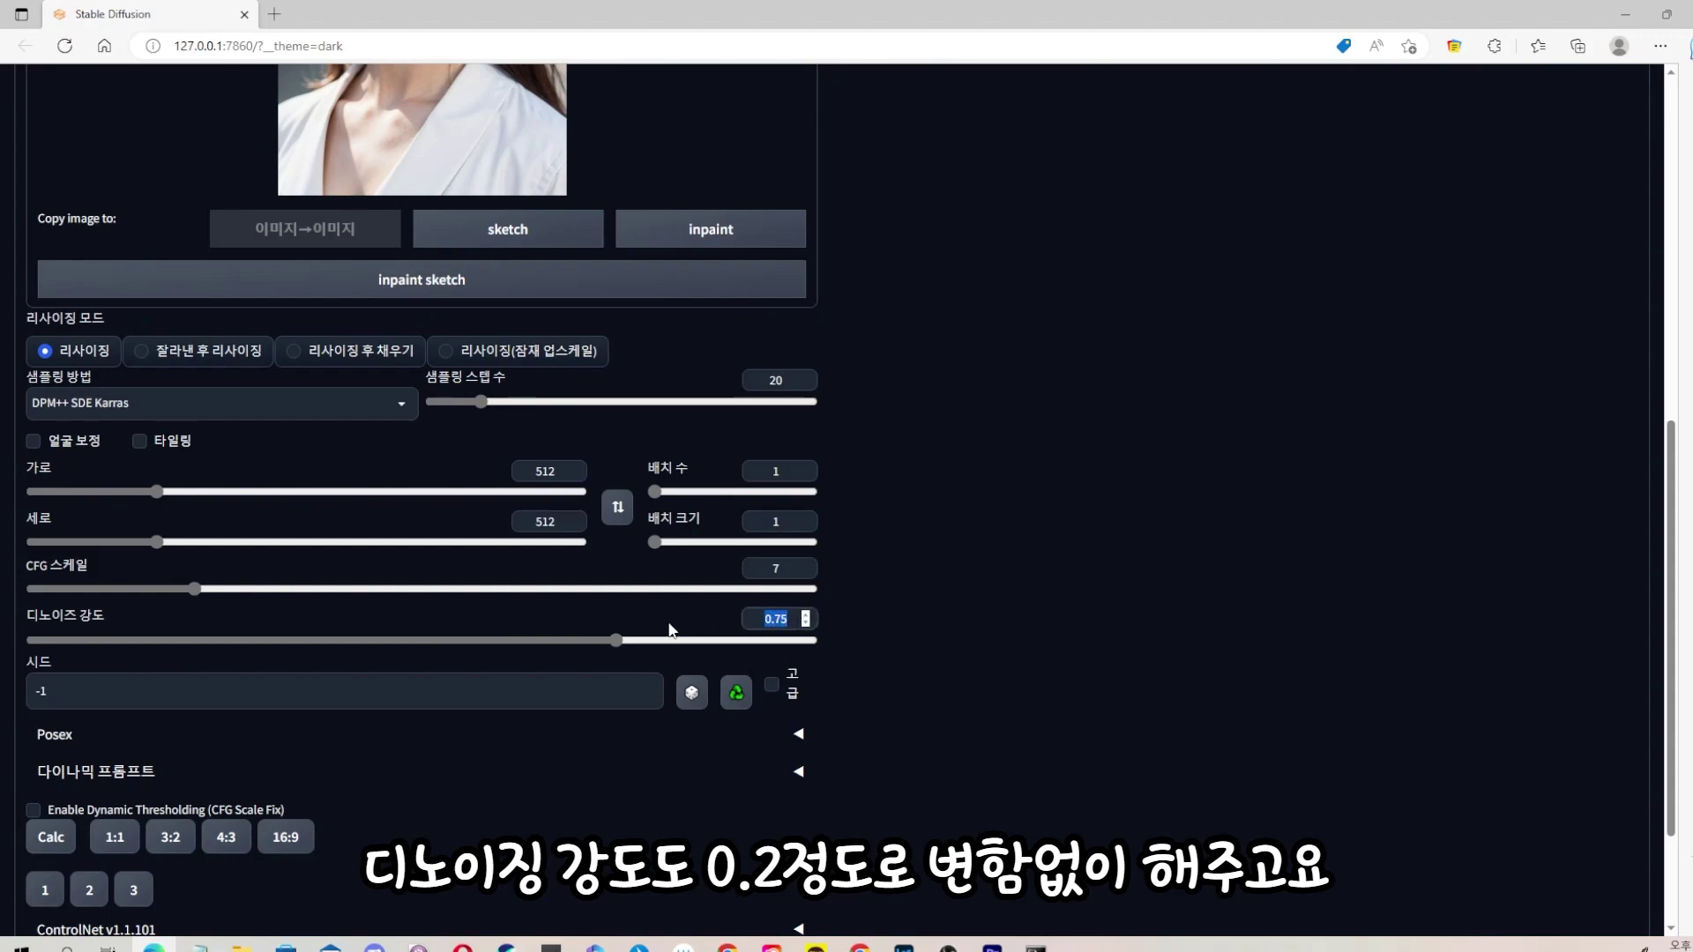
type("0.2")
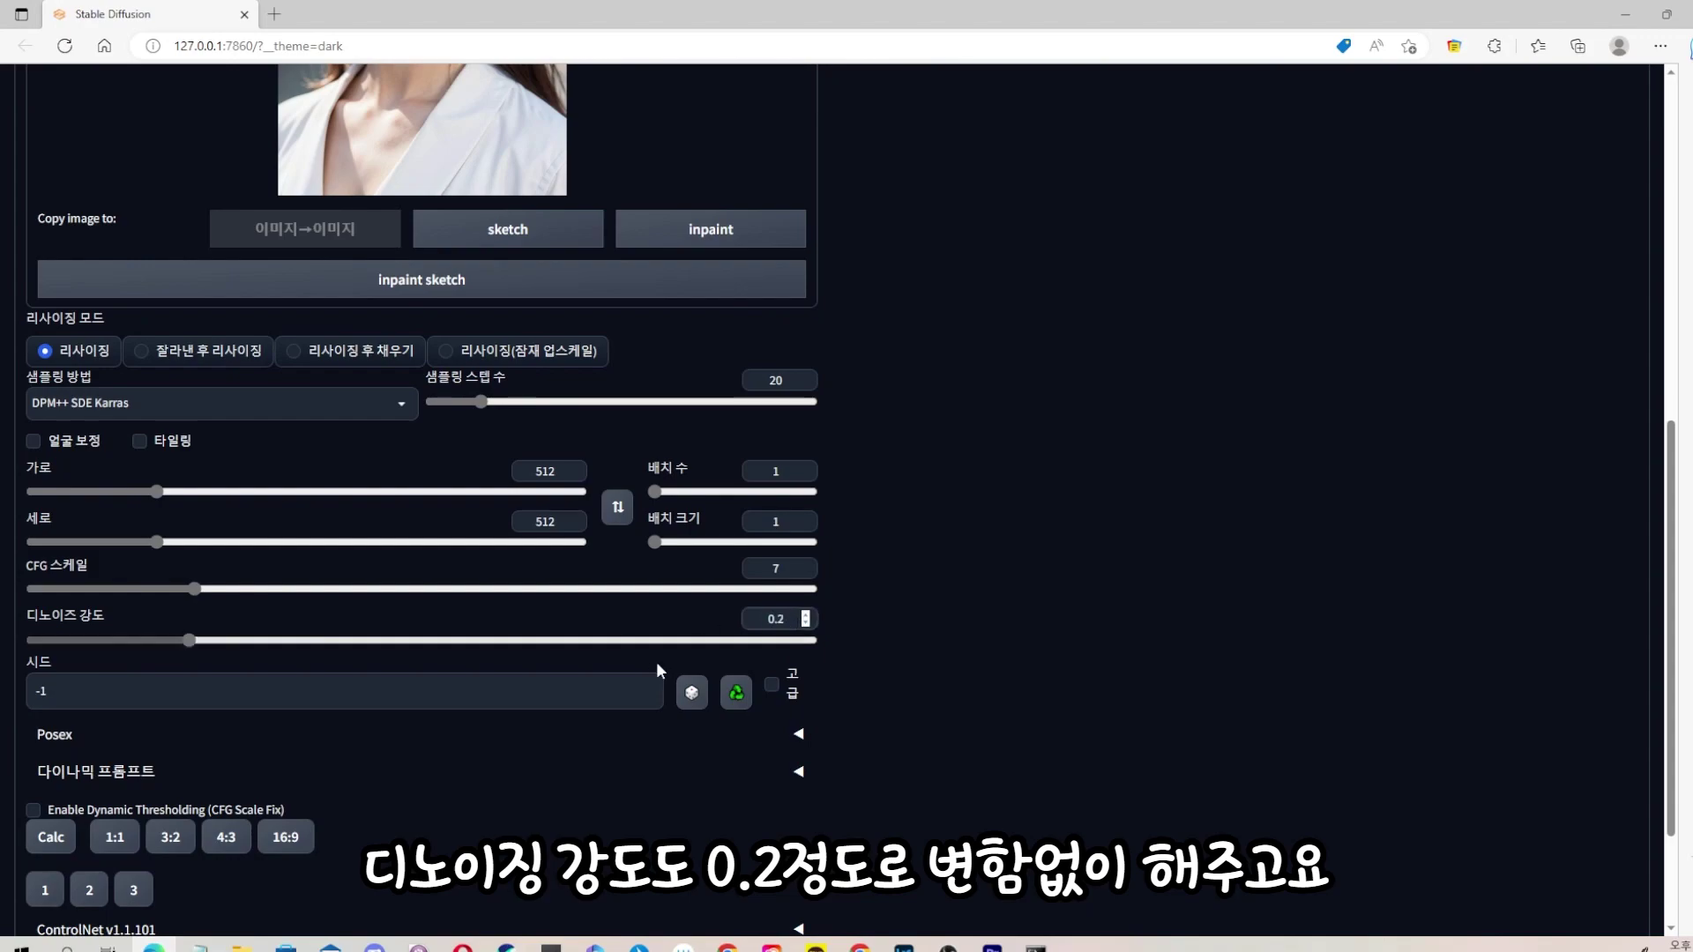
left_click(1030, 585)
double_click(252, 695)
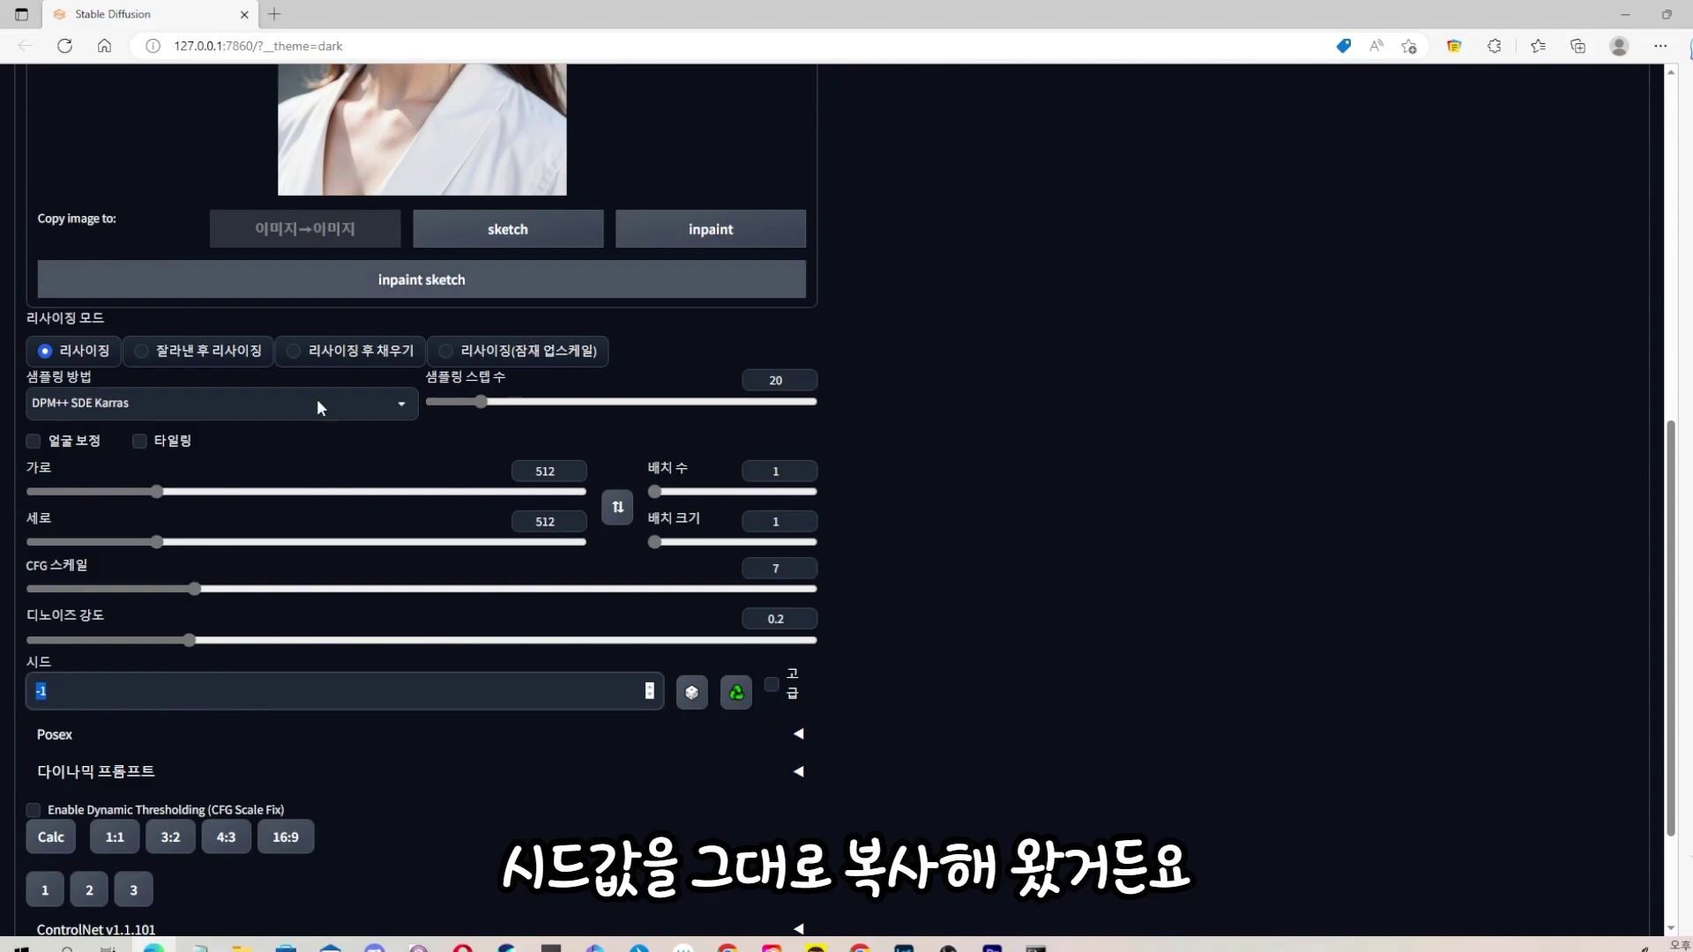
key("ctrl+v")
Choose the Ultimate SD upscale script and set its upscaler to R-ESRGAN 4x+.
scroll(418, 746, "down", 2)
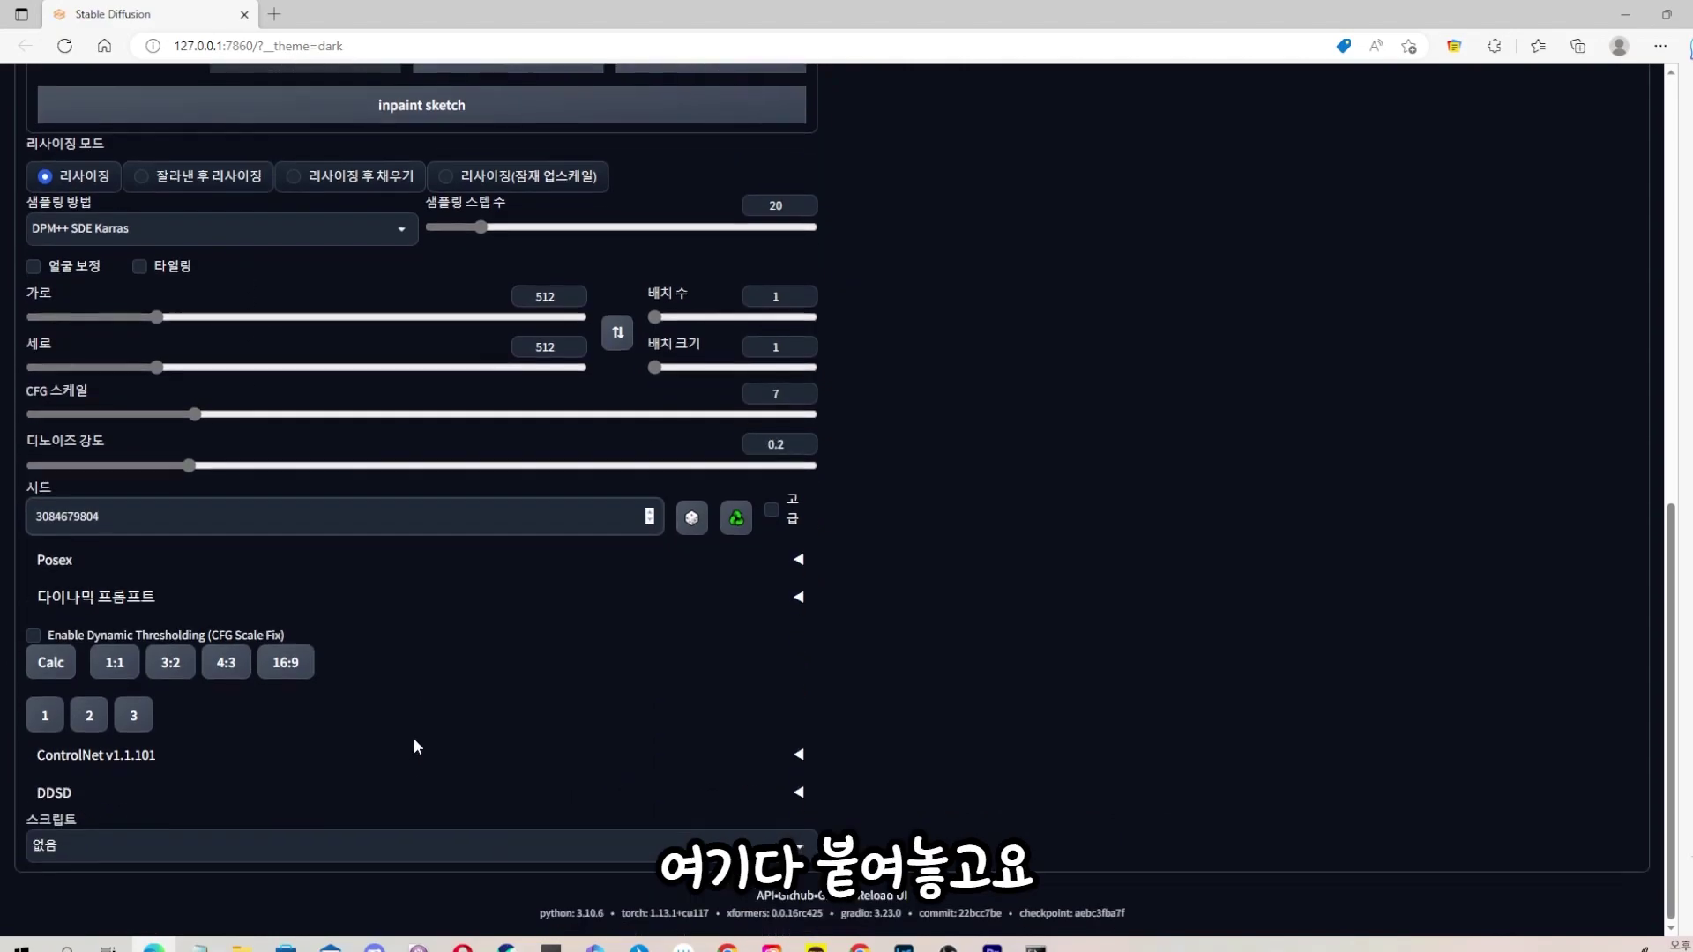
left_click(415, 844)
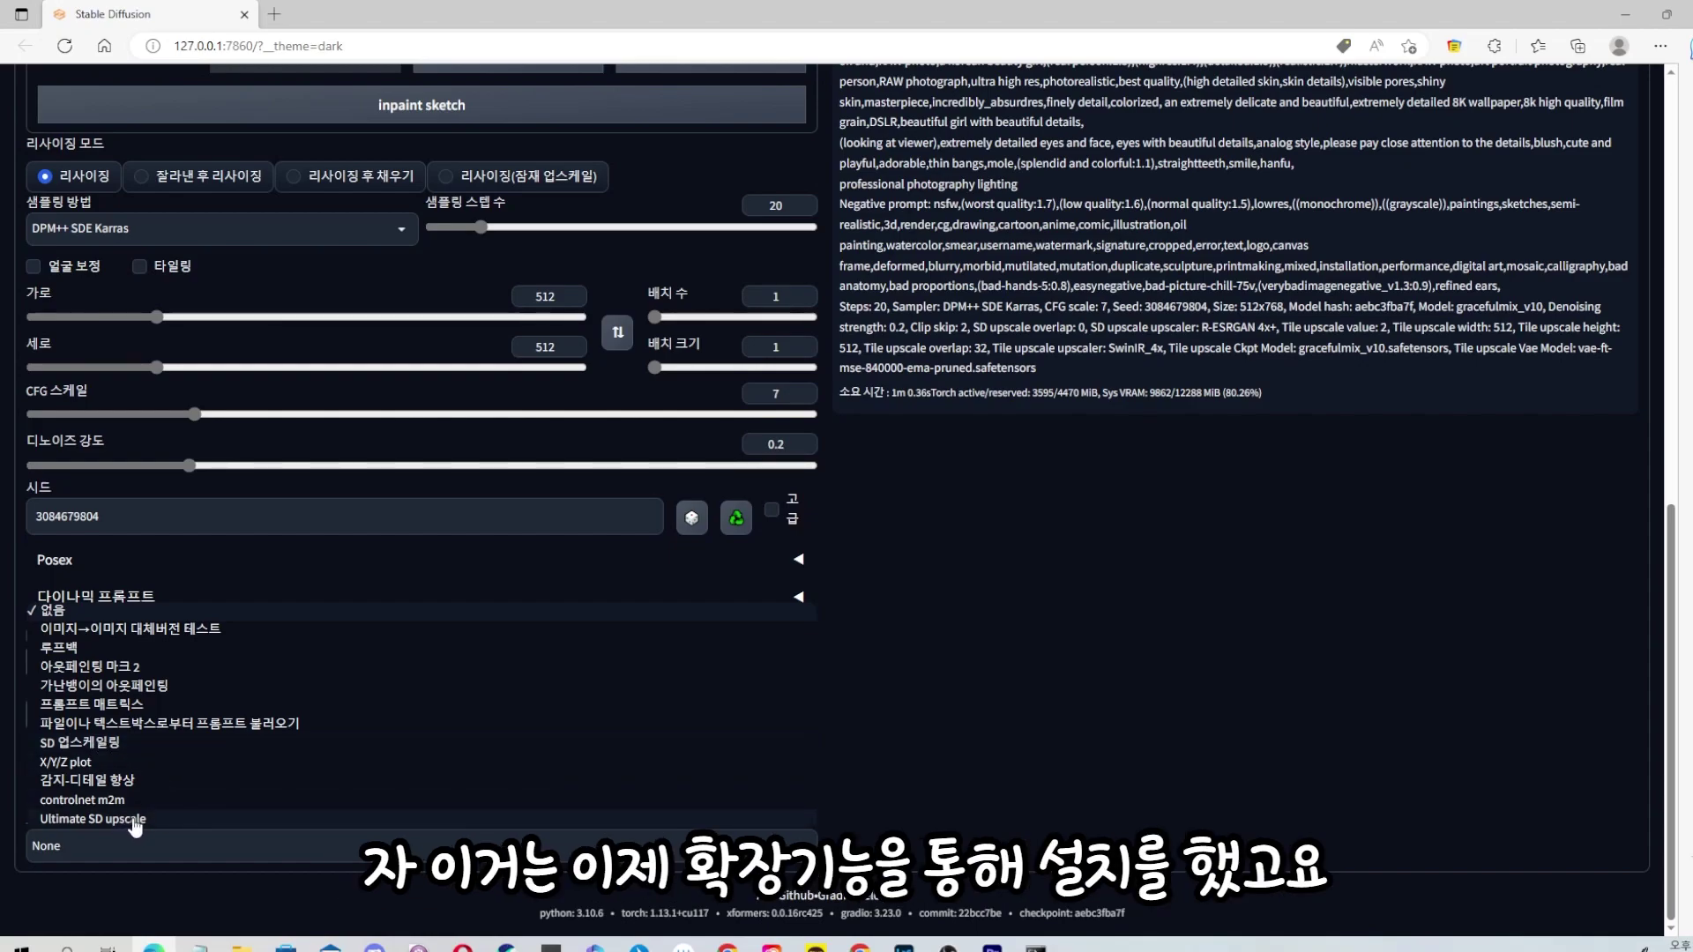
left_click(133, 821)
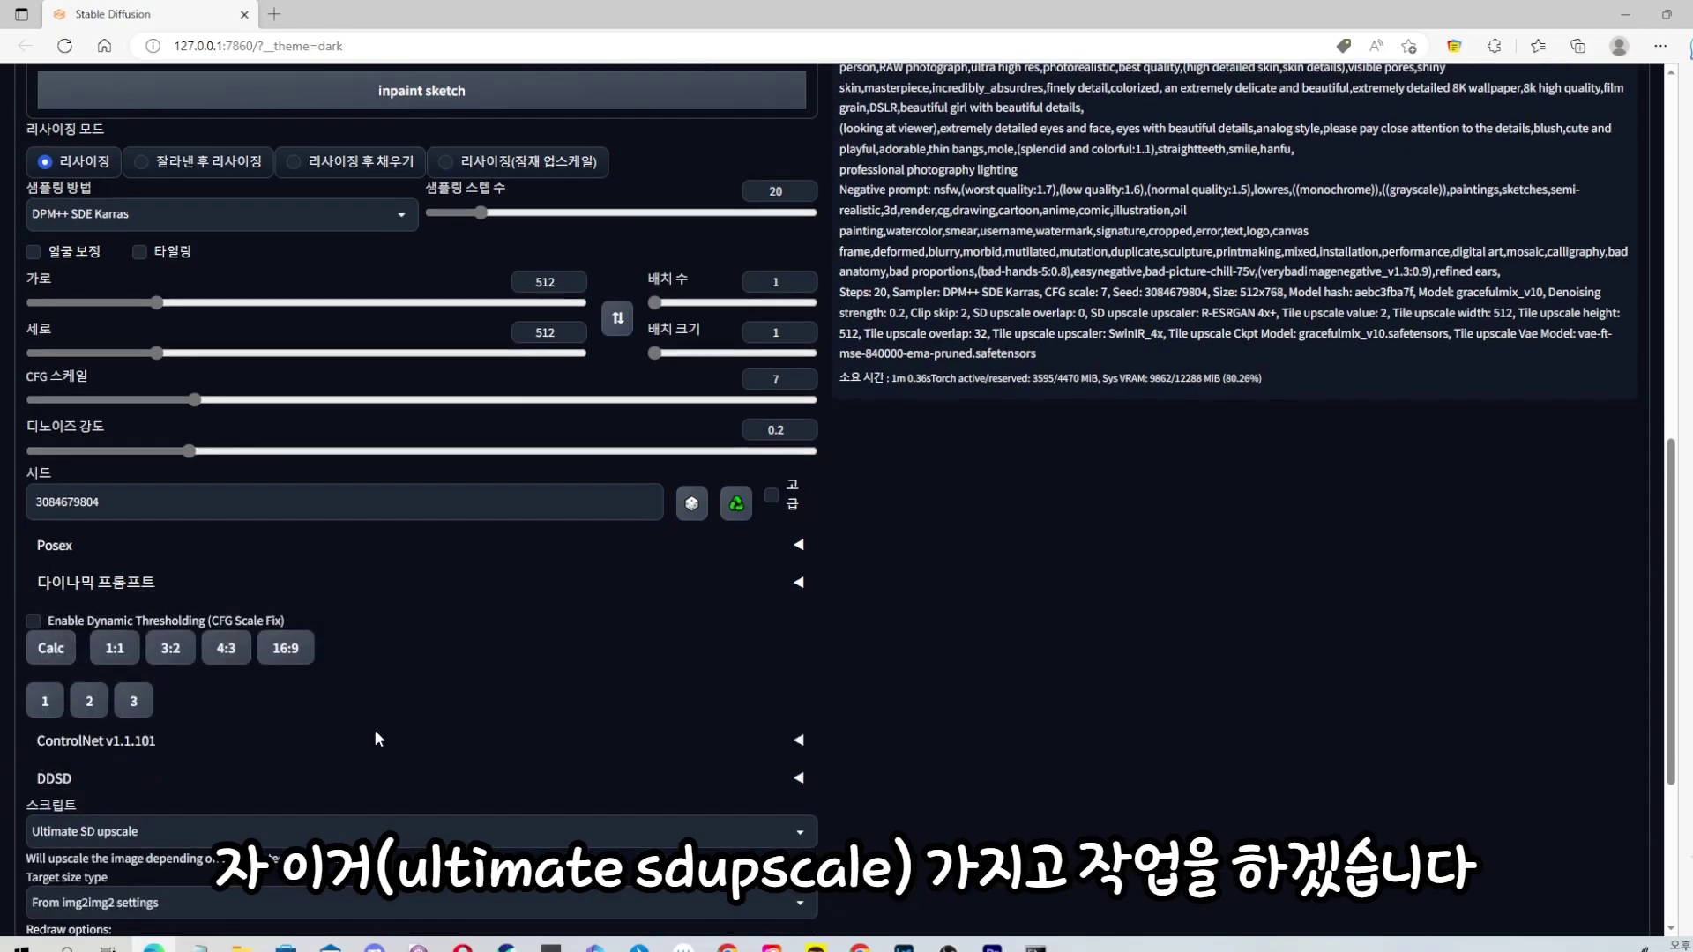
scroll(380, 719, "down", 4)
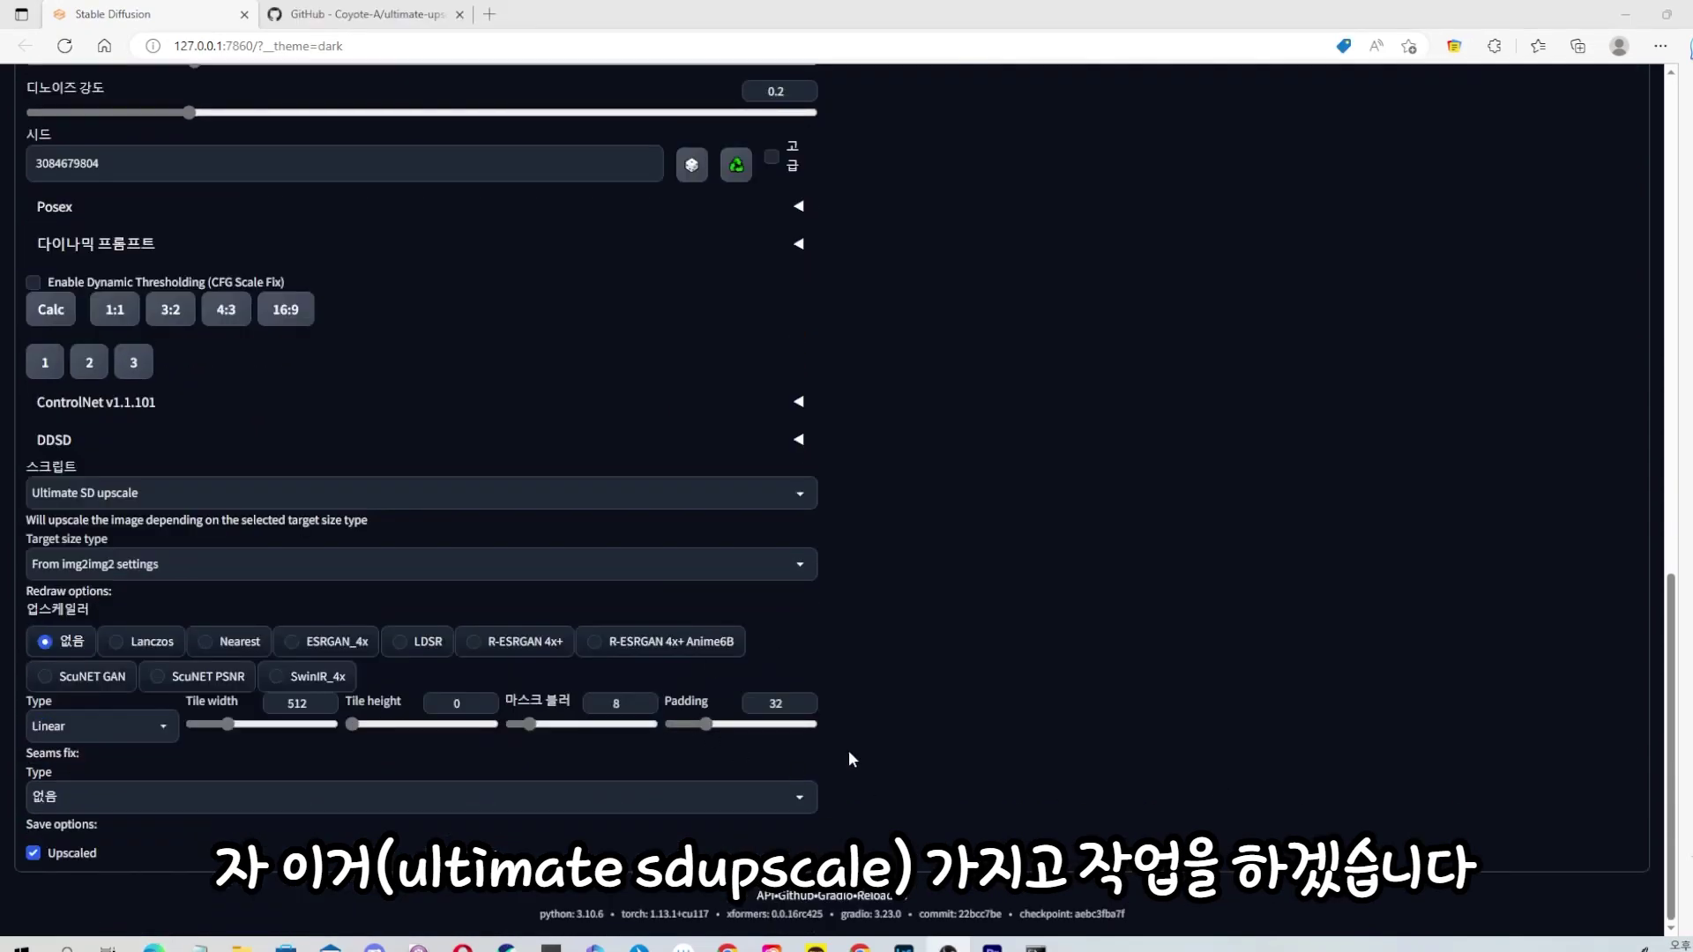
left_click(476, 642)
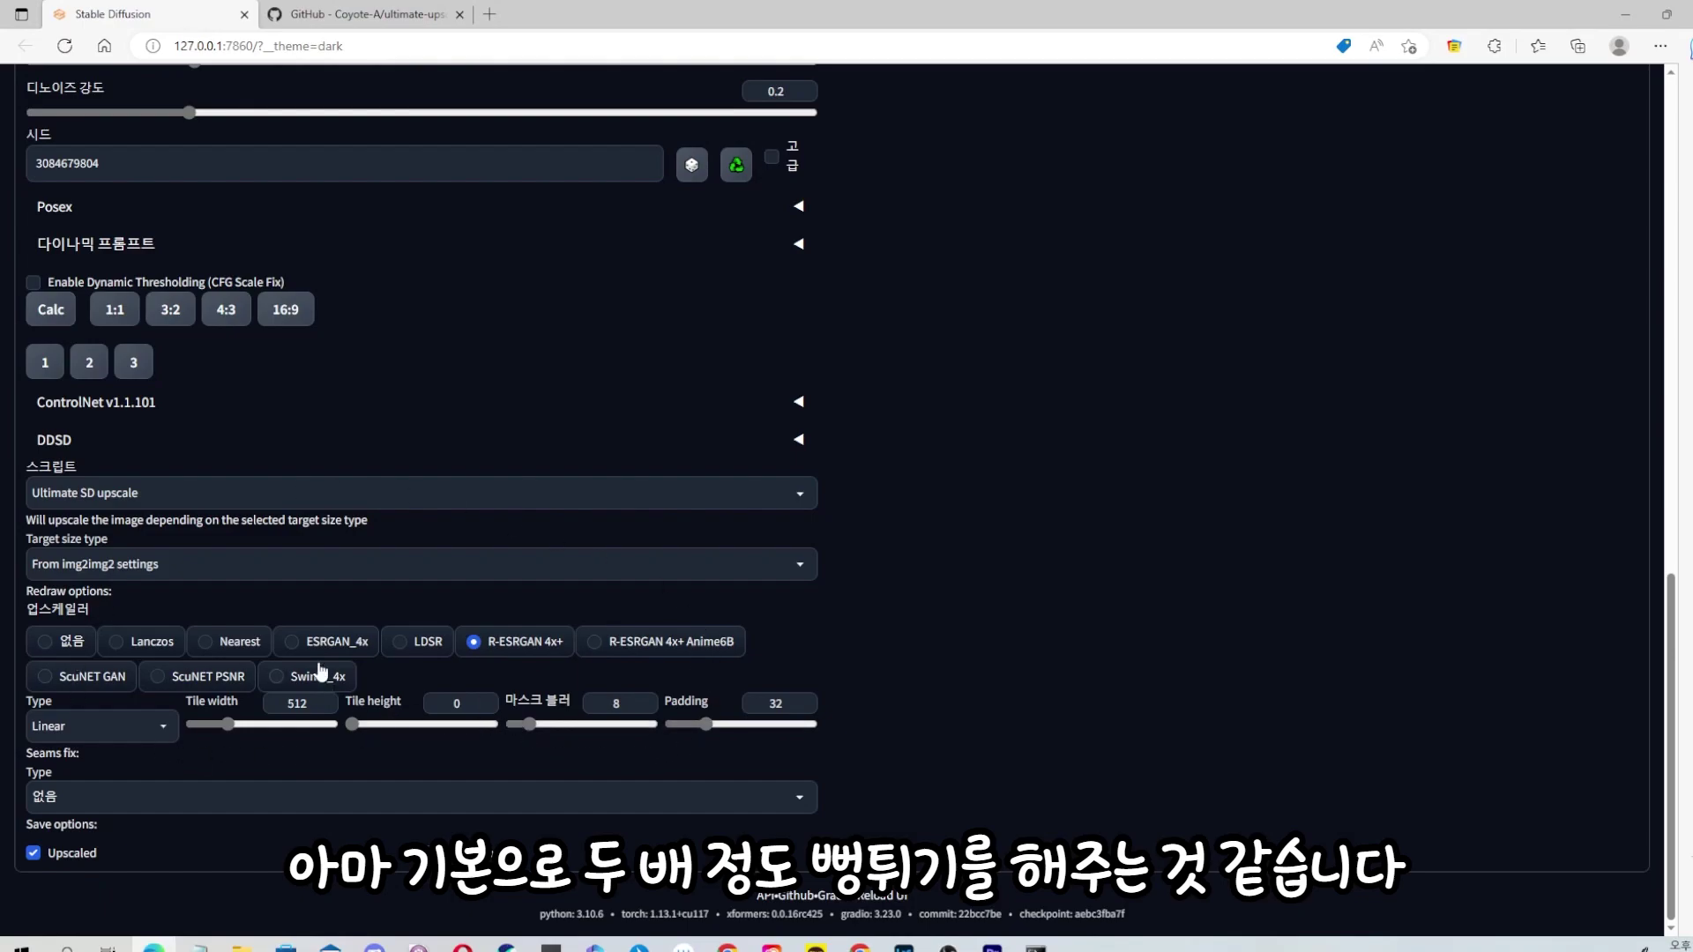
Set the image-to-image output height to 768.
scroll(580, 659, "up", 5)
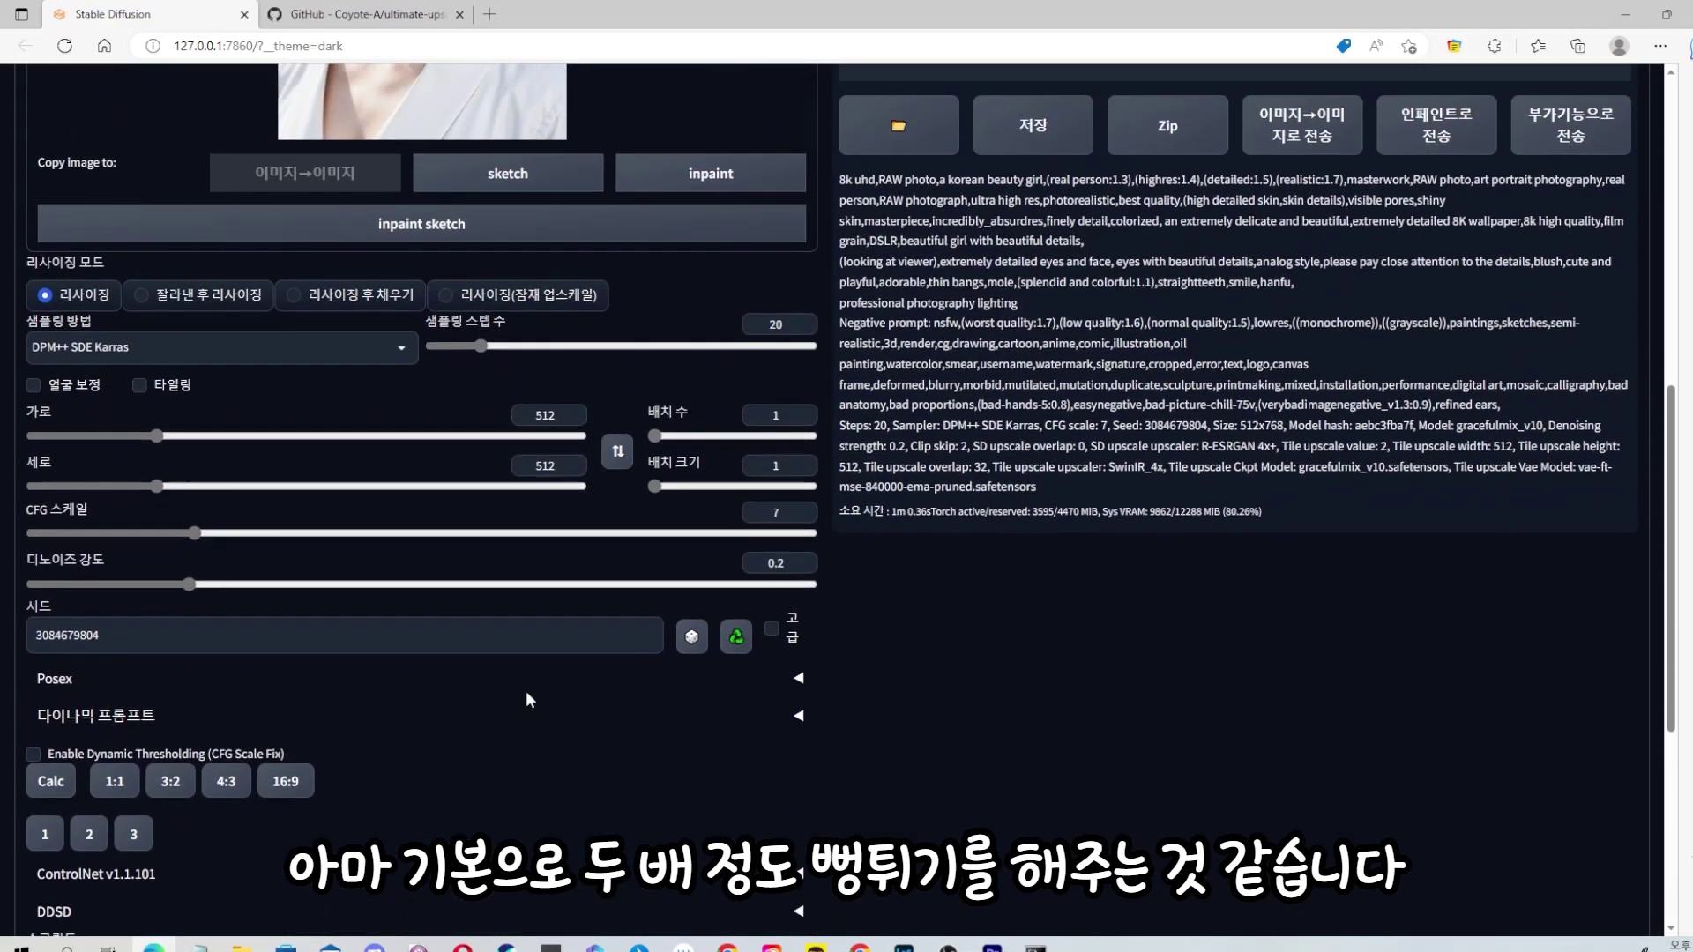
scroll(563, 584, "up", 3)
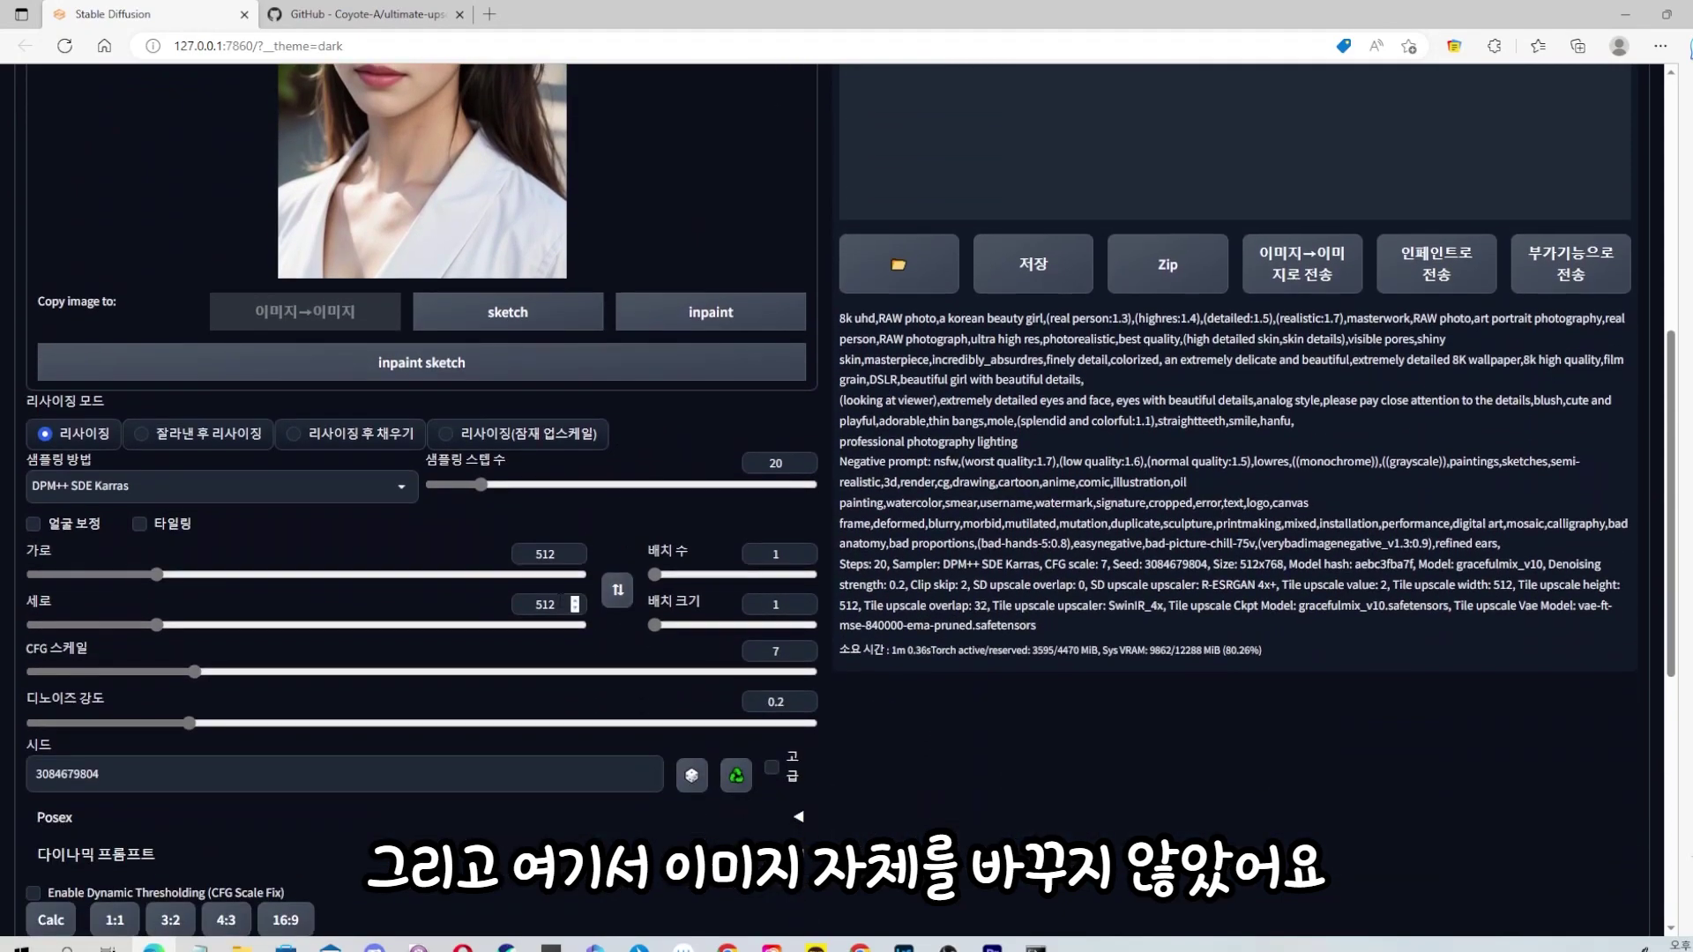
double_click(548, 604)
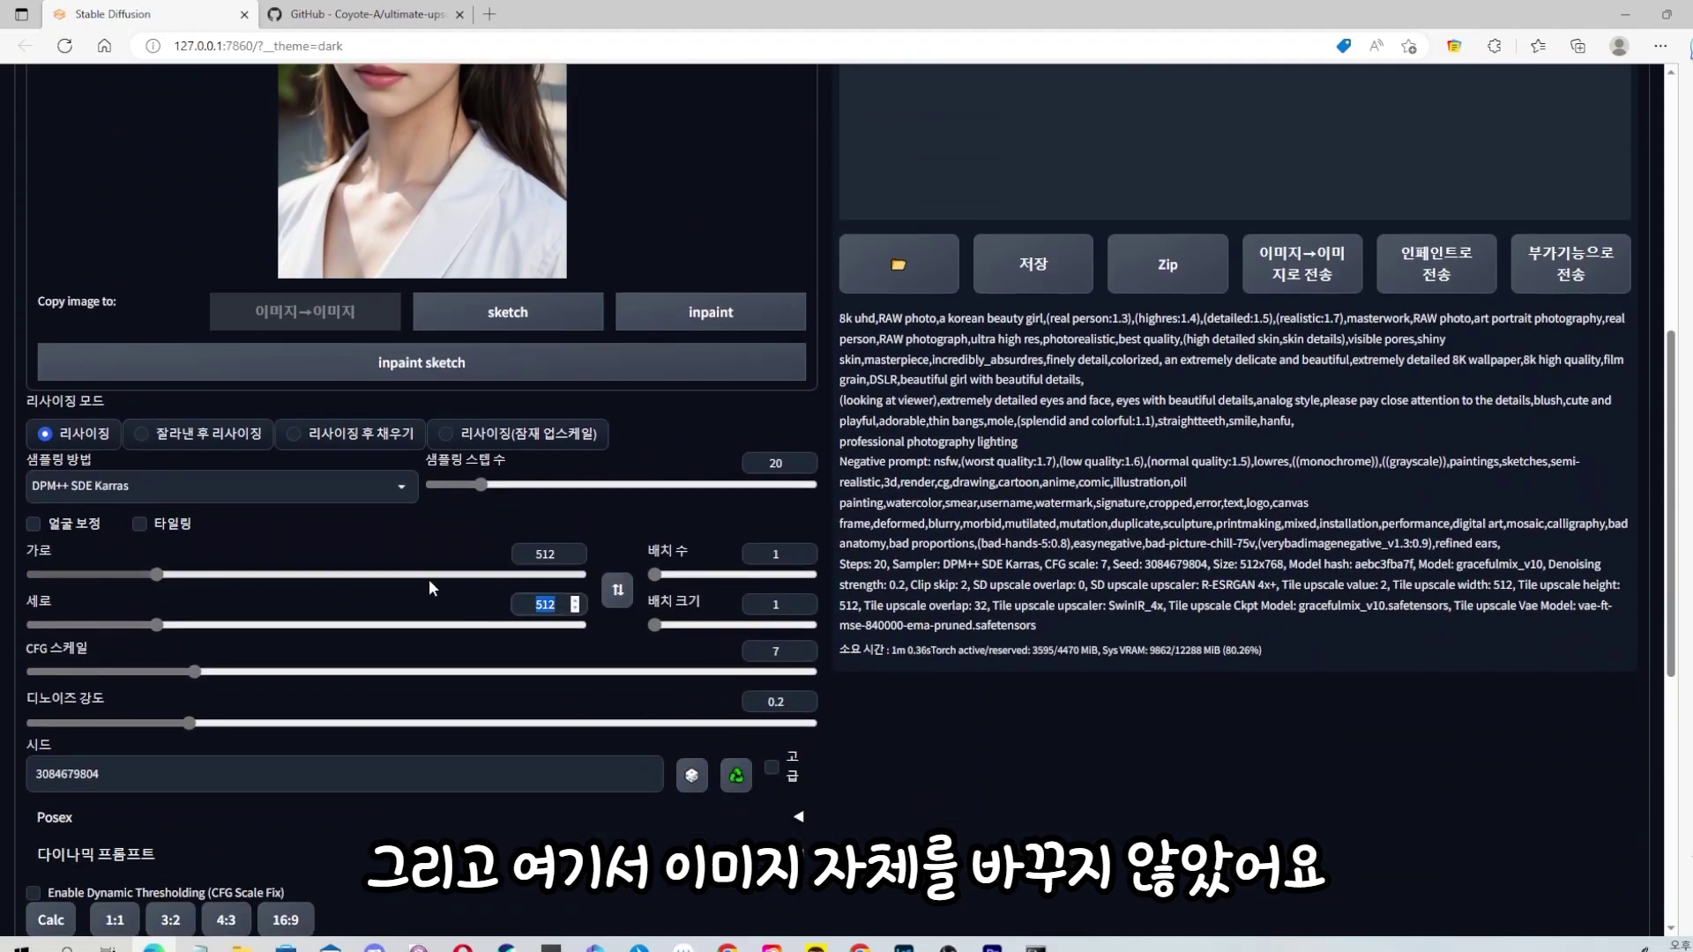
type("768")
scroll(463, 664, "down", 8)
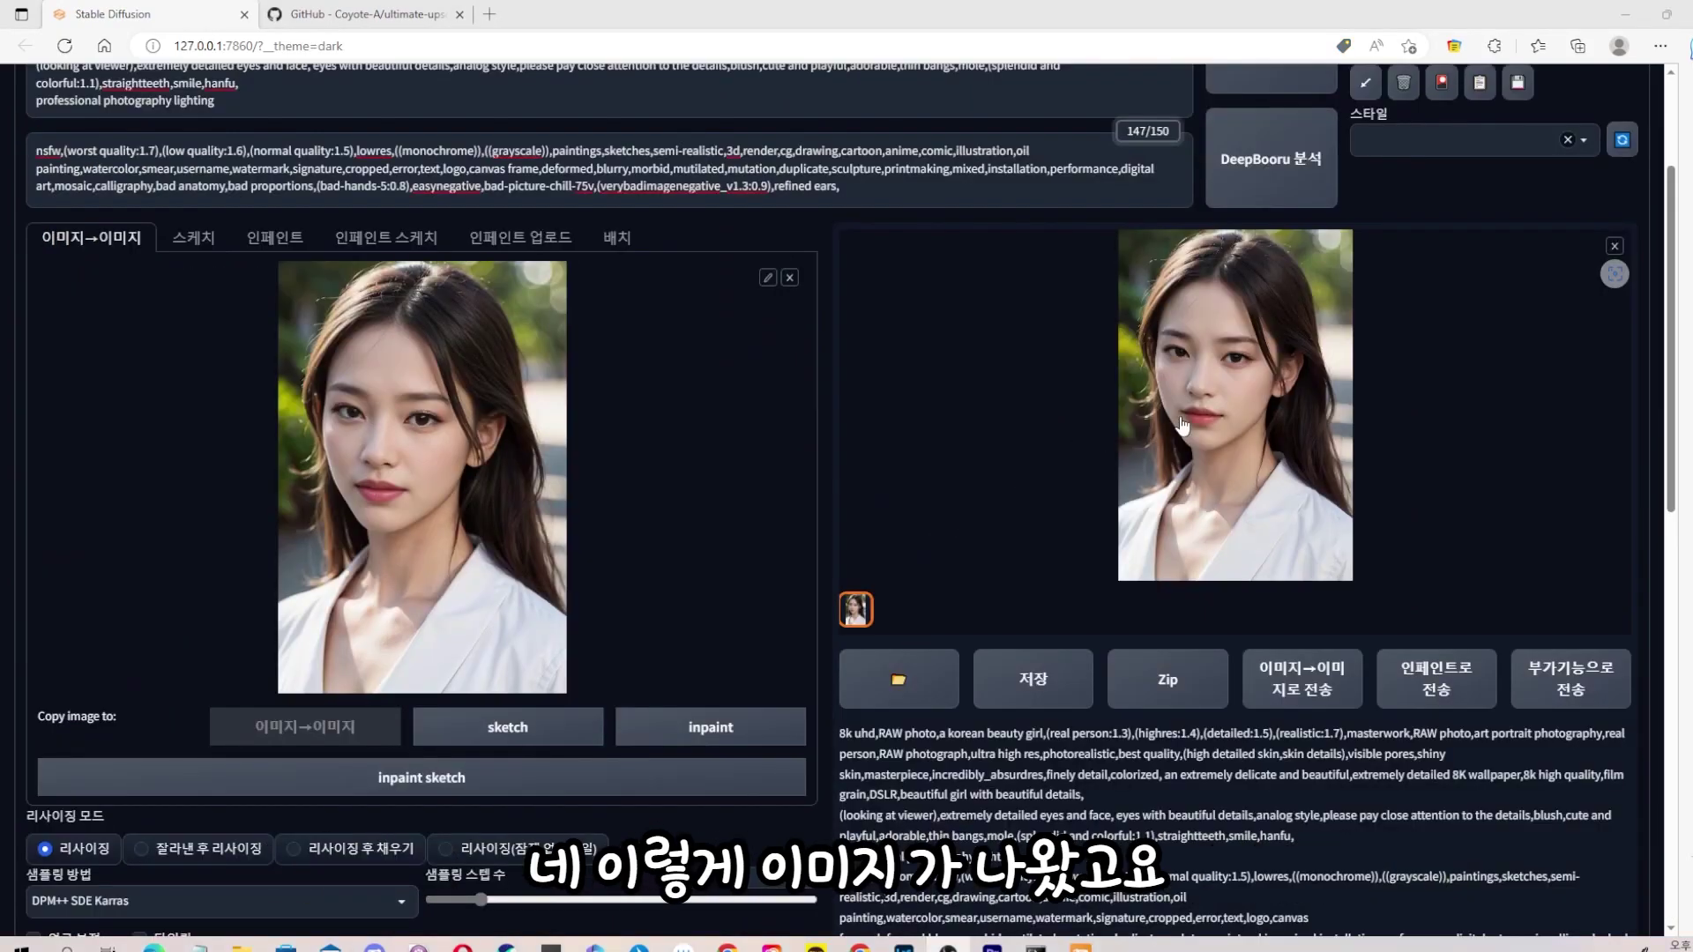
View the generated image-to-image result at full size and close the enlarged preview.
left_click(1179, 422)
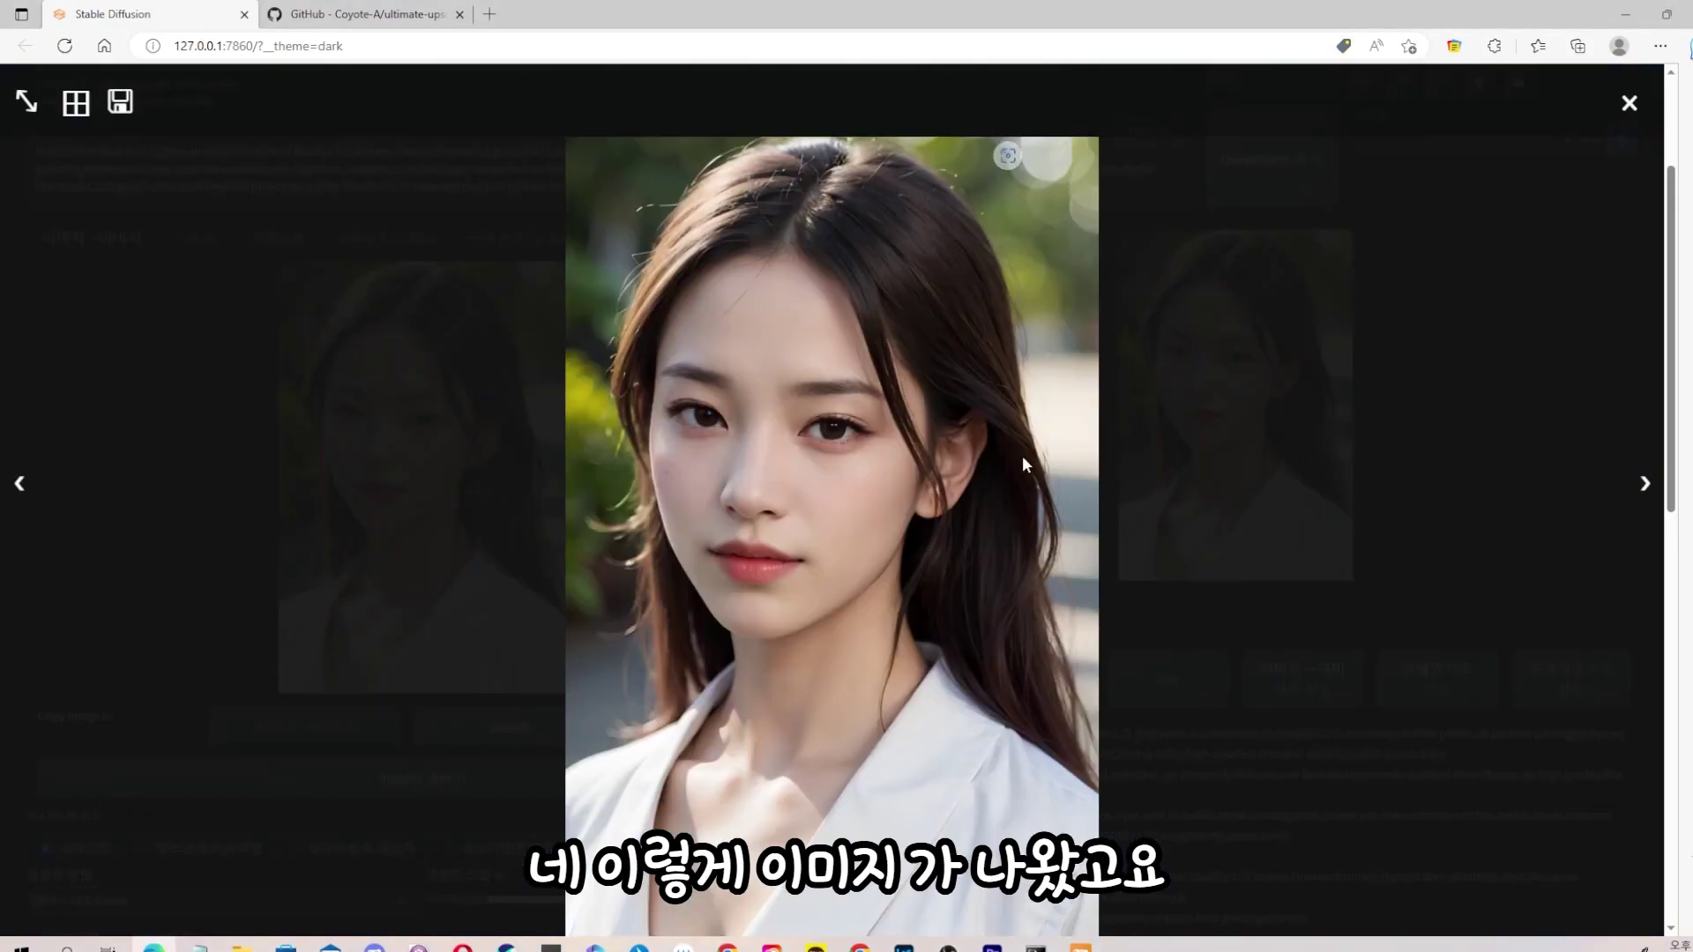
left_click(842, 505)
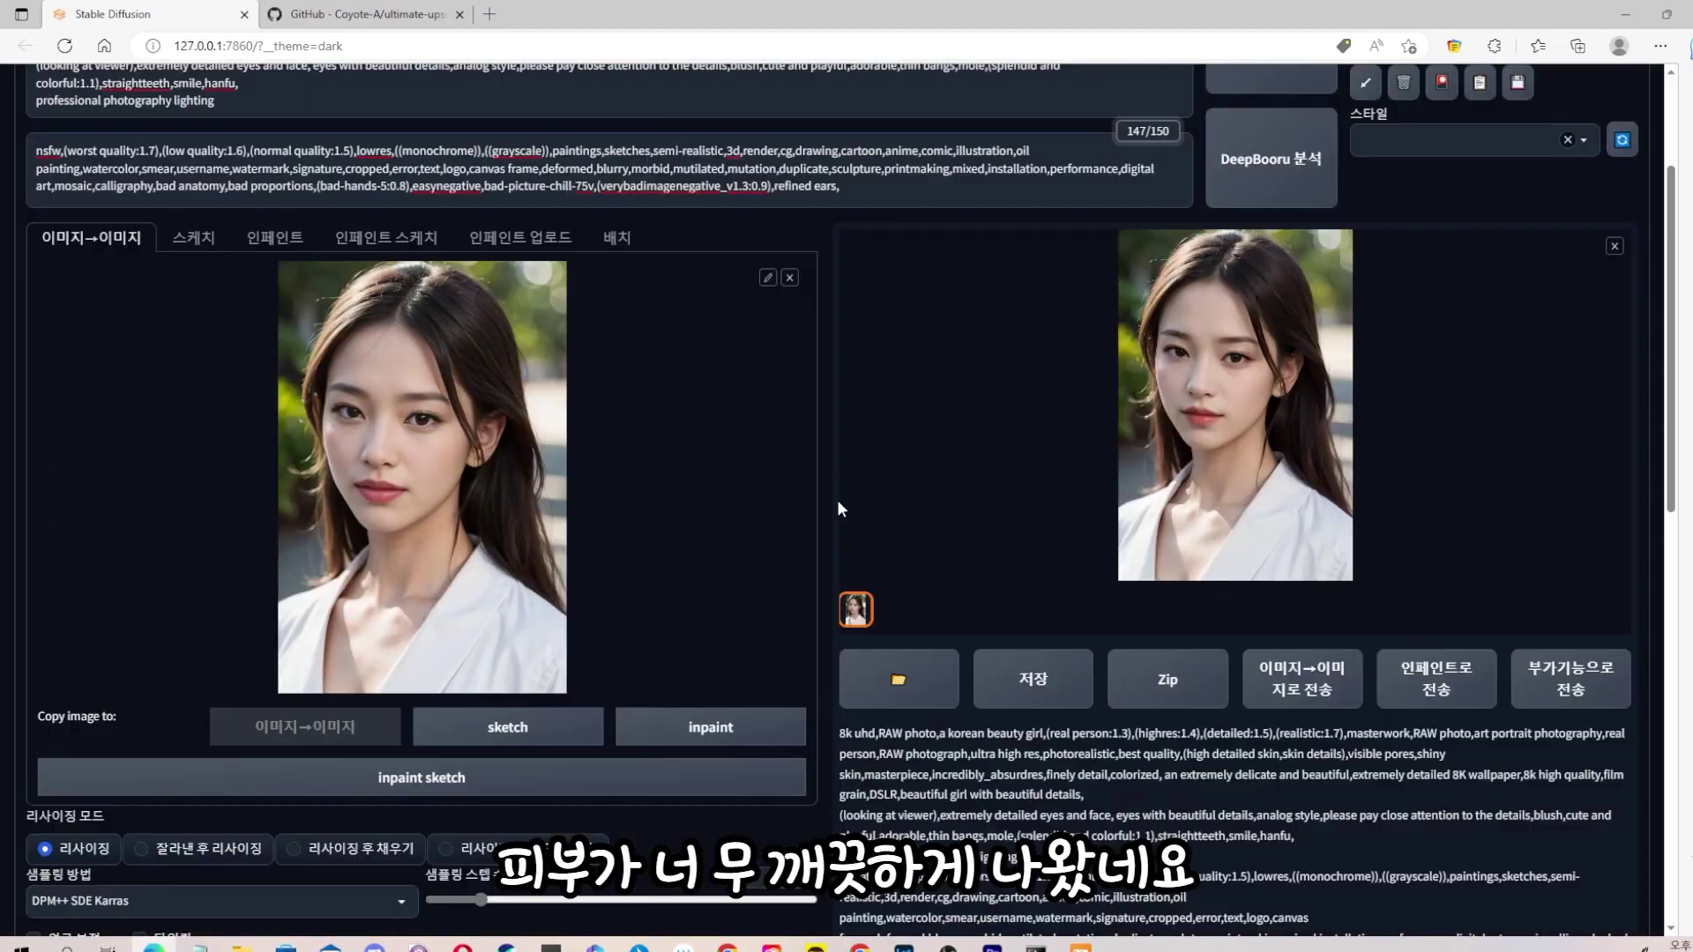
scroll(1147, 448, "down", 1)
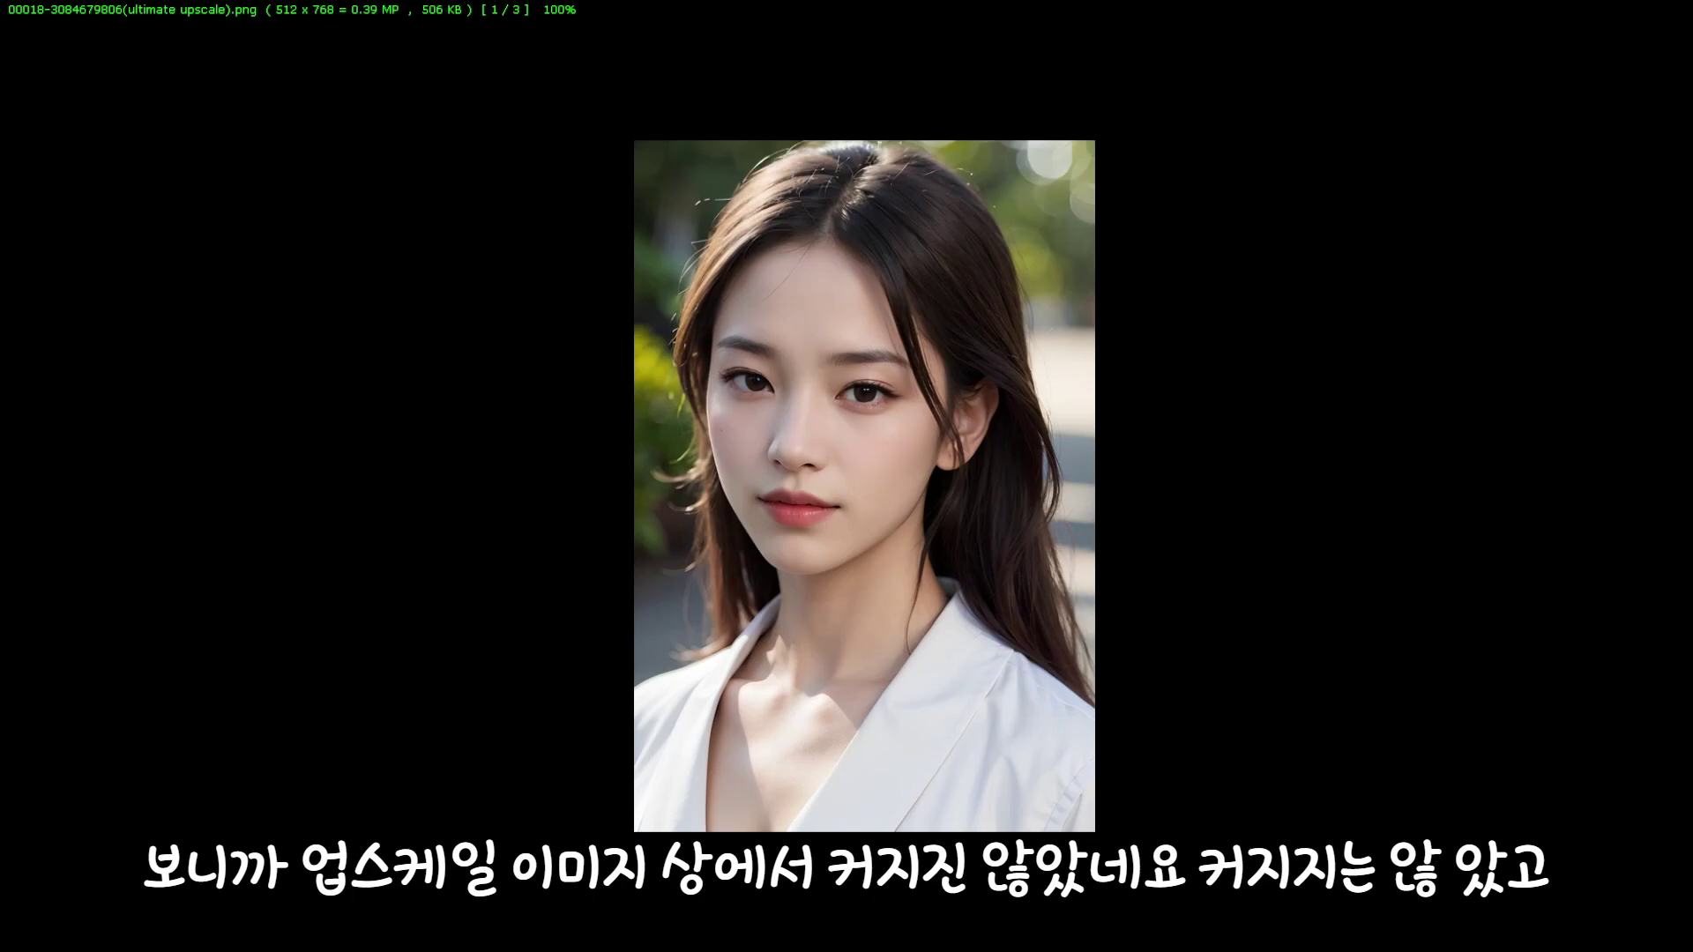
Compare the ultimate upscale image with the neighbouring original in the image viewer, and close the viewer.
key("Right")
key("Left")
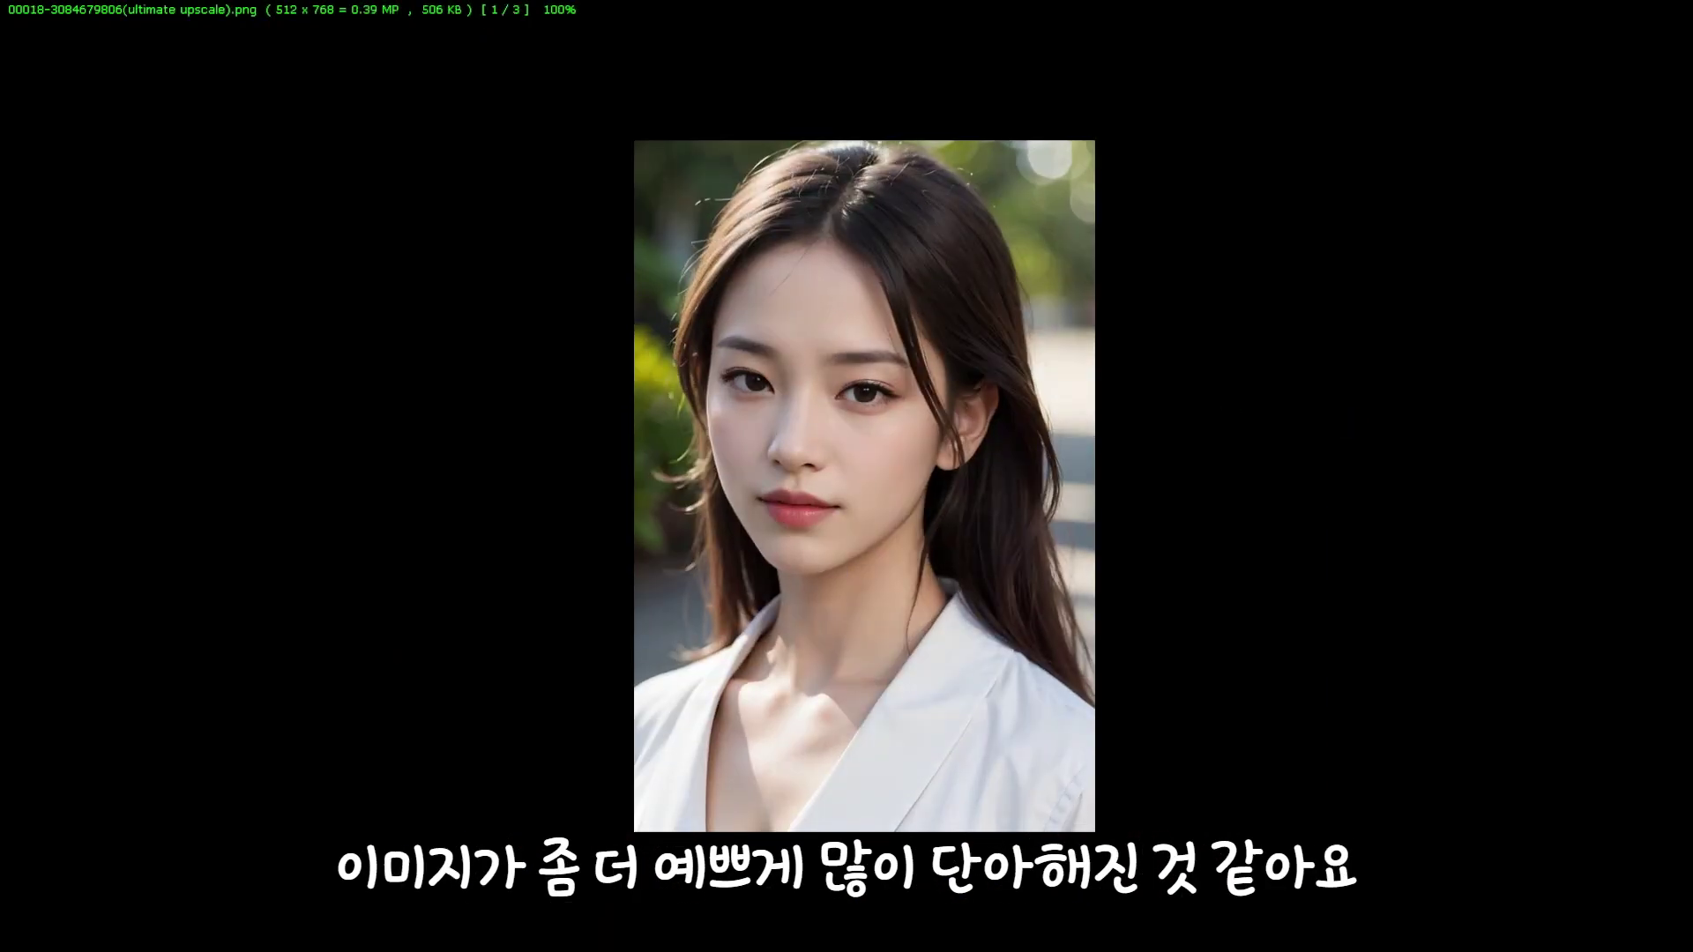
key("Right")
key("Left")
key("Right")
key("Left")
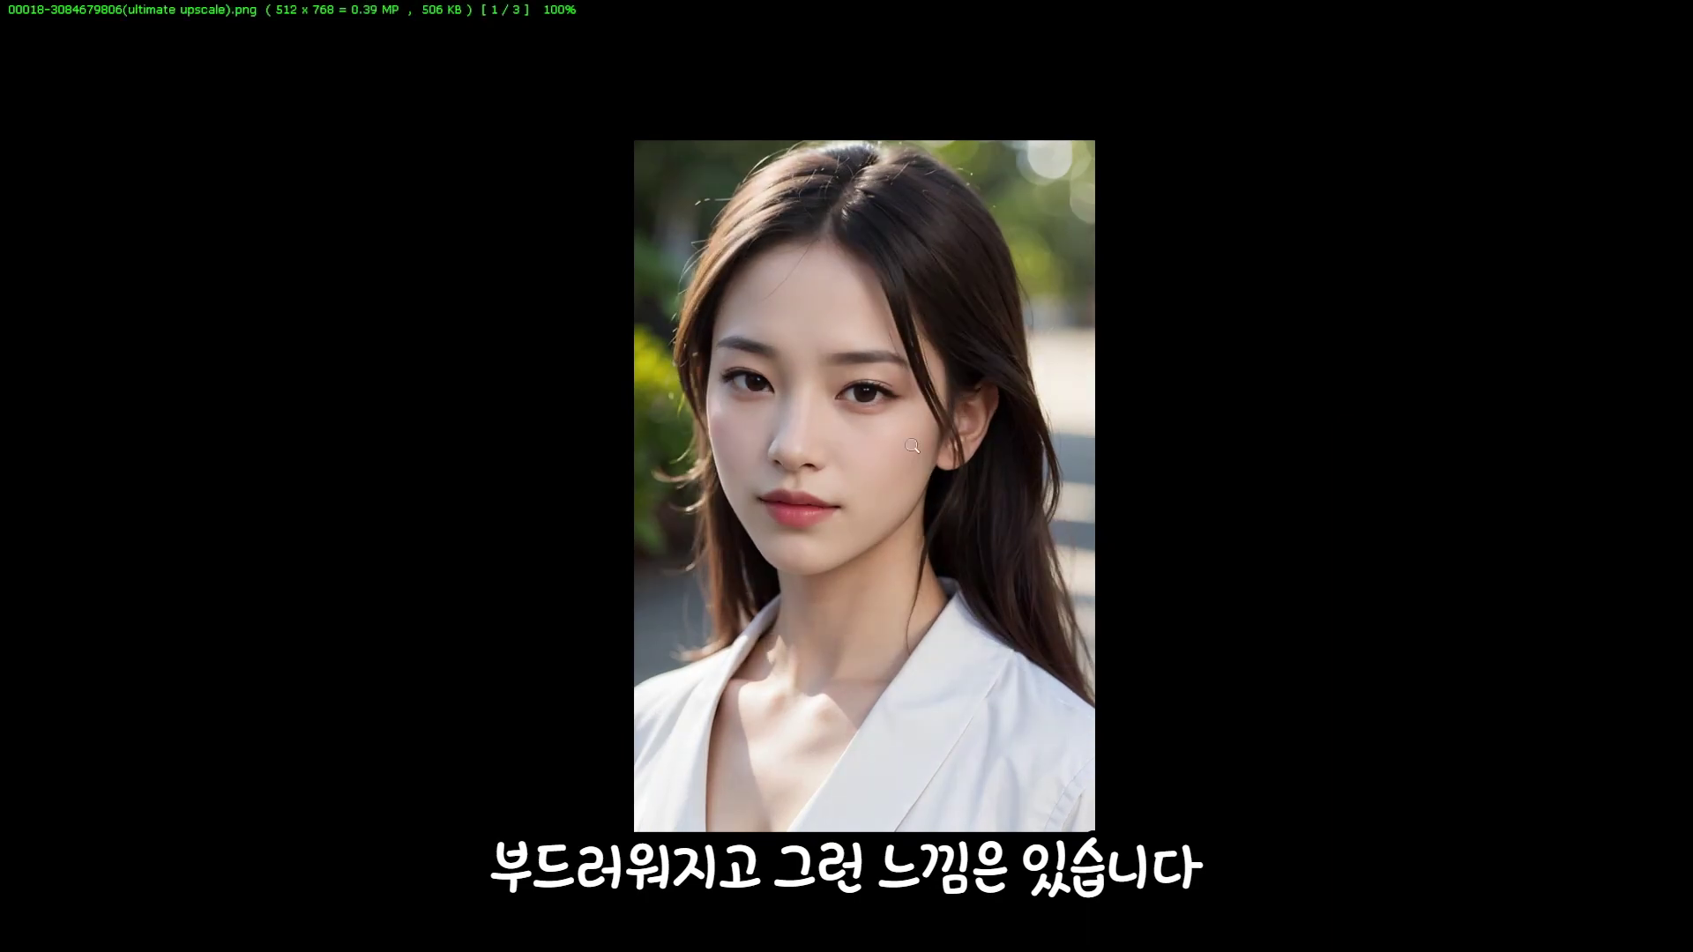
mouse_move(1677, 19)
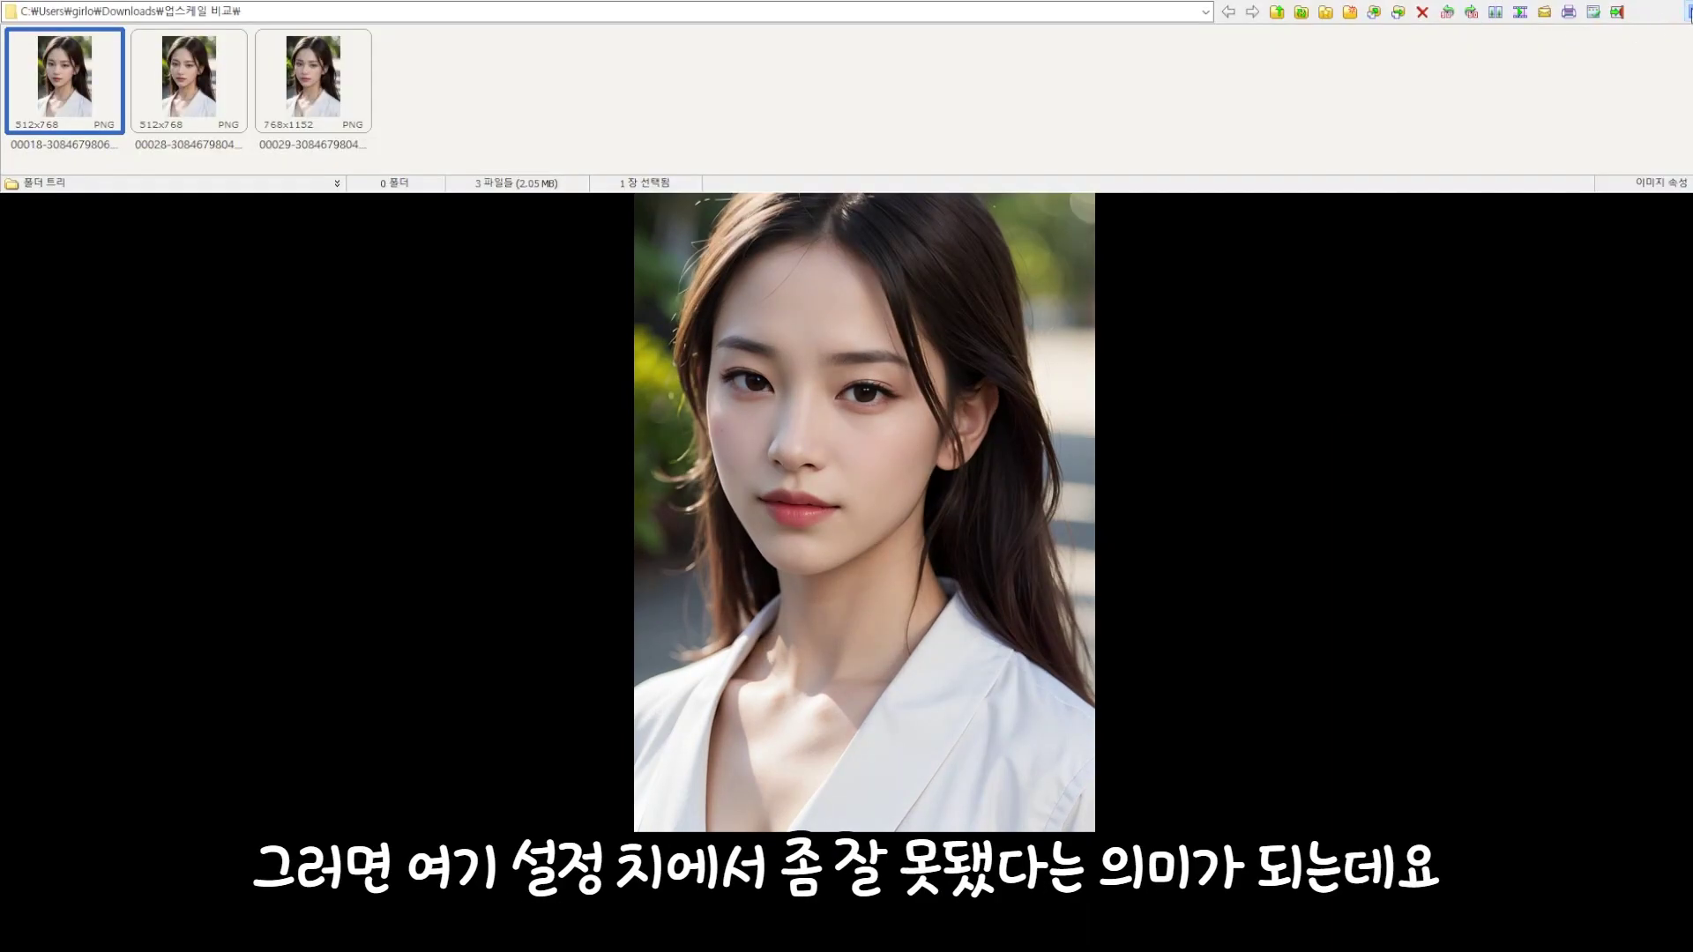
left_click(1686, 9)
scroll(765, 633, "down", 2)
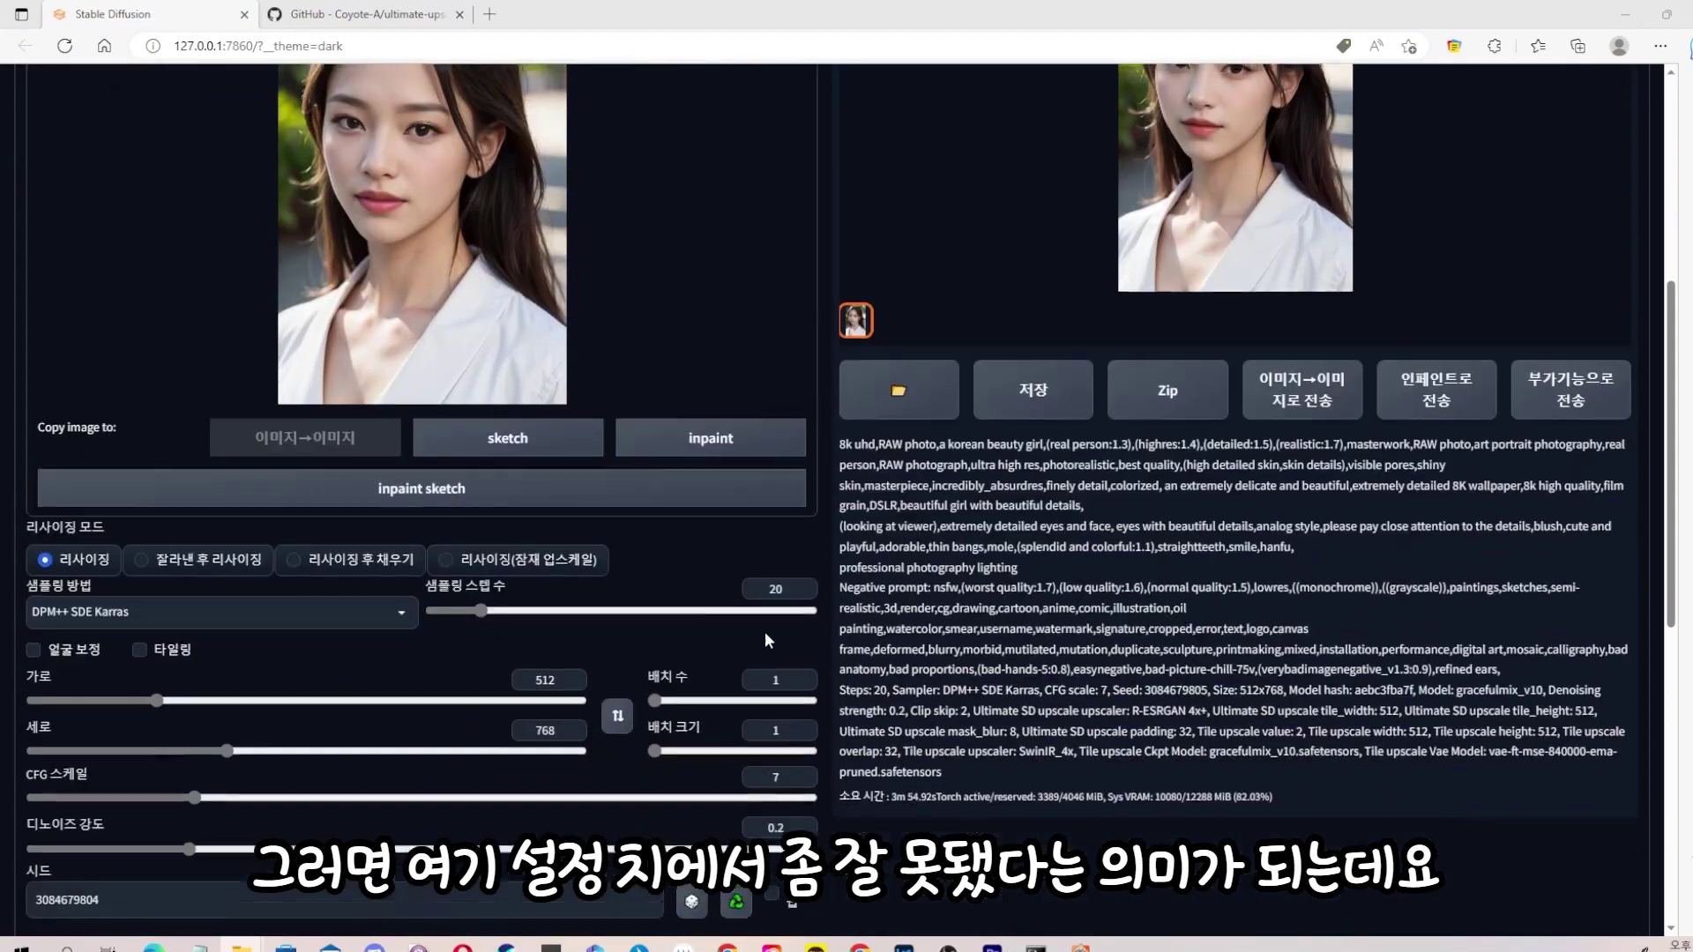
Set the Ultimate SD upscale script's target size type to Scale from image size.
scroll(765, 632, "down", 8)
left_click(159, 565)
left_click(152, 492)
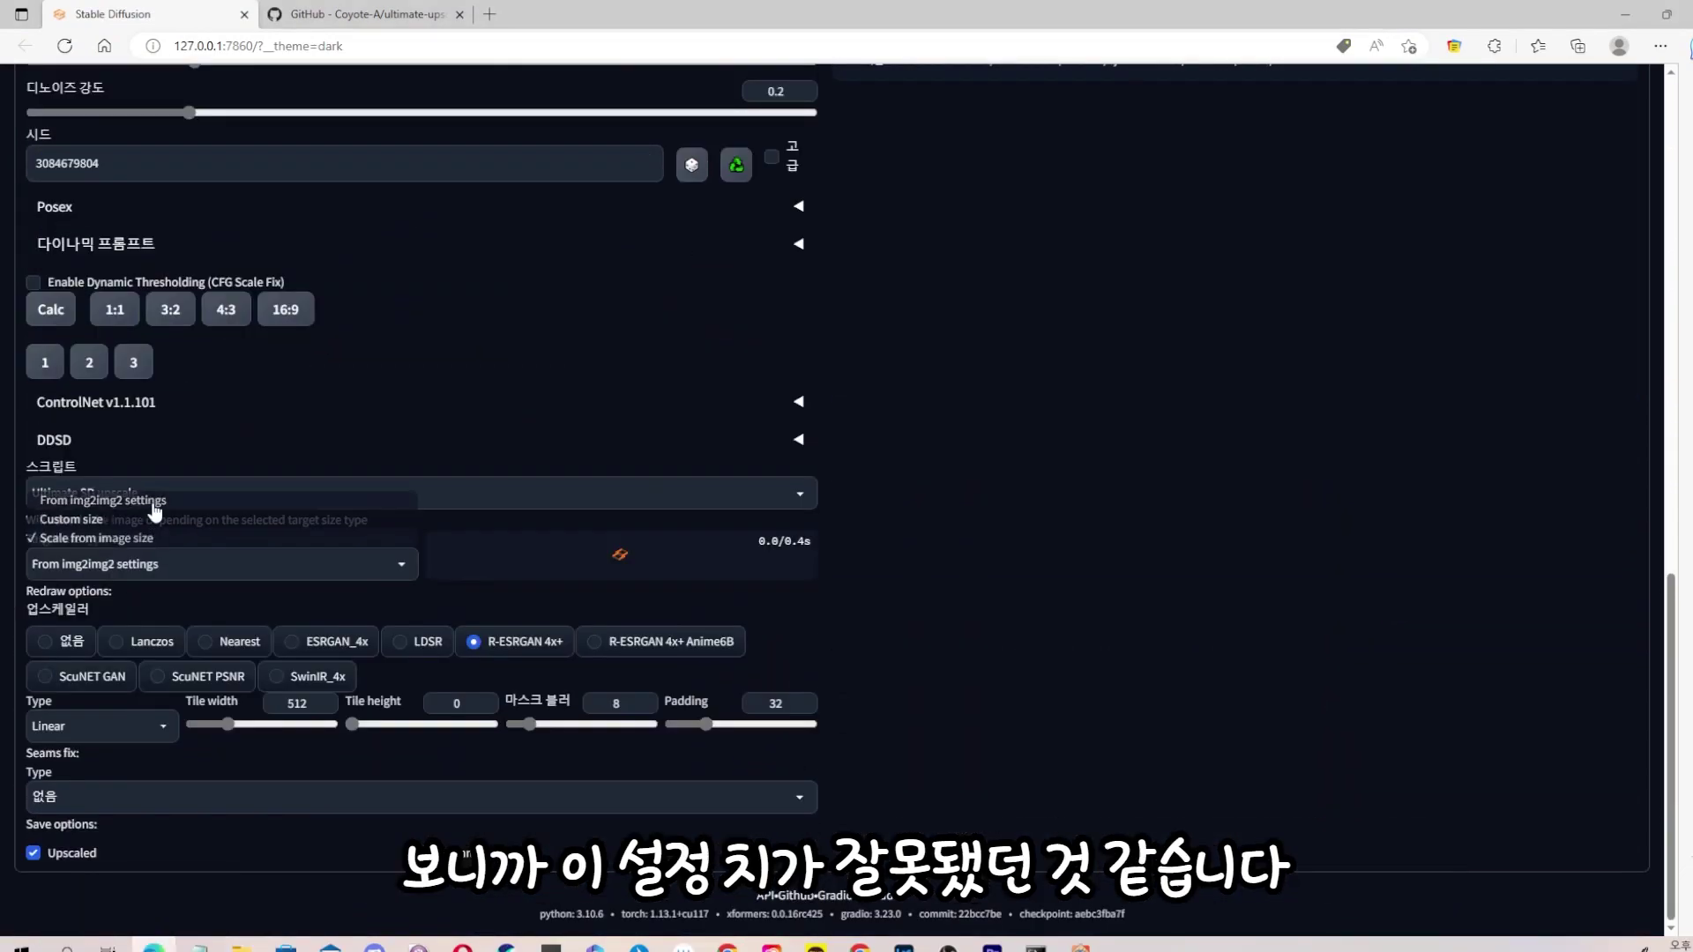
left_click(198, 565)
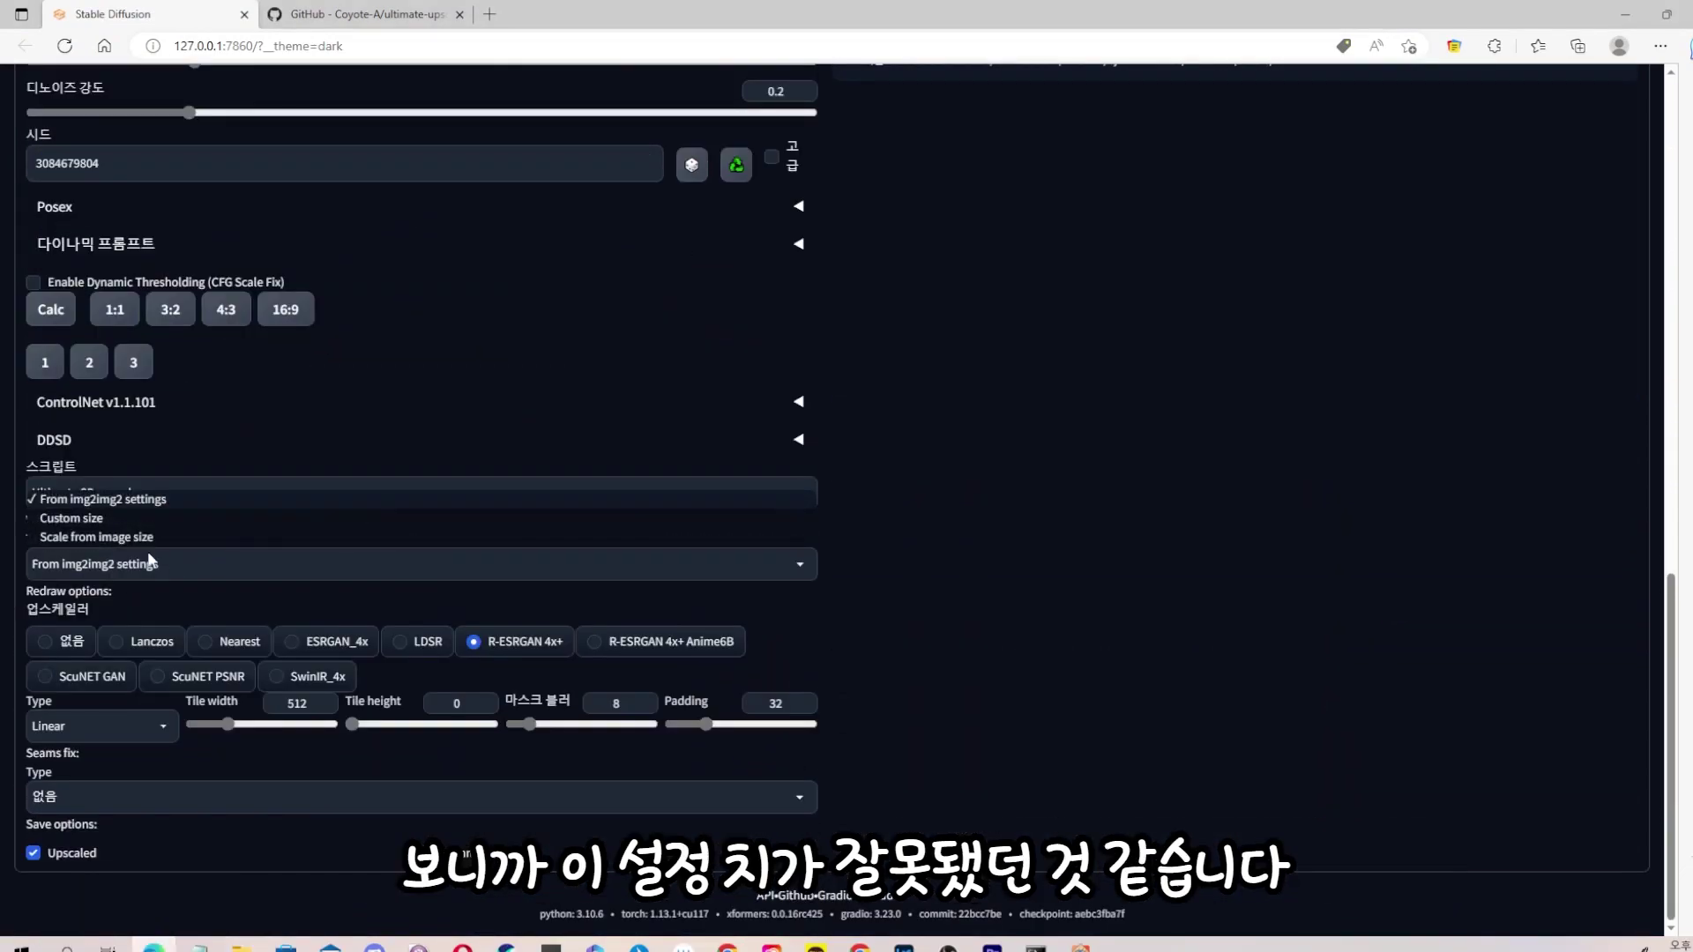
left_click(88, 542)
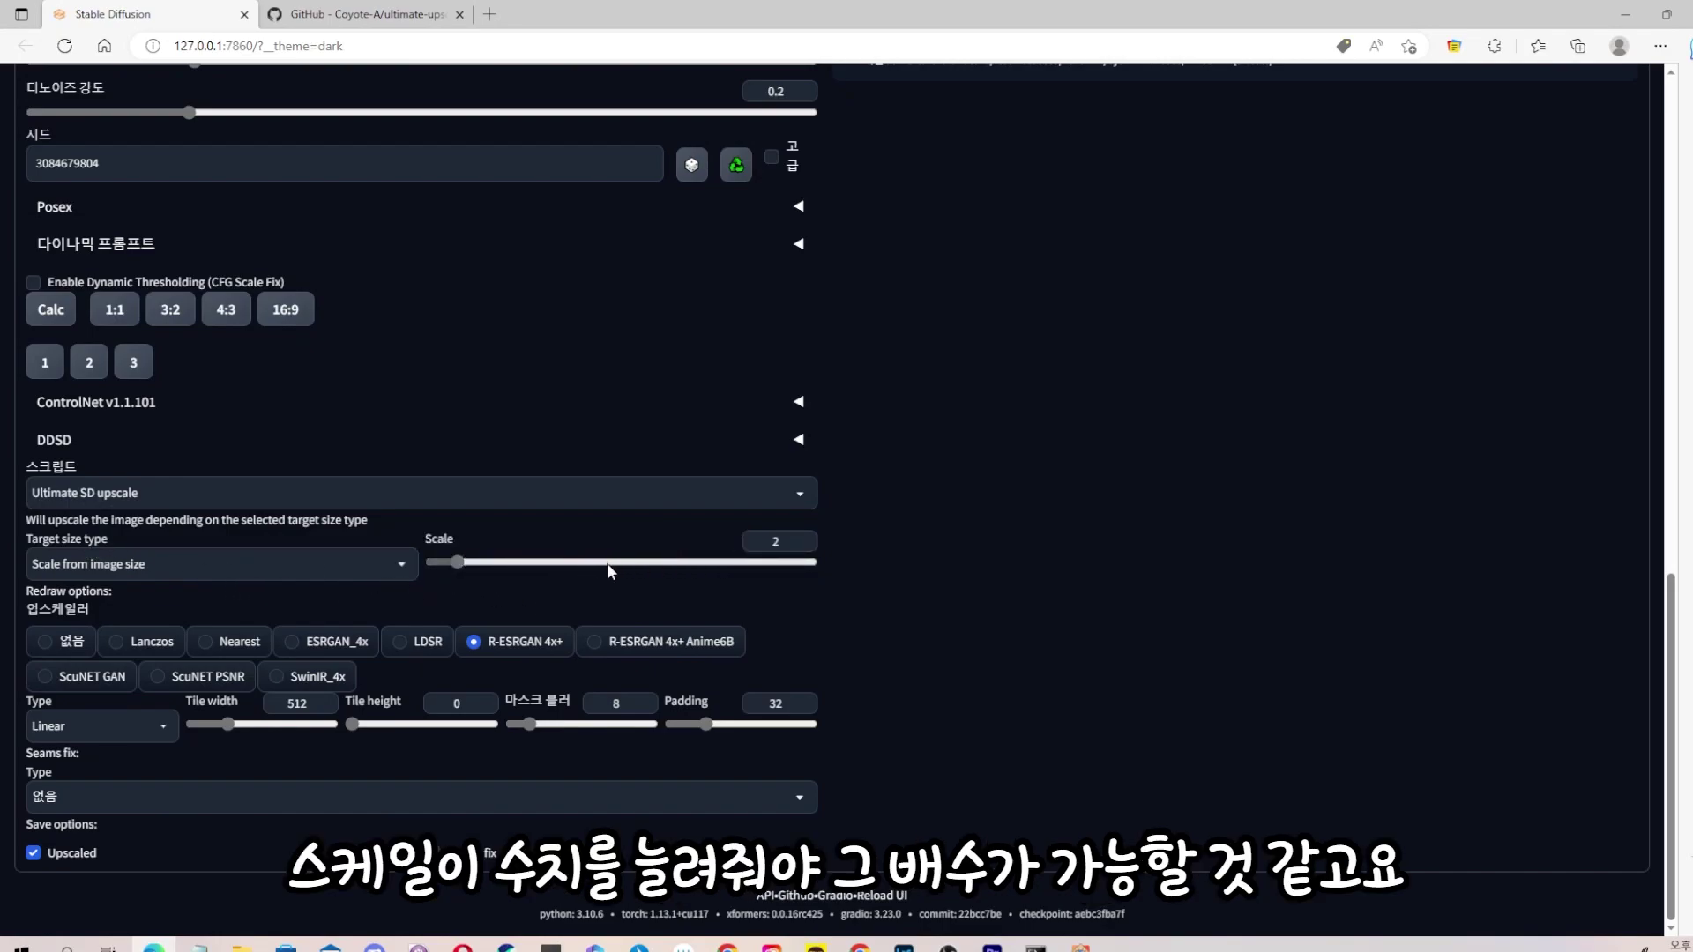
View the newly generated image-to-image result at full size.
scroll(766, 575, "up", 13)
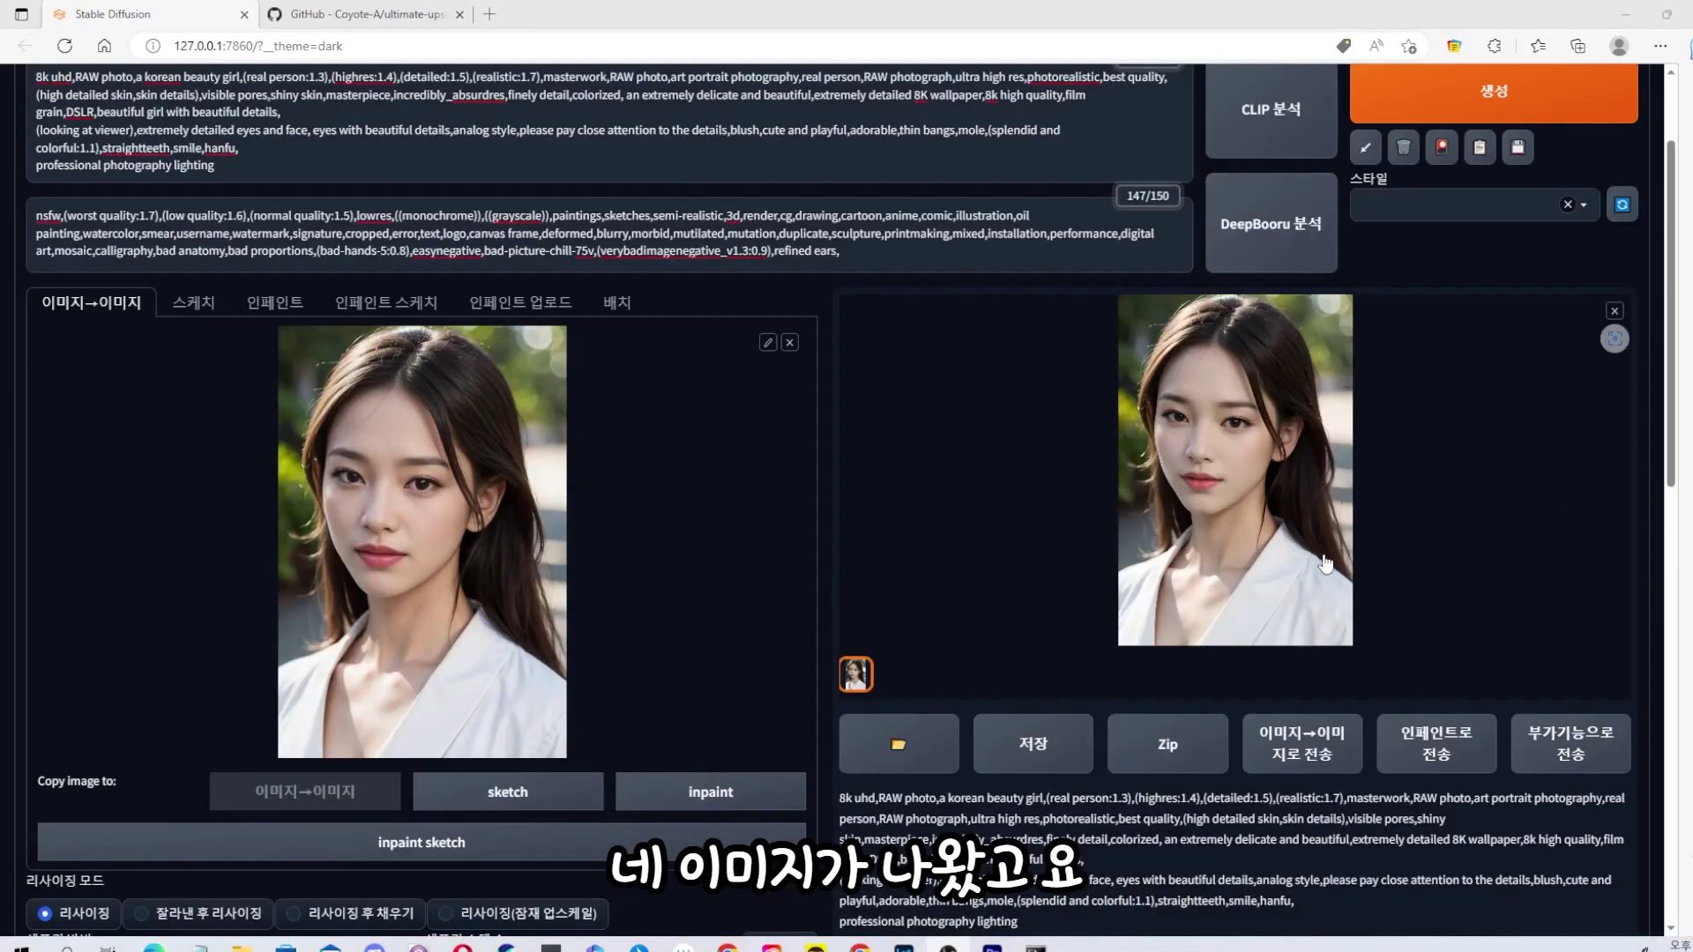
left_click(1244, 529)
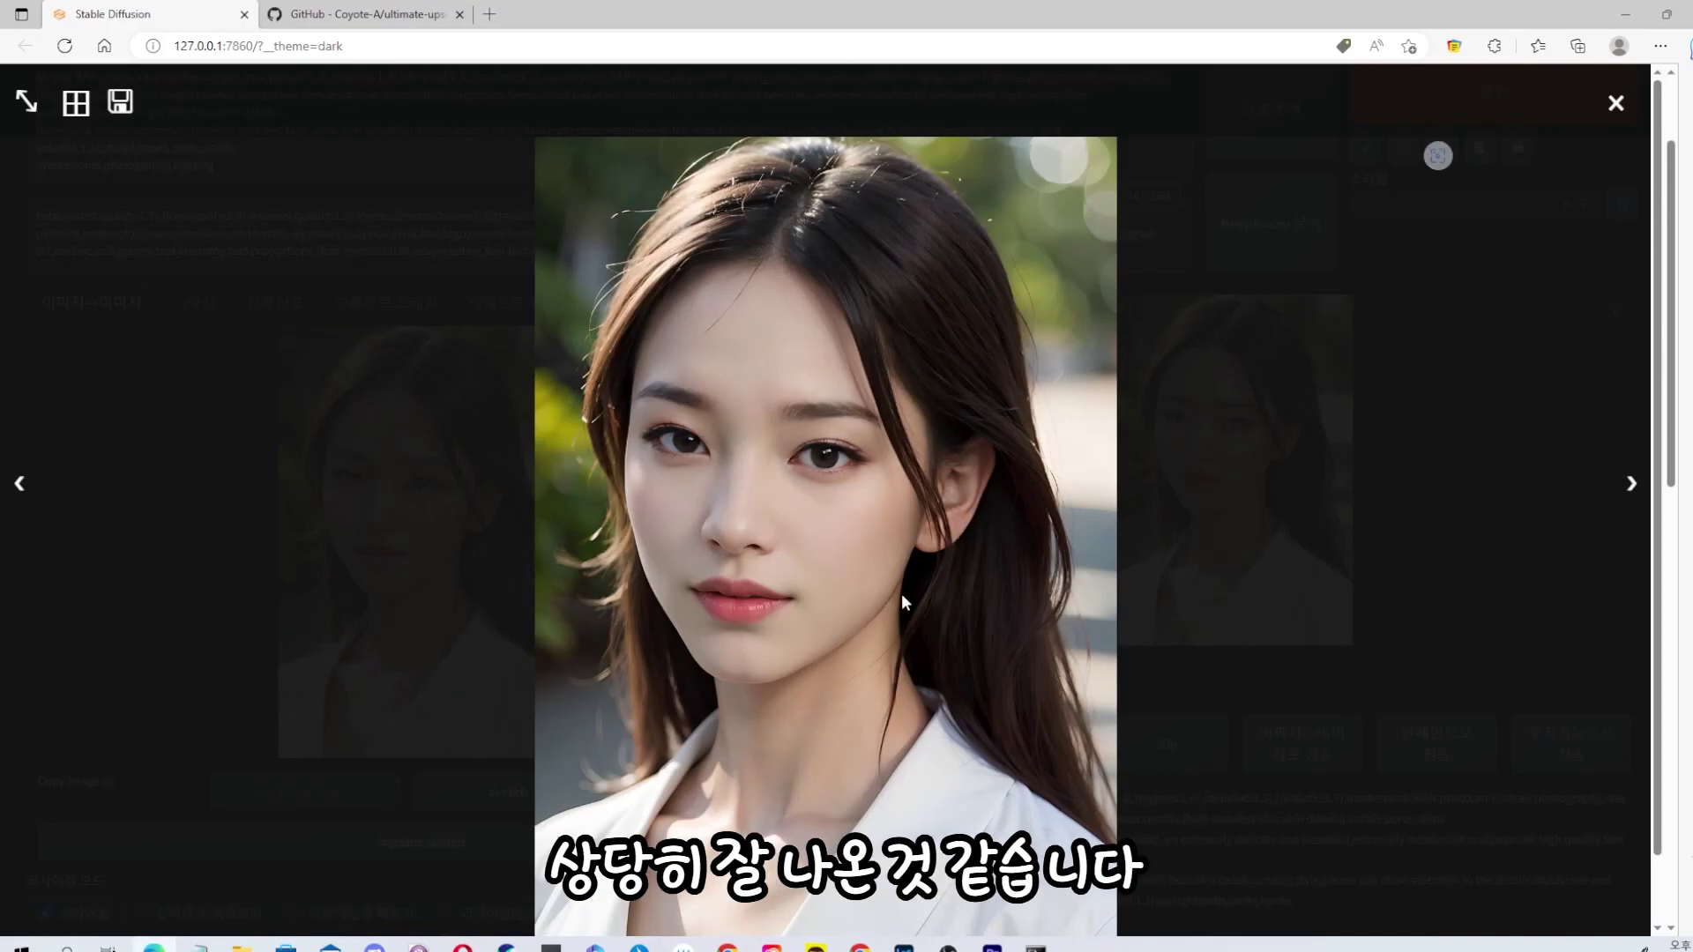
left_click(878, 568)
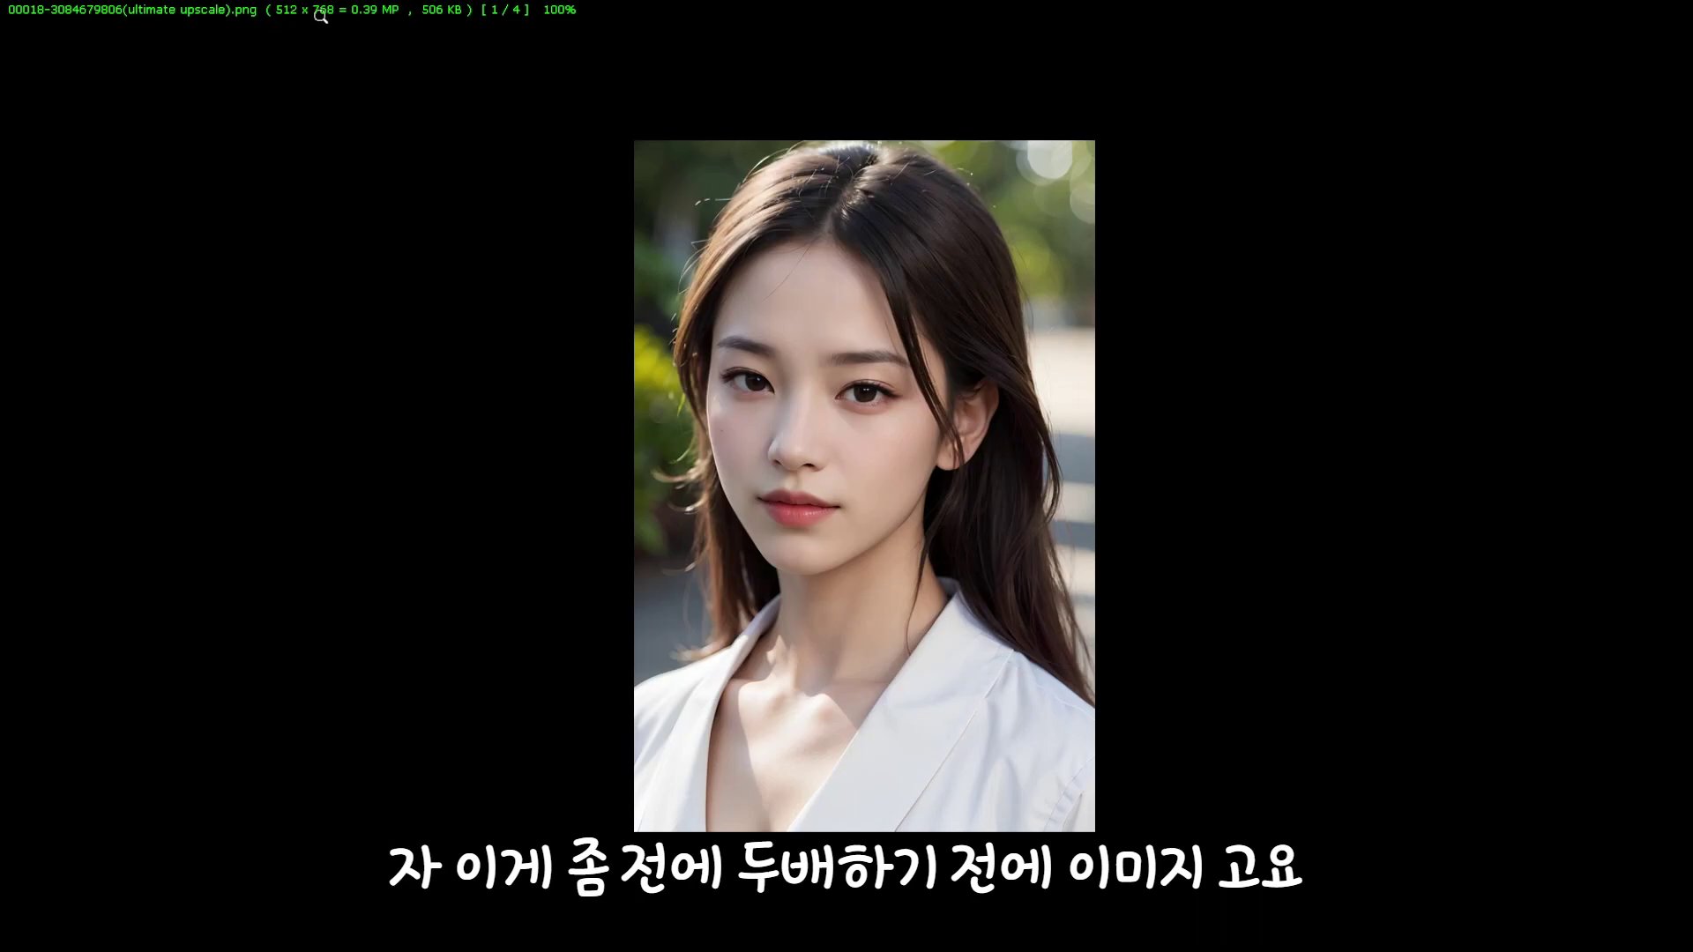
Compare the ultimate upscale image with the ultimate upscalex2 image in the image viewer.
scroll(318, 38, "down", 1)
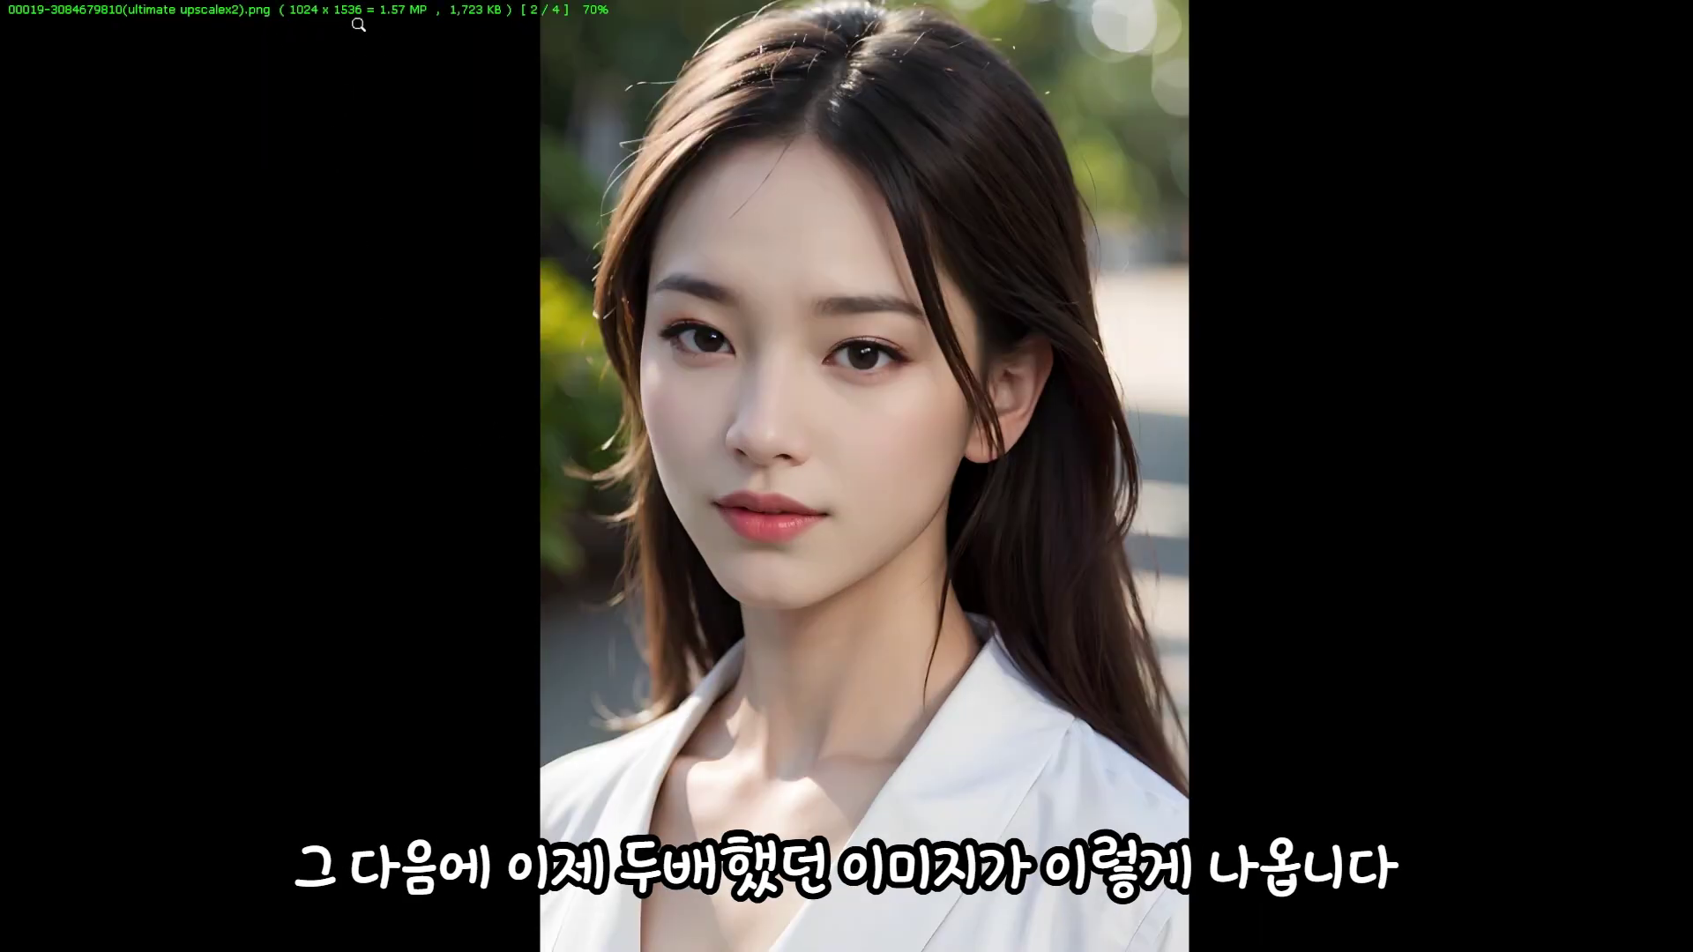
key("Left")
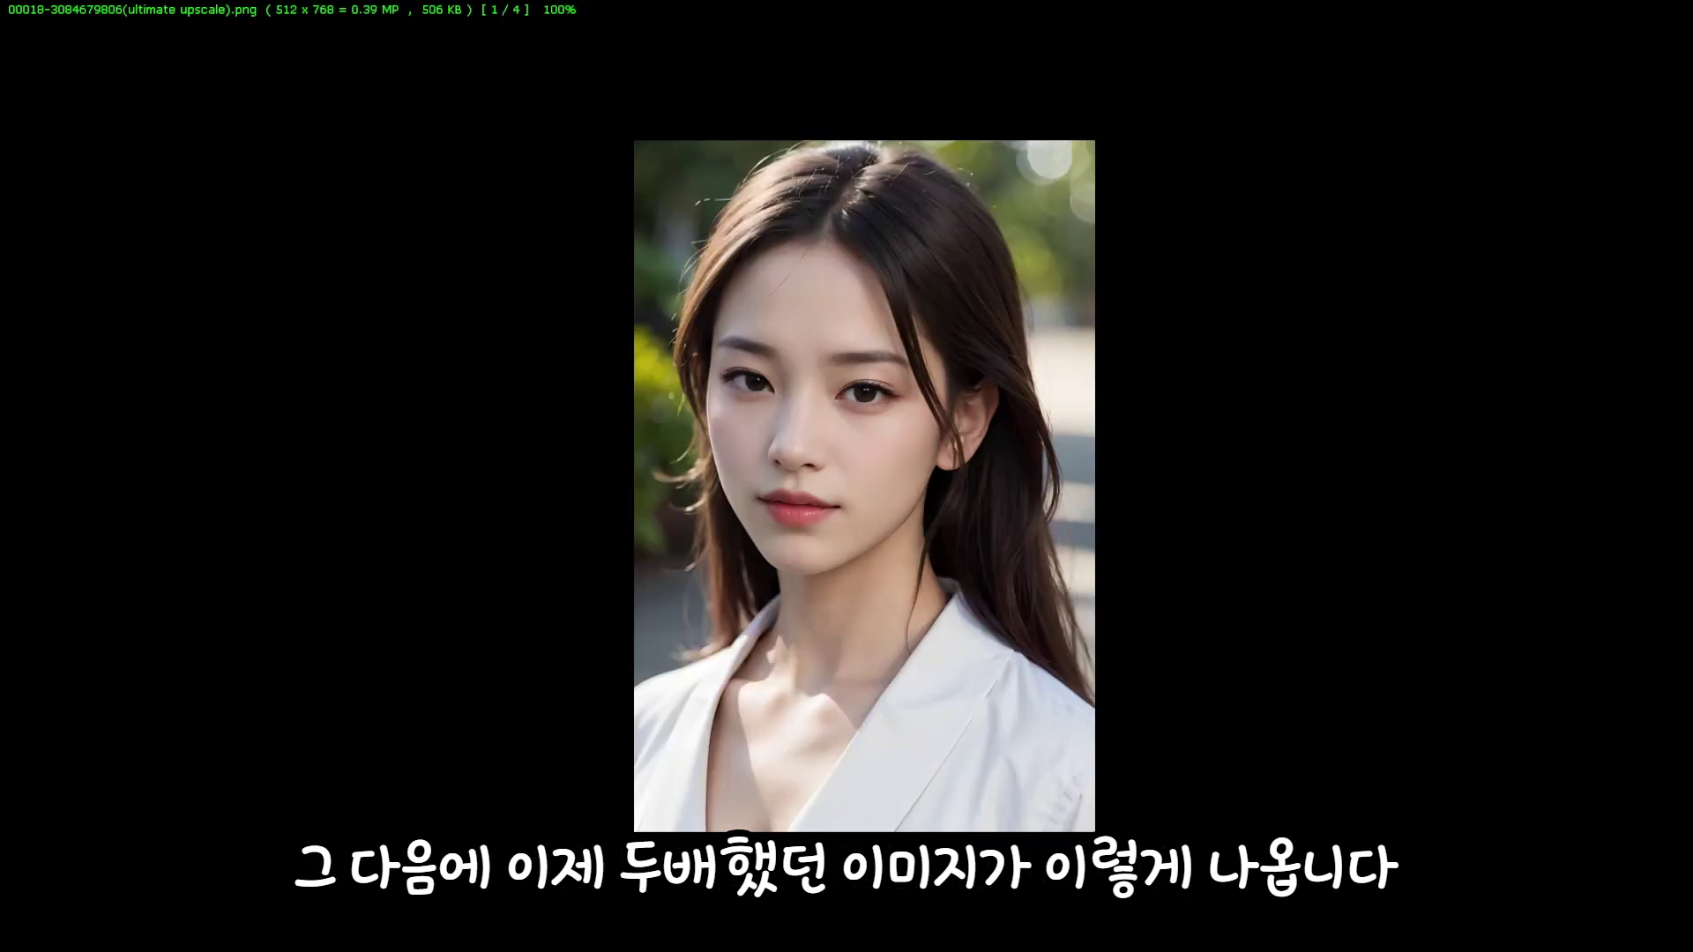
key("Left")
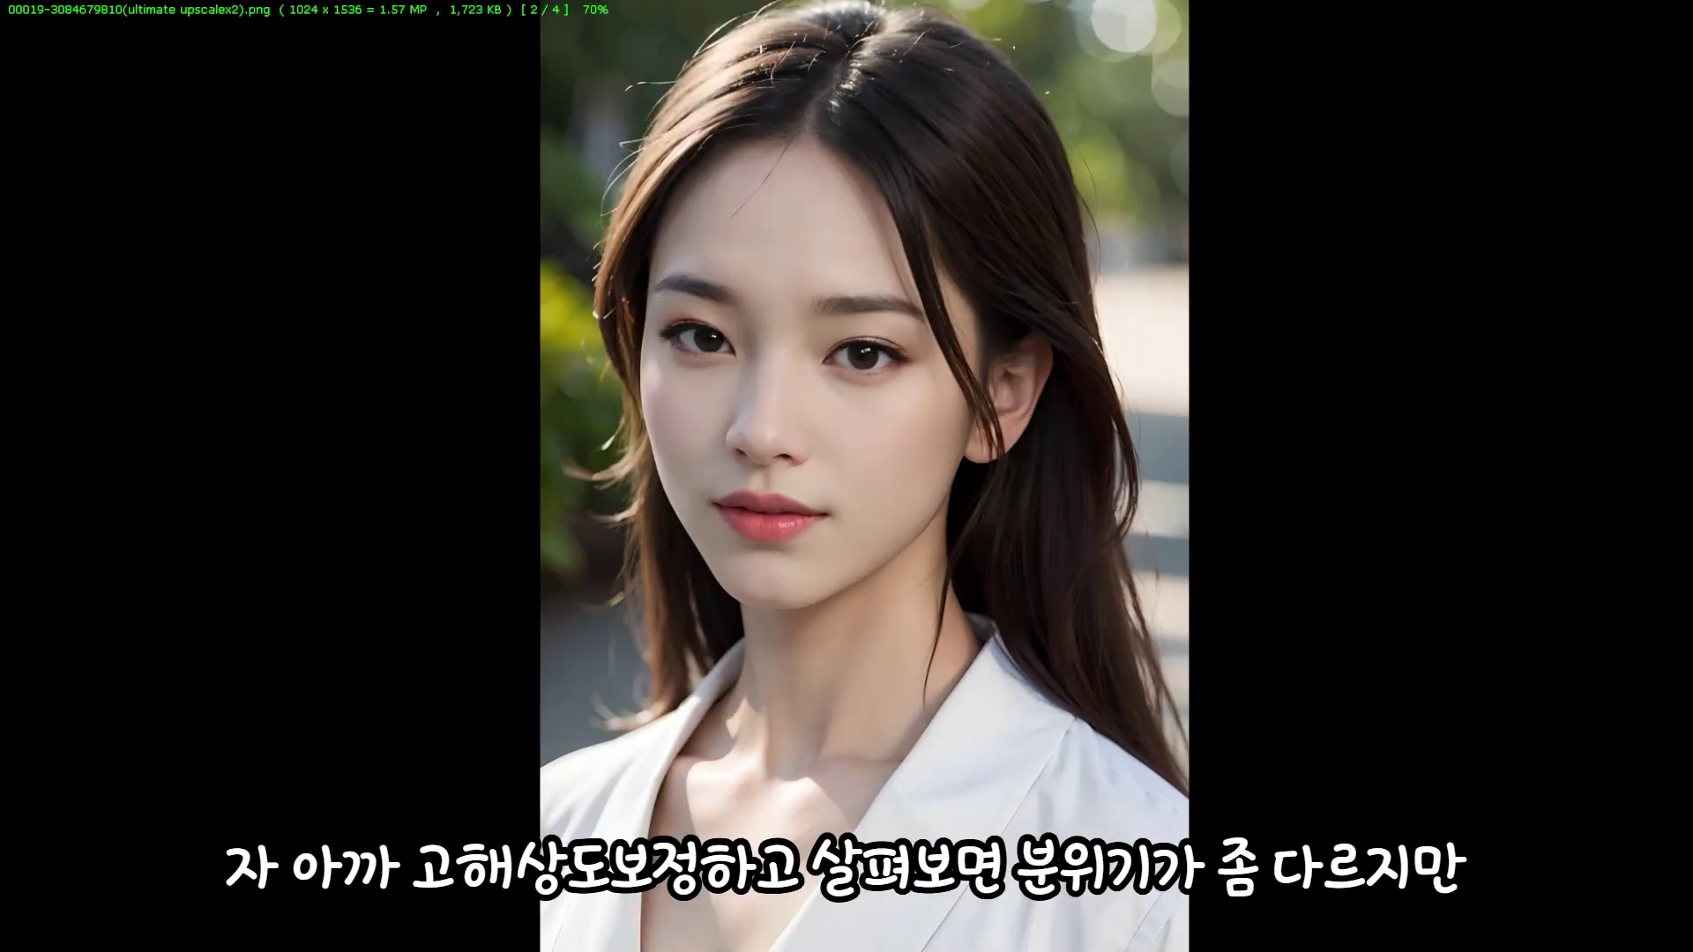
Flip between the ultimate upscalex2 image and the high-resolution fix image to compare their overall look.
key("Right")
key("Left")
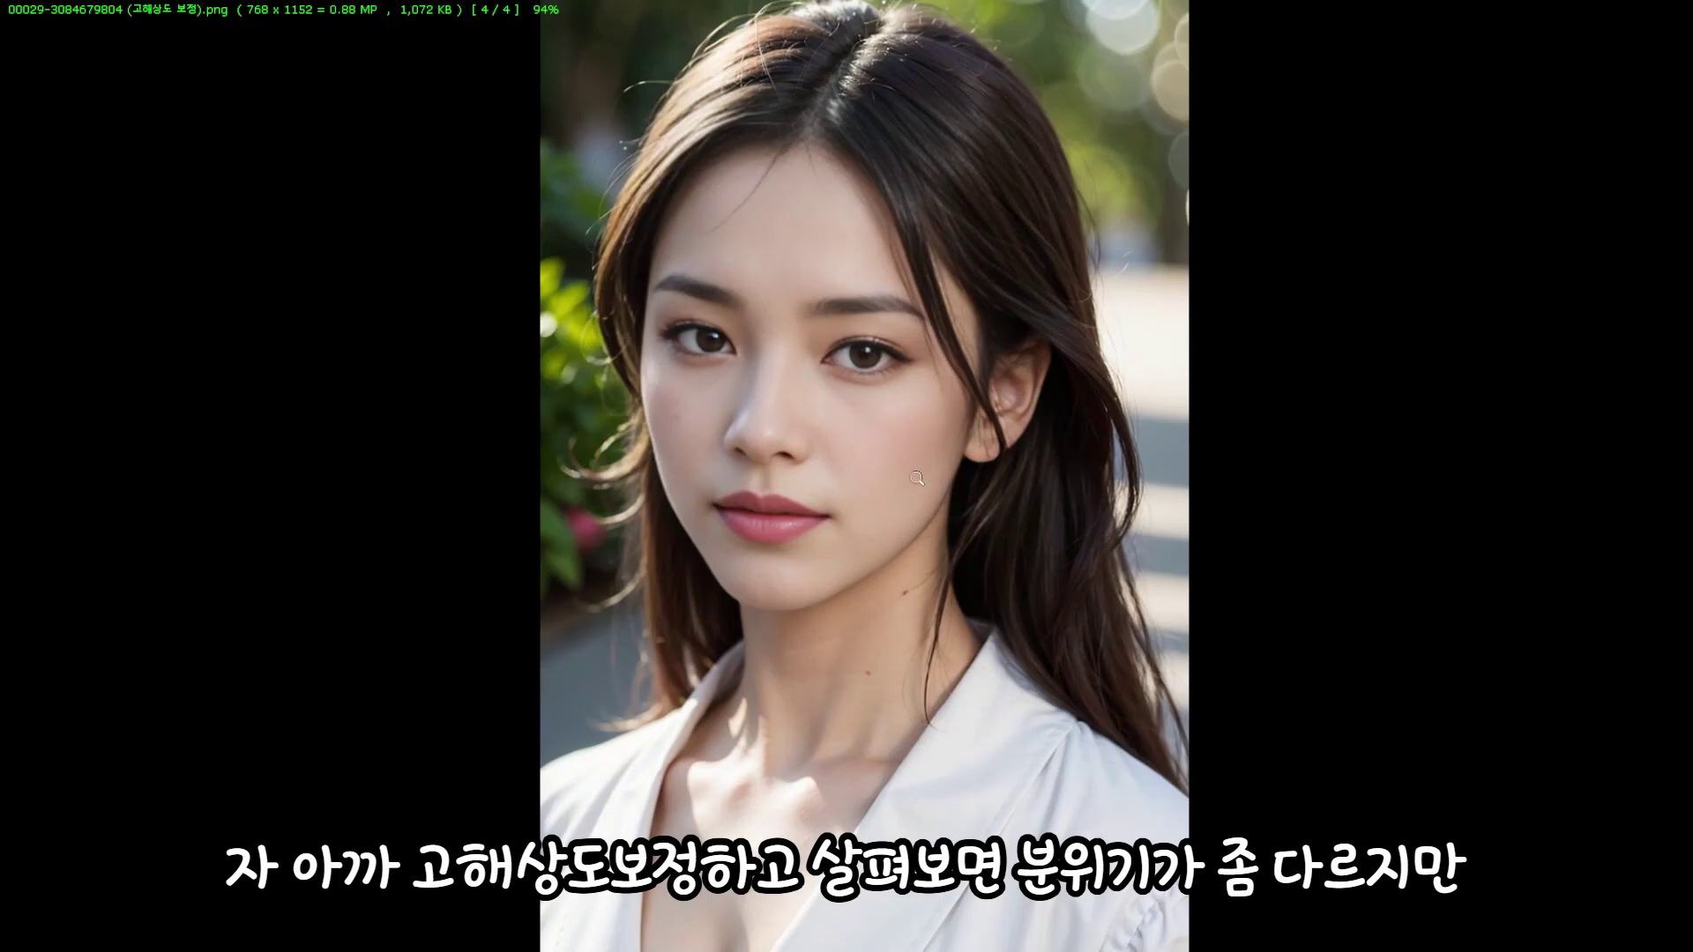
key("Left")
key("Left")
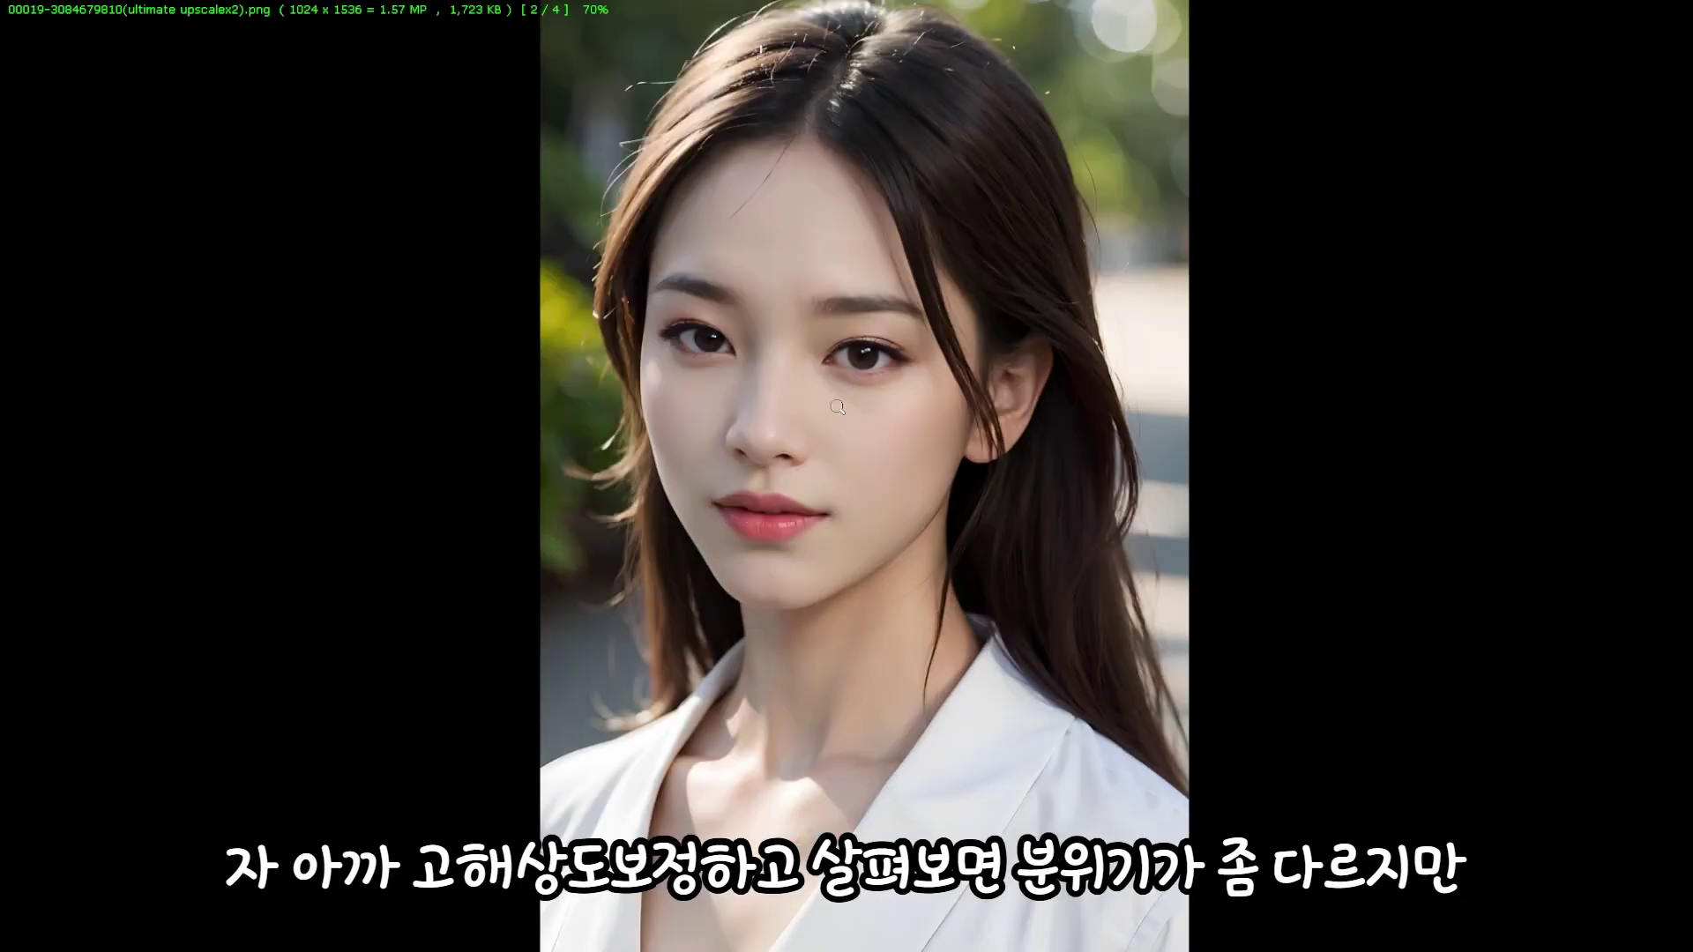
Examine the face at 100% in the ultimate upscalex2 image and in the high-resolution fix image.
left_click(838, 407)
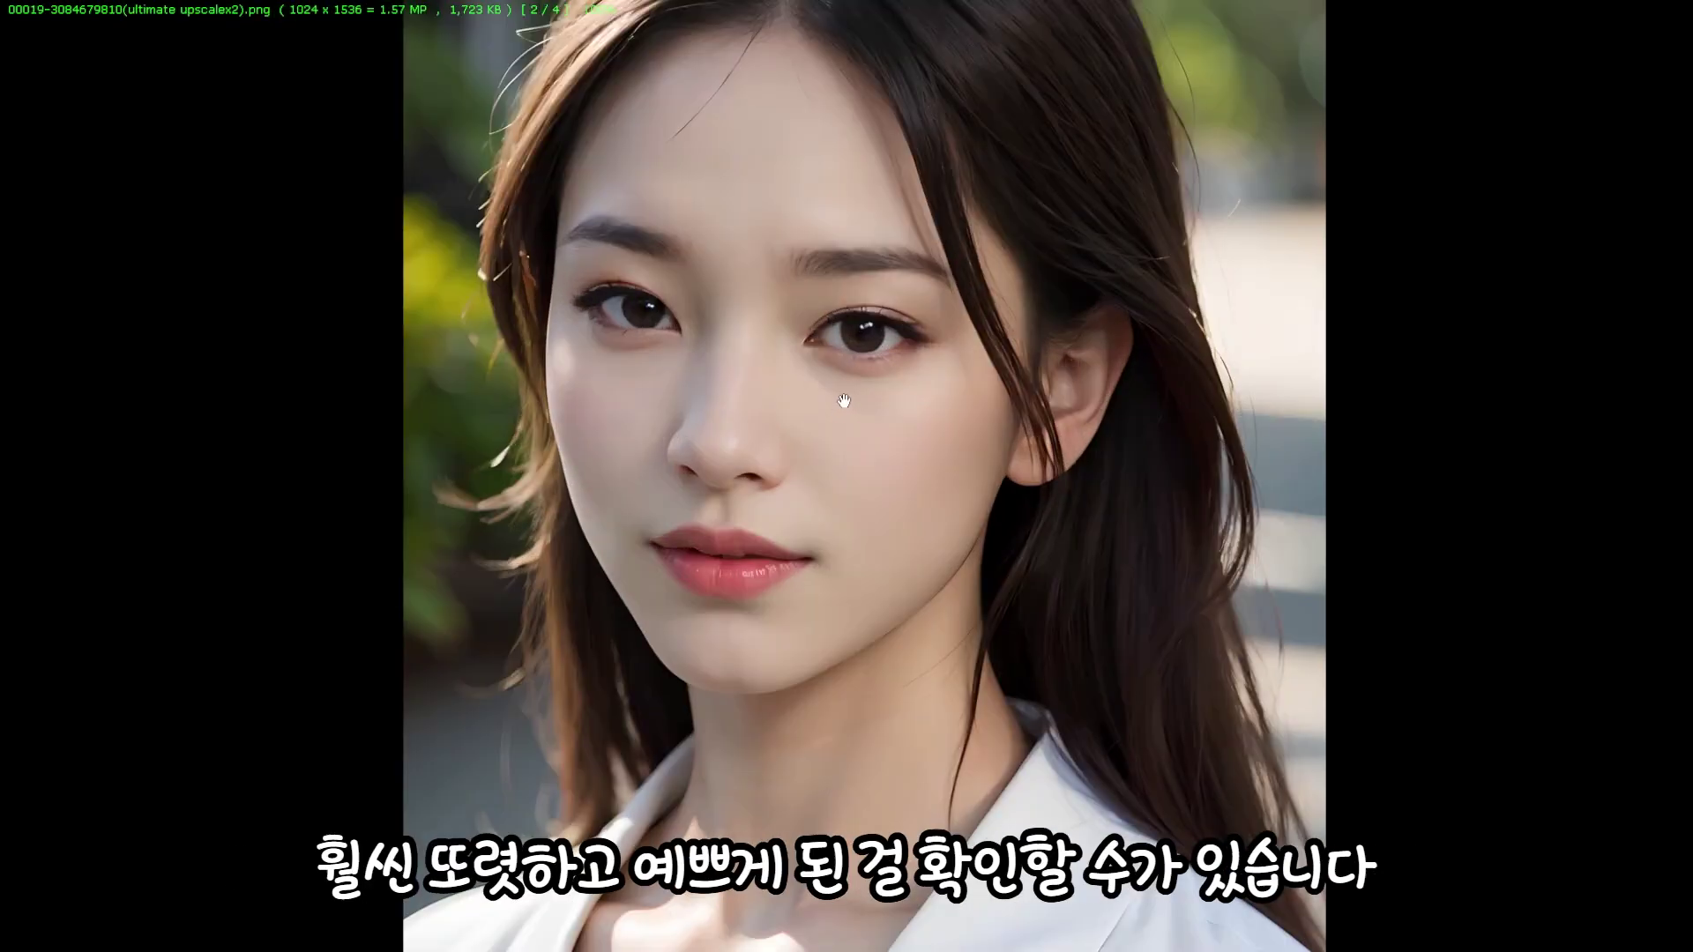
left_click(876, 456)
key("Right")
key("Right")
left_click(895, 450)
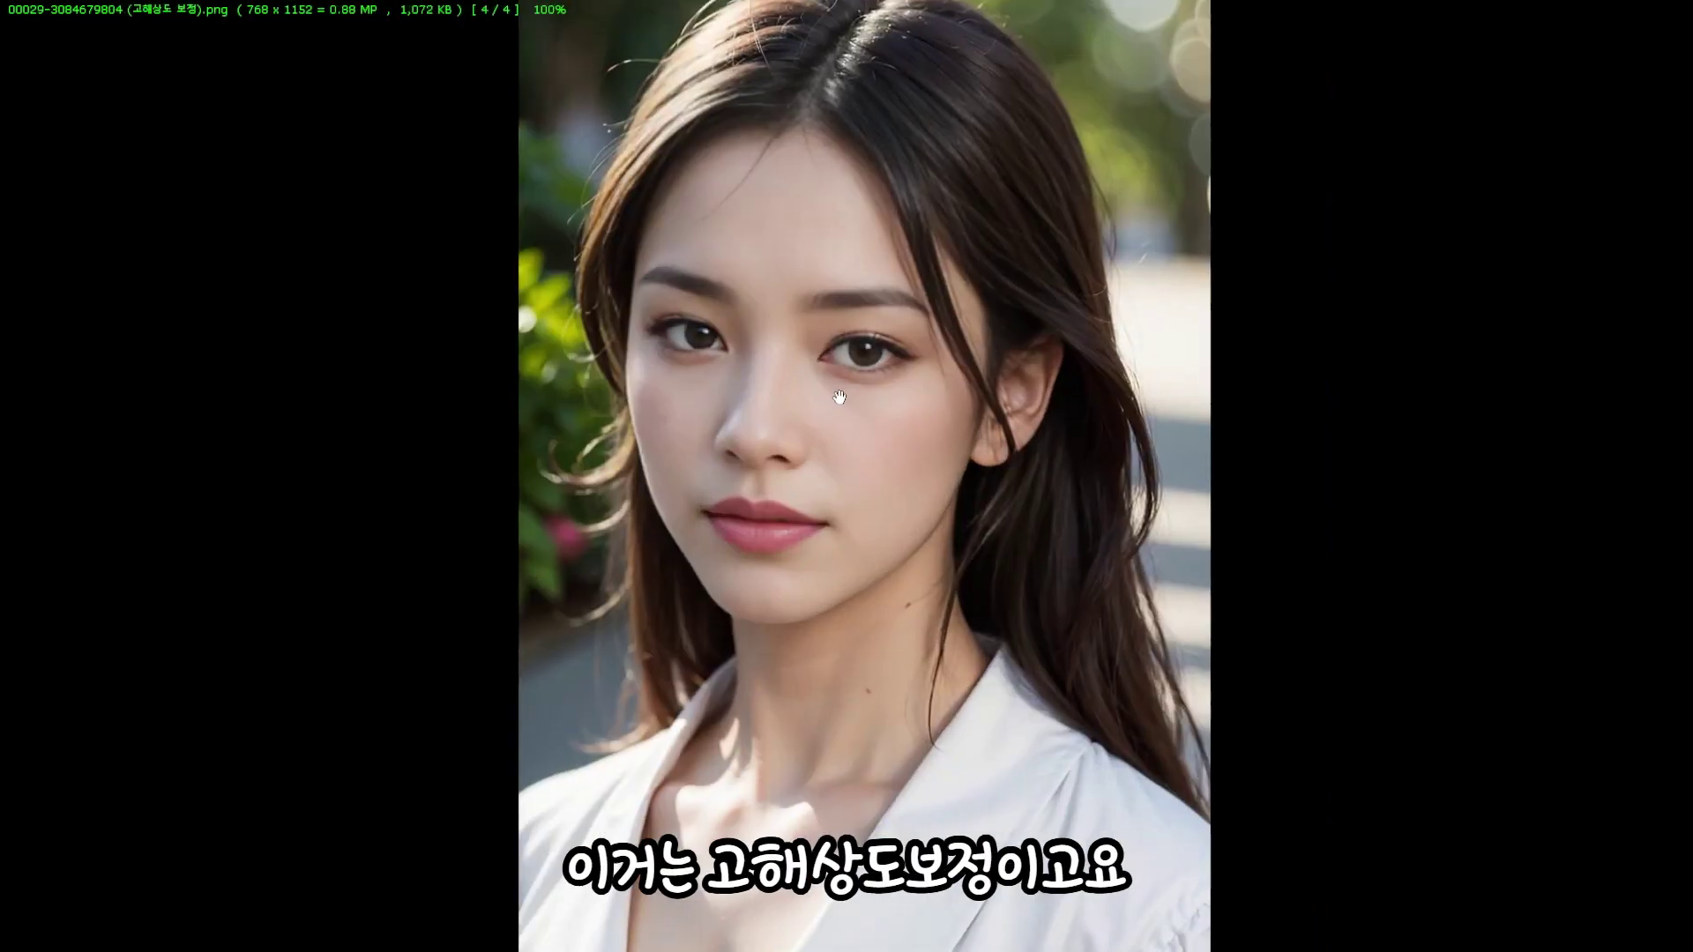
left_click(833, 405)
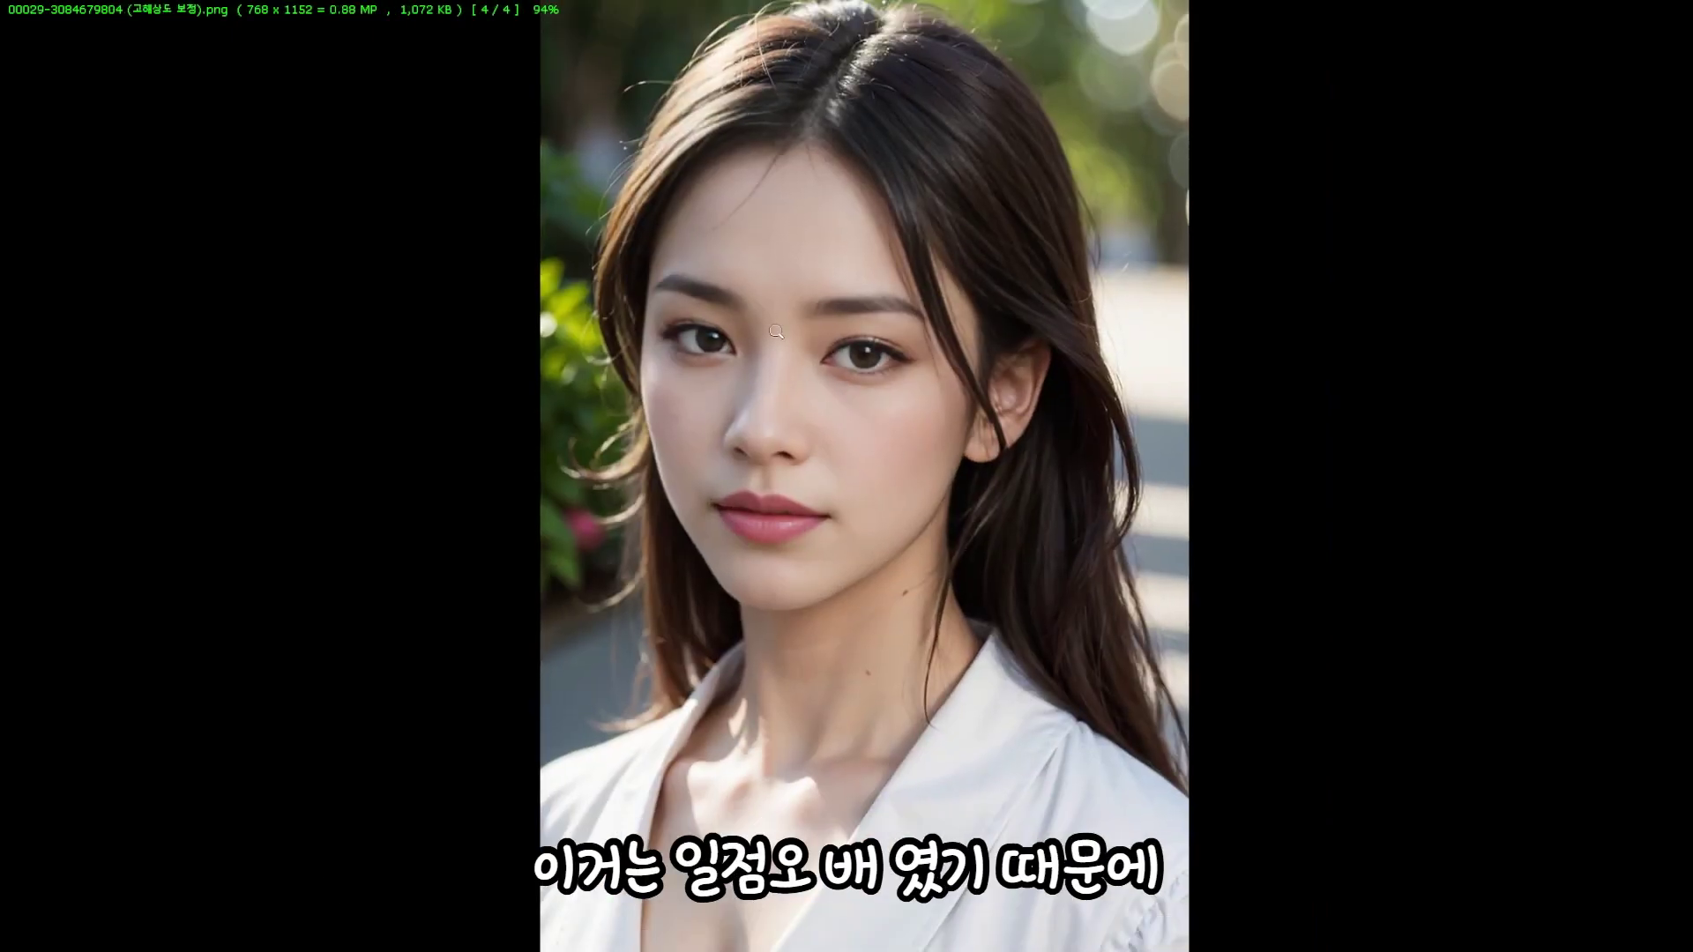
Return to the ultimate upscalex2 image and inspect the facial detail up close again.
key("Left")
key("Left")
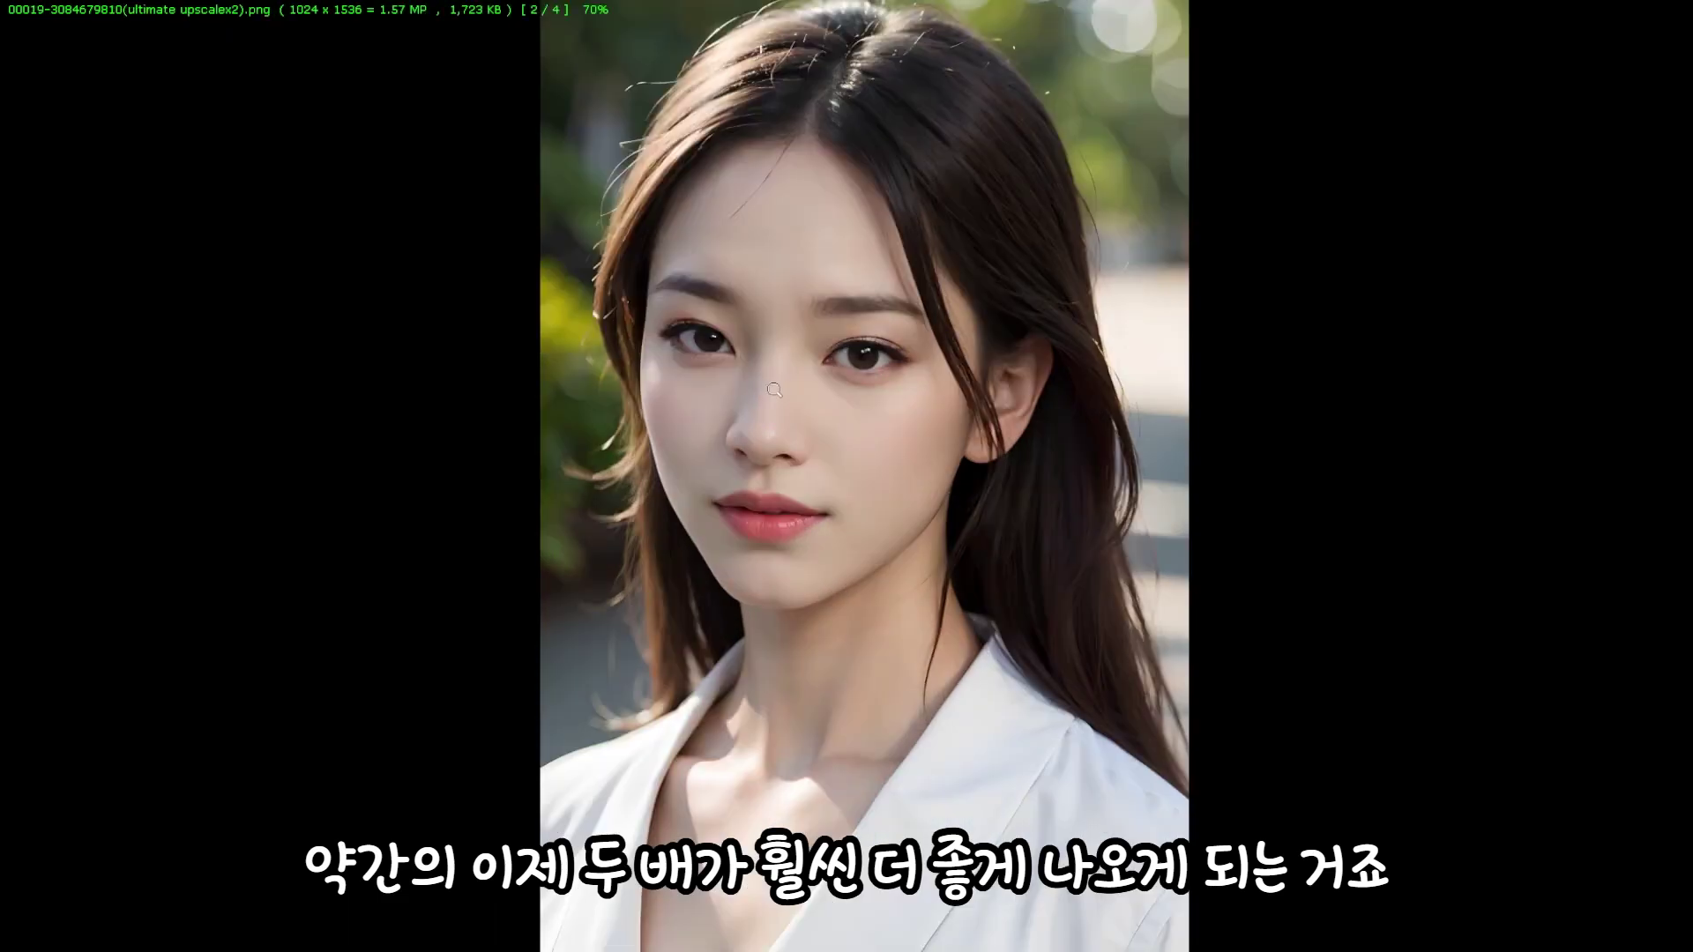
left_click(782, 384)
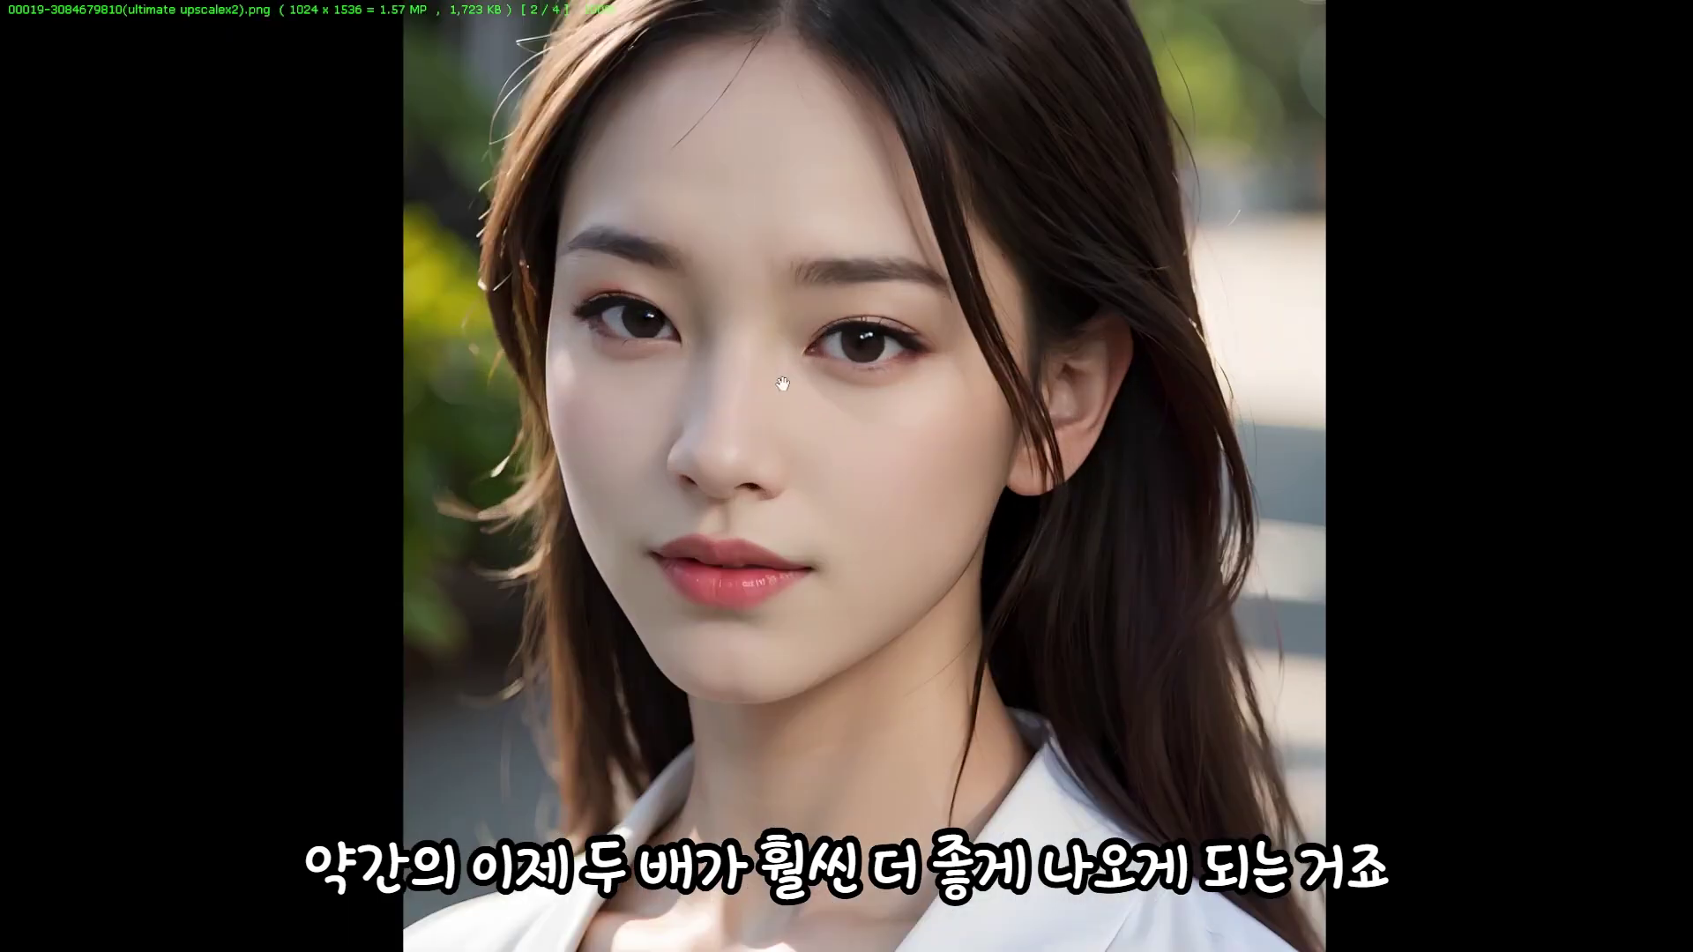
left_click(799, 423)
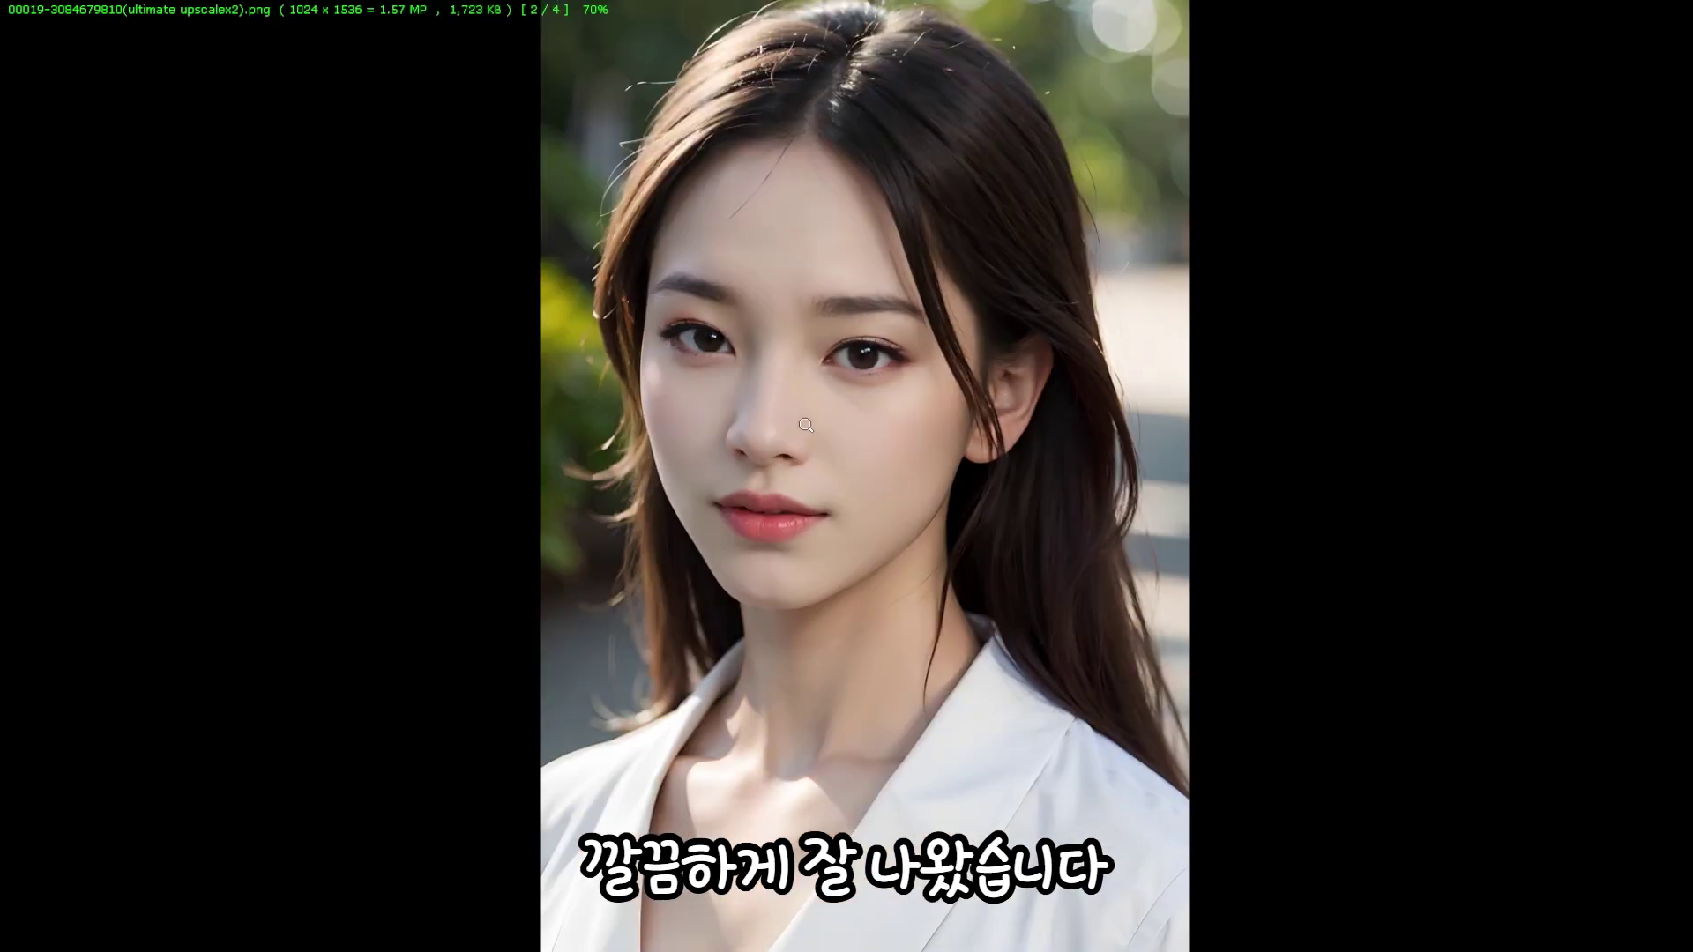
mouse_move(1672, 4)
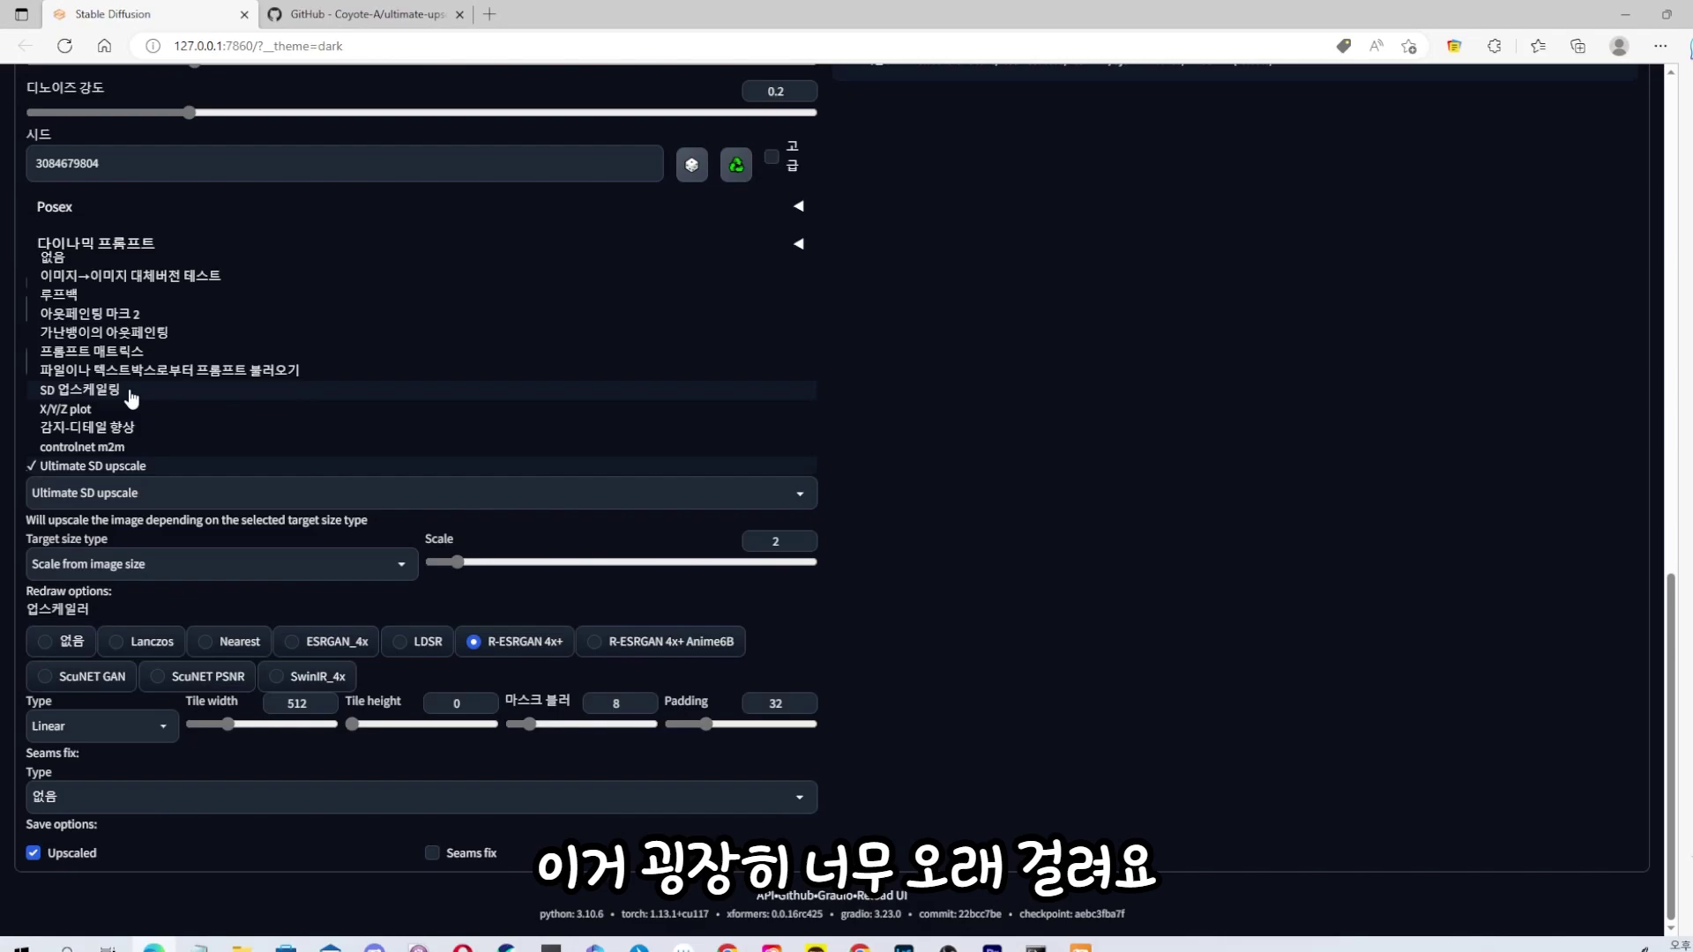
left_click(976, 582)
scroll(966, 568, "up", 10)
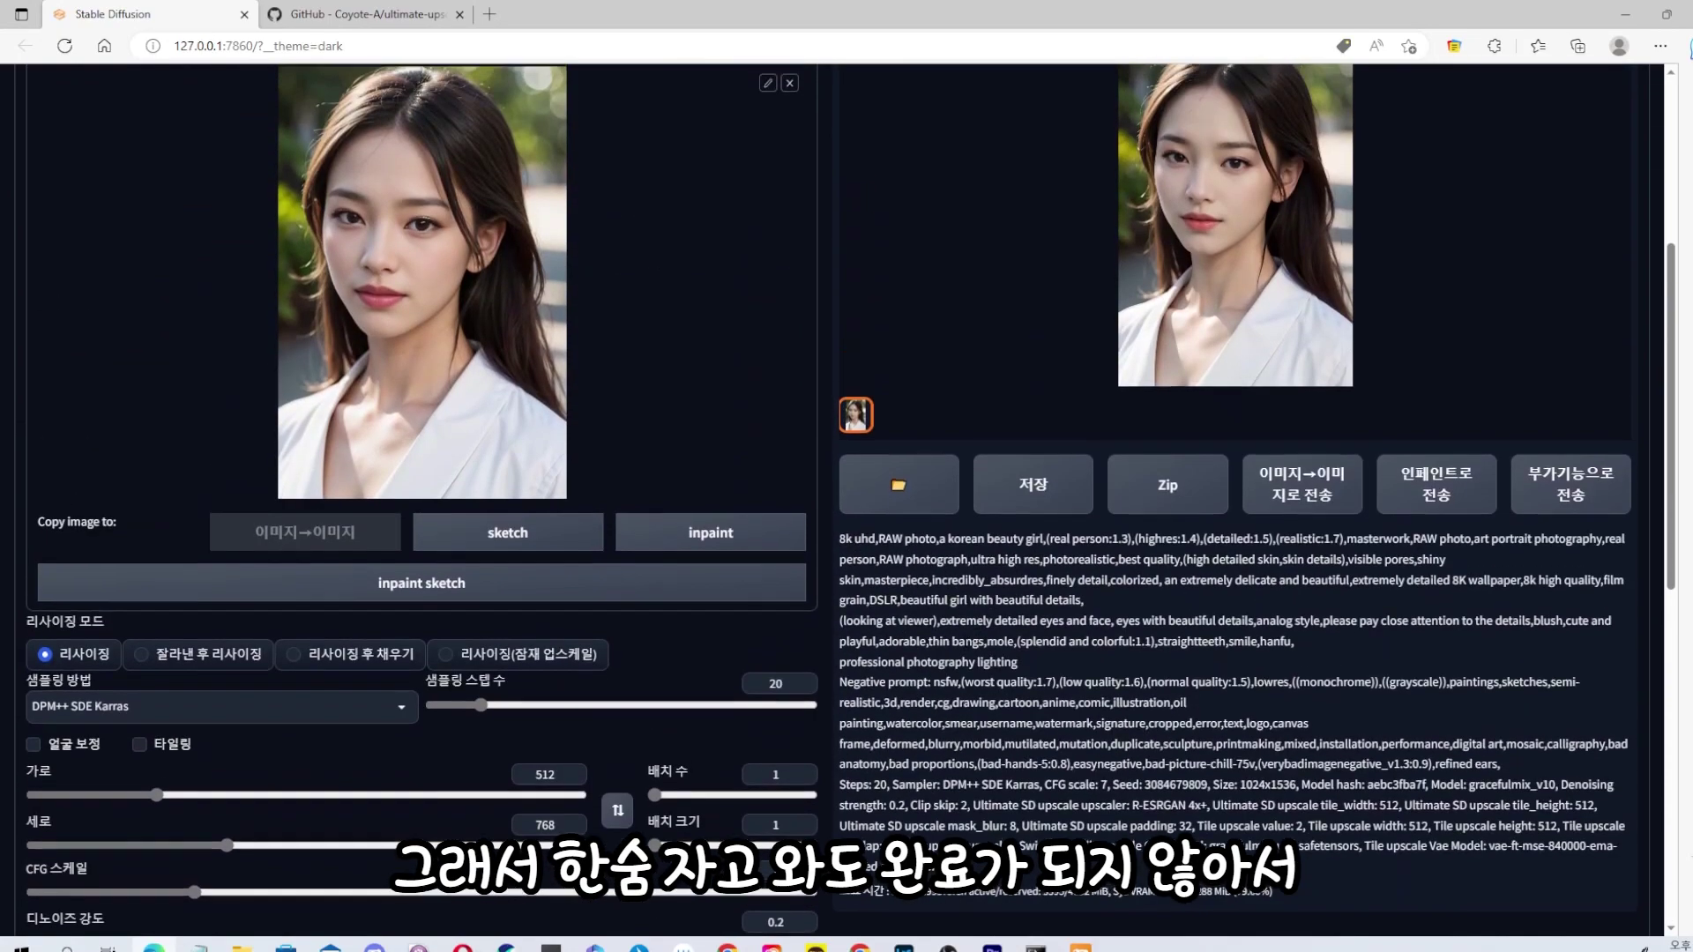
scroll(936, 627, "up", 5)
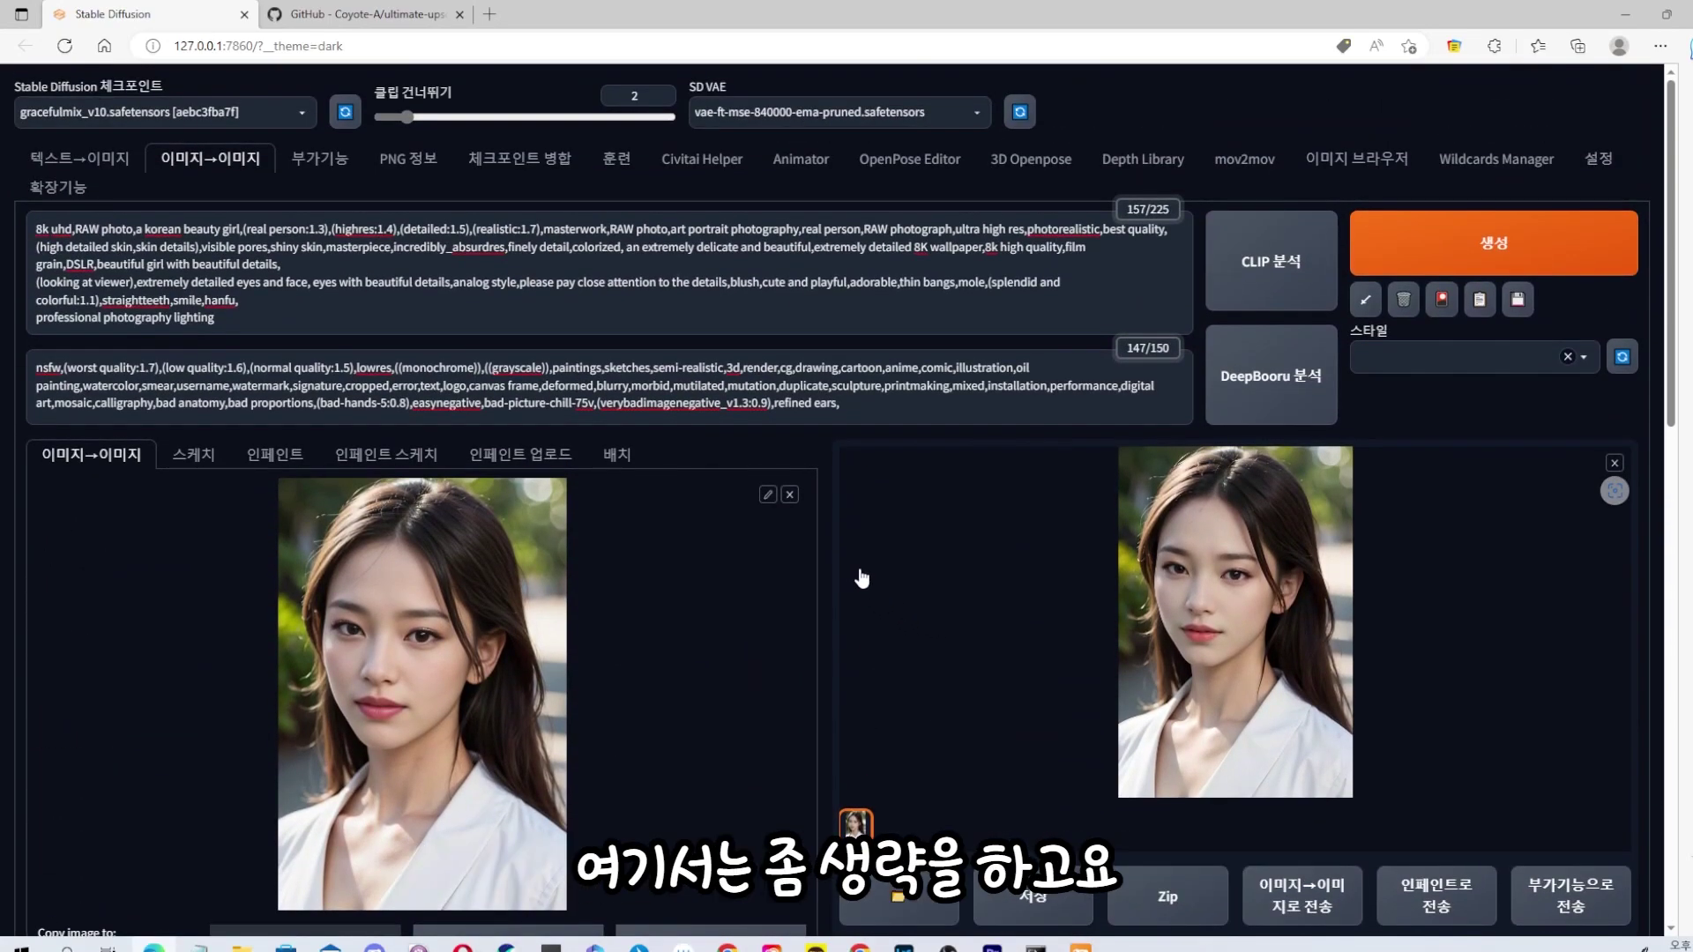
Send the generated image-to-image result to the extras (부가기능) page.
scroll(869, 574, "down", 5)
scroll(962, 535, "up", 2)
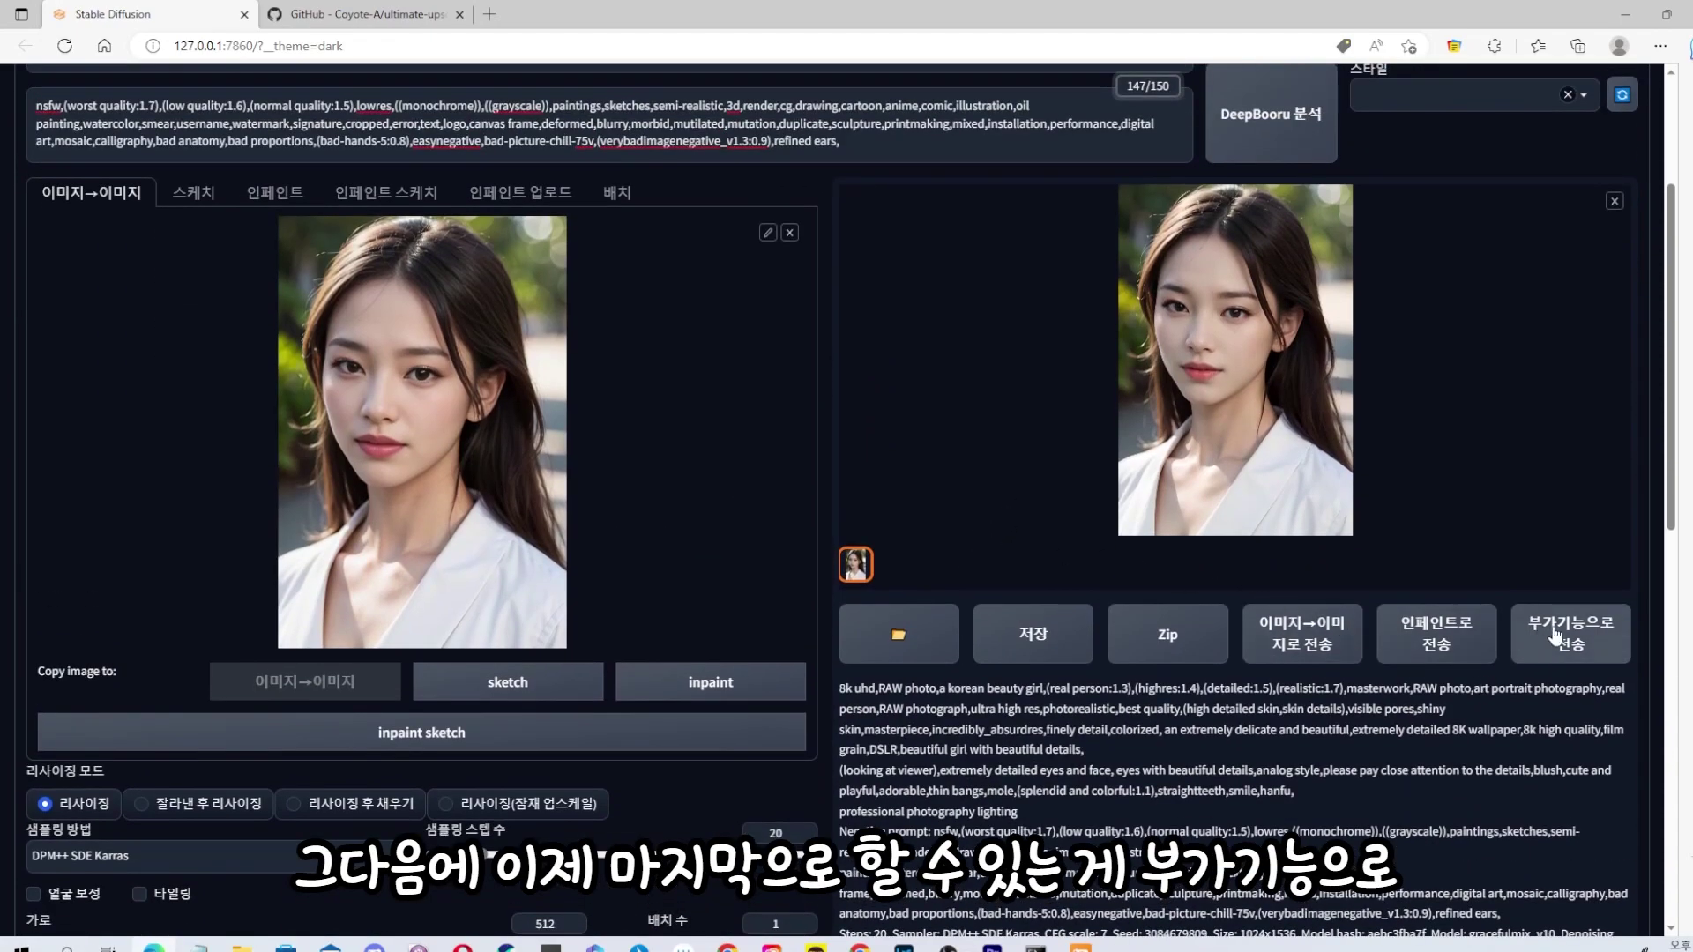
scroll(827, 504, "up", 5)
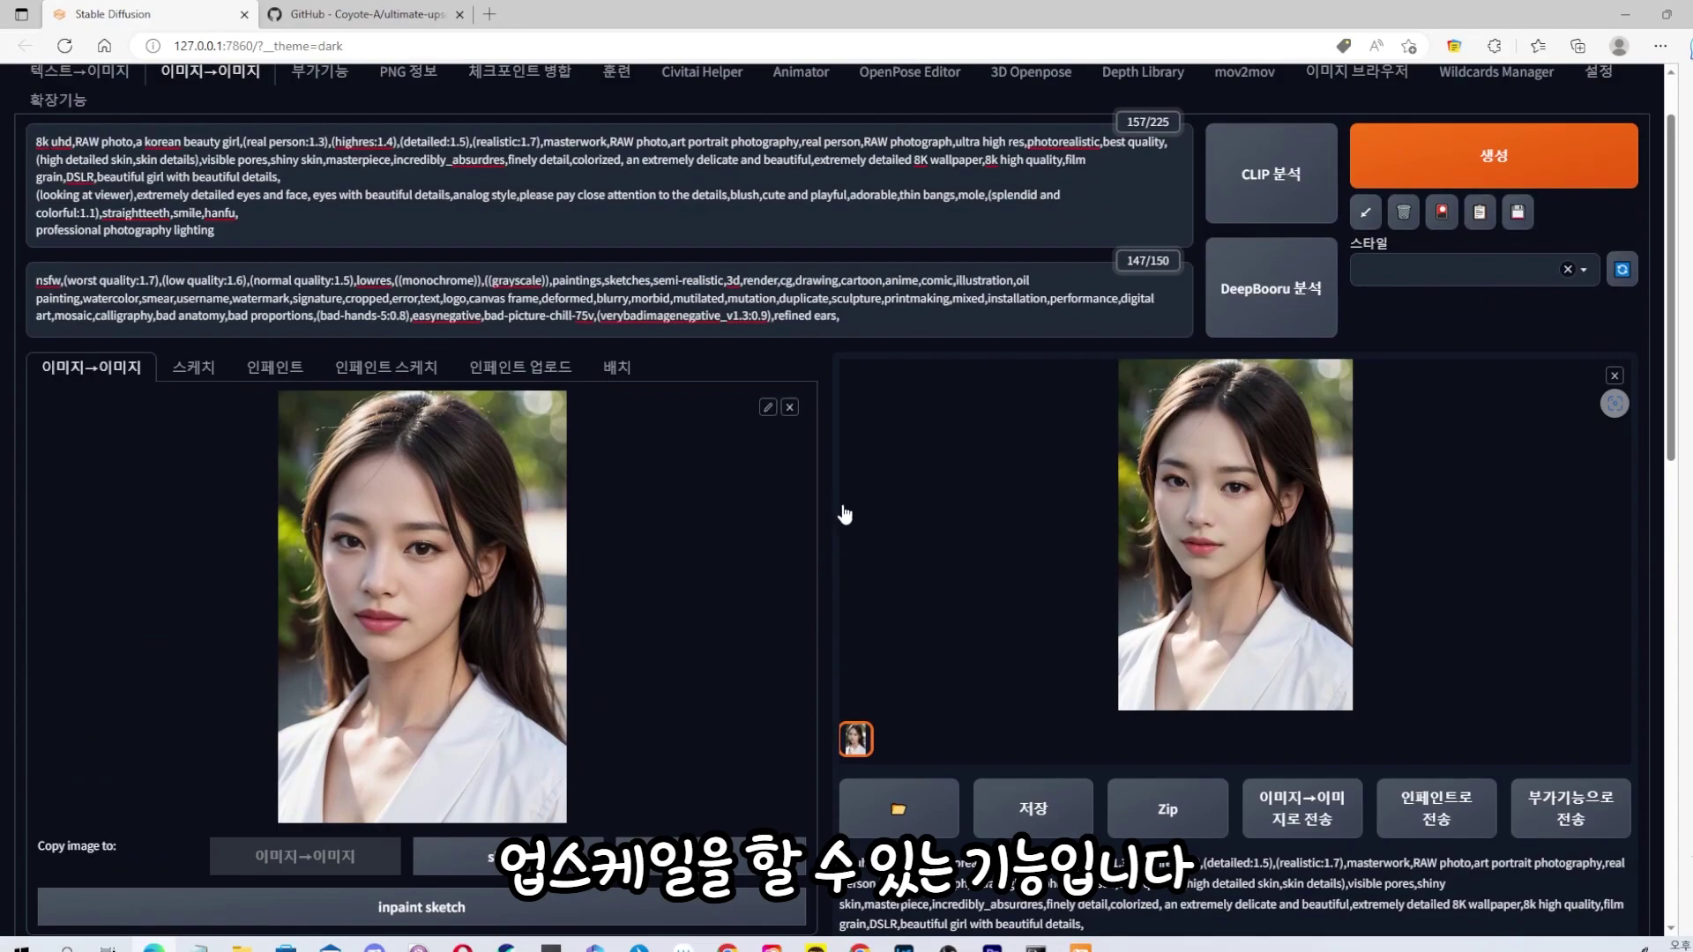
scroll(1442, 511, "down", 5)
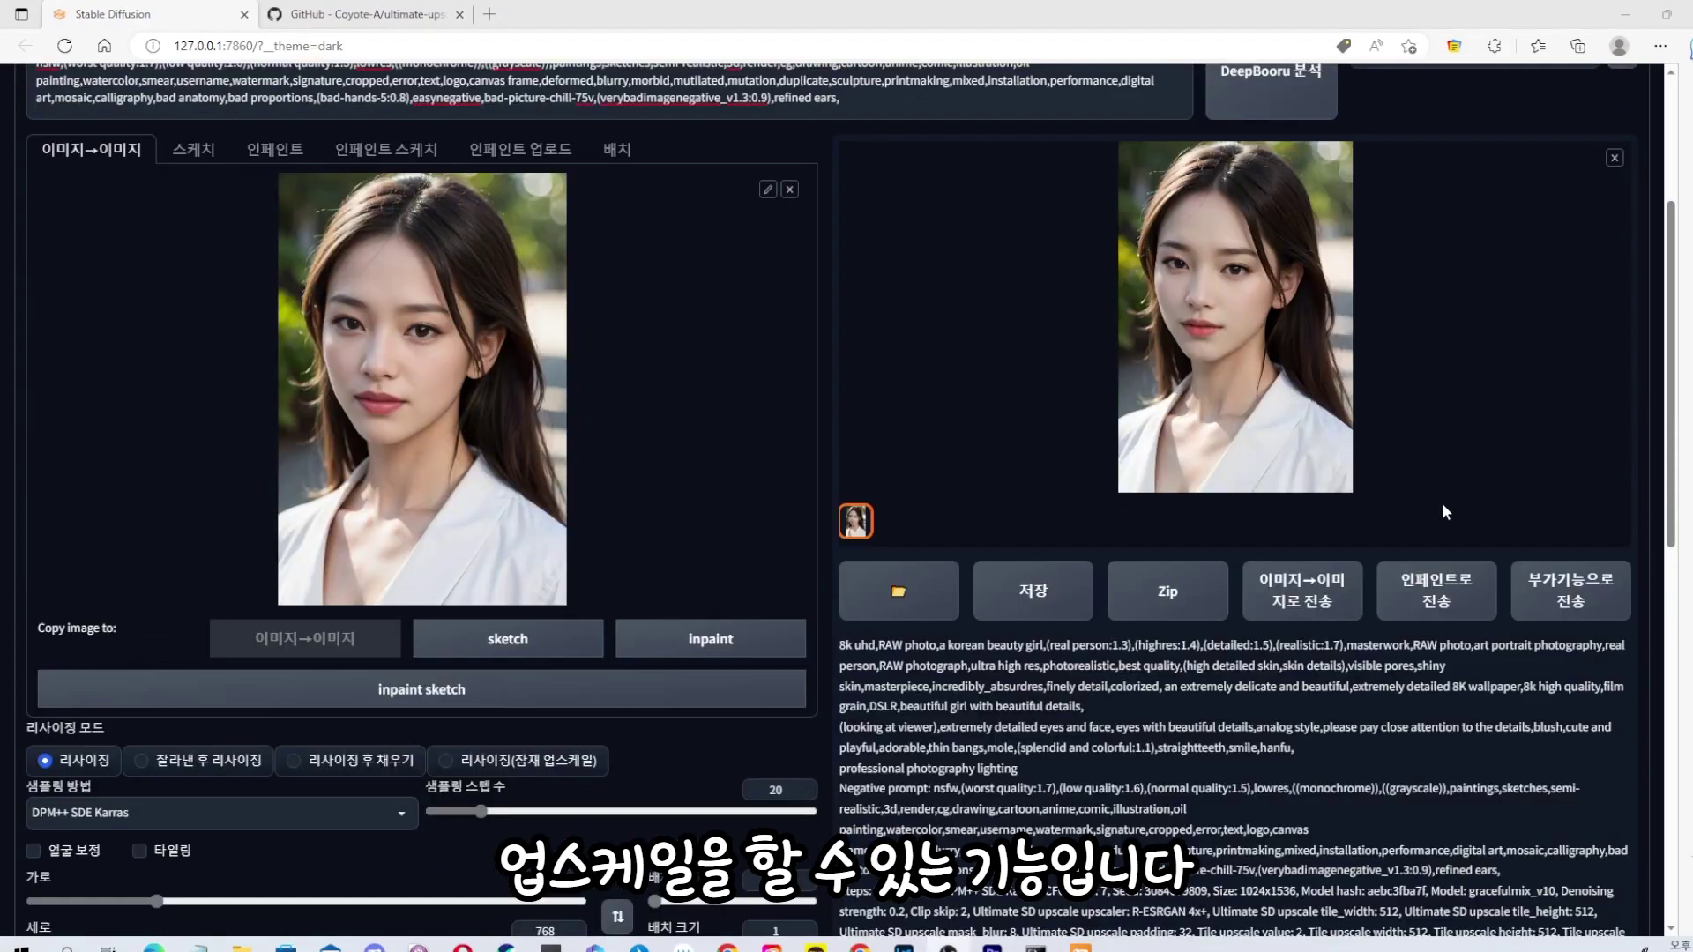
left_click(1564, 592)
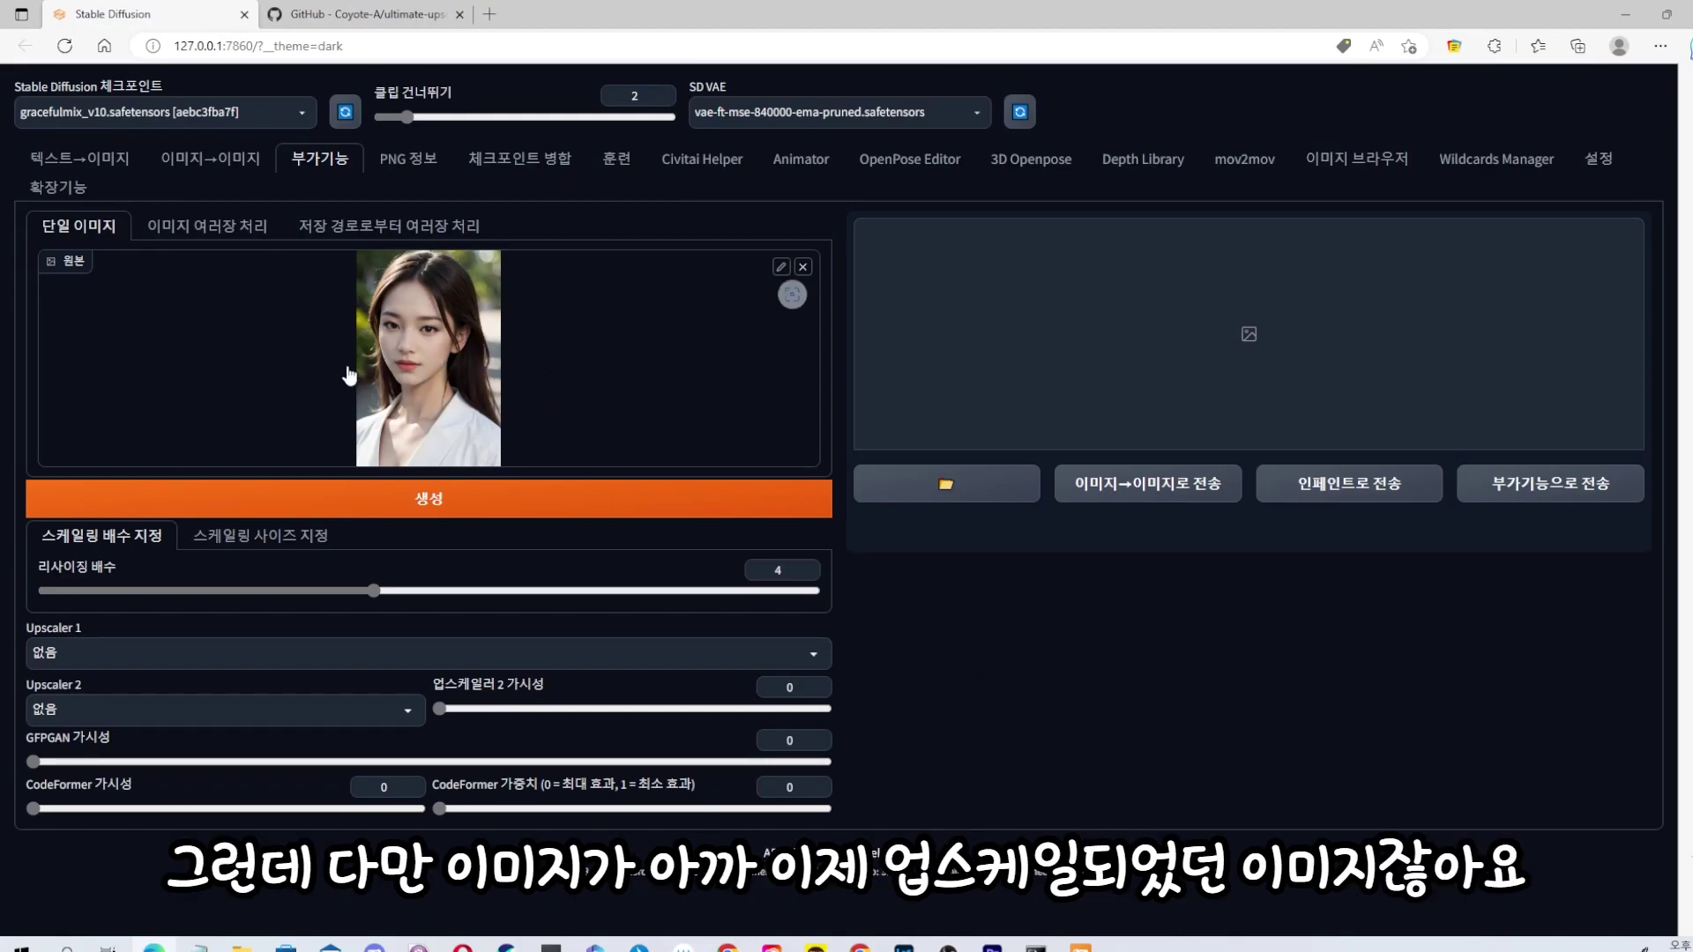
Replace the extras source image with the original portrait and set the resize factor to 2.
left_click(803, 266)
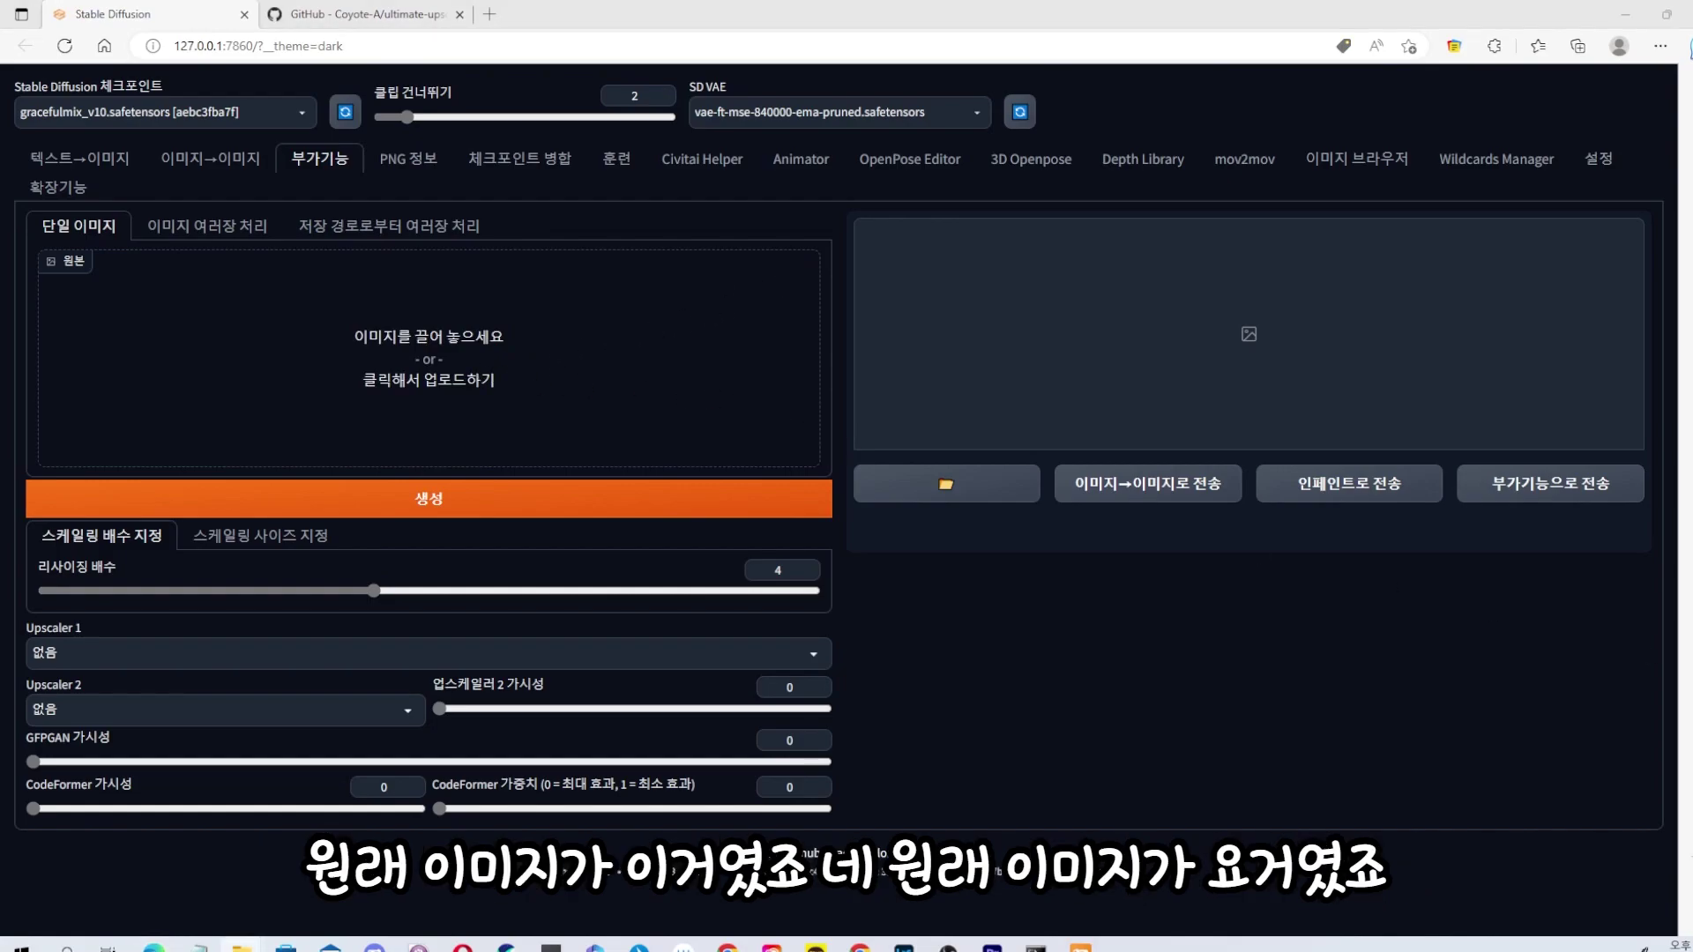
left_click_drag(1577, 381, 669, 397)
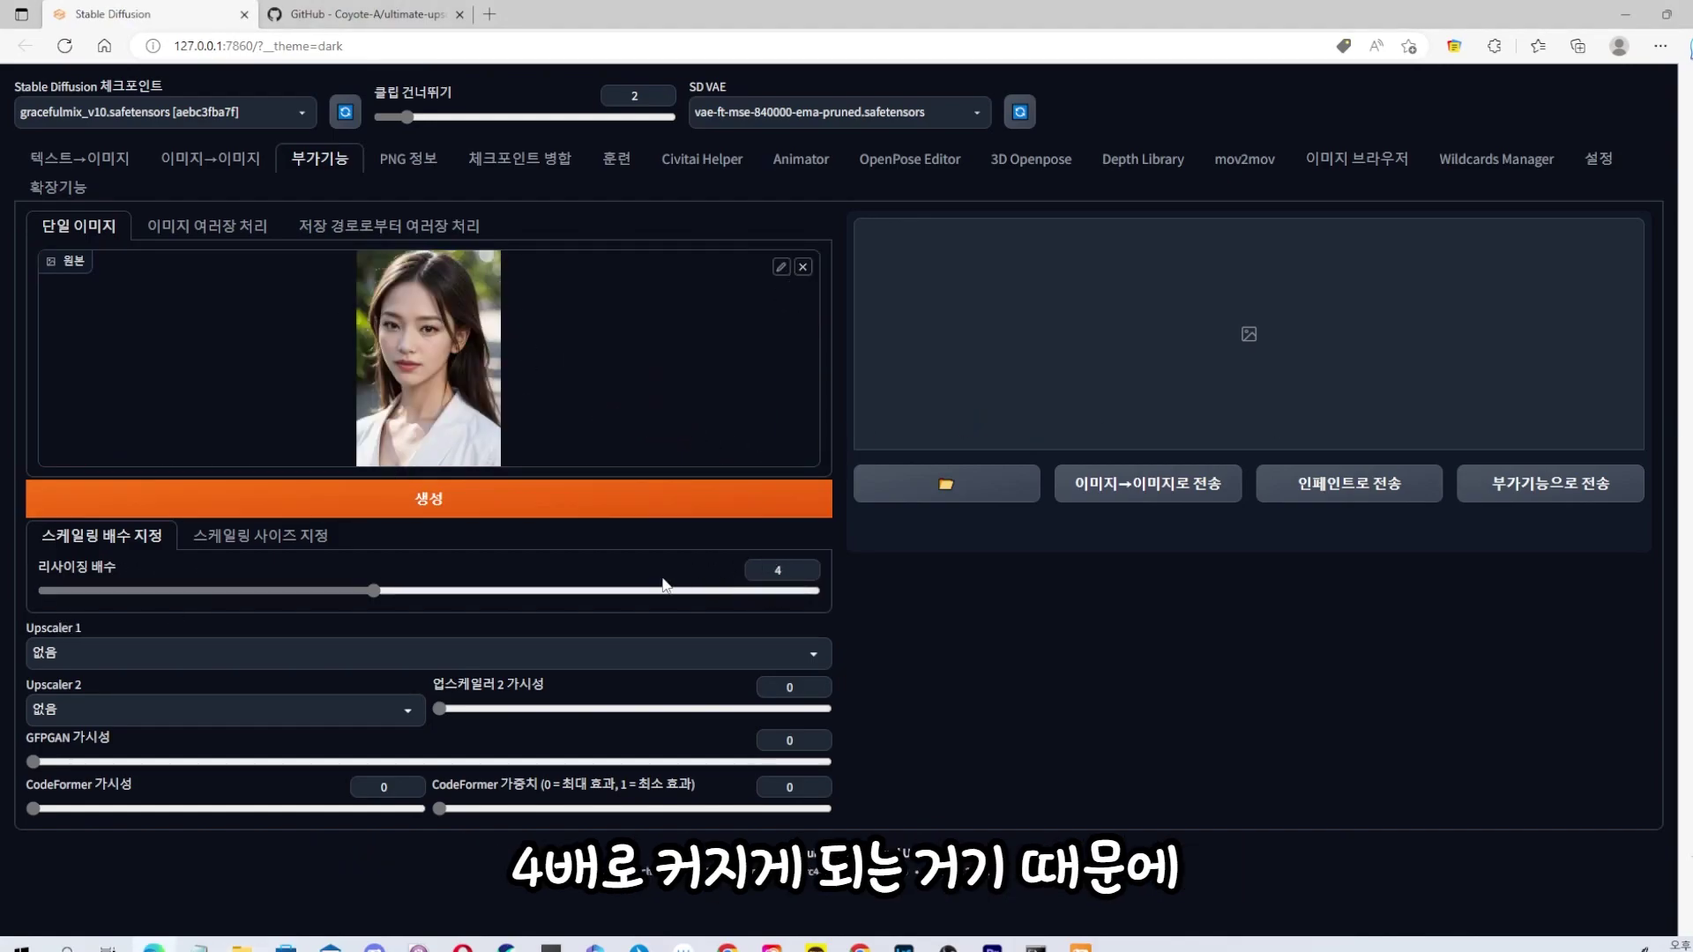
left_click_drag(789, 570, 728, 573)
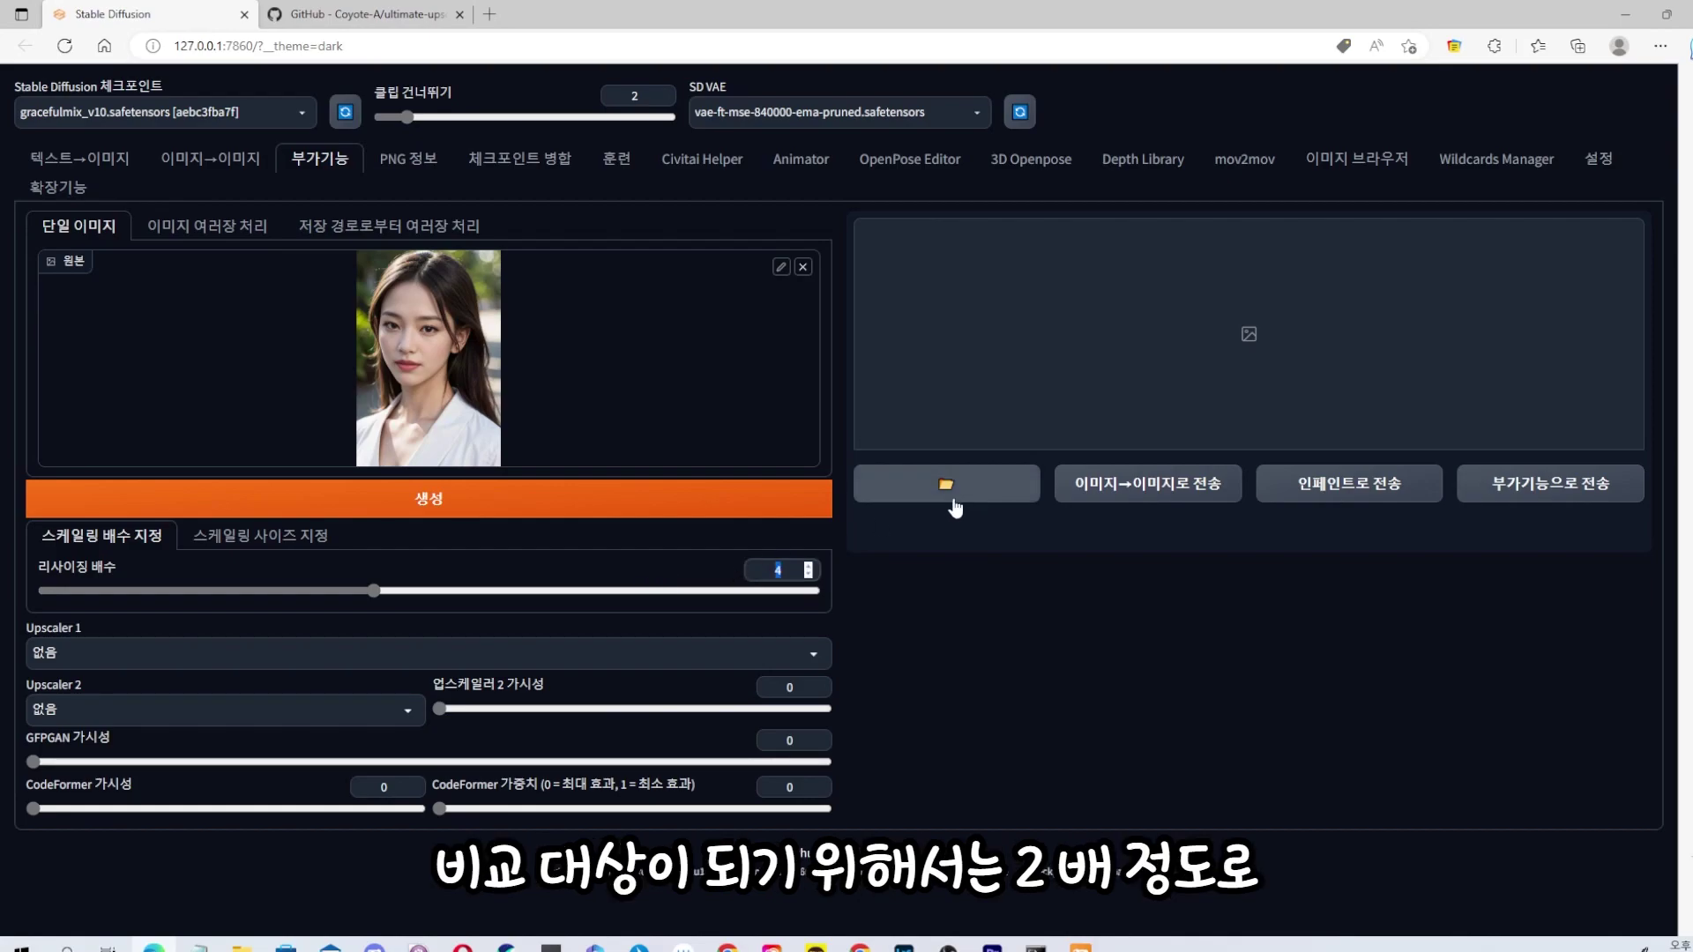
type("2")
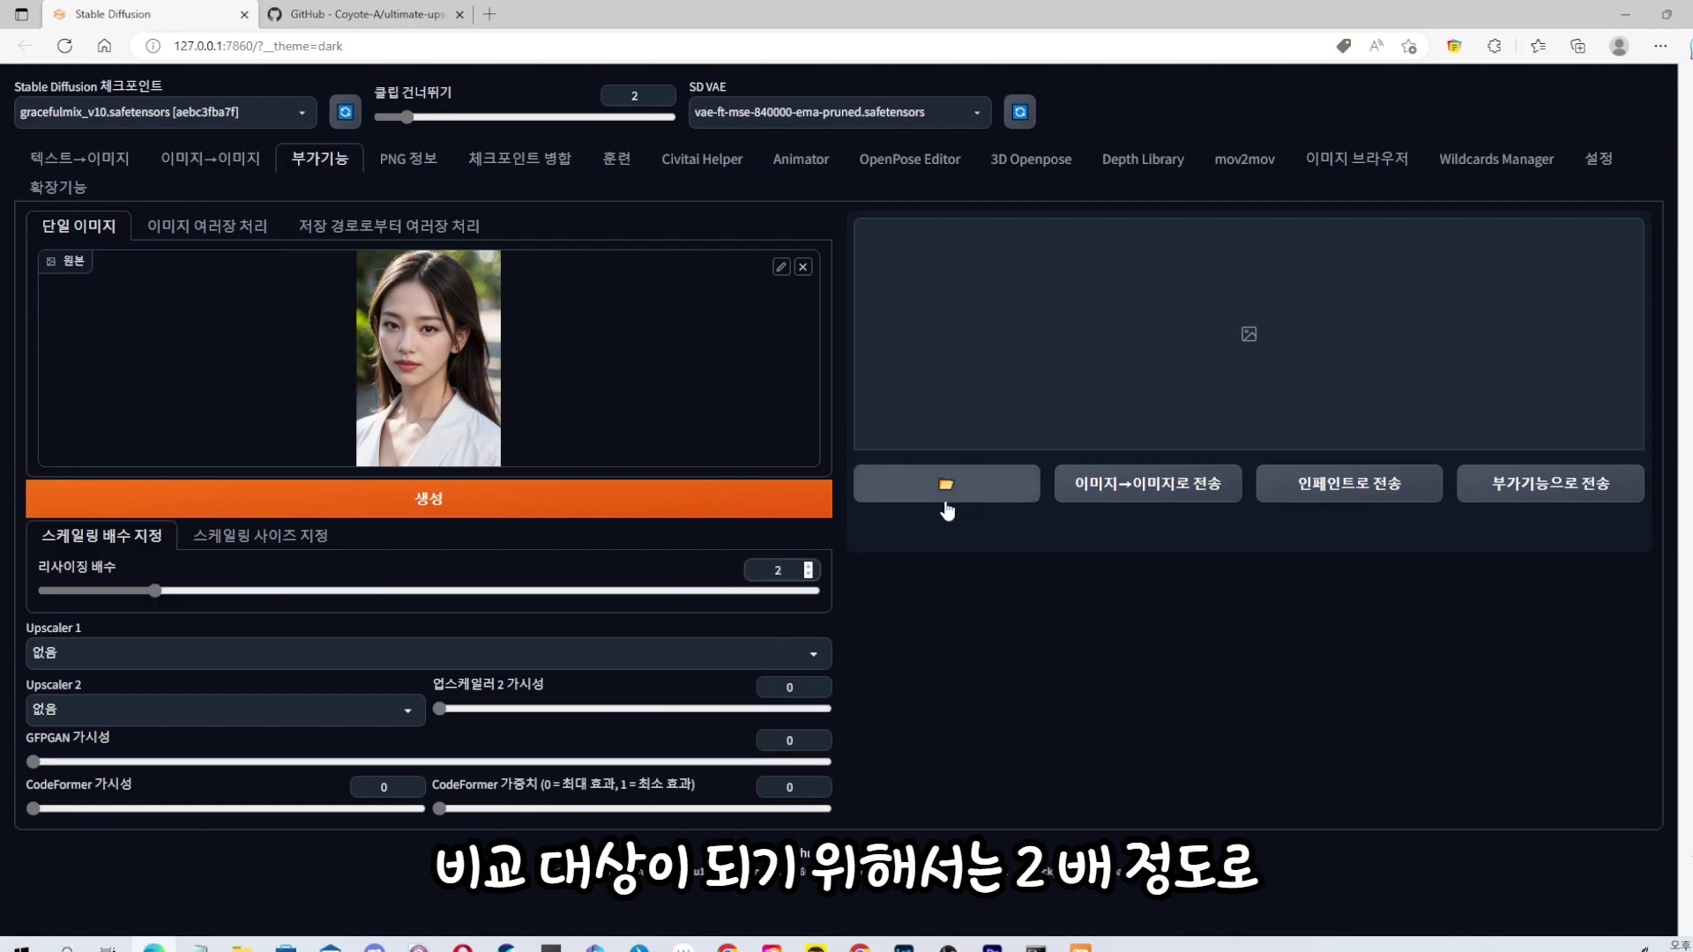
Set Upscaler 1 to R-ESRGAN 4x+ and choose a model for Upscaler 2.
left_click(813, 658)
left_click(199, 555)
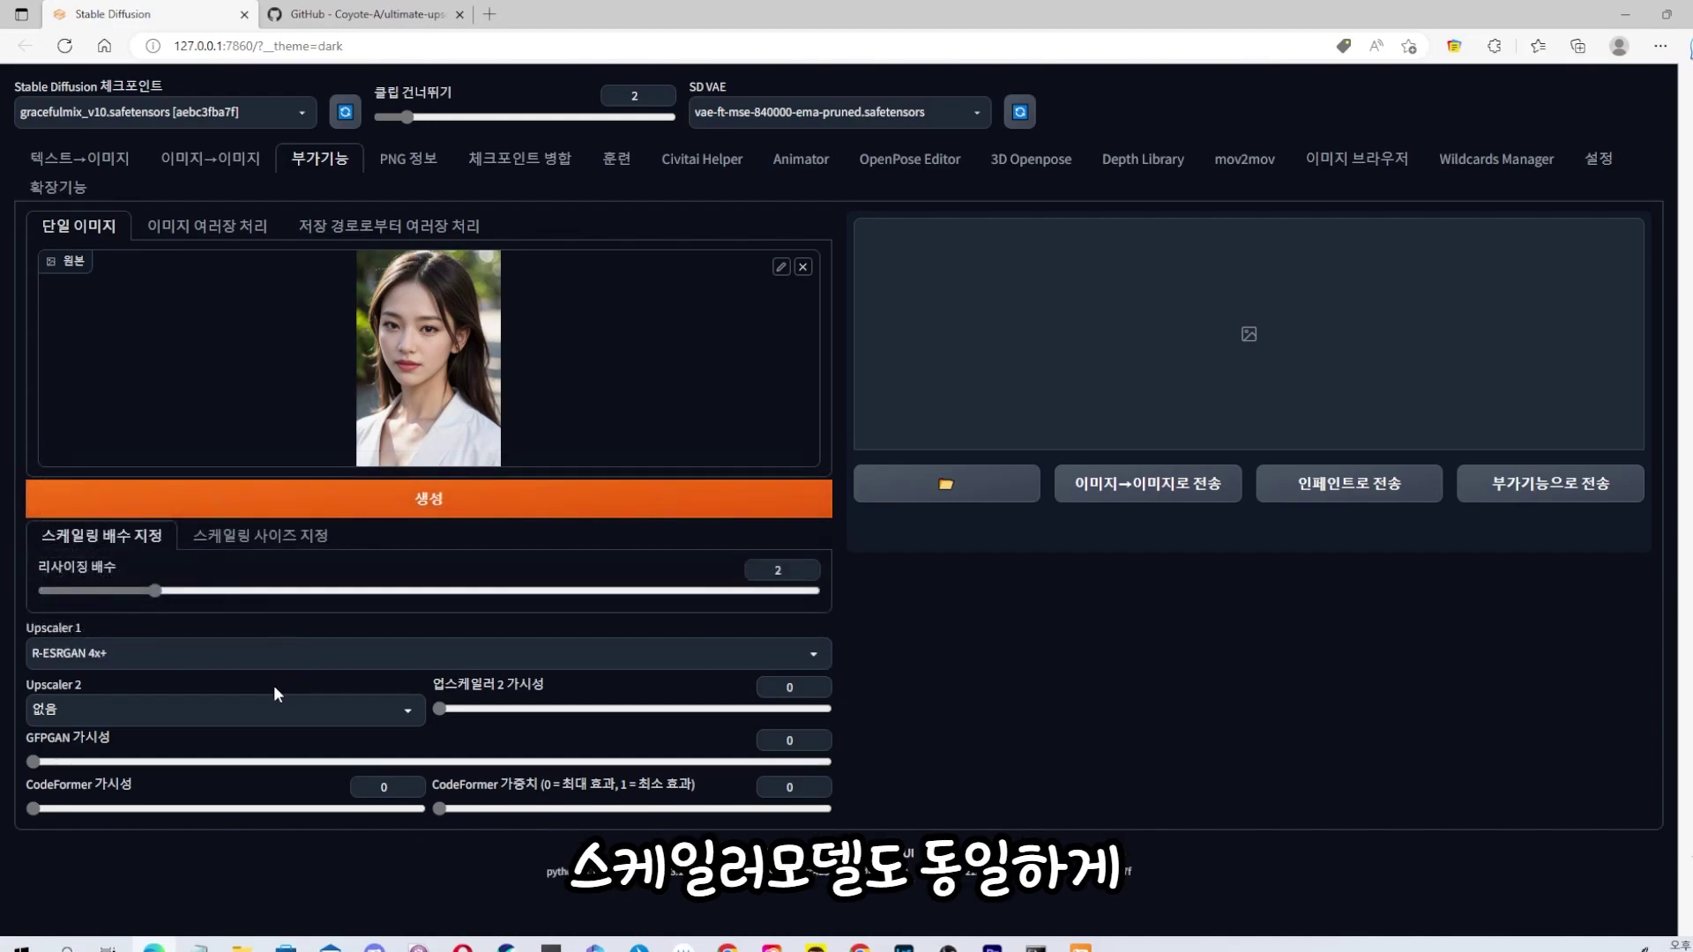
left_click(276, 699)
left_click(137, 610)
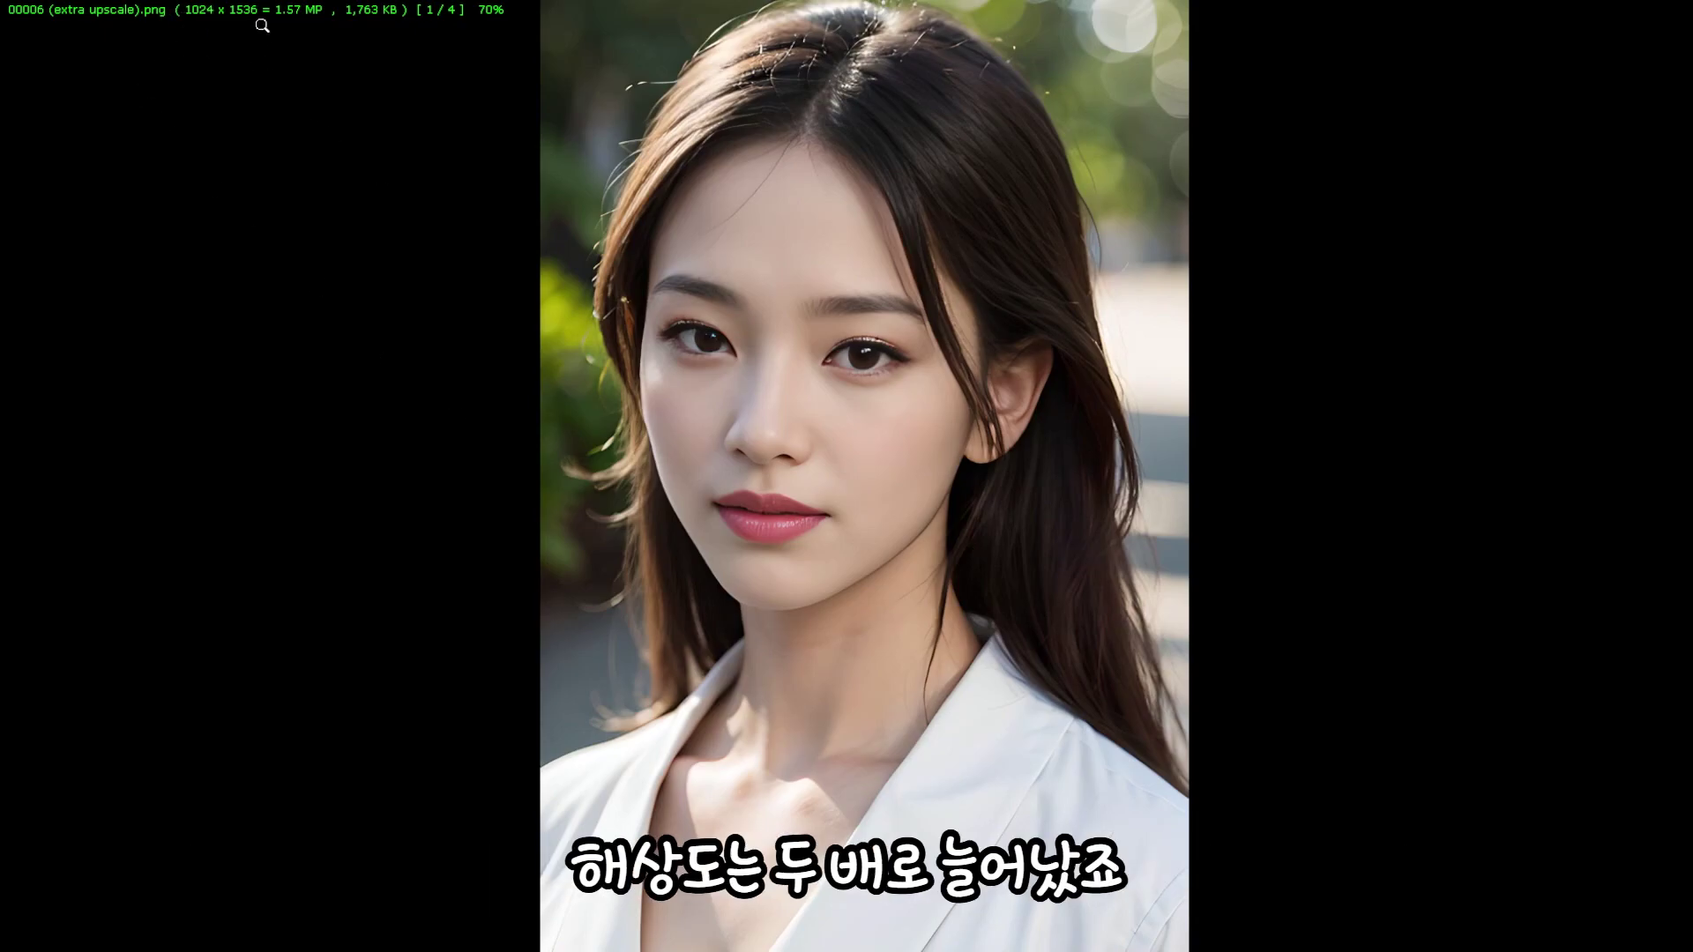
Inspect the face up close in the extra upscale image and the ultimate upscalex2 image.
left_click(917, 557)
left_click(907, 553)
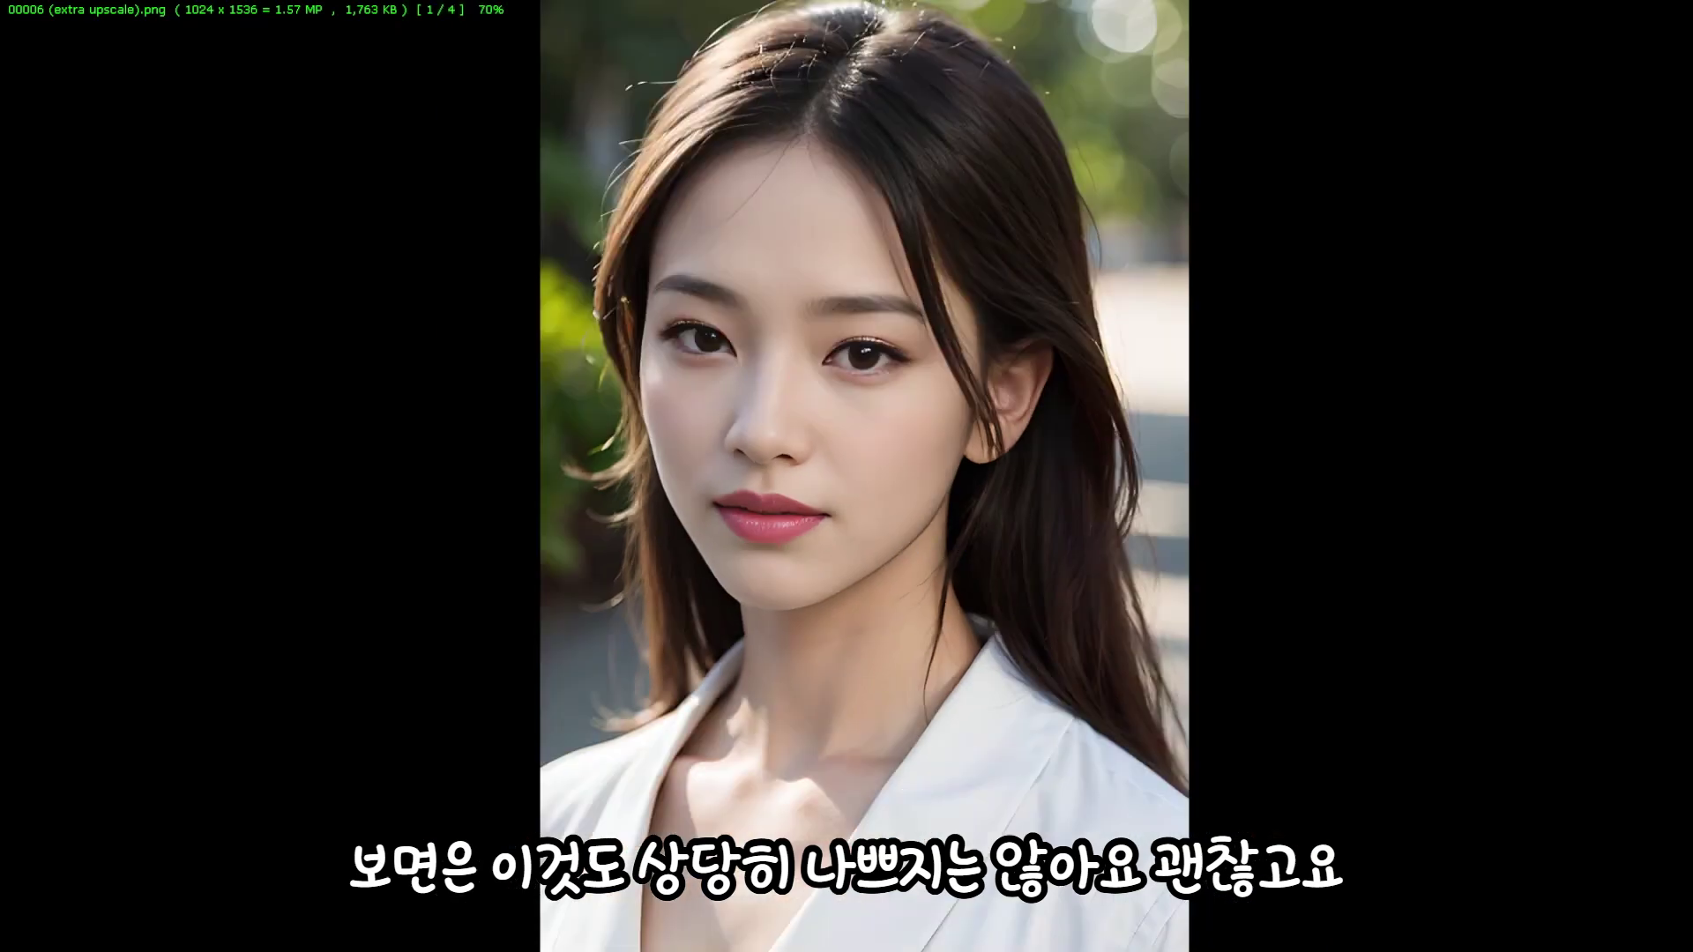
key("Right")
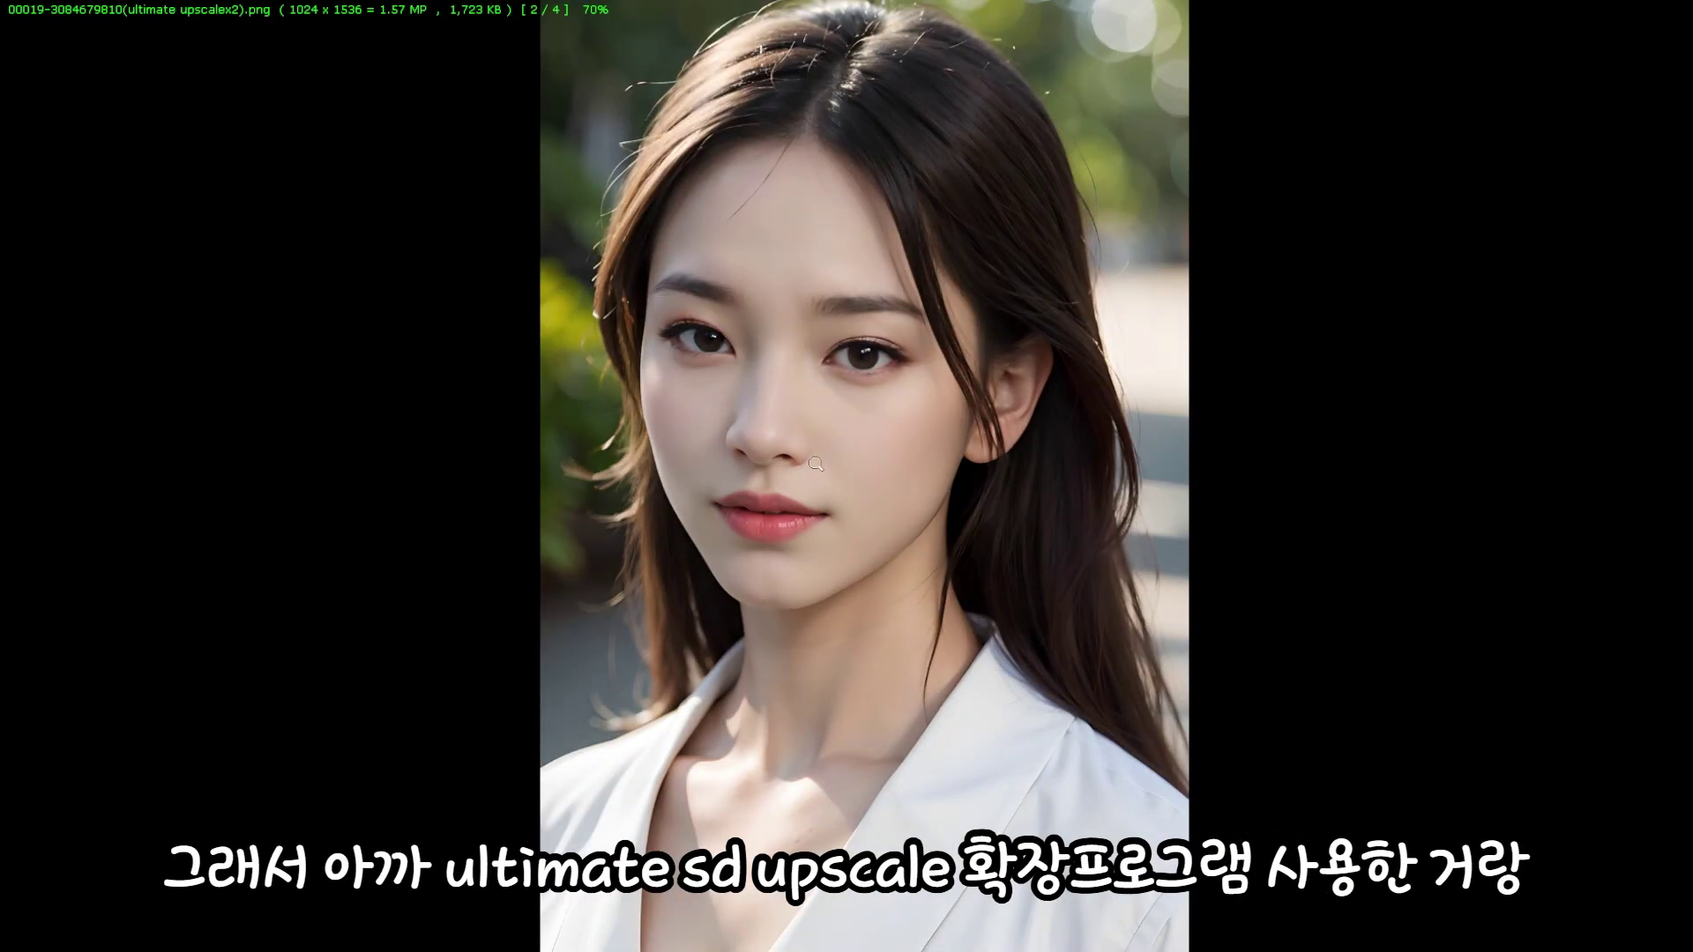
left_click(856, 473)
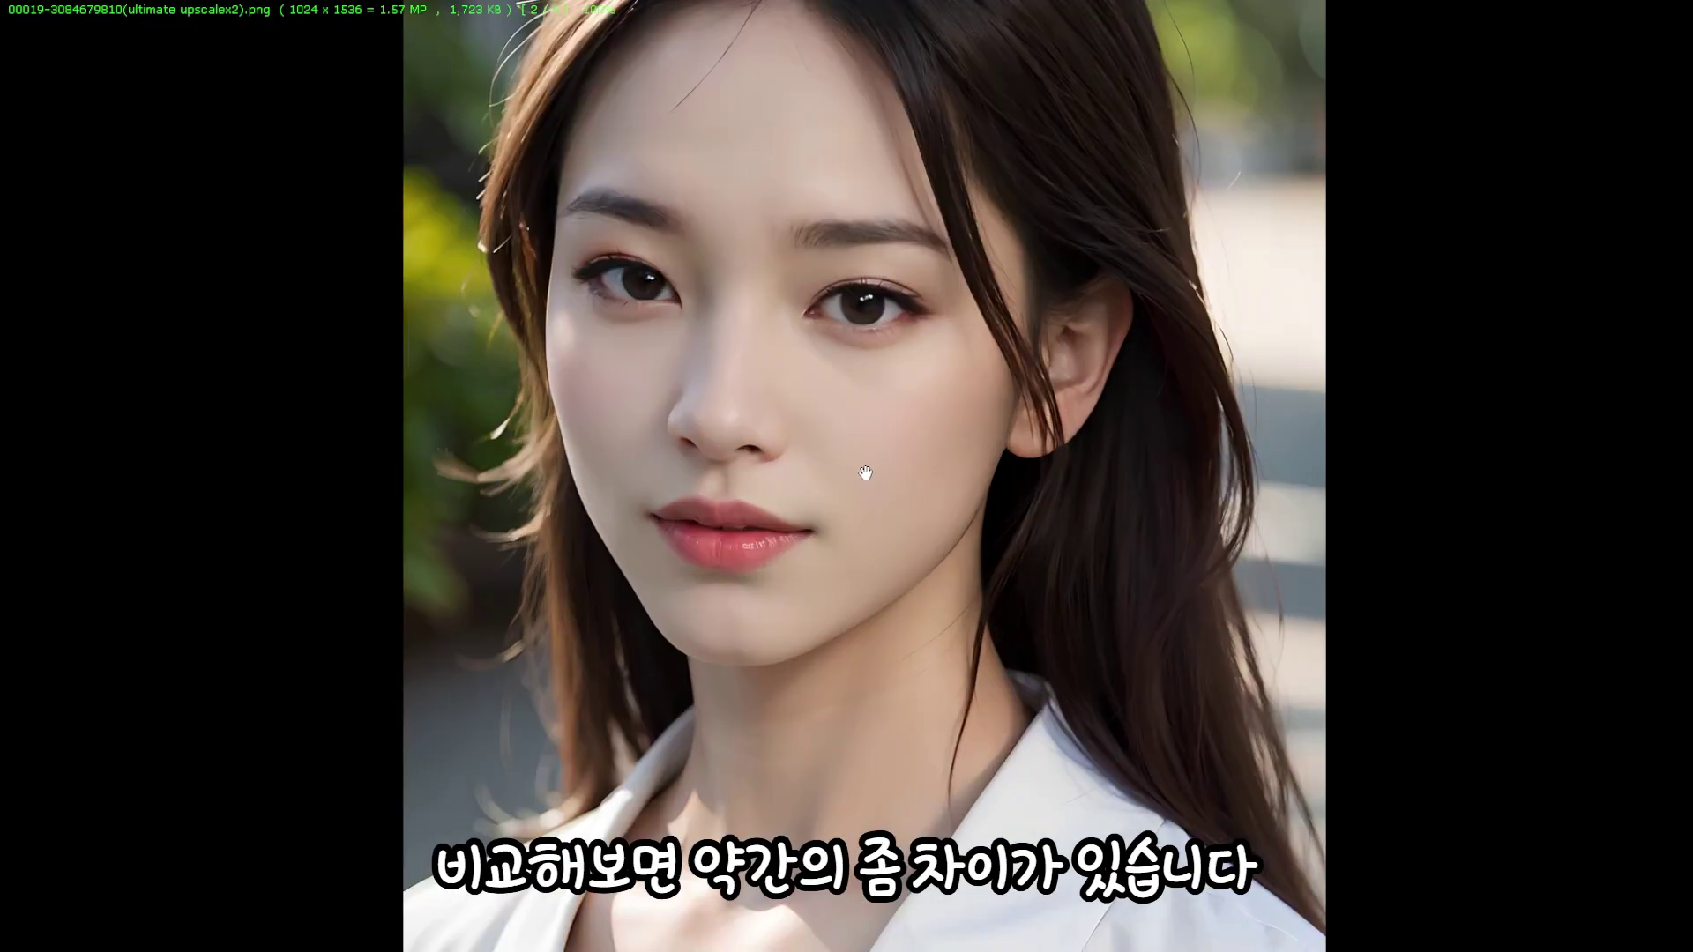
Flip repeatedly between the extra upscale and ultimate upscalex2 images to compare their differences.
key("Left")
key("Right")
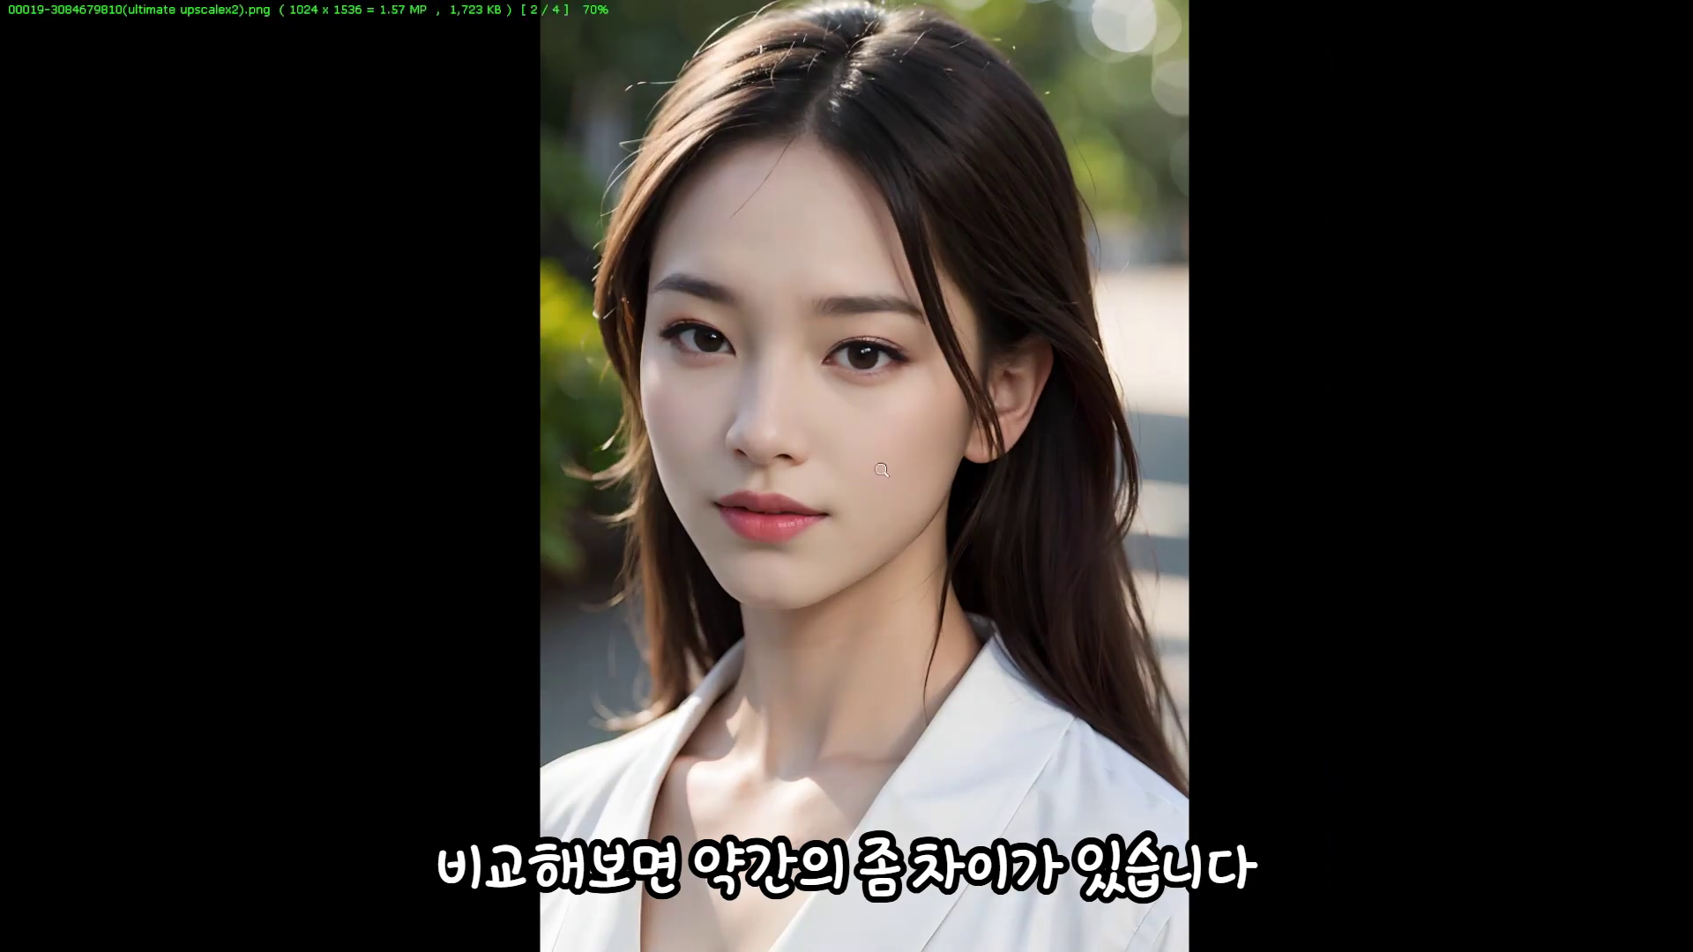
key("Left")
key("Right")
key("Left")
key("Right")
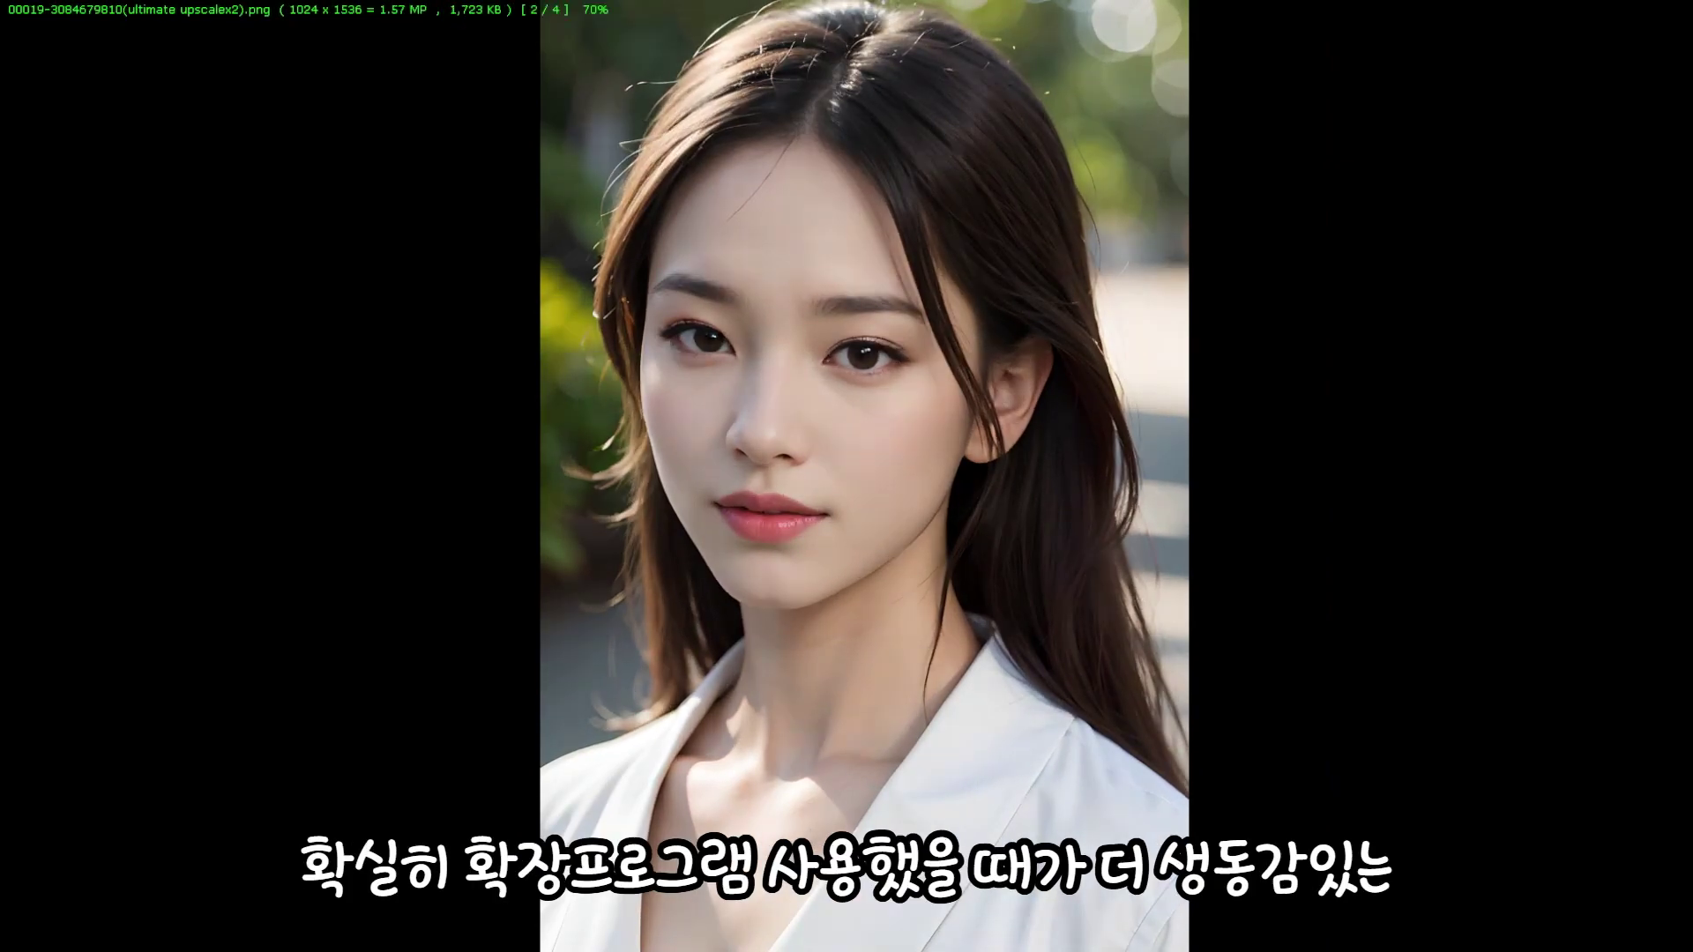
Step through the ultimate upscalex2, extra upscale, original and high-resolution-fix portraits and inspect the faces up close.
left_click(810, 513)
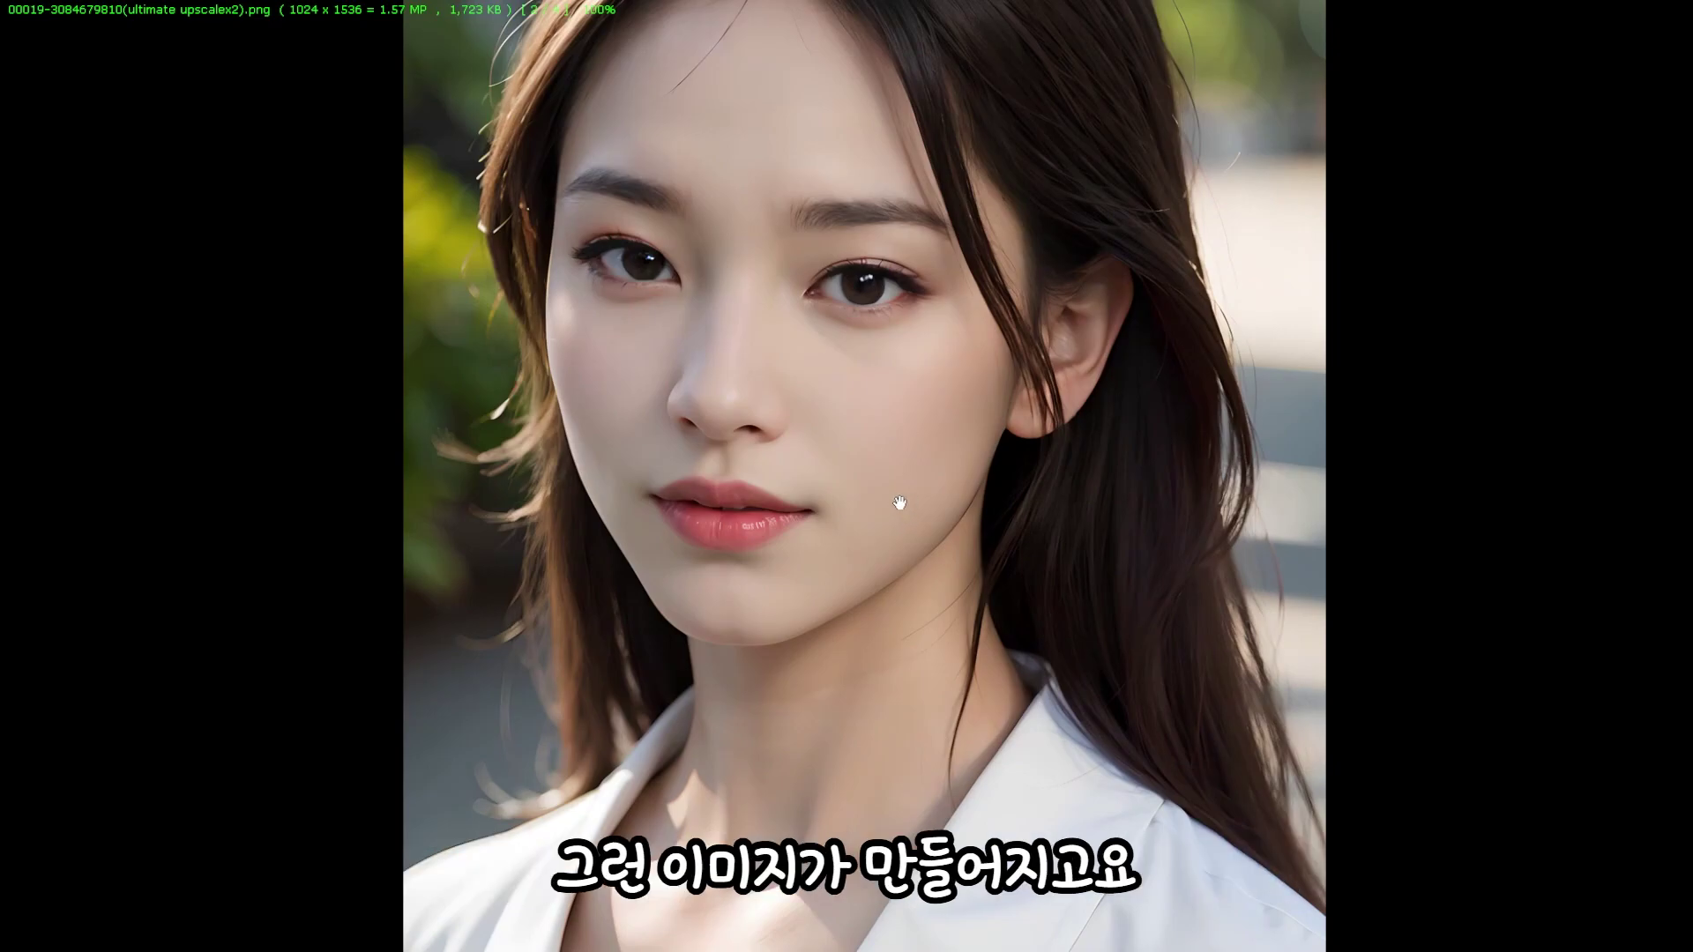
scroll(786, 389, "up", 1)
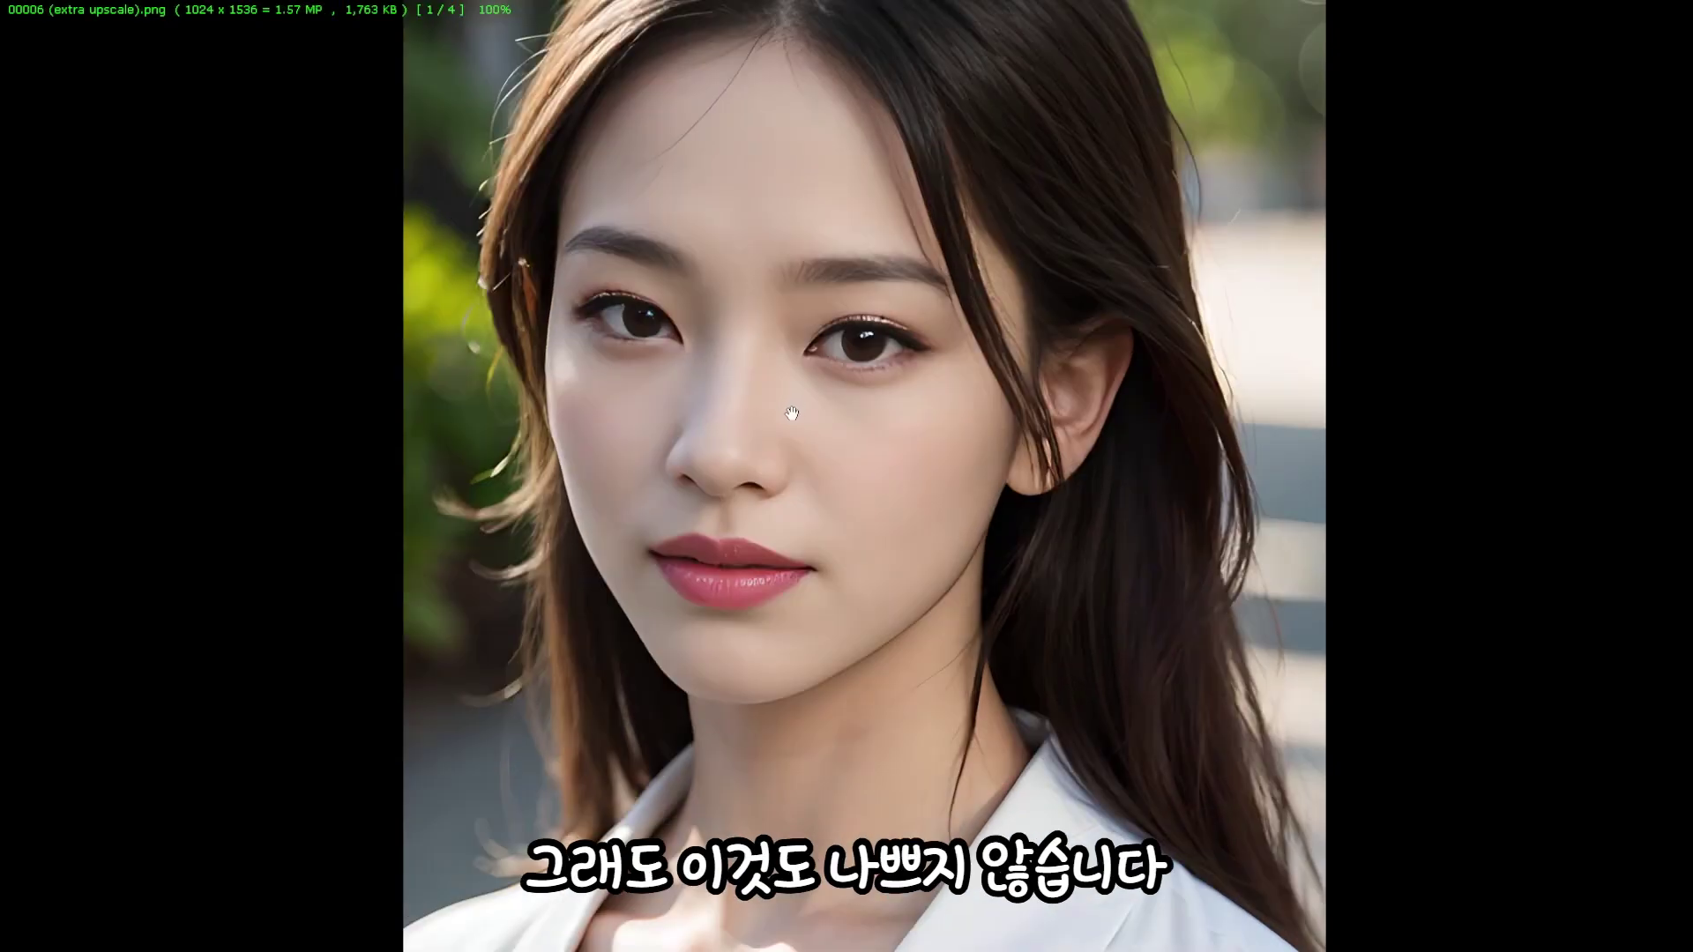
left_click(812, 406)
scroll(832, 426, "down", 1)
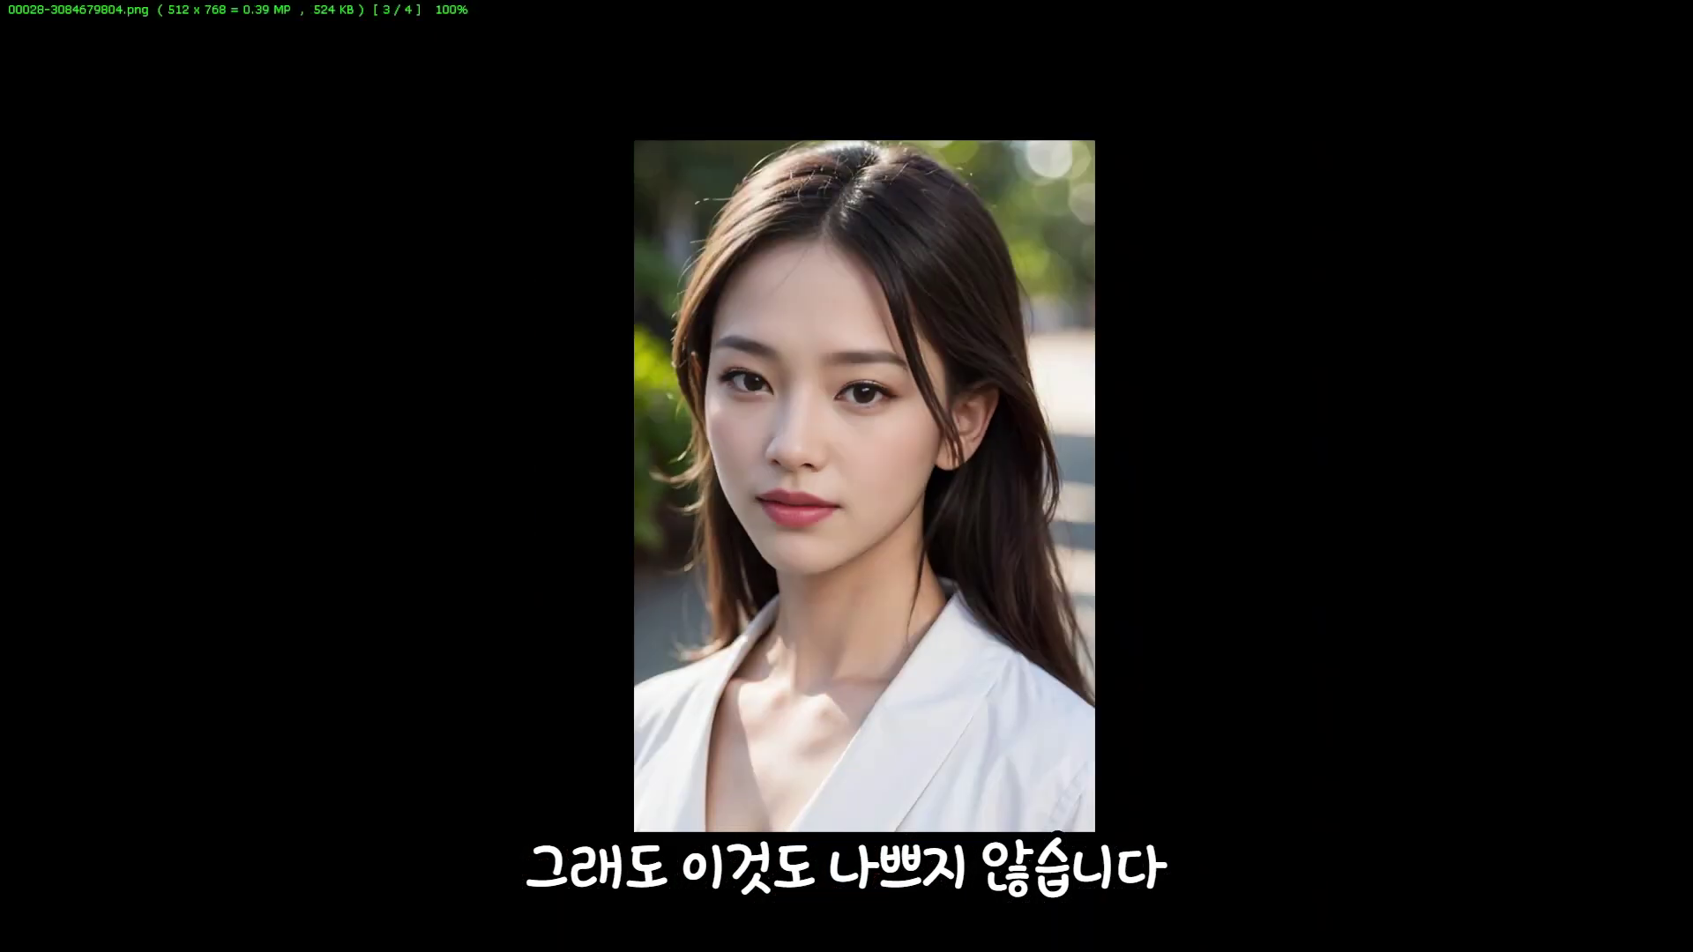
scroll(838, 427, "down", 1)
left_click(842, 427)
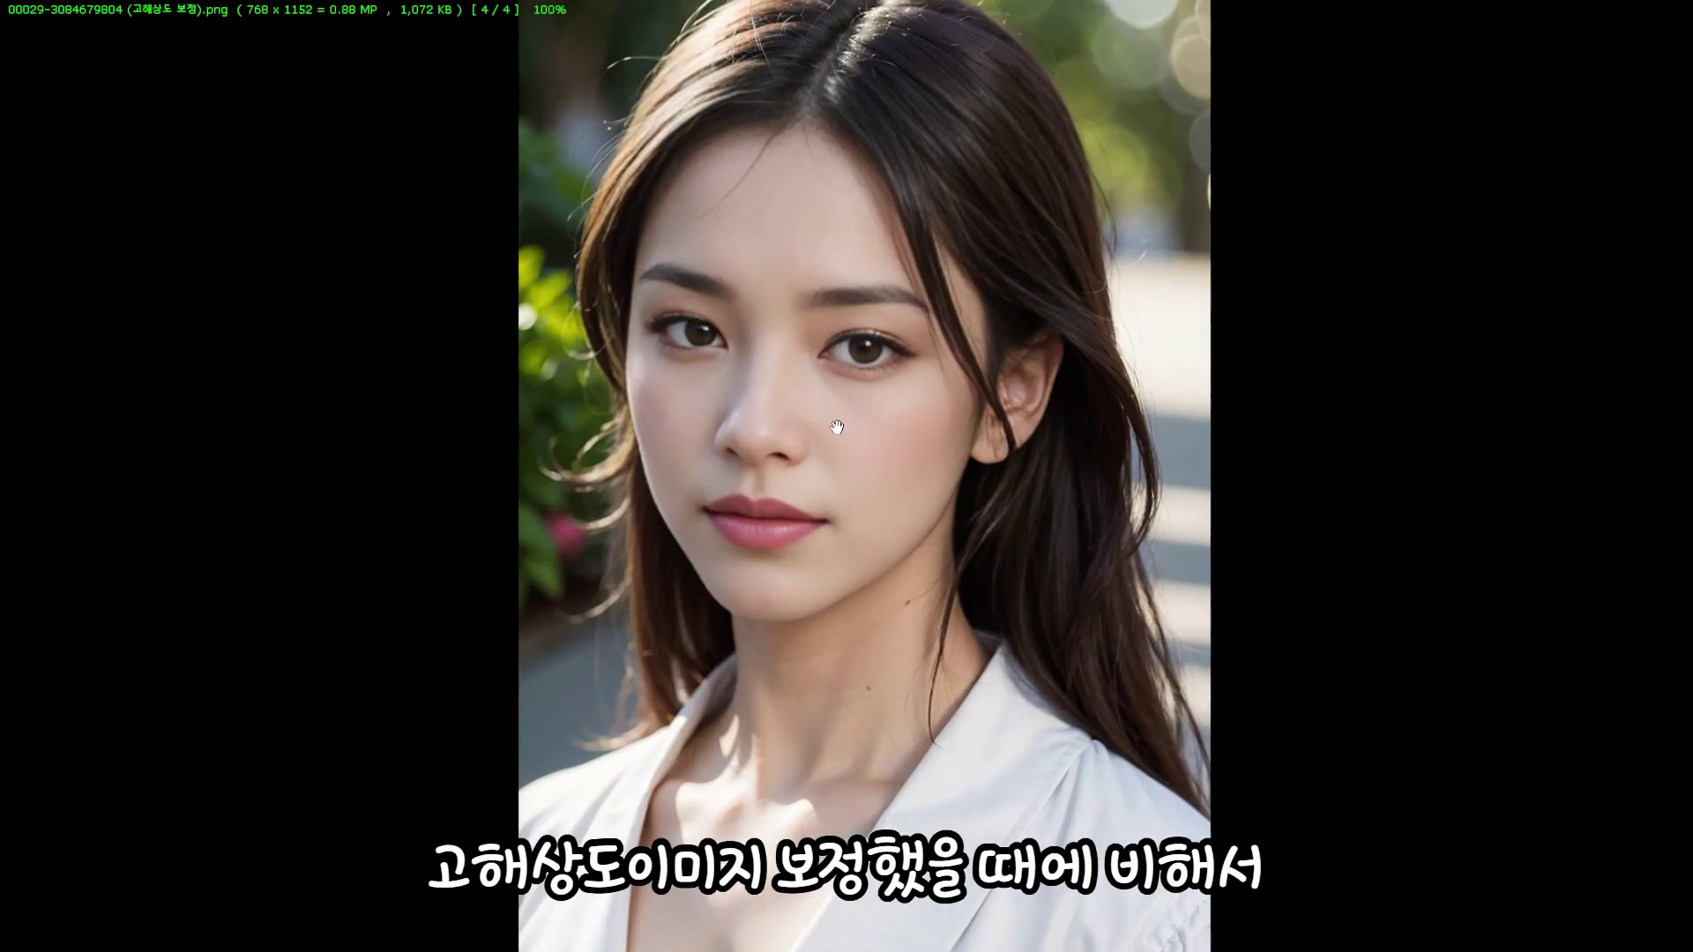
left_click(833, 421)
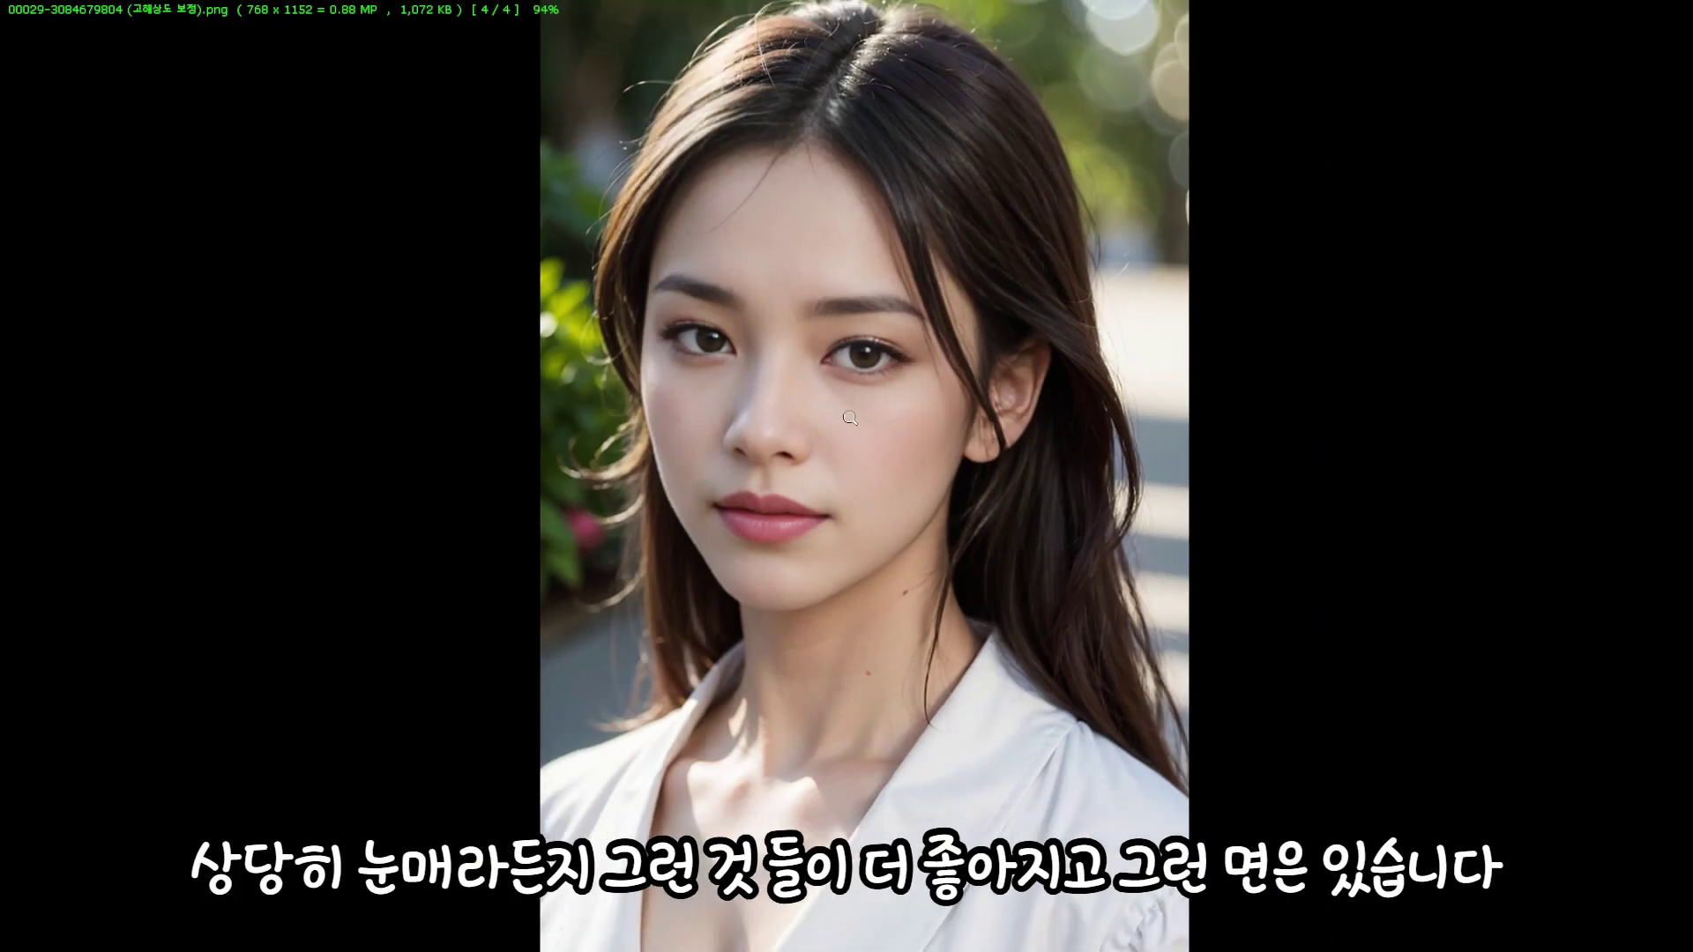
Return to the extra upscale portrait, inspect its face, and compare it with the original portrait.
scroll(835, 428, "up", 1)
left_click(836, 428)
scroll(835, 432, "up", 1)
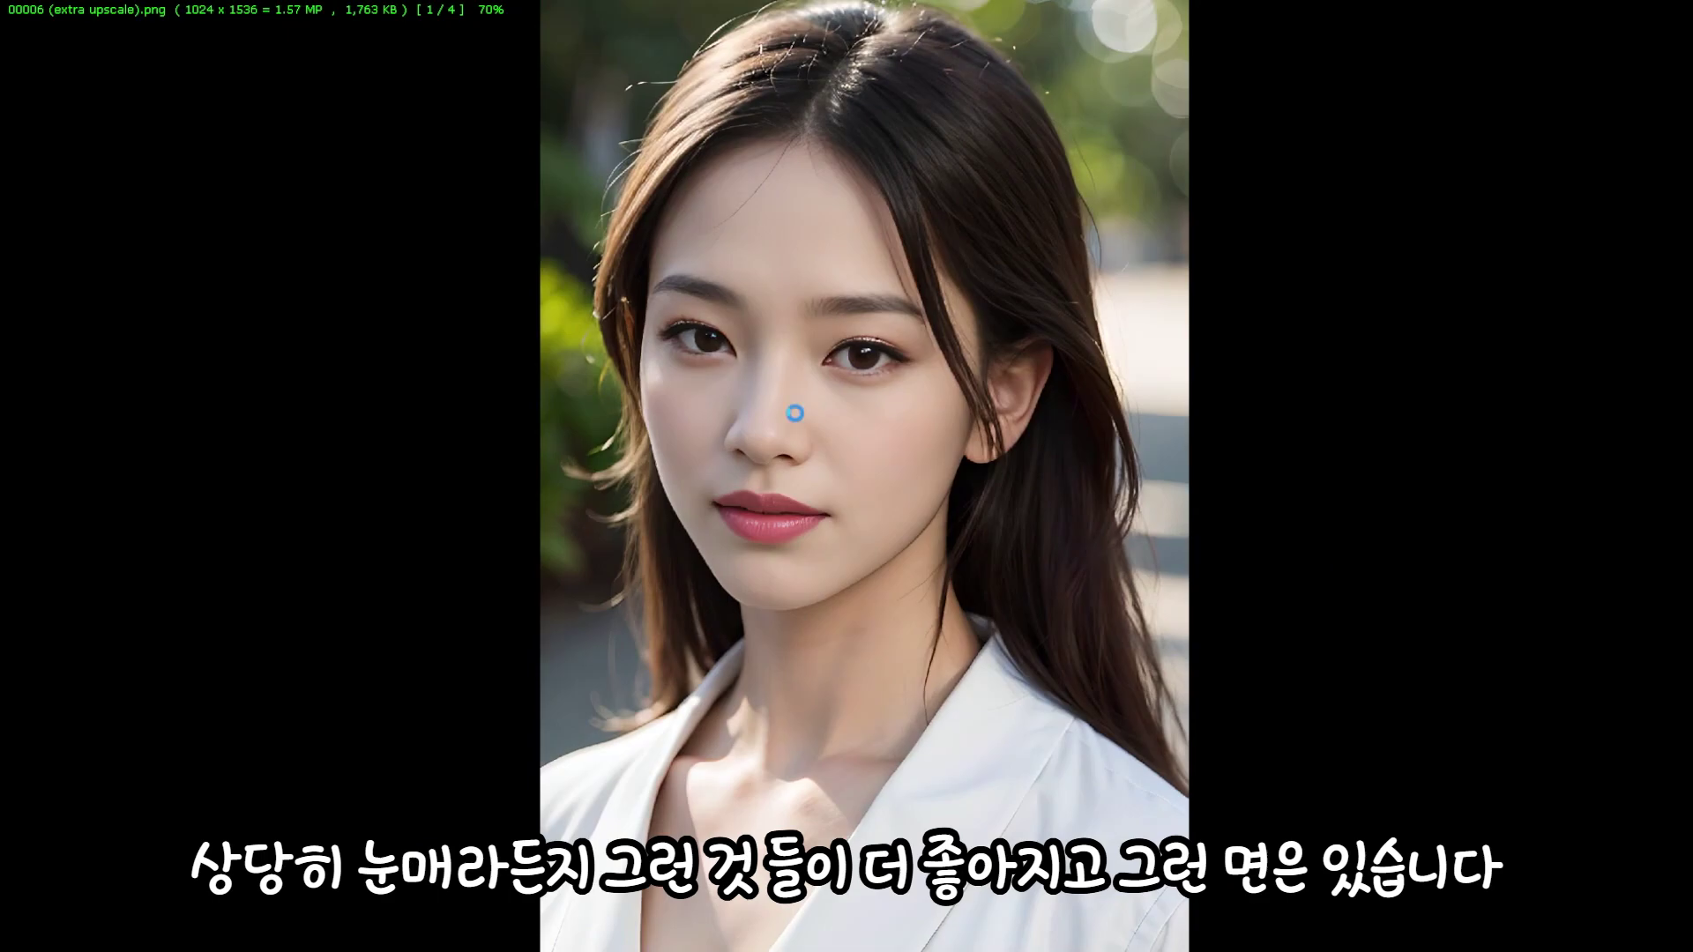
left_click(804, 415)
left_click(824, 420)
scroll(860, 433, "down", 2)
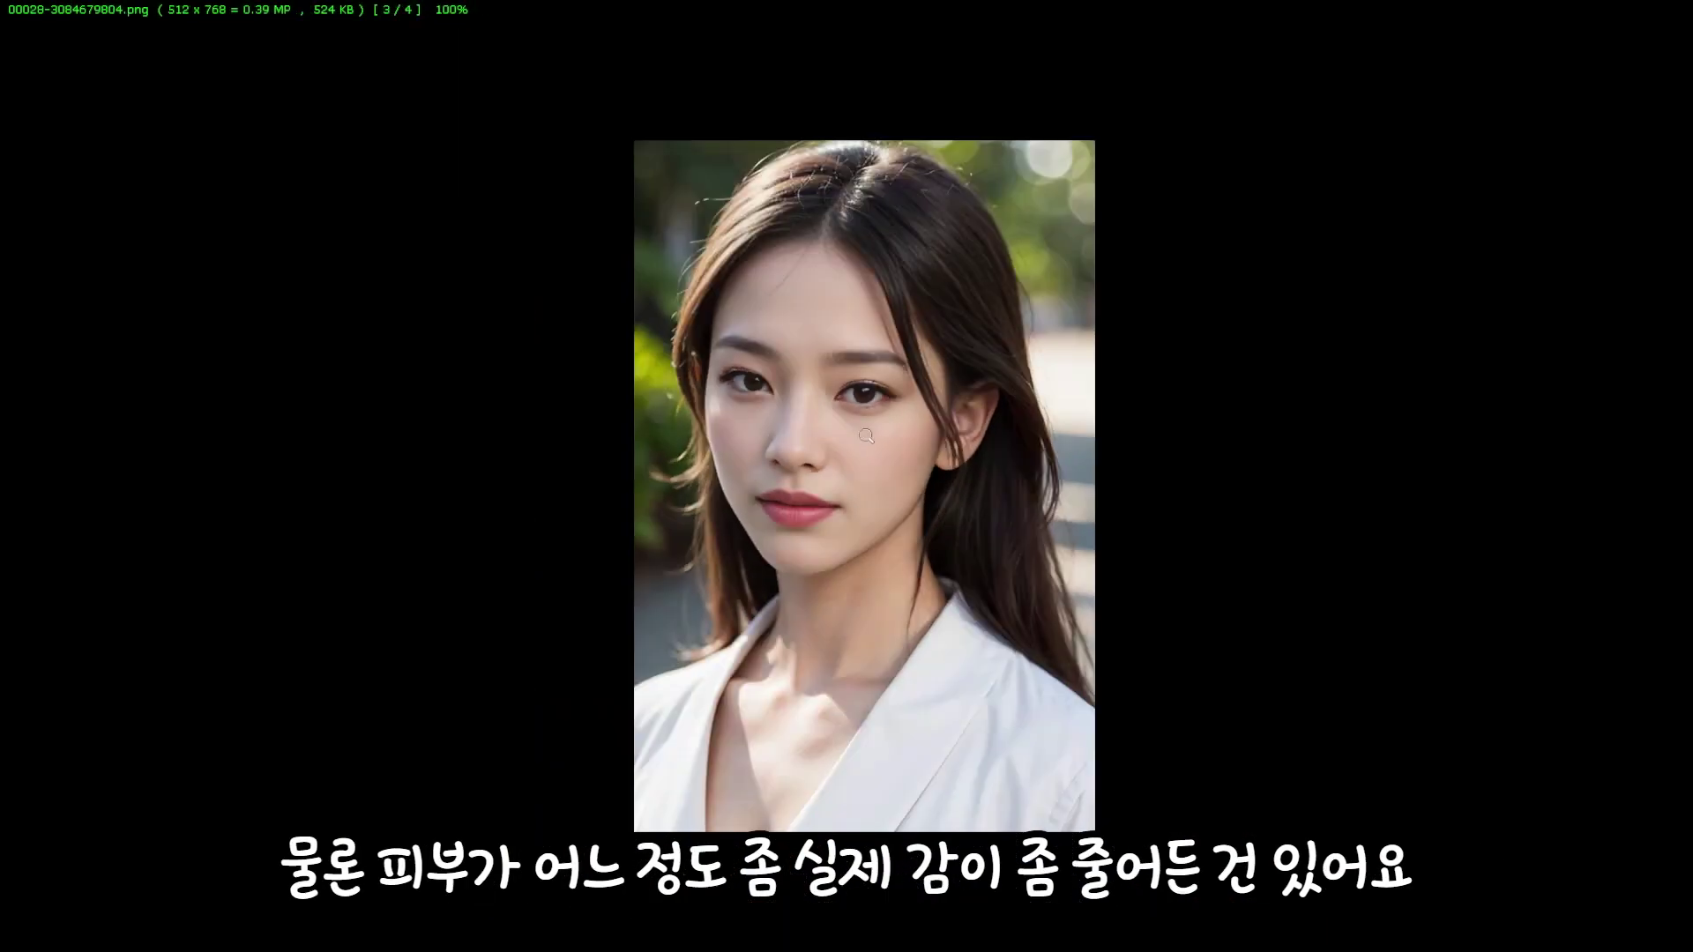
Compare the skin detail of the high-resolution-fix, ultimate upscalex2 and extra upscale portraits at 100% zoom.
scroll(843, 428, "up", 1)
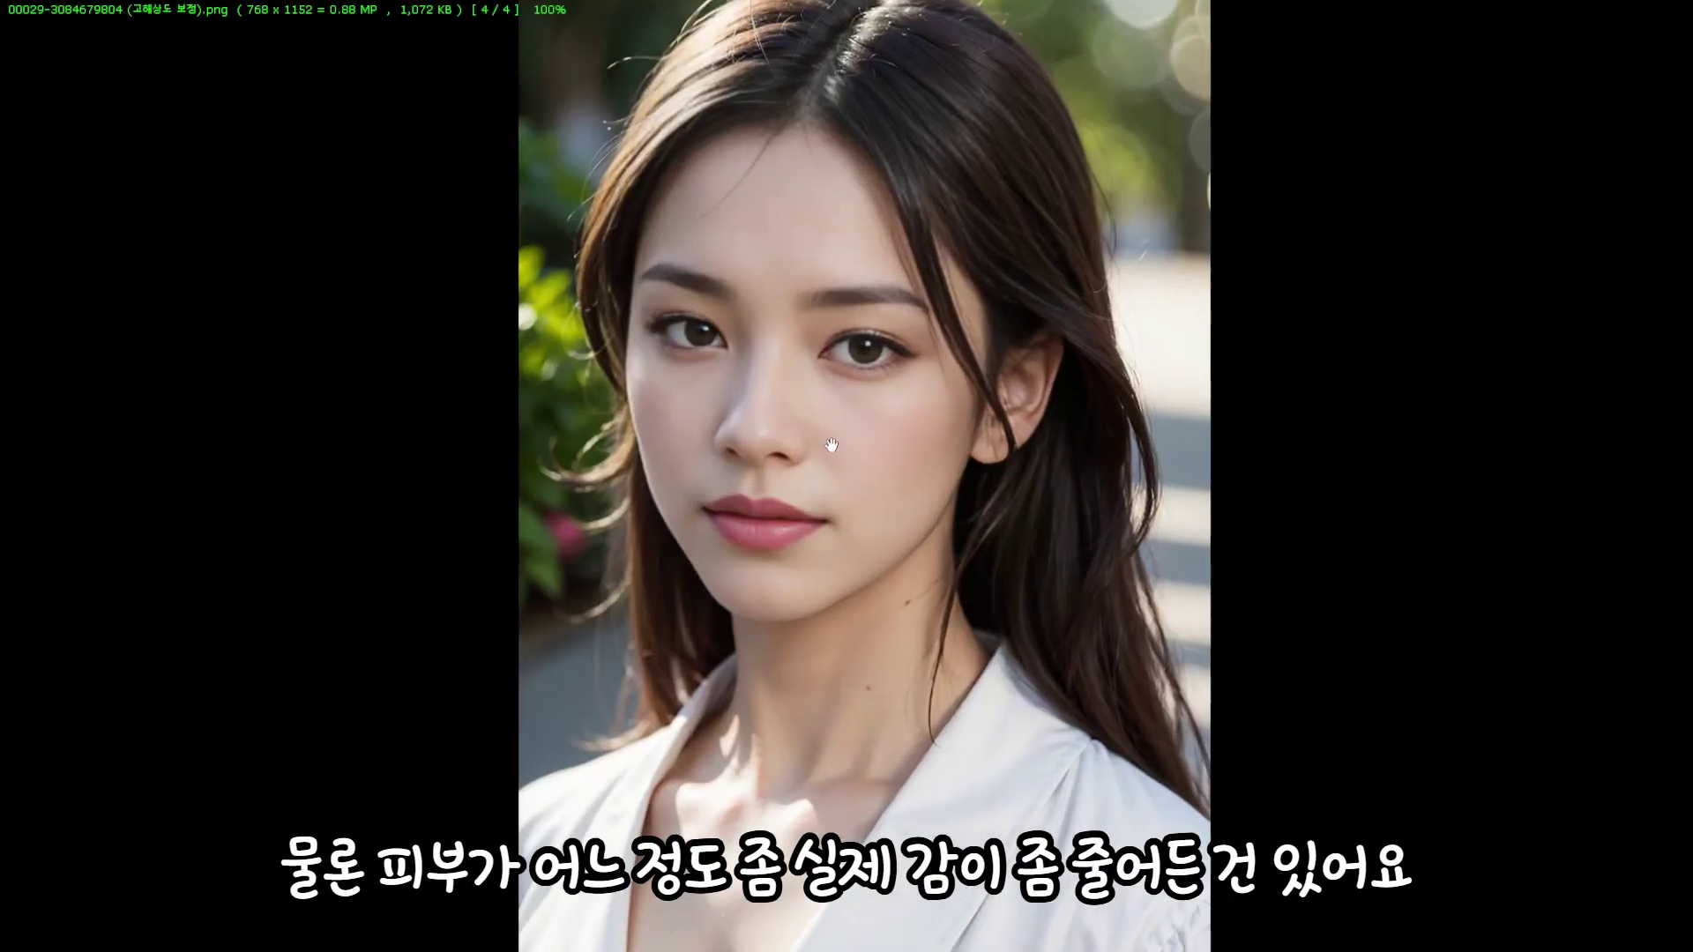
scroll(833, 440, "up", 1)
left_click(845, 418)
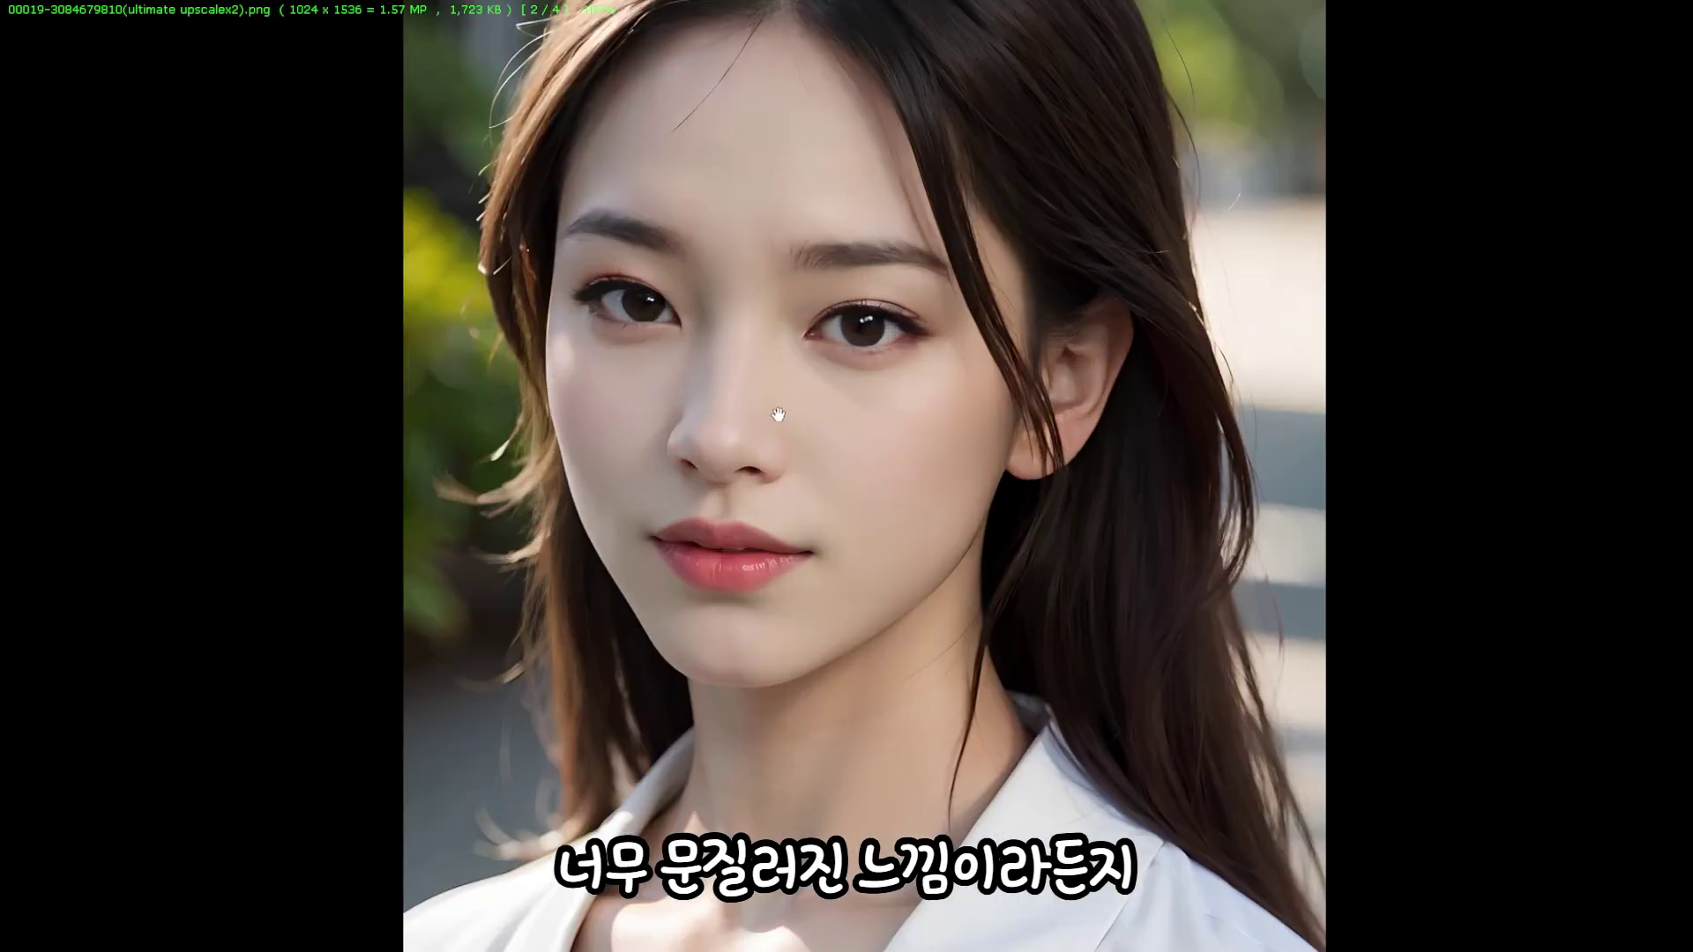
scroll(888, 542, "up", 1)
left_click(828, 442)
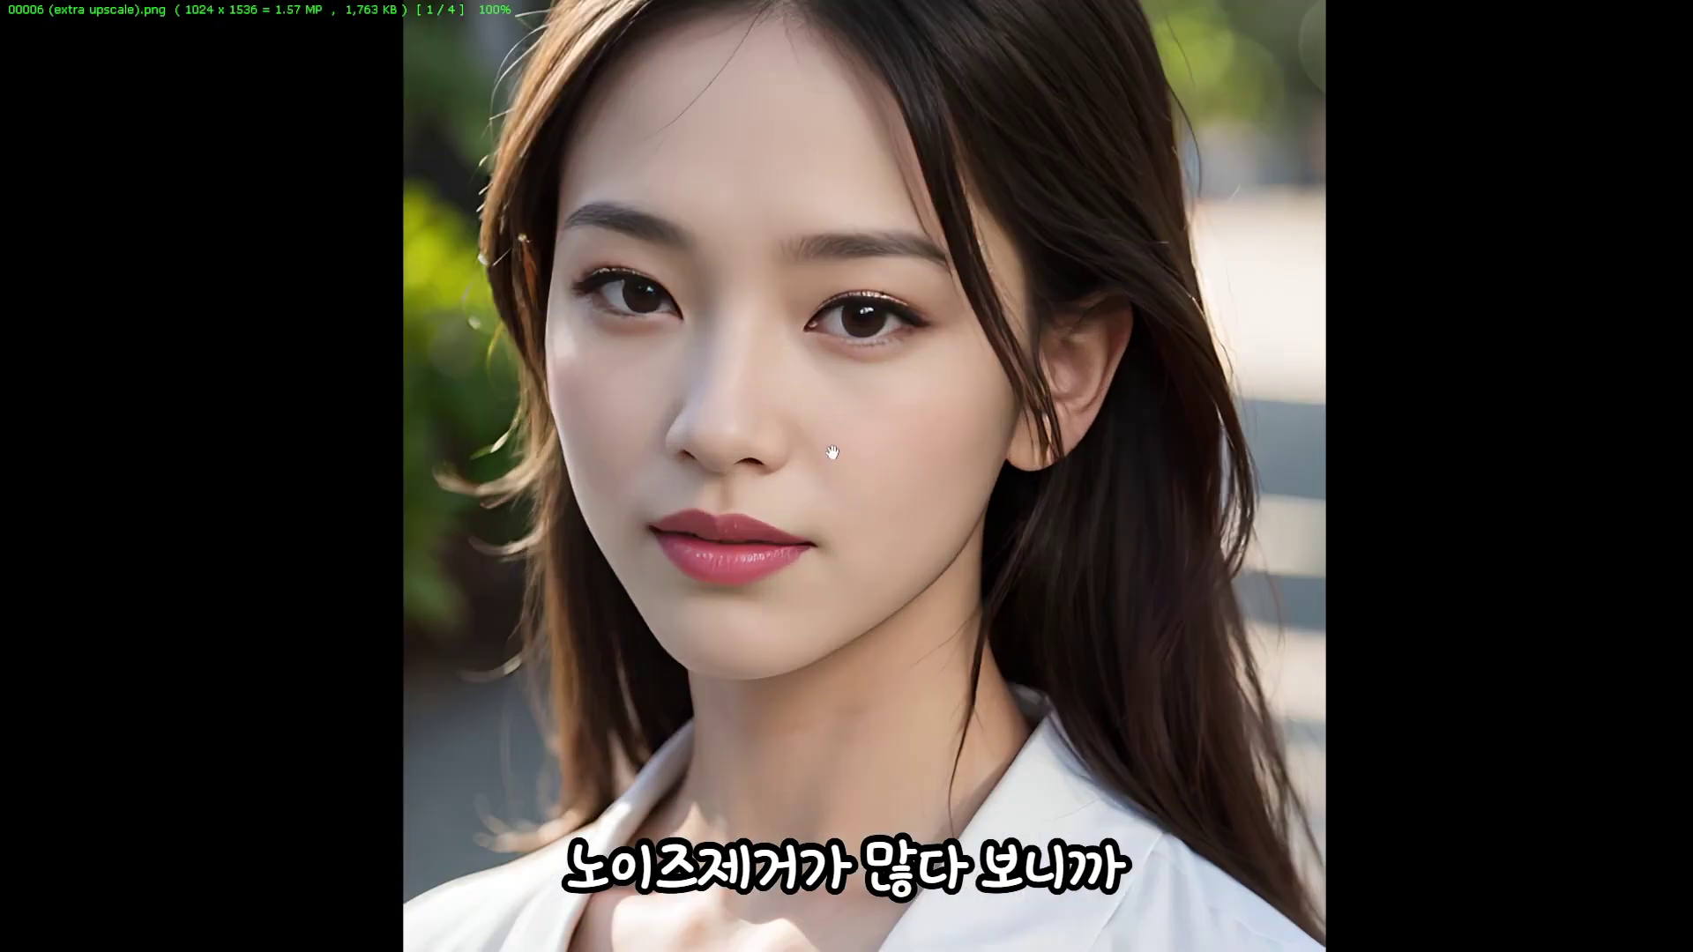
left_click(853, 329)
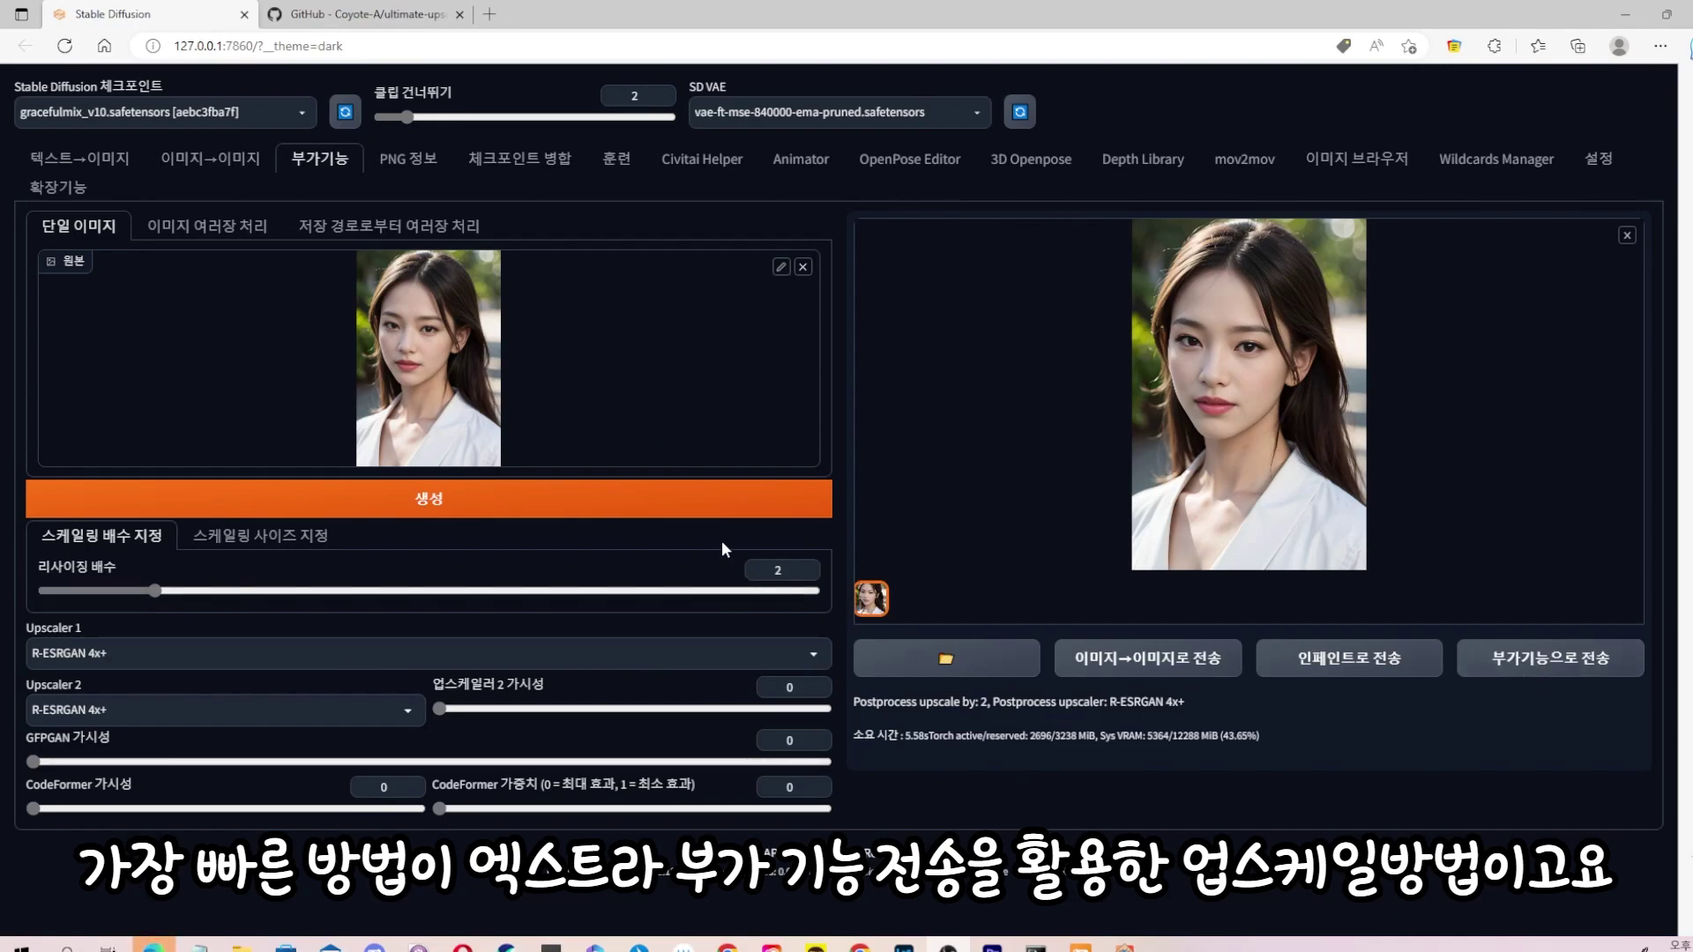
Switch to the Stable Diffusion web UI and review the image-to-image setup and its upscaled result.
left_click(212, 158)
scroll(281, 481, "down", 5)
scroll(979, 386, "up", 3)
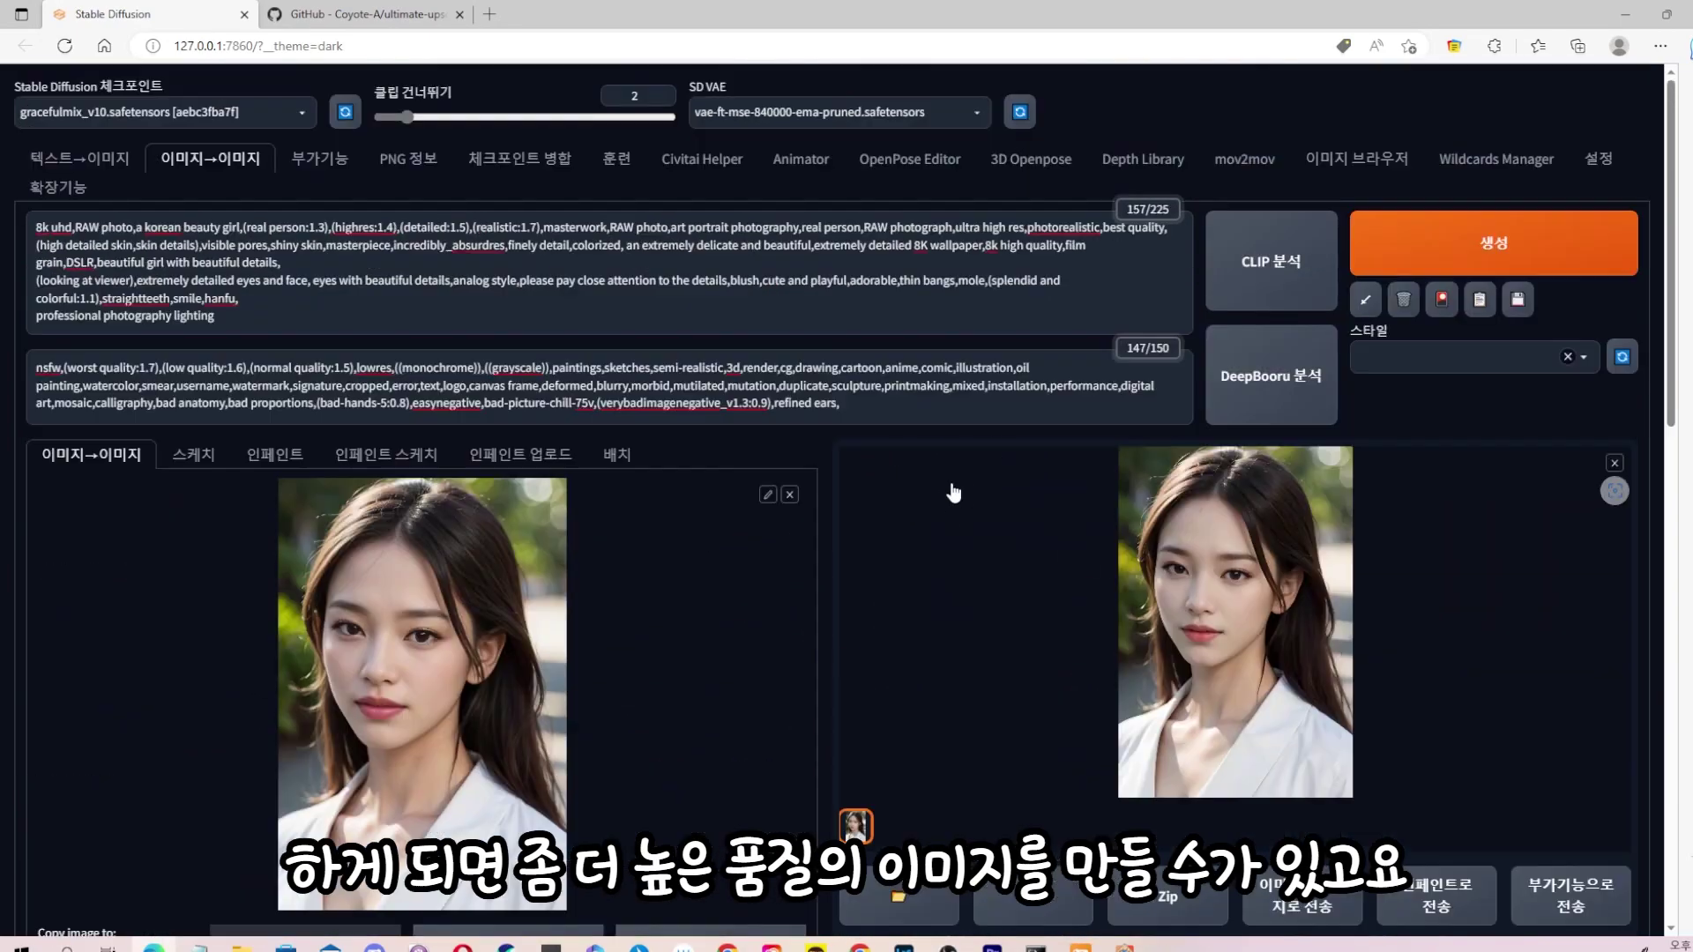
scroll(885, 429, "up", 2)
Briefly toggle the high-resolution fix option in text-to-image, and revisit the image-to-image settings.
left_click(81, 159)
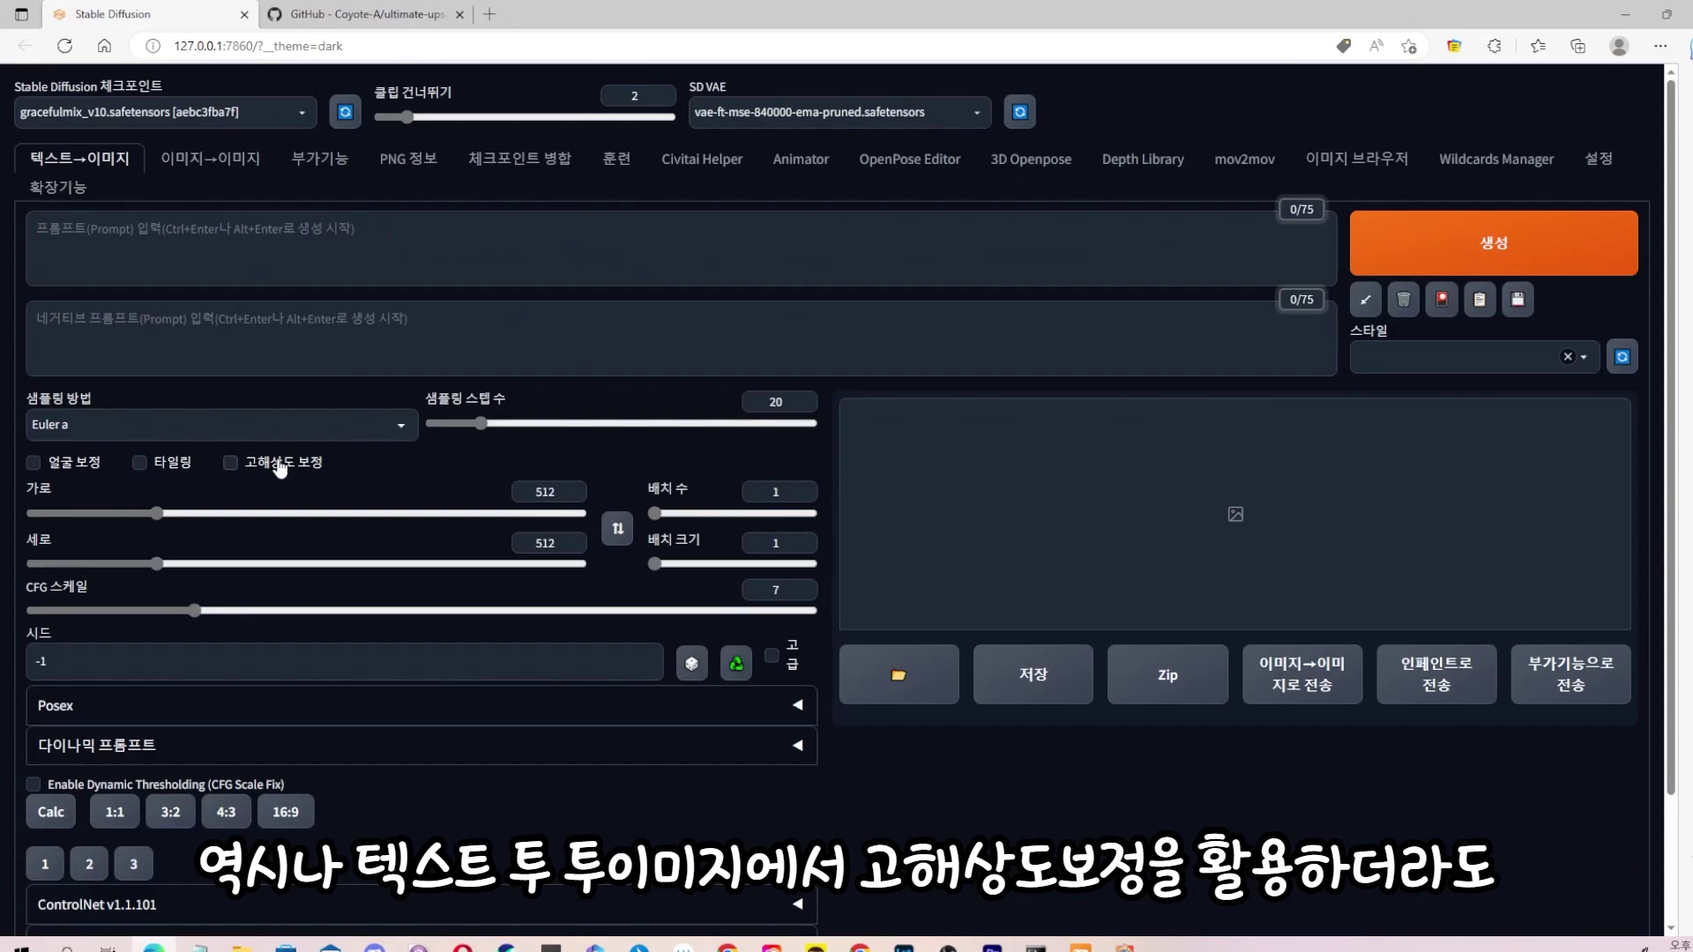
left_click(228, 464)
left_click(230, 462)
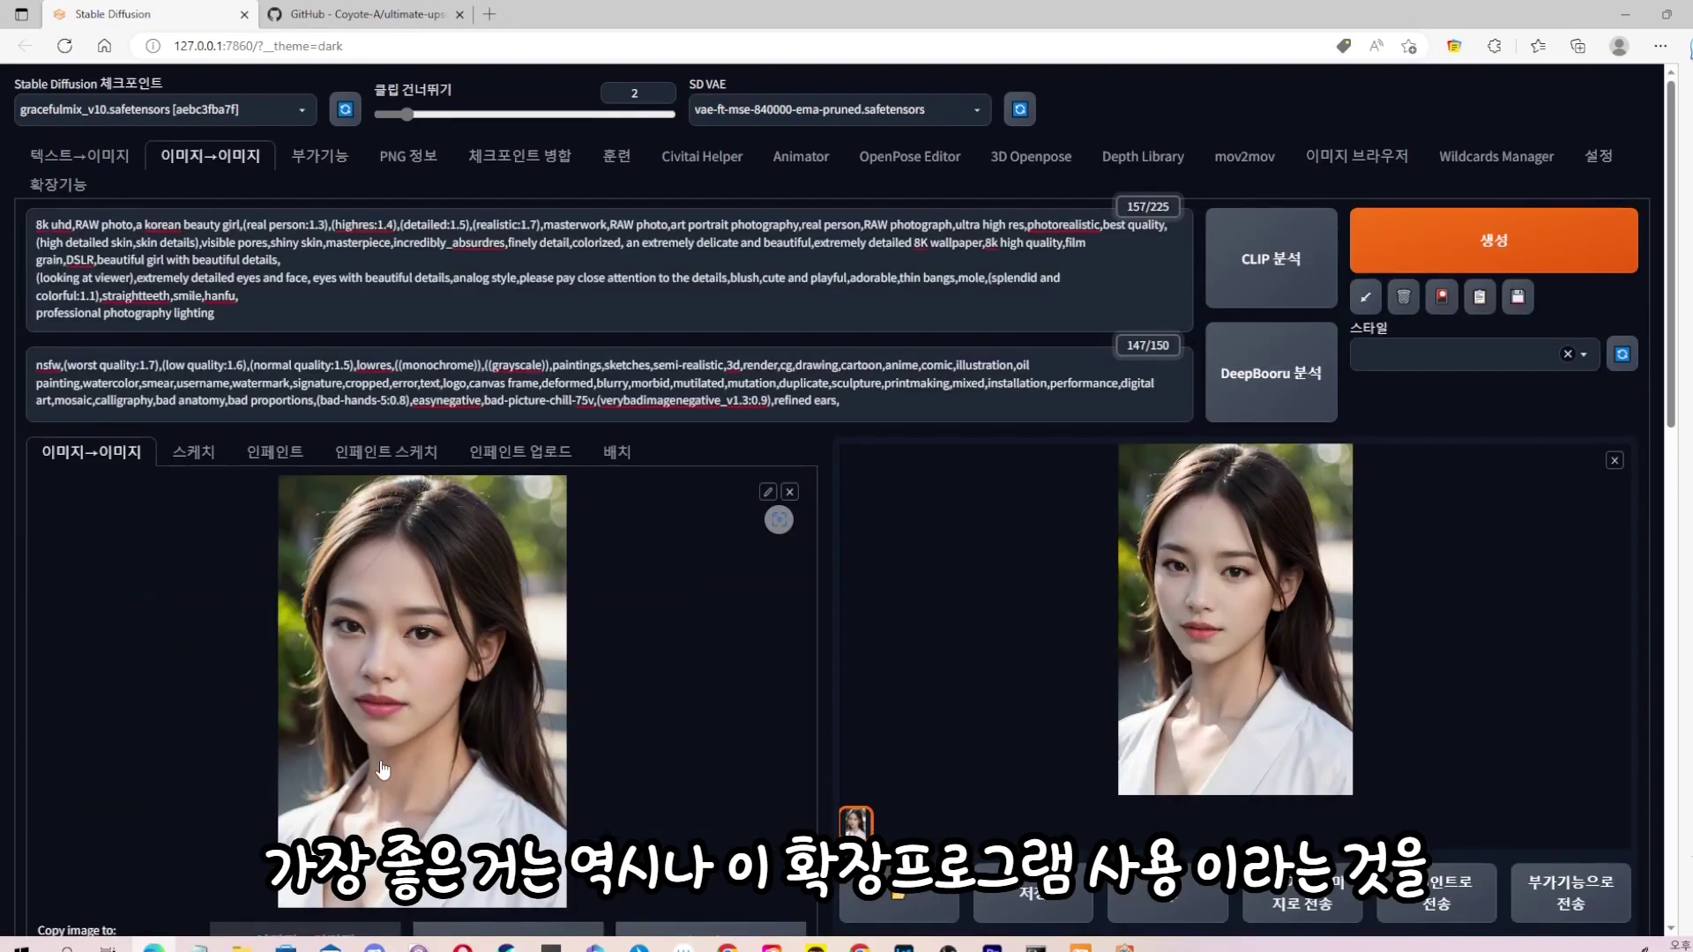
scroll(382, 770, "down", 15)
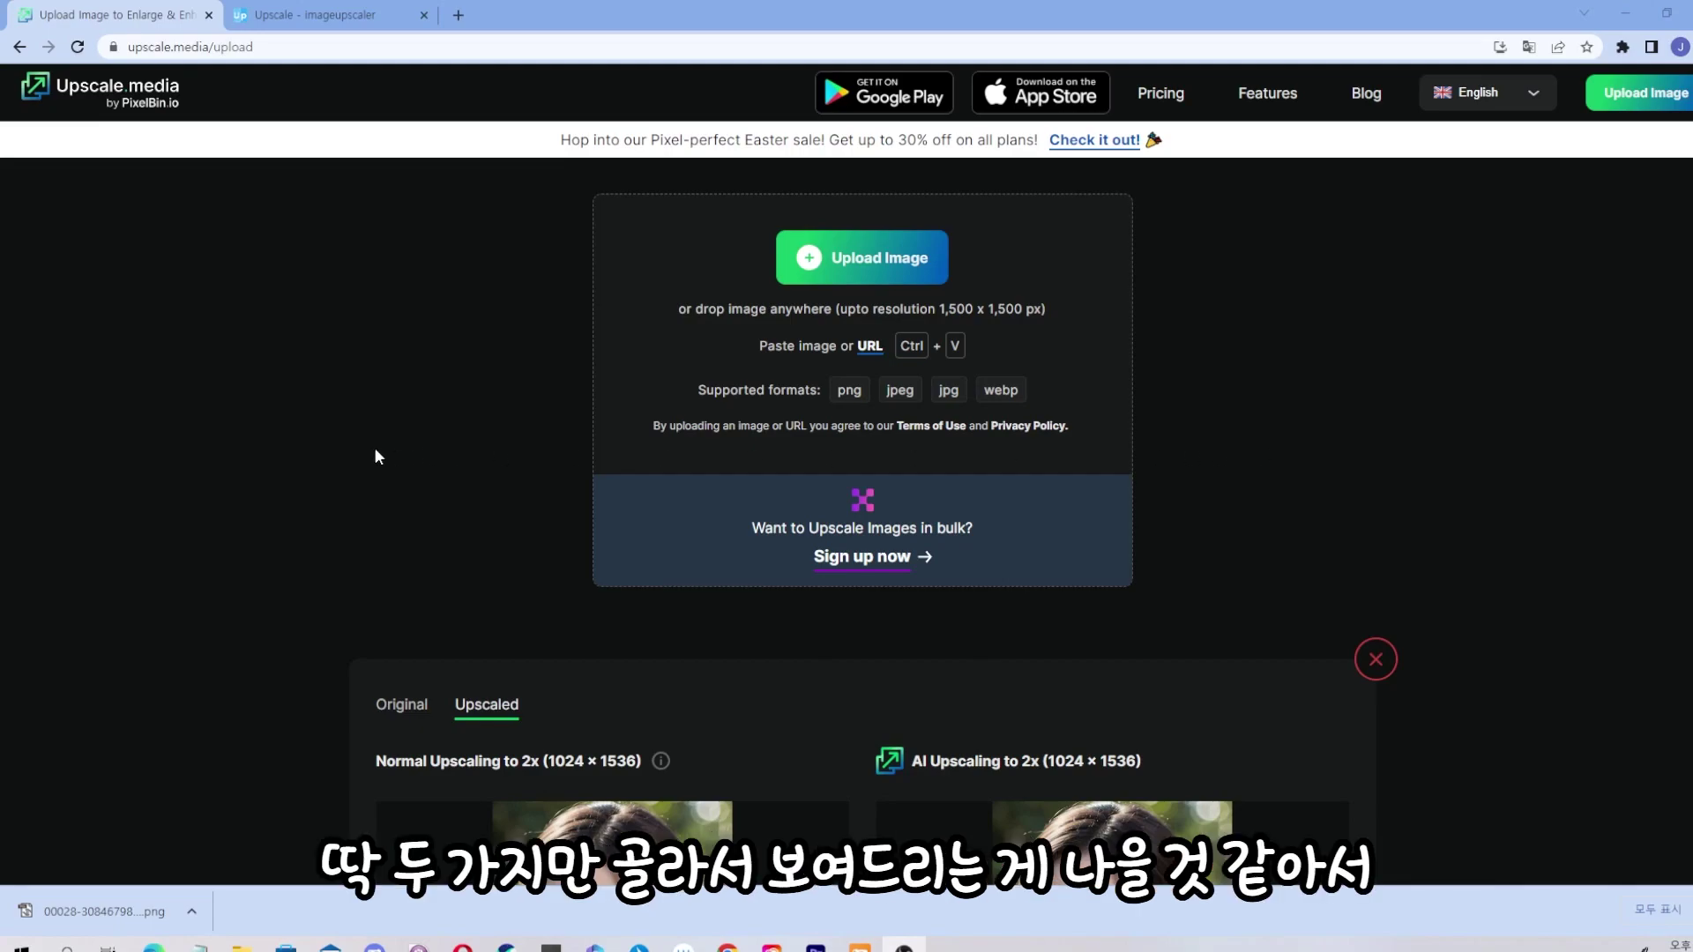
On the Upscale.media website, examine the 2x normal and AI upscaling results side by side.
scroll(373, 447, "down", 3)
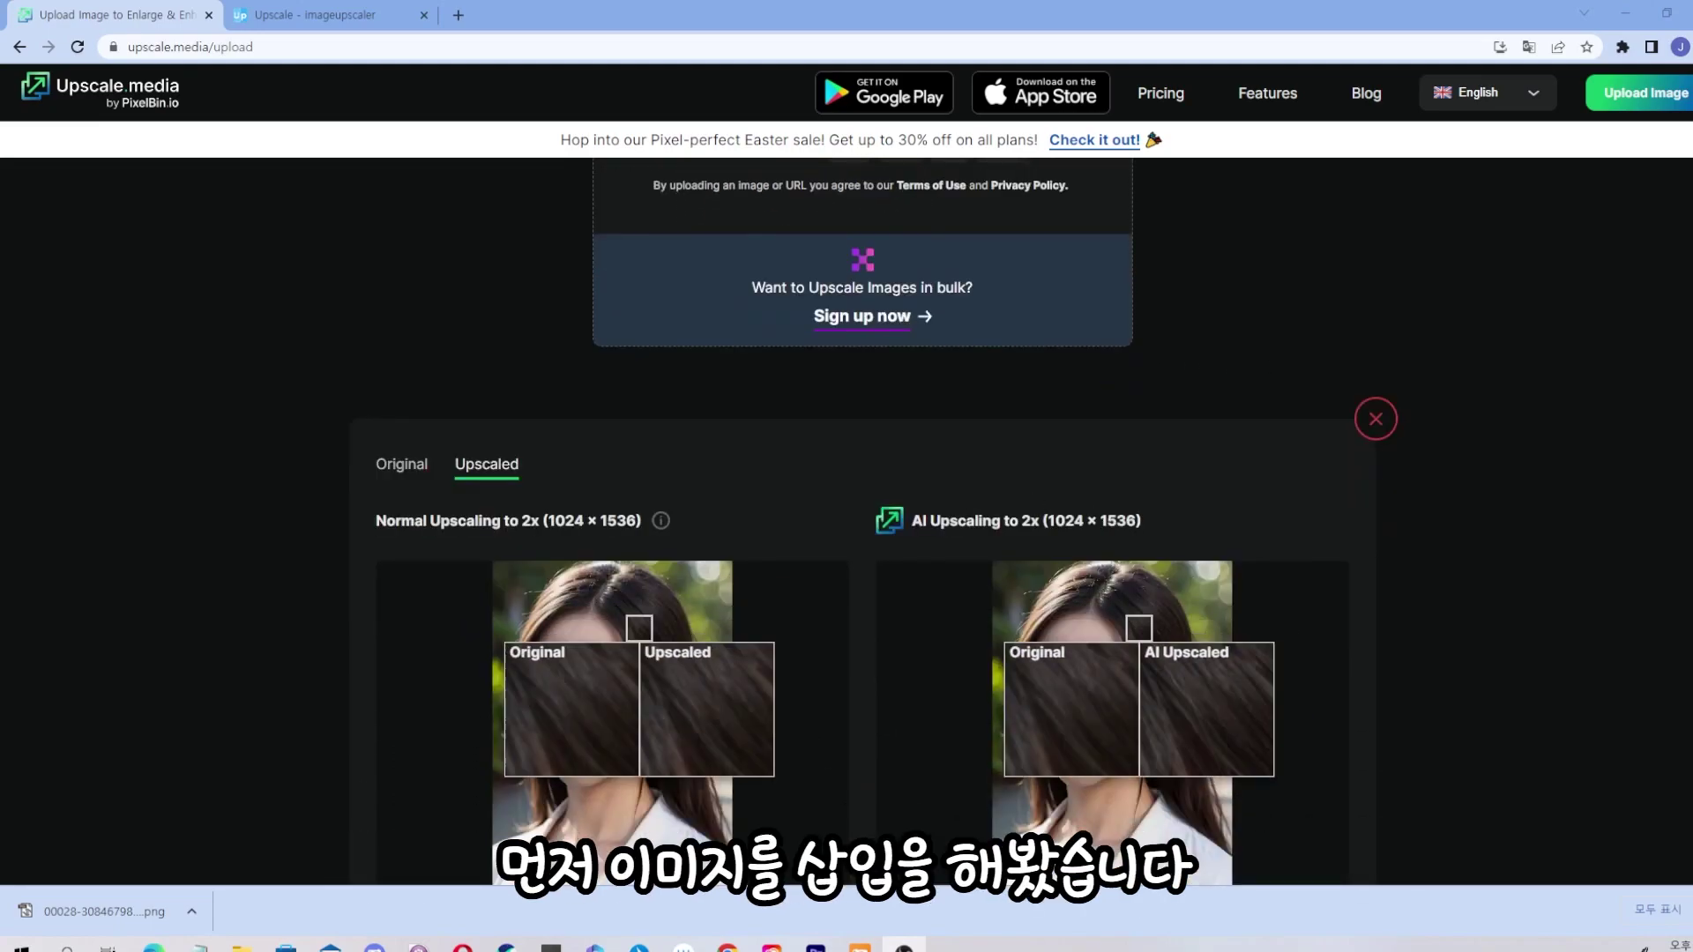
scroll(1455, 498, "down", 2)
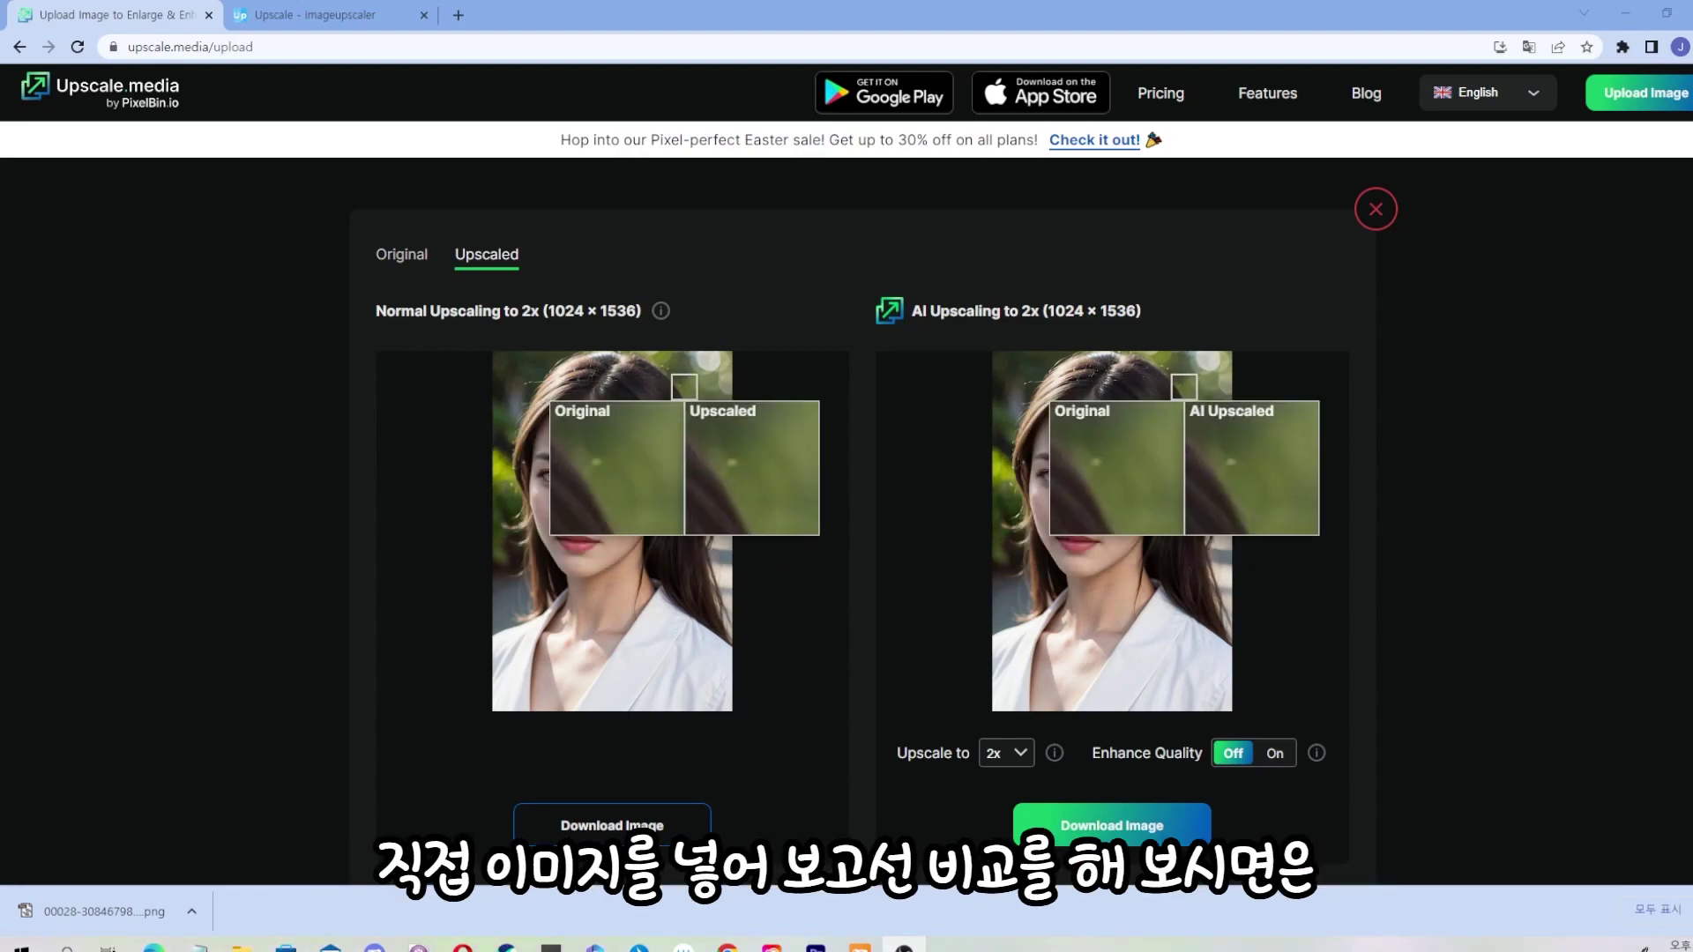
scroll(1409, 419, "down", 4)
scroll(1263, 426, "down", 5)
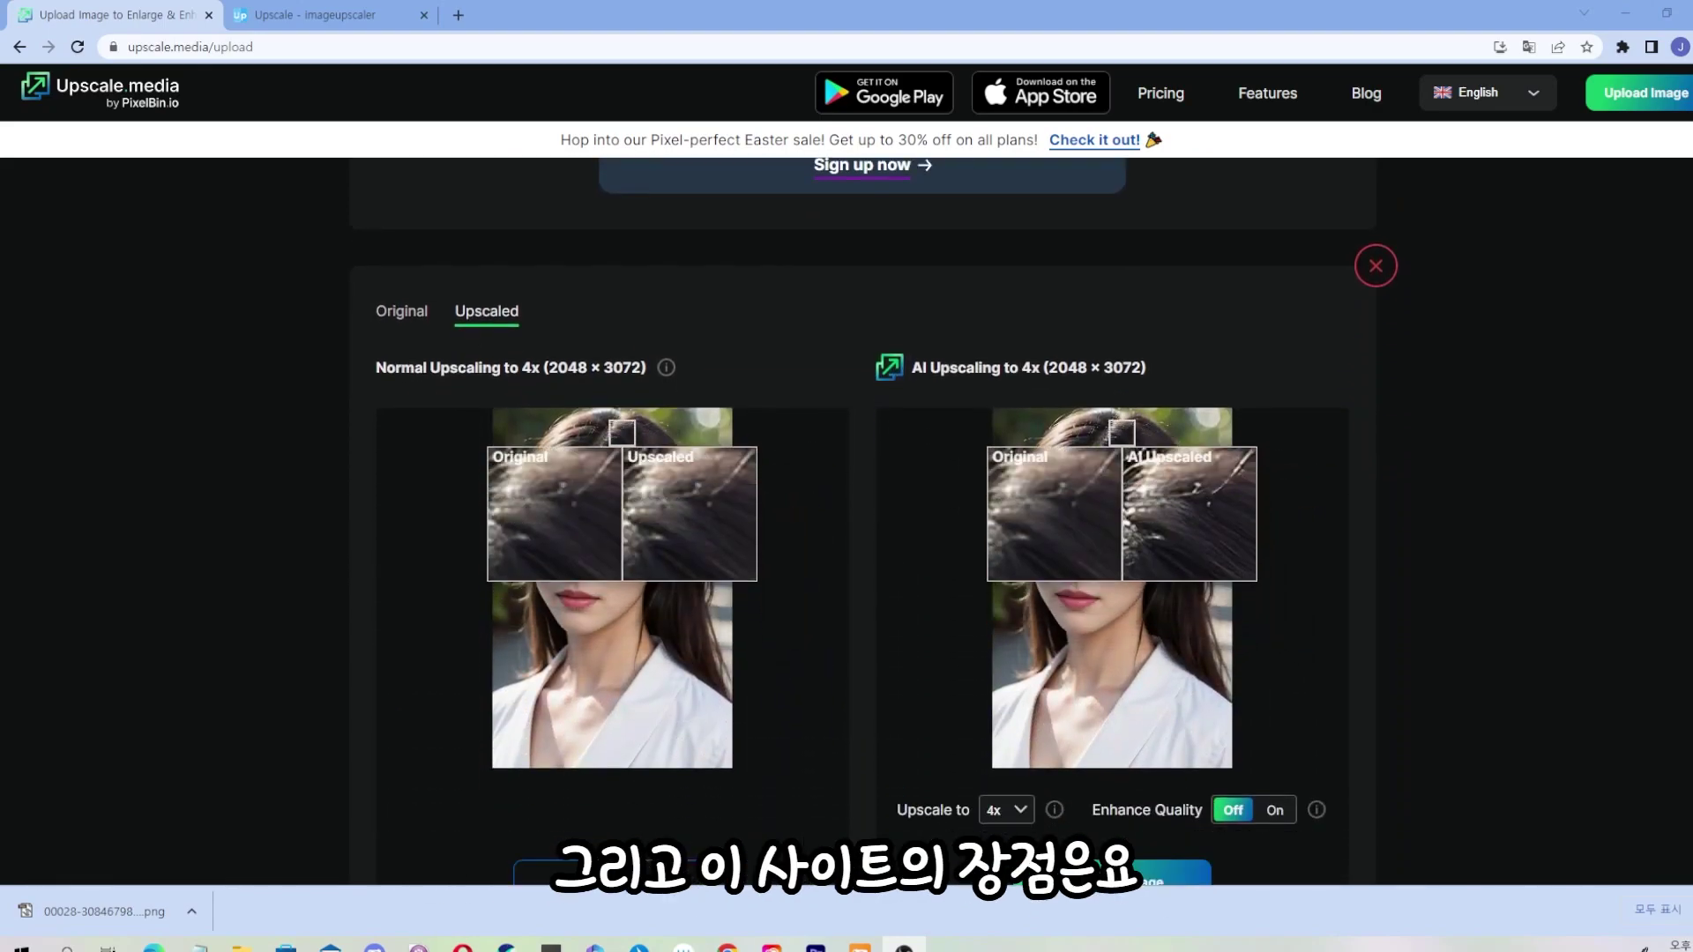
Compare the 4x normal and AI upscaling results with the 2x results on the same page.
scroll(1277, 384, "down", 1)
scroll(1241, 384, "up", 3)
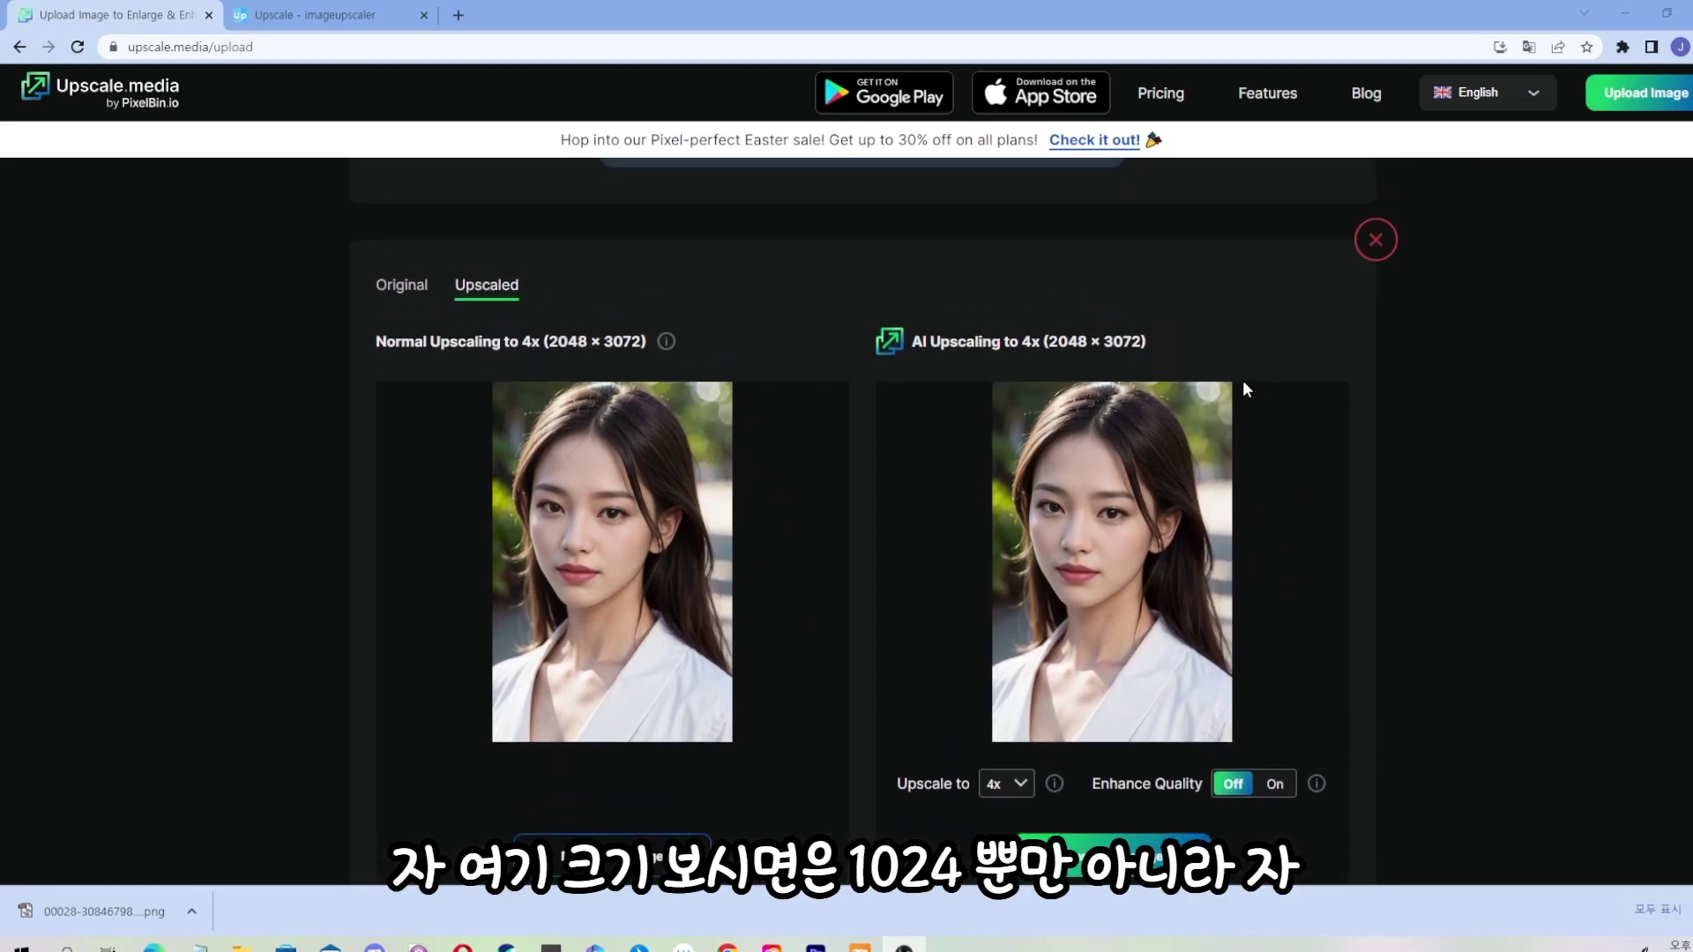
scroll(1171, 416, "up", 2)
scroll(1173, 417, "down", 5)
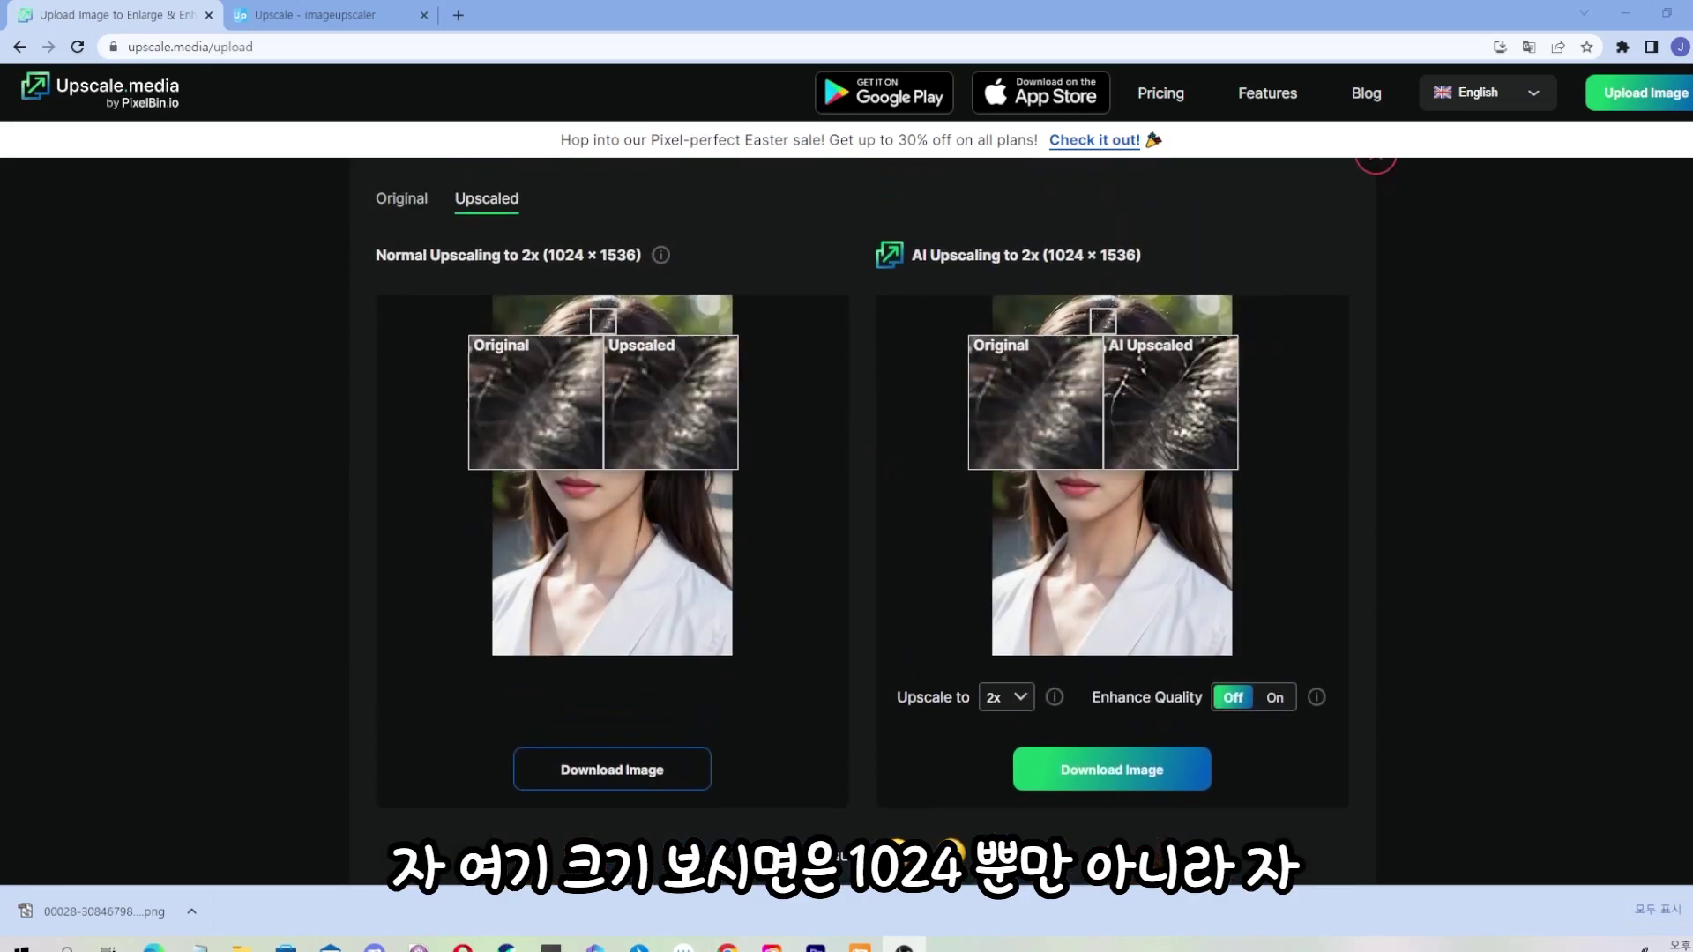
scroll(1156, 441, "down", 3)
scroll(1143, 477, "down", 7)
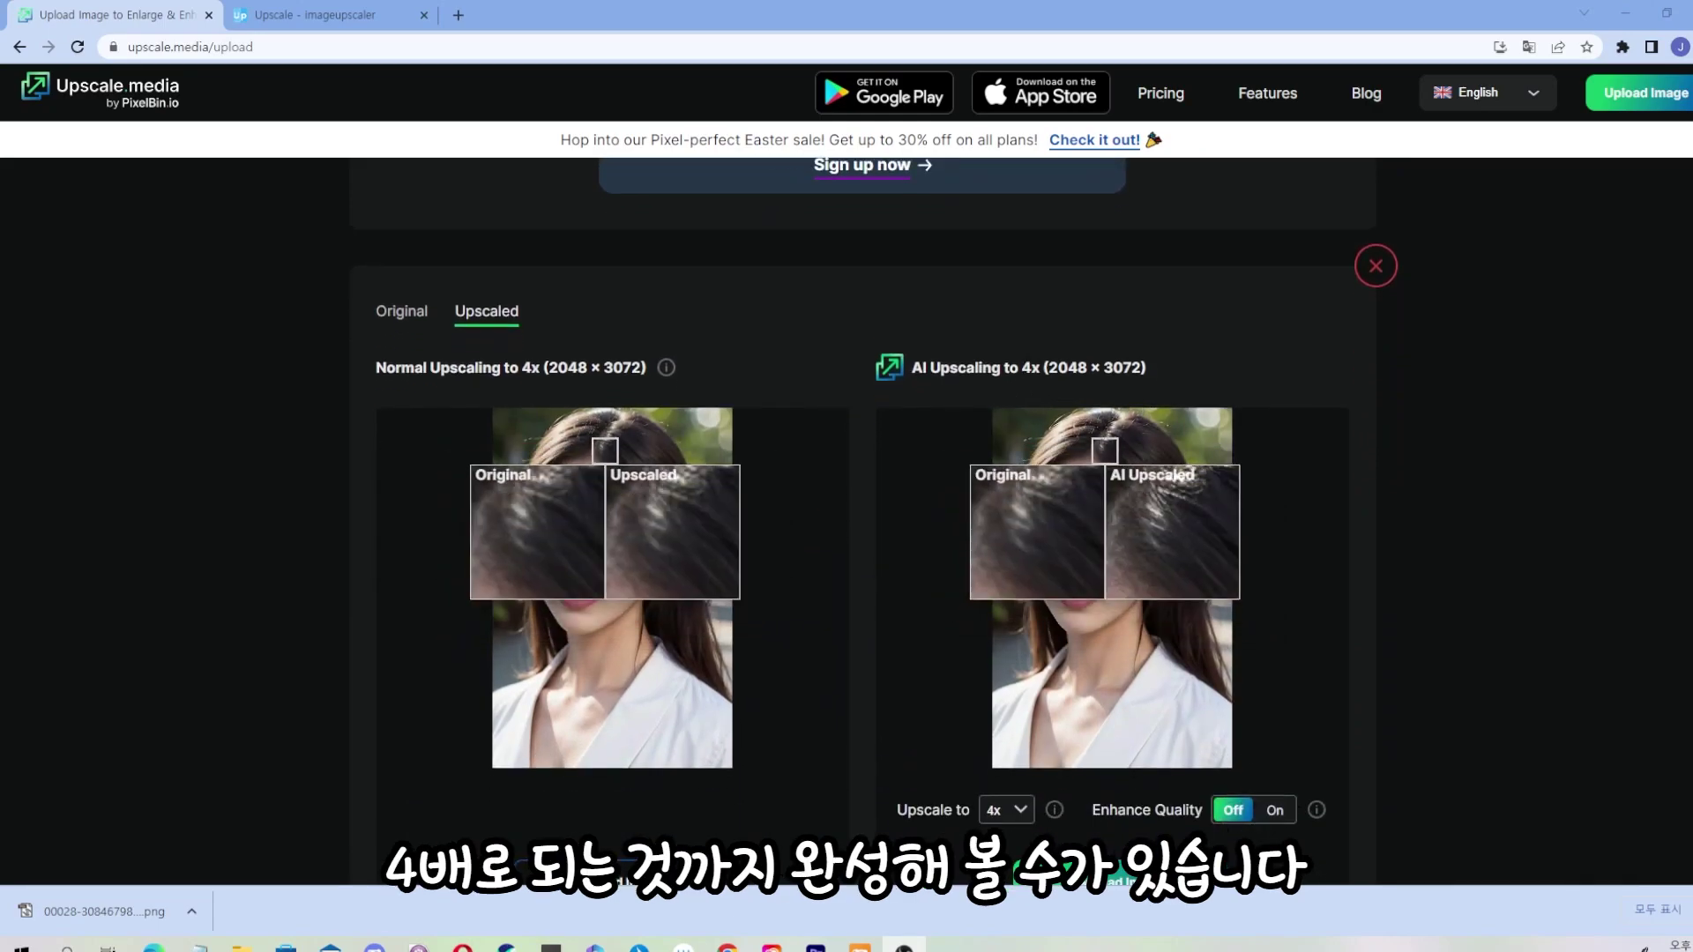
scroll(1146, 454, "down", 2)
scroll(1173, 458, "up", 1)
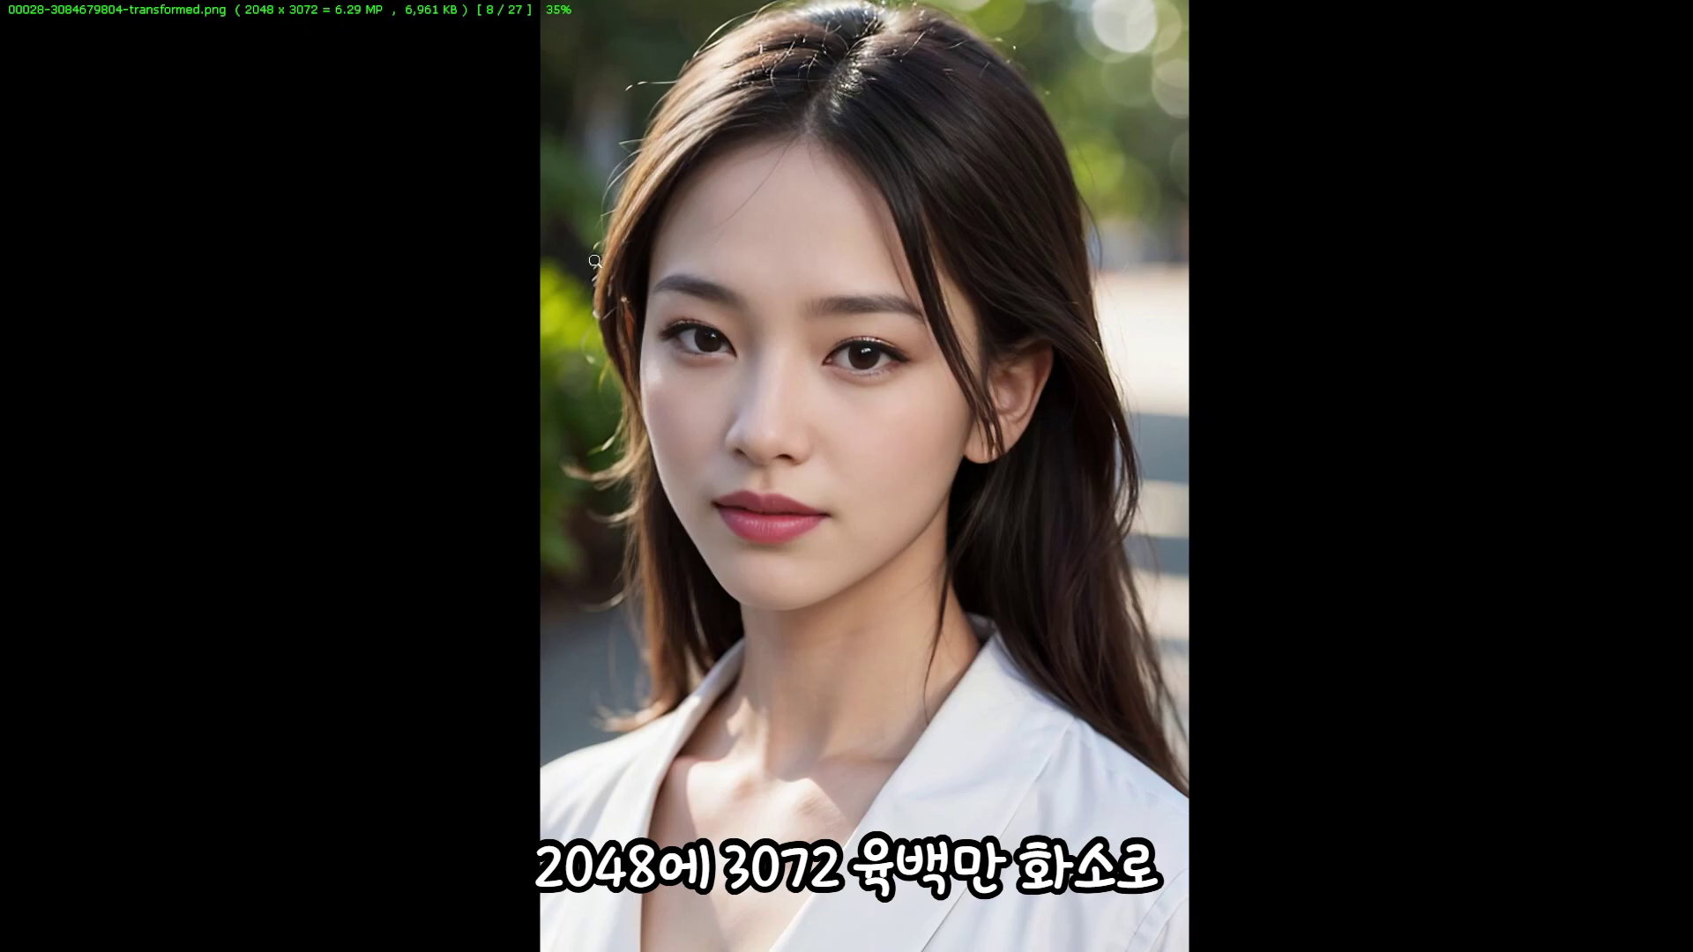
In the image viewer, inspect the hair and eyes of the 4x transformed portrait at 100% zoom.
left_click_drag(860, 381, 801, 703)
left_click_drag(782, 633, 789, 518)
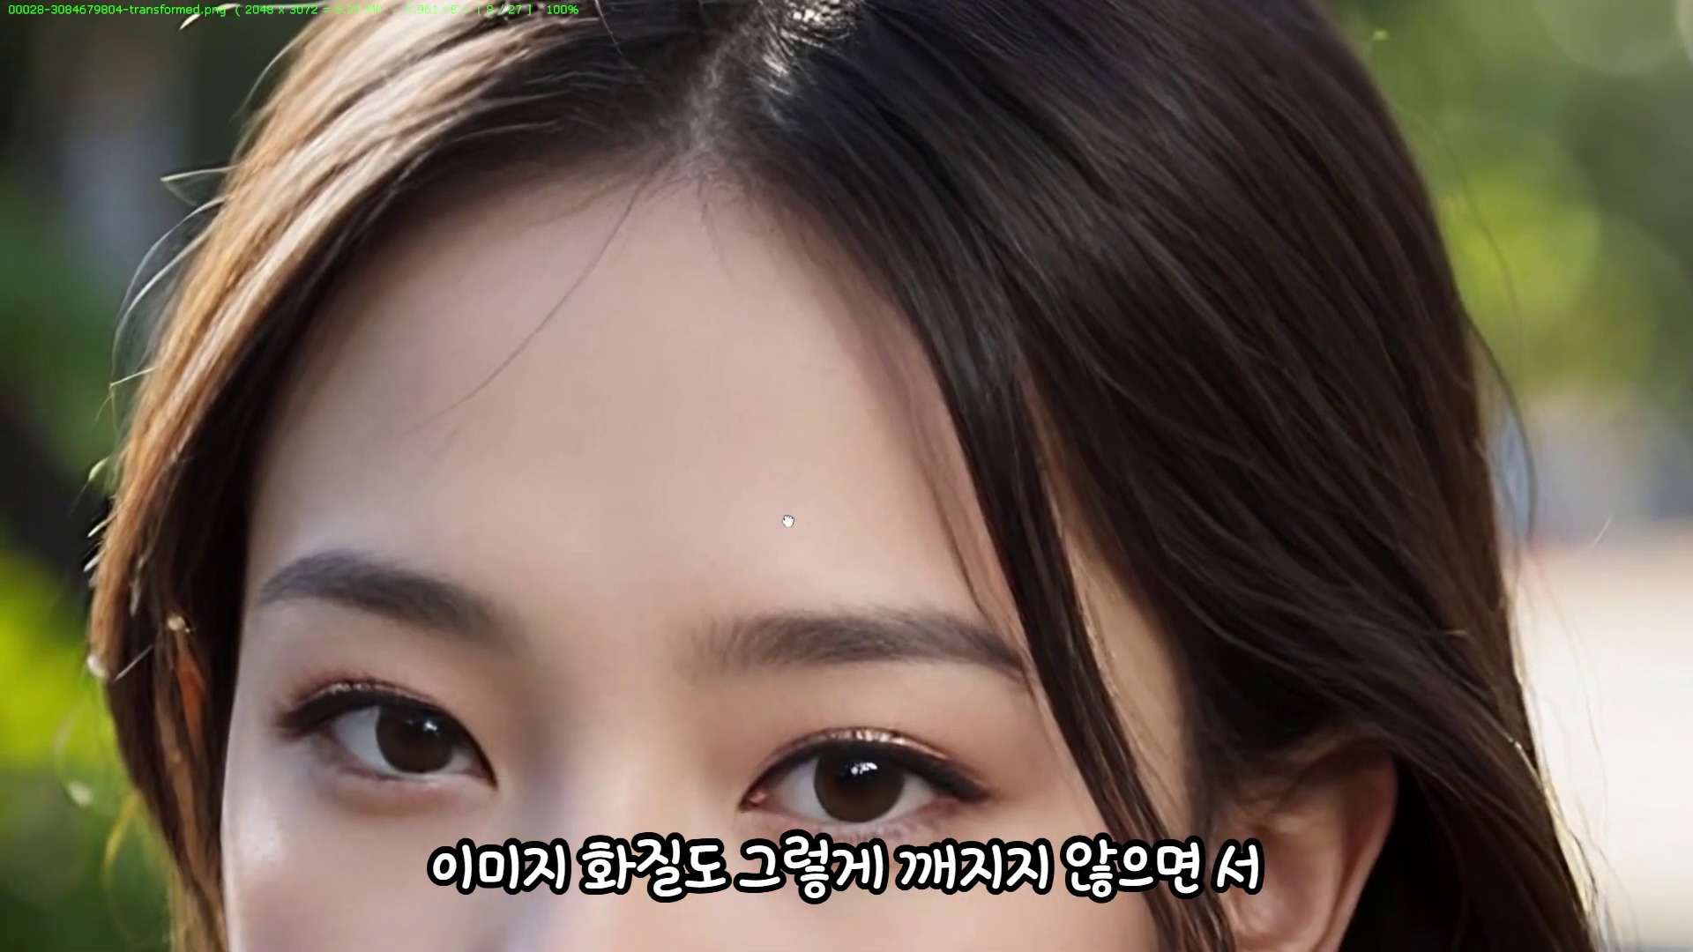
left_click(789, 521)
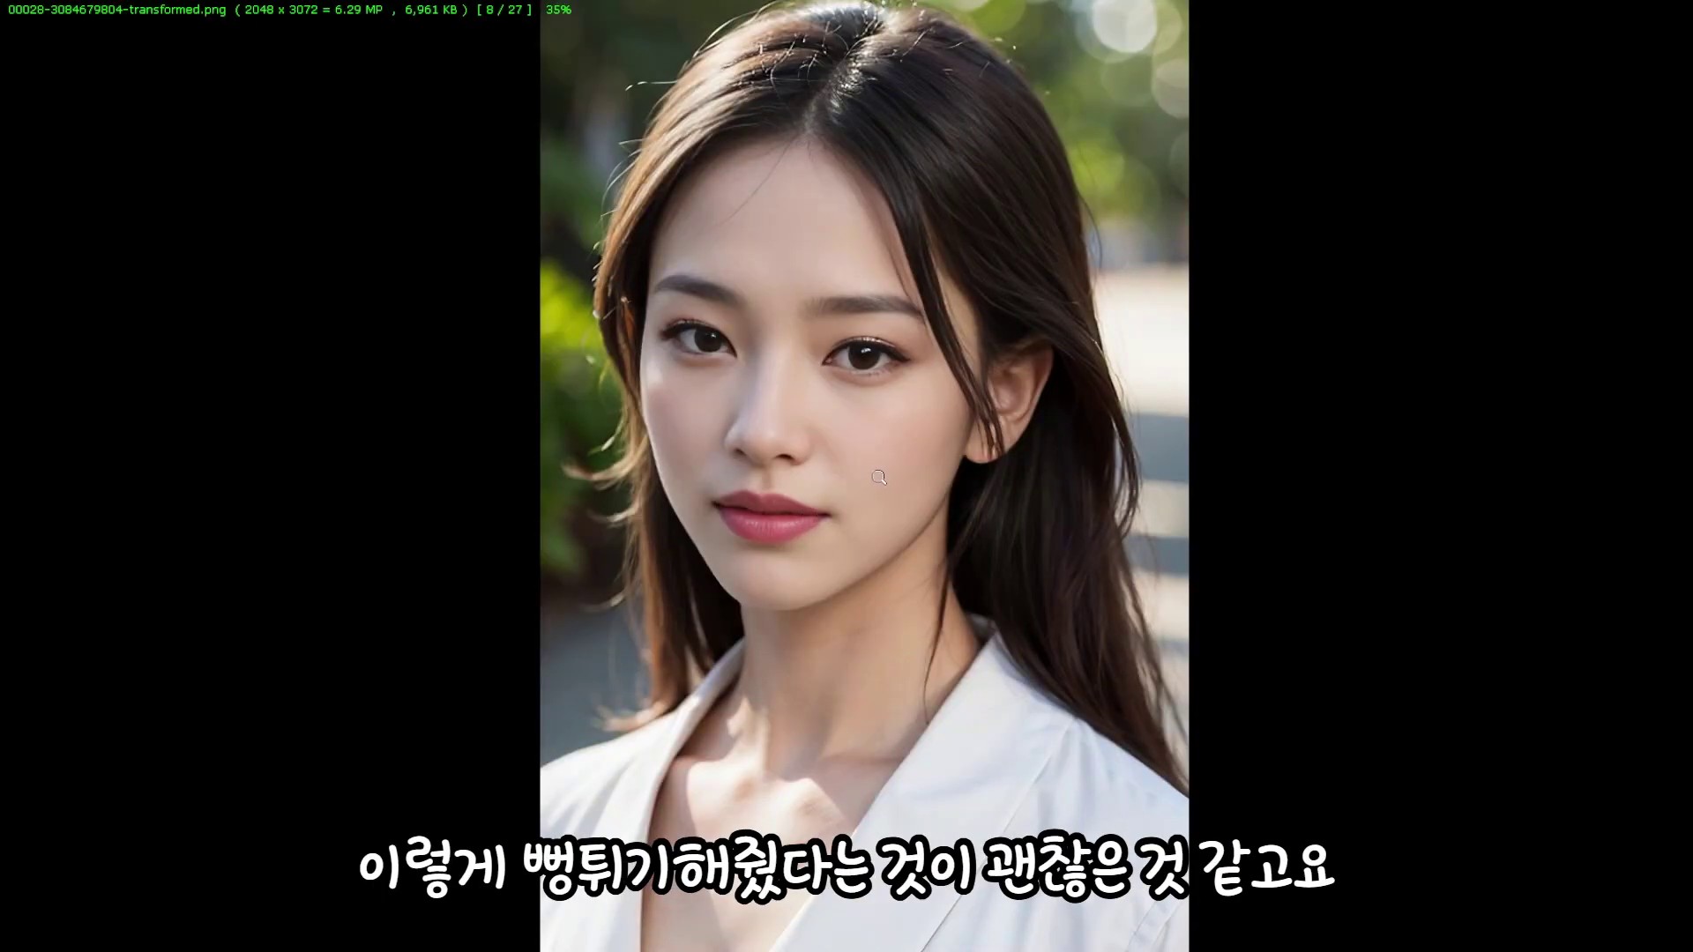
left_click(852, 310)
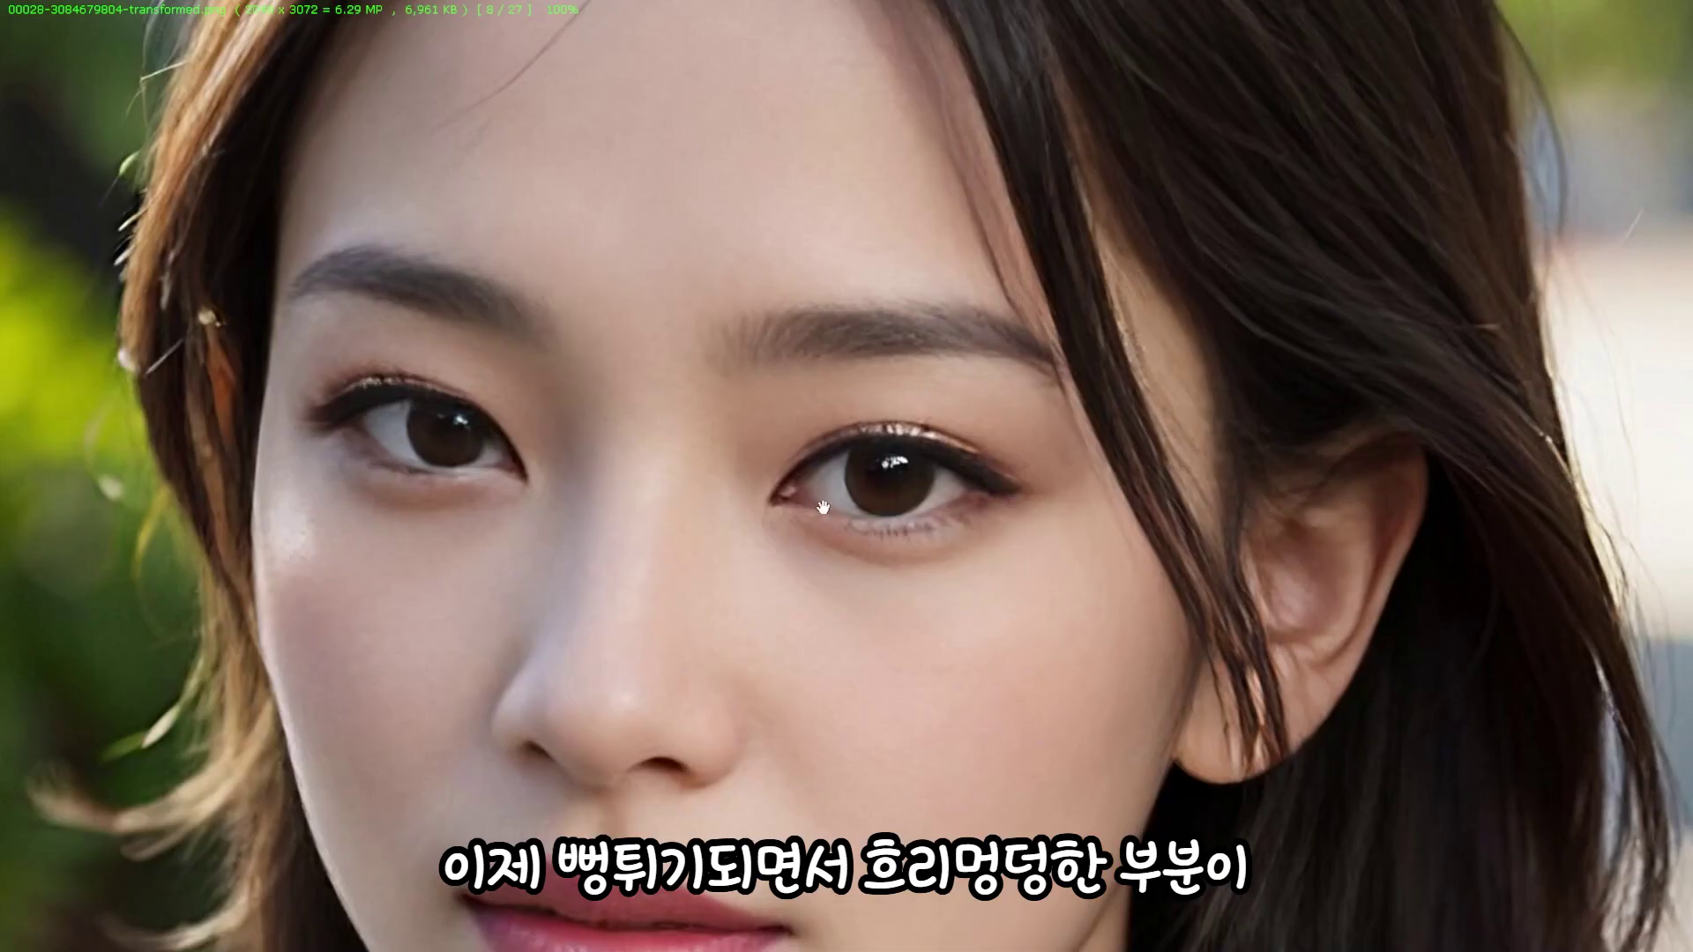
left_click(900, 375)
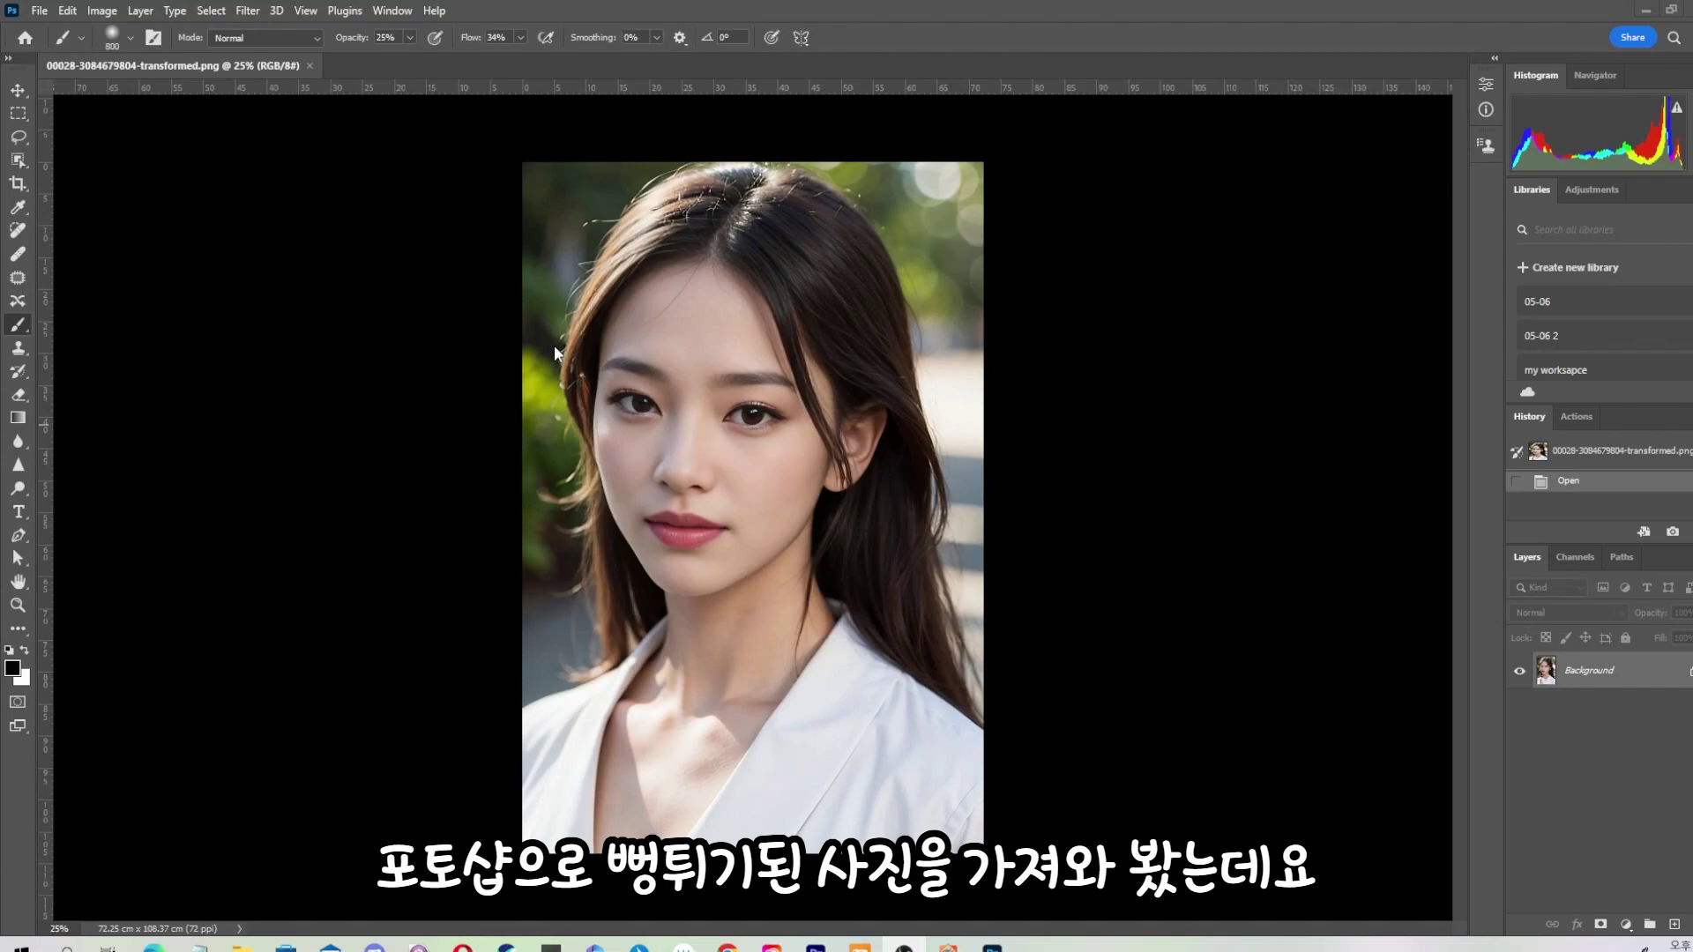
In Photoshop, sharpen the upscaled portrait with Unsharp Mask at an amount of 114% and a radius of 1.0 pixels.
left_click(246, 11)
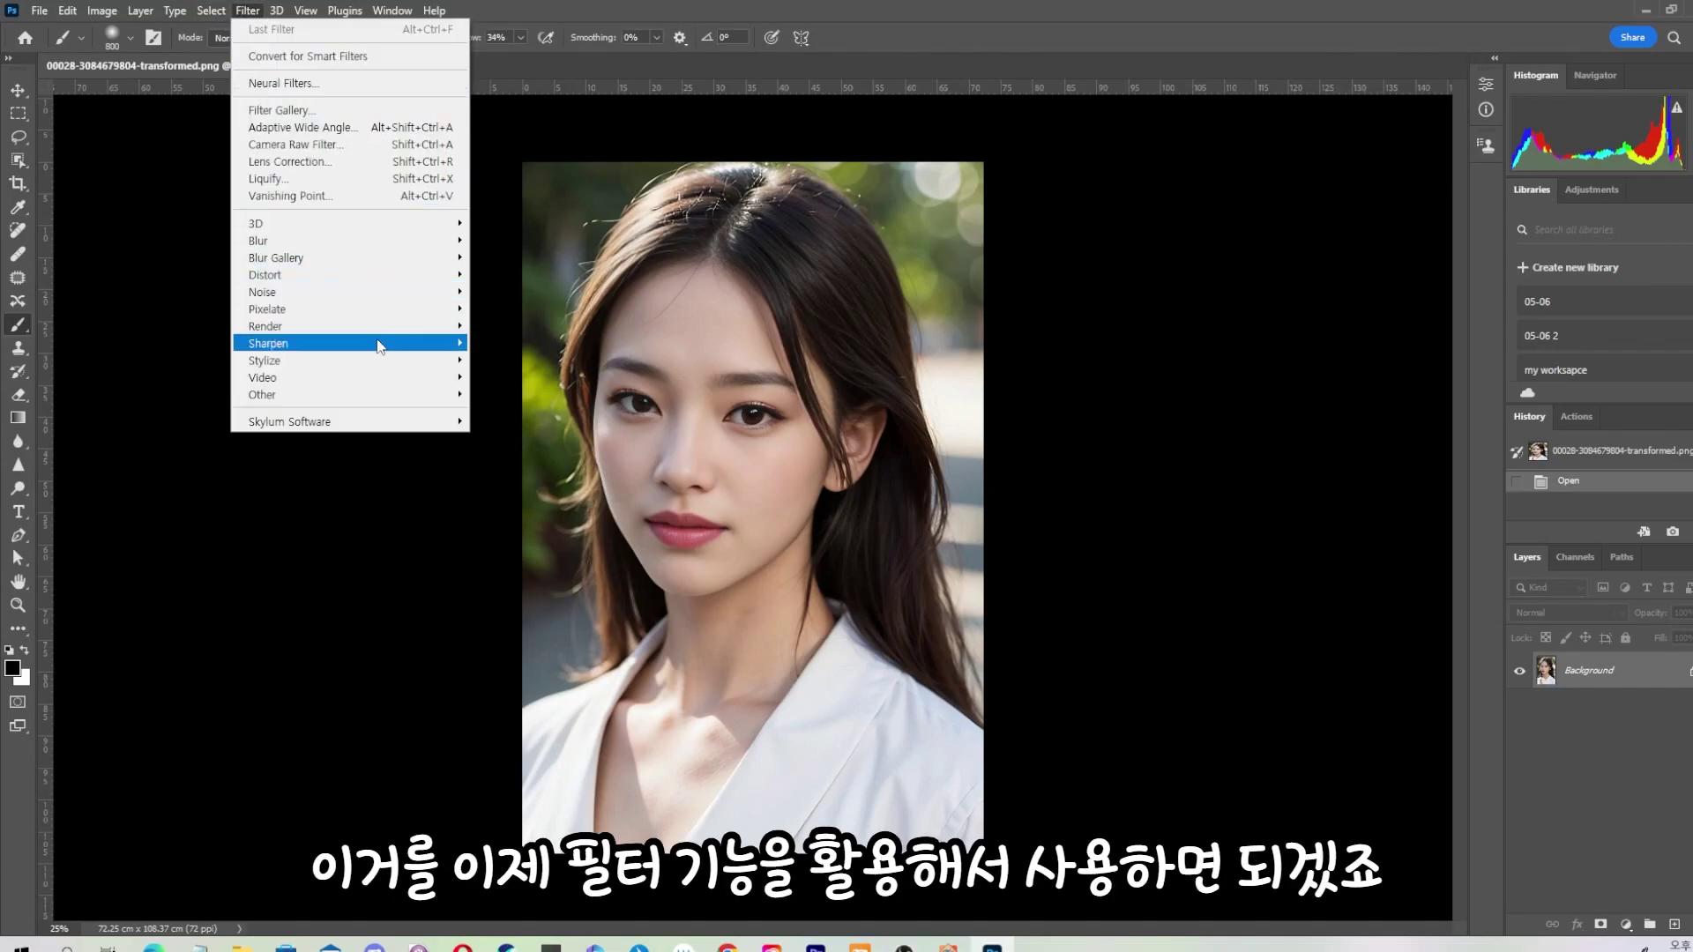
mouse_move(384, 351)
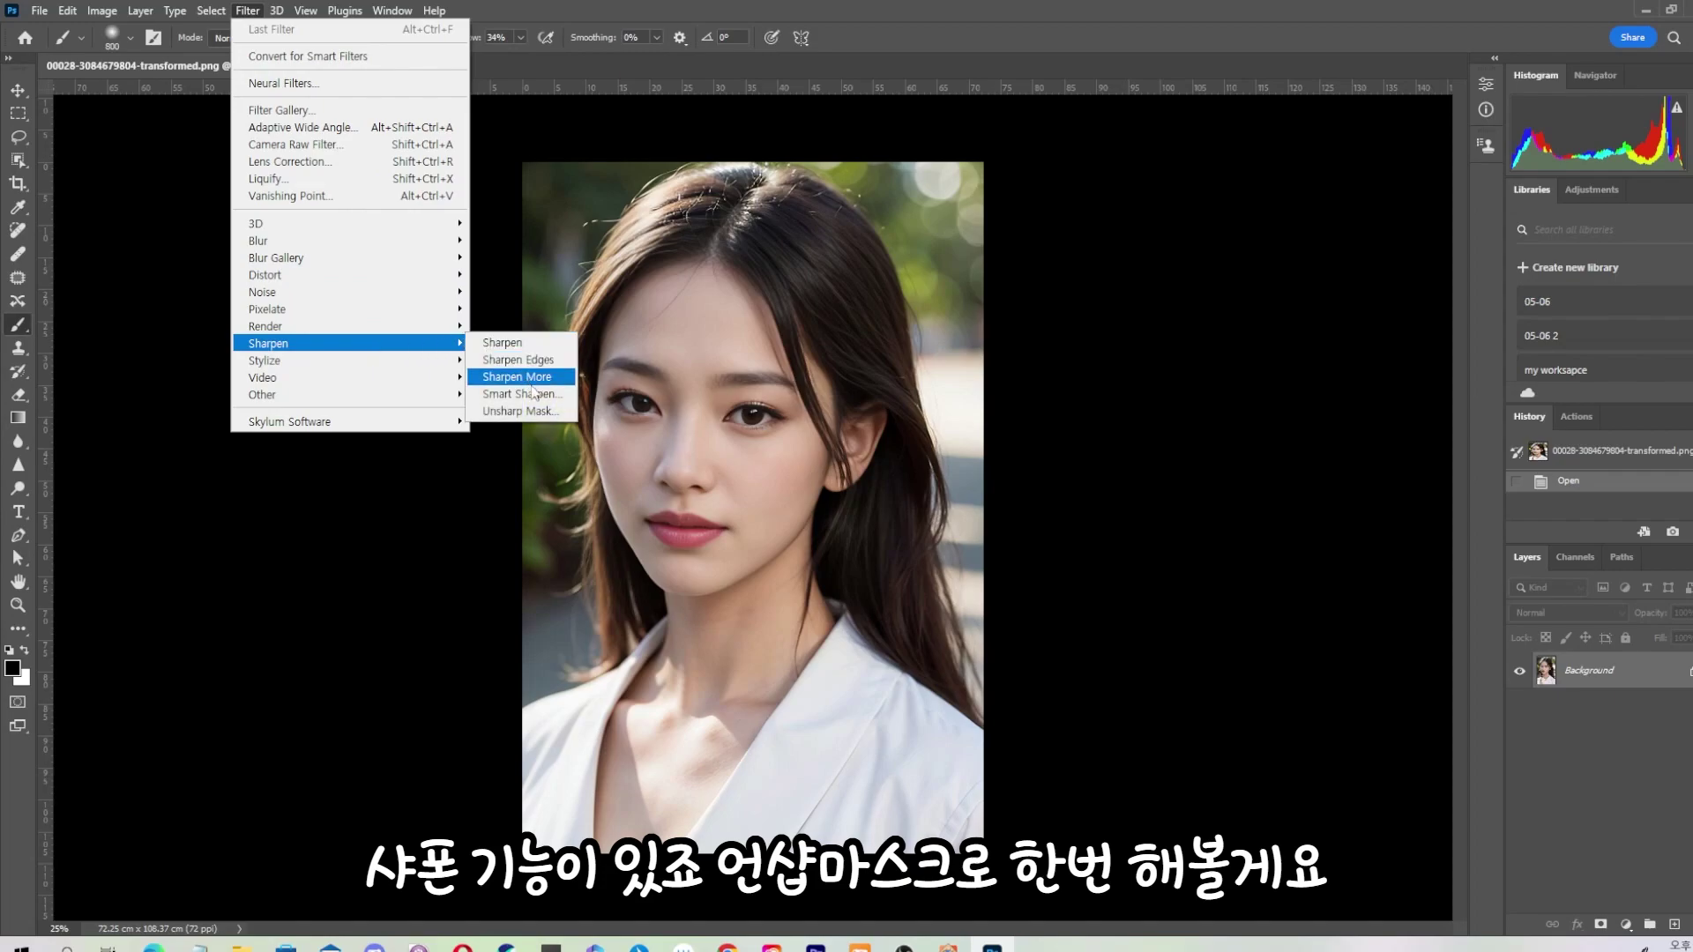
left_click(520, 411)
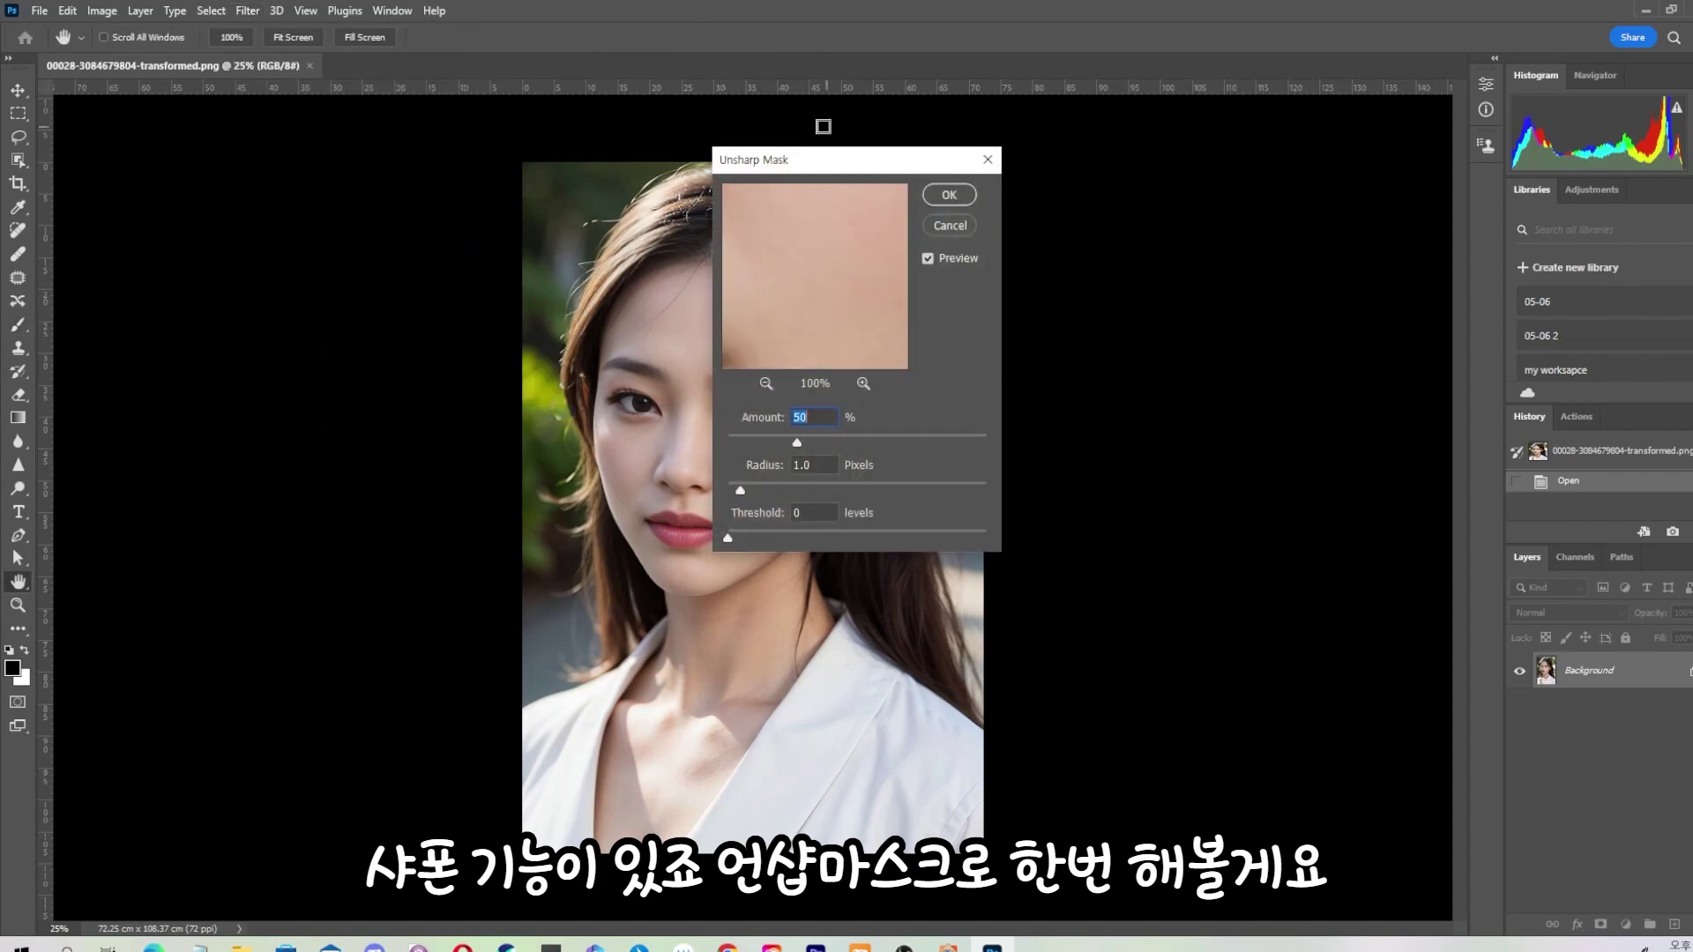
left_click_drag(834, 172, 999, 177)
left_click(686, 526)
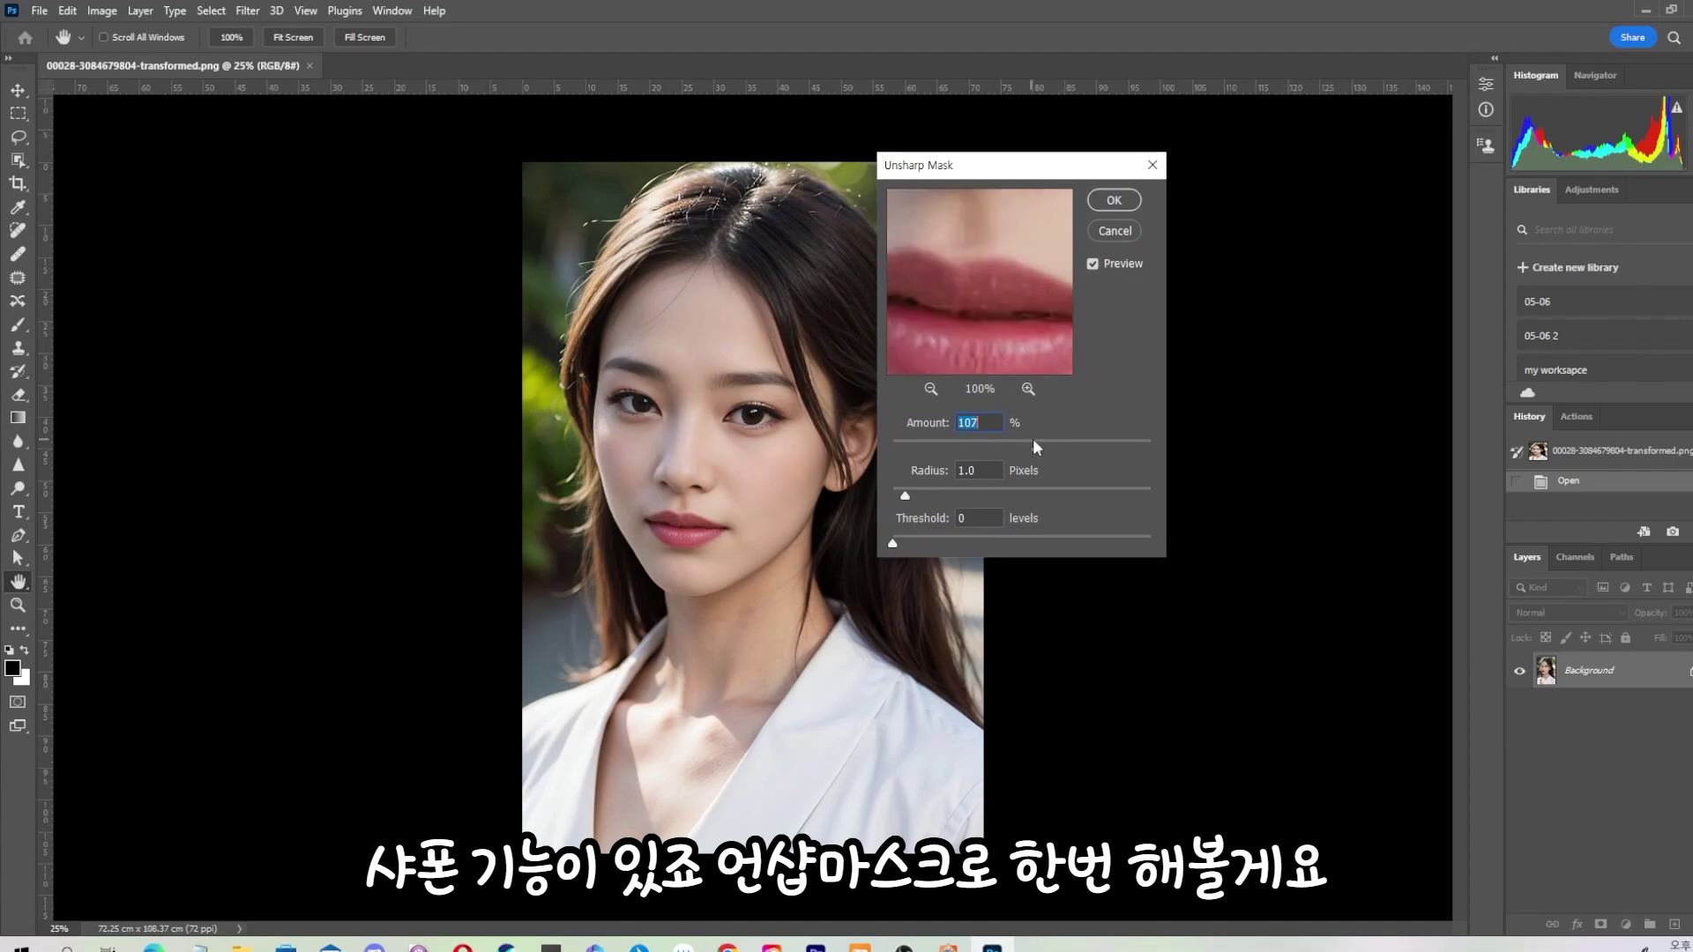
mouse_move(1059, 448)
left_mouse_down()
mouse_move(1105, 447)
mouse_move(1027, 447)
mouse_move(1156, 447)
mouse_move(1042, 447)
left_mouse_up()
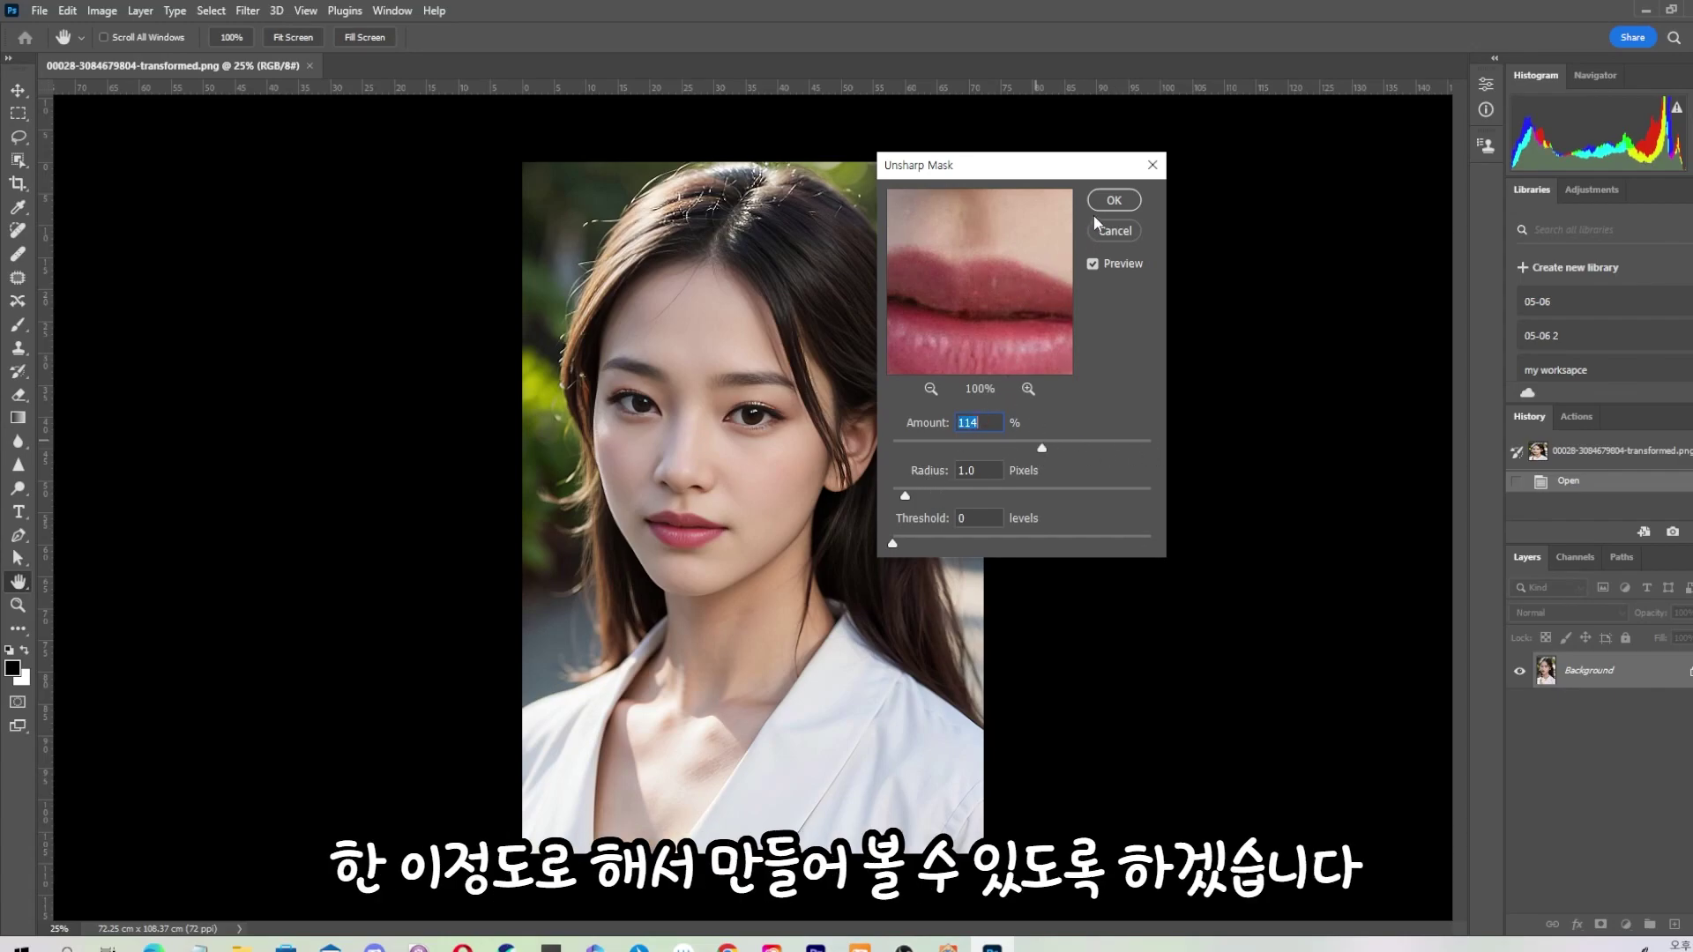
left_click(1113, 202)
Zoom to the face and alternate between the original snapshot and the Unsharp Mask state to compare the sharpening.
scroll(651, 423, "up", 3)
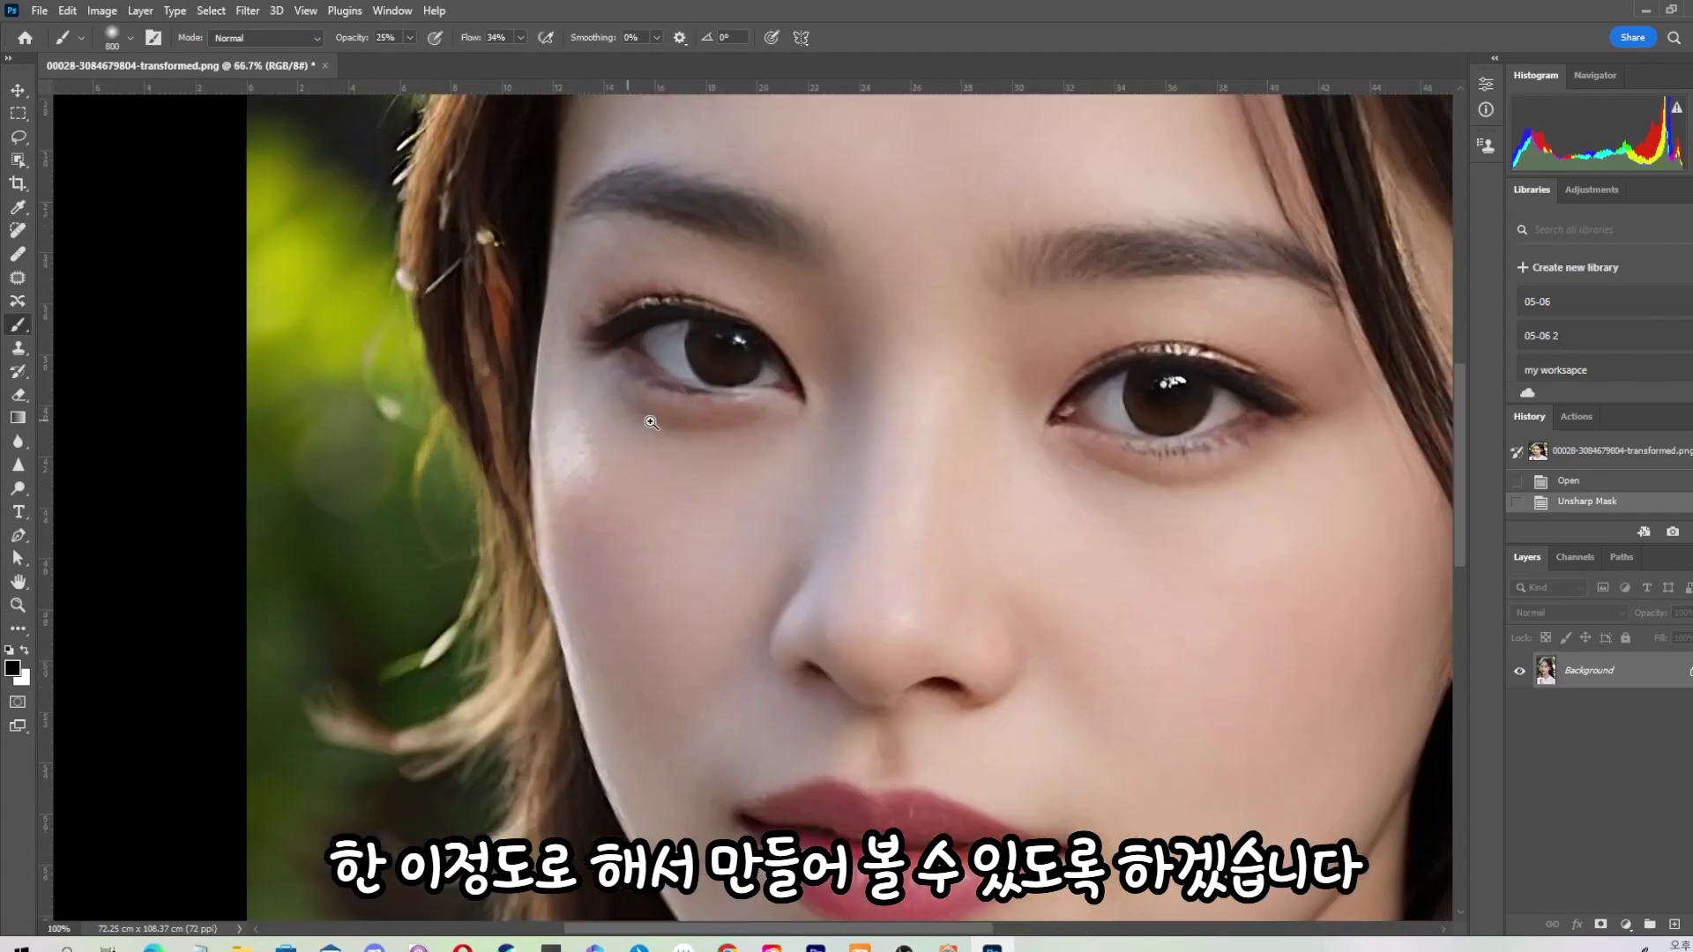
scroll(946, 418, "down", 1)
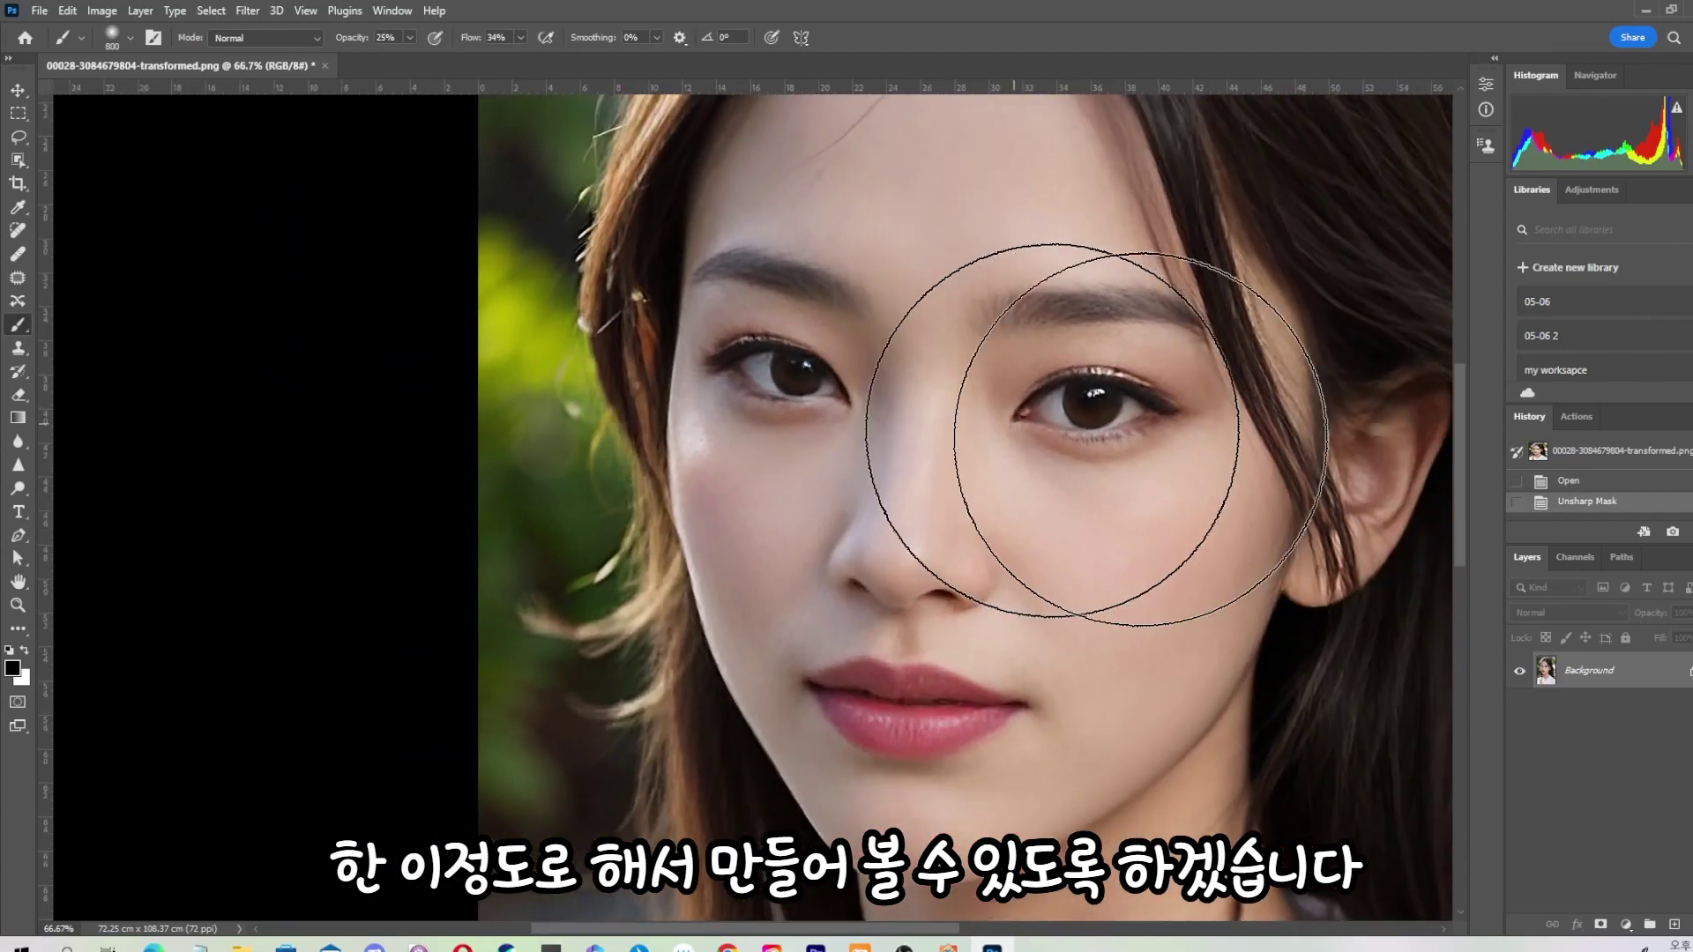
left_click(1580, 463)
left_click(1578, 501)
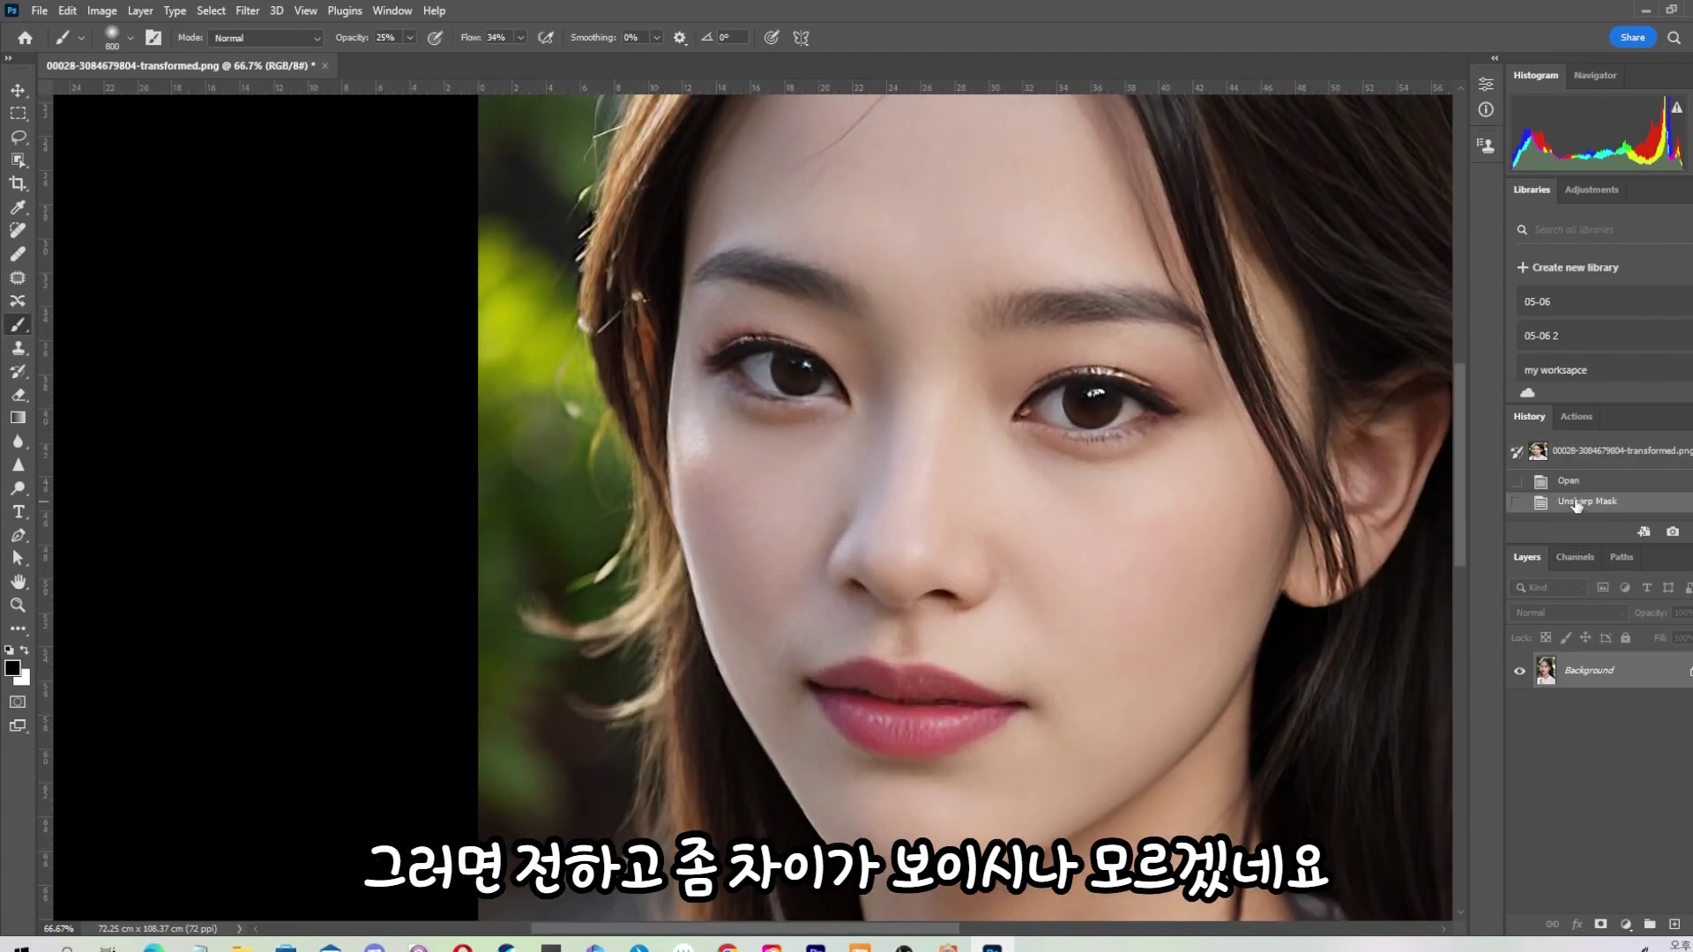
left_click(1582, 461)
left_click(1588, 504)
left_click(1594, 461)
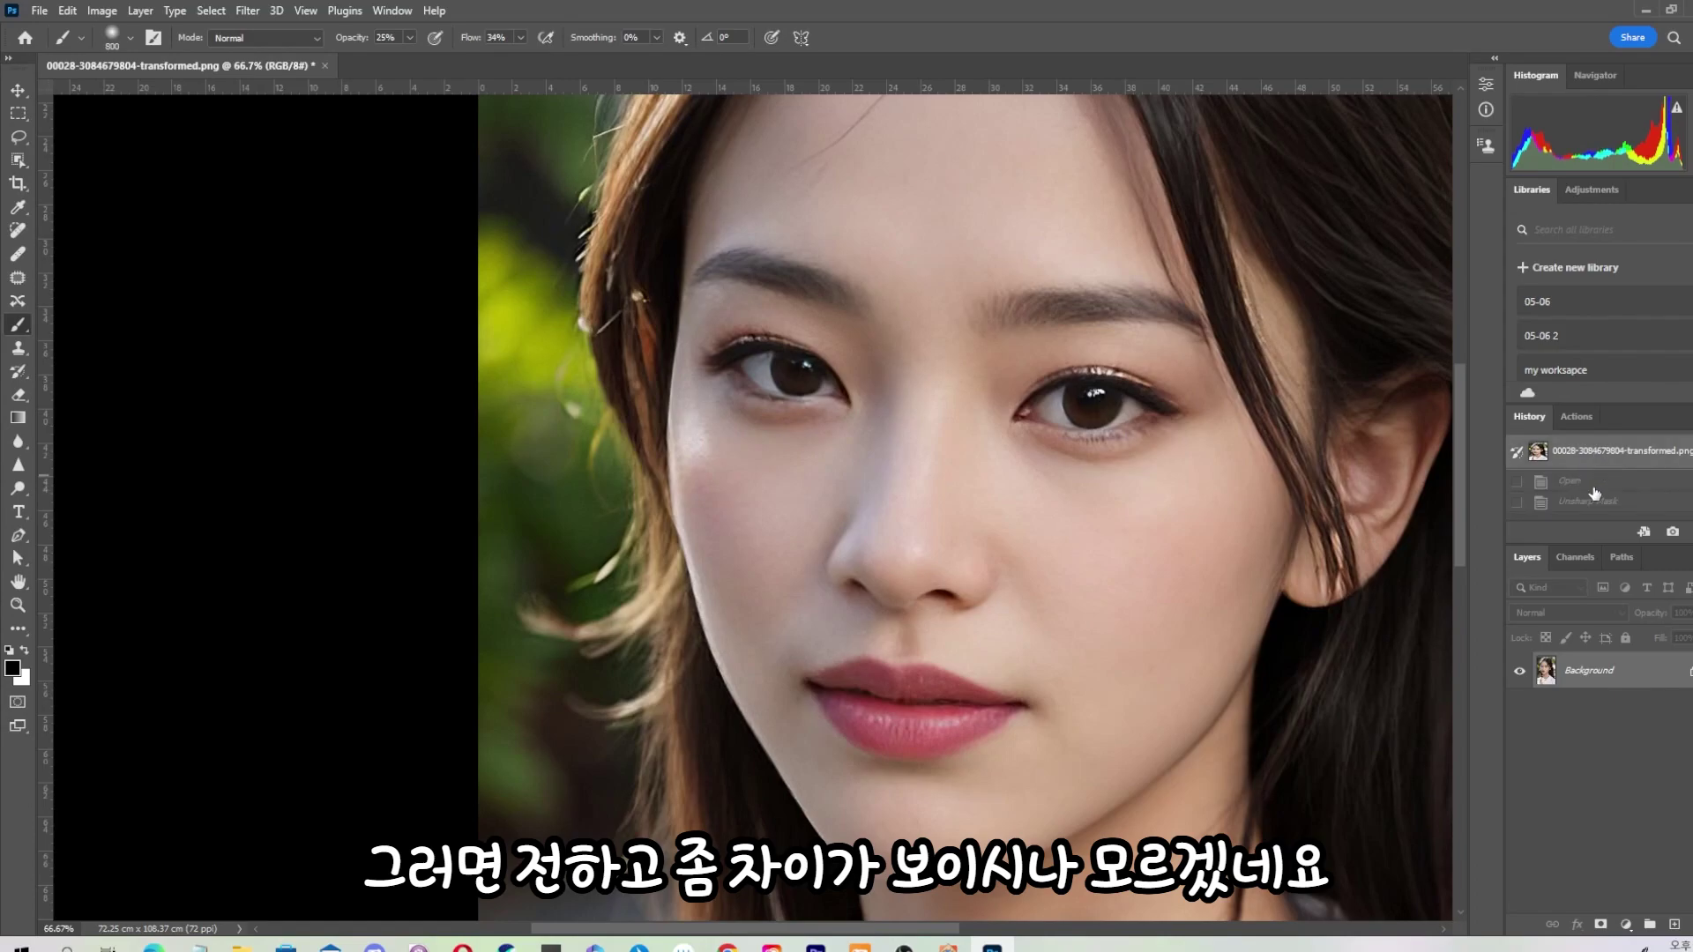
Zoom to the eye at 200% and alternate between the original snapshot and the Unsharp Mask state to compare the sharpening.
left_click(1588, 503)
scroll(1213, 350, "up", 5)
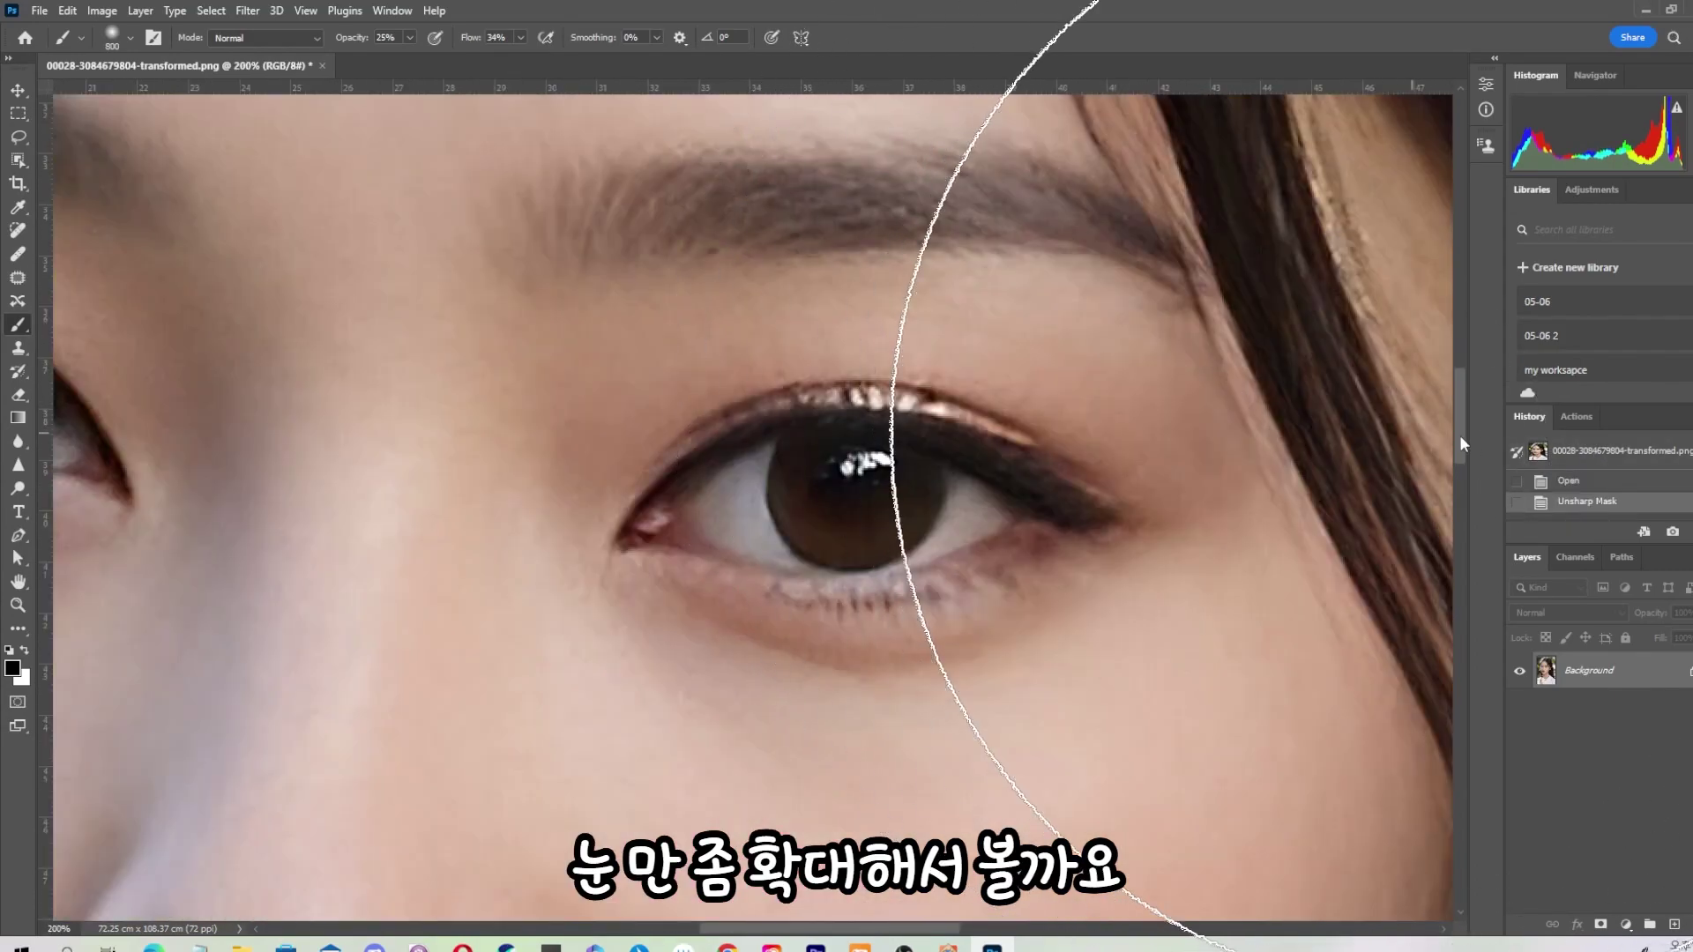
left_click(1577, 452)
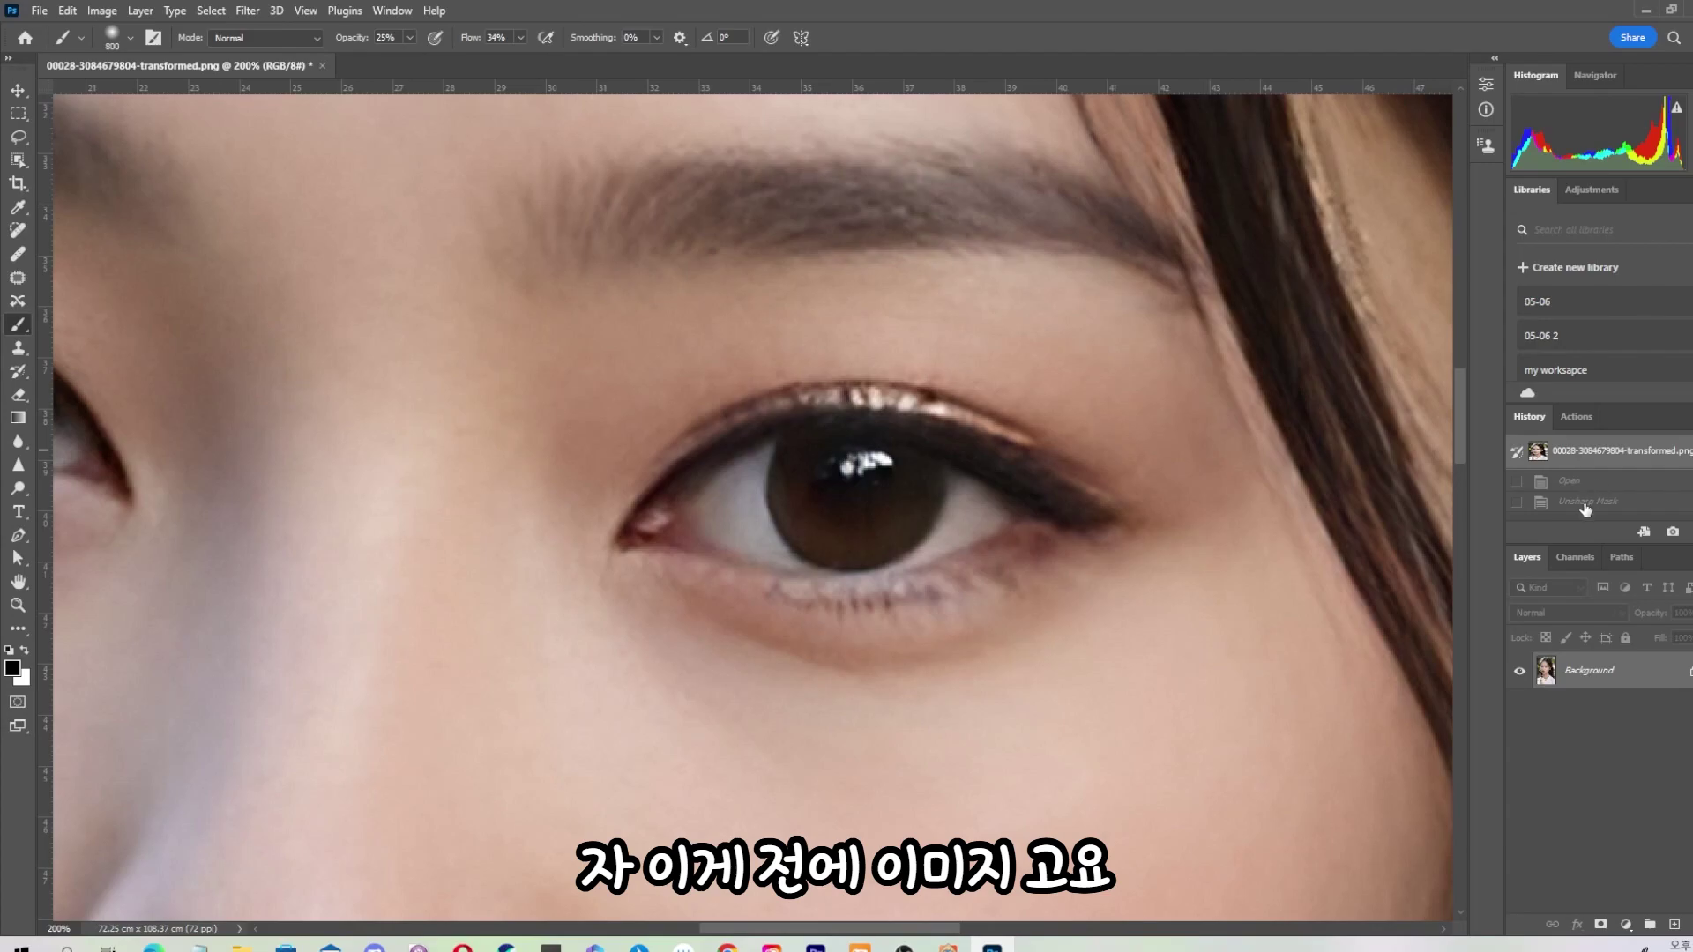
left_click(1586, 503)
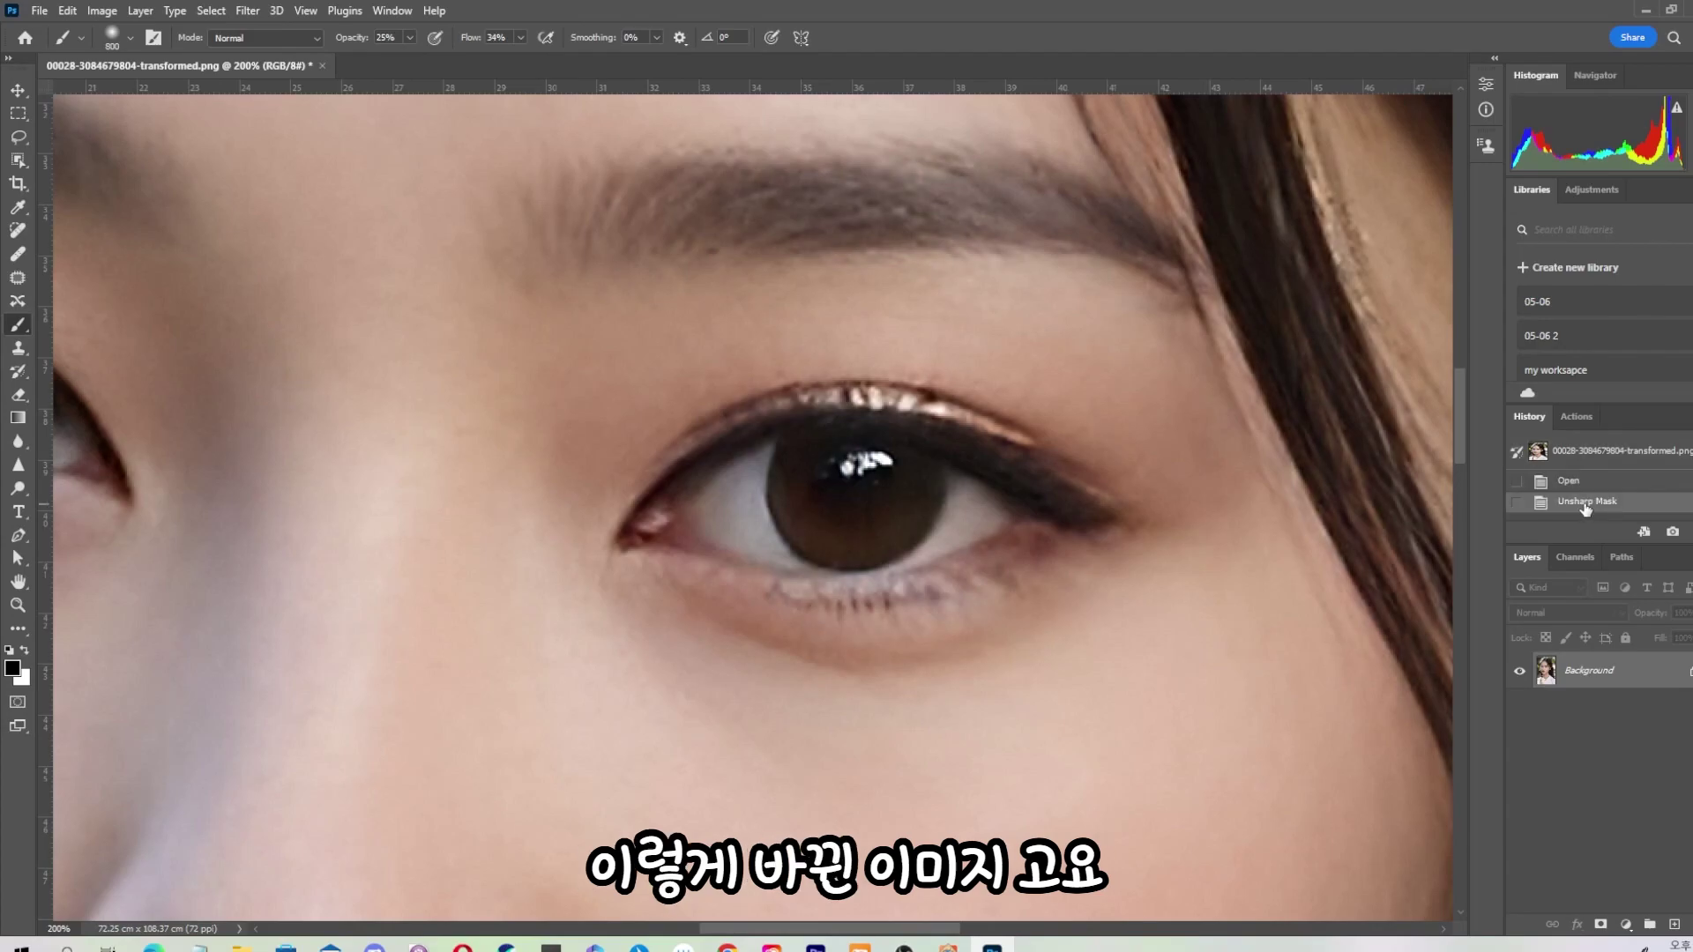
left_click(1583, 454)
left_click(1578, 503)
Return to a view of the whole portrait and look over the available Sharpen filters without applying one.
scroll(921, 414, "down", 4)
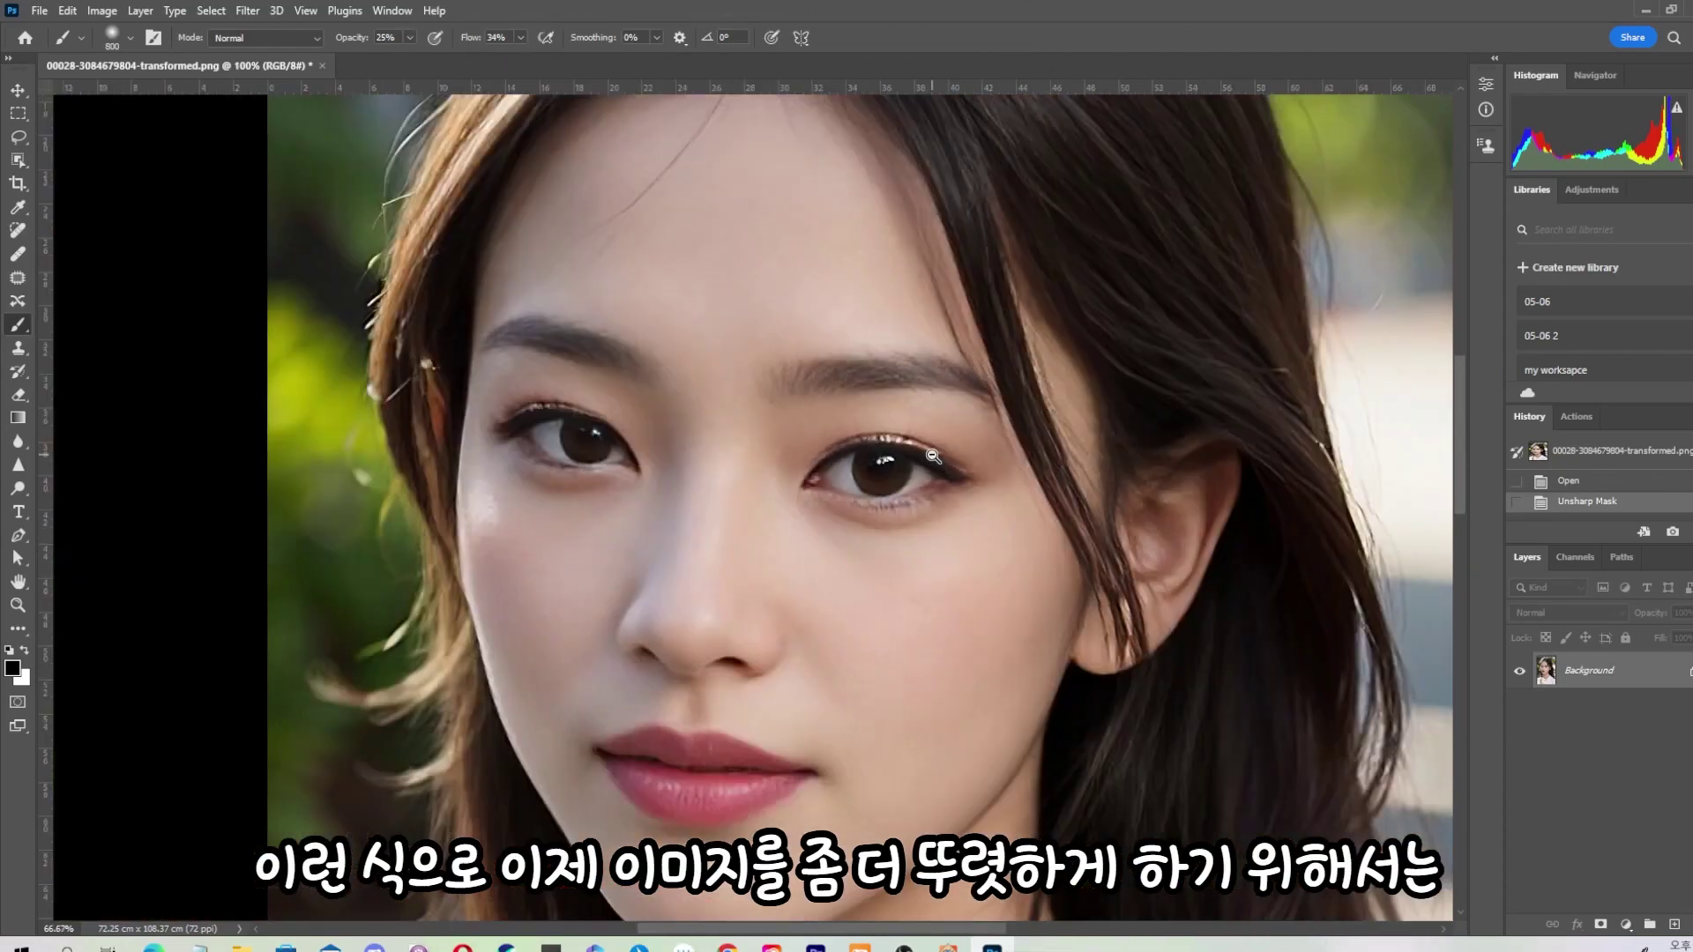
scroll(870, 446, "right", 3)
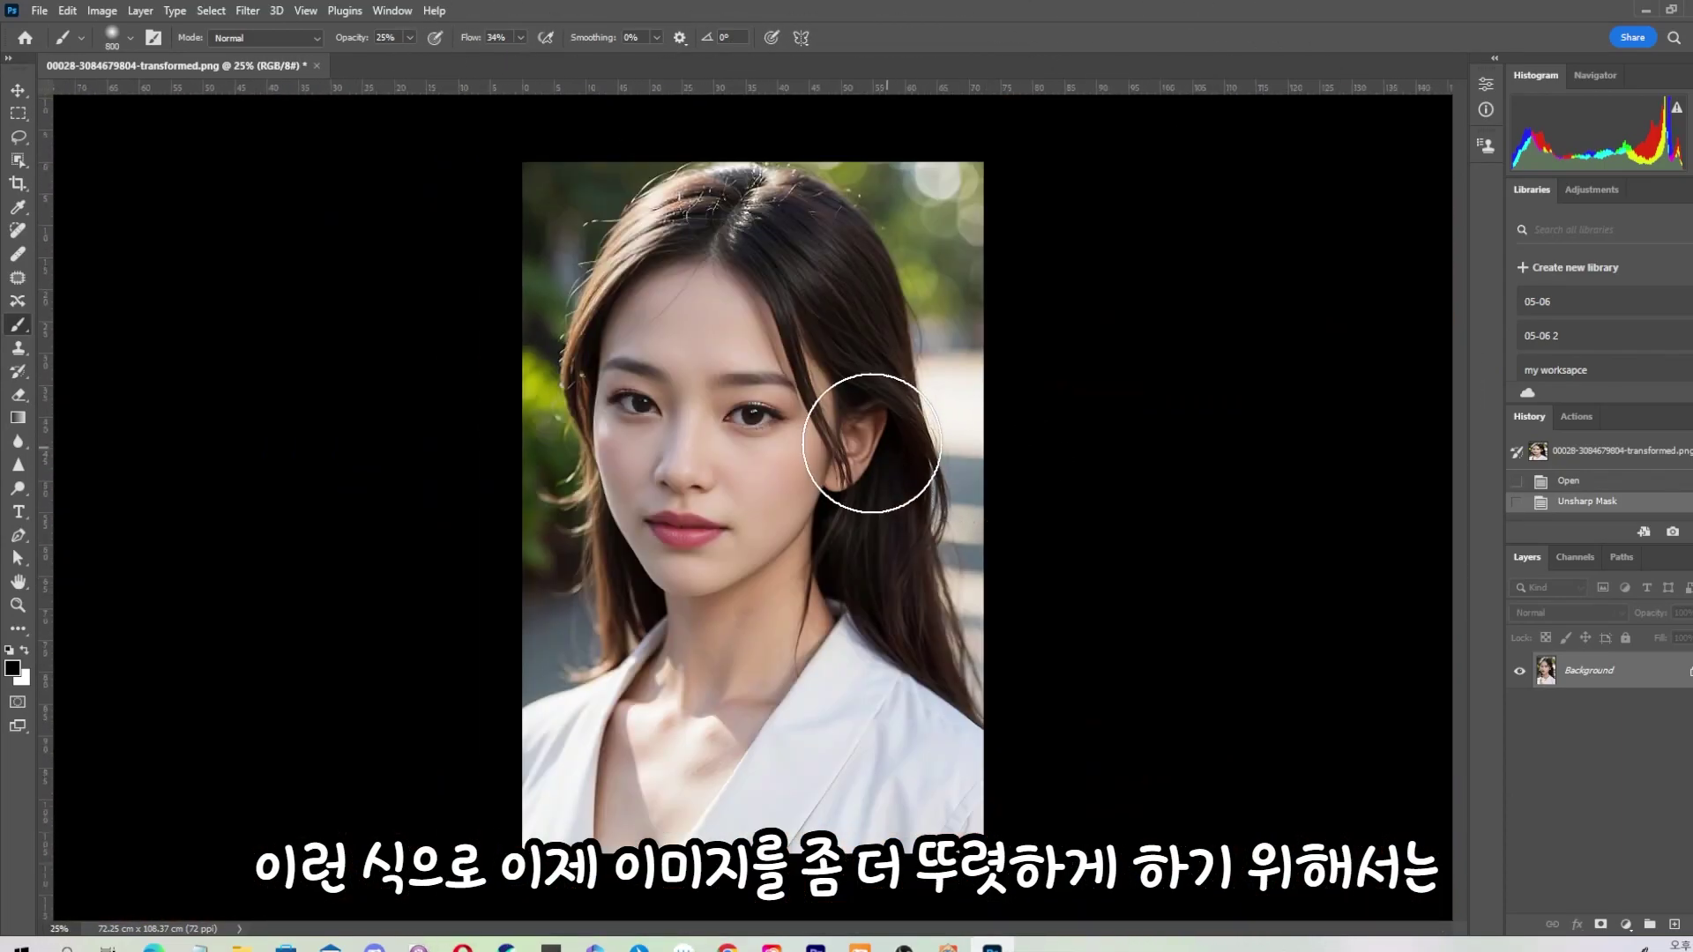
left_click(247, 10)
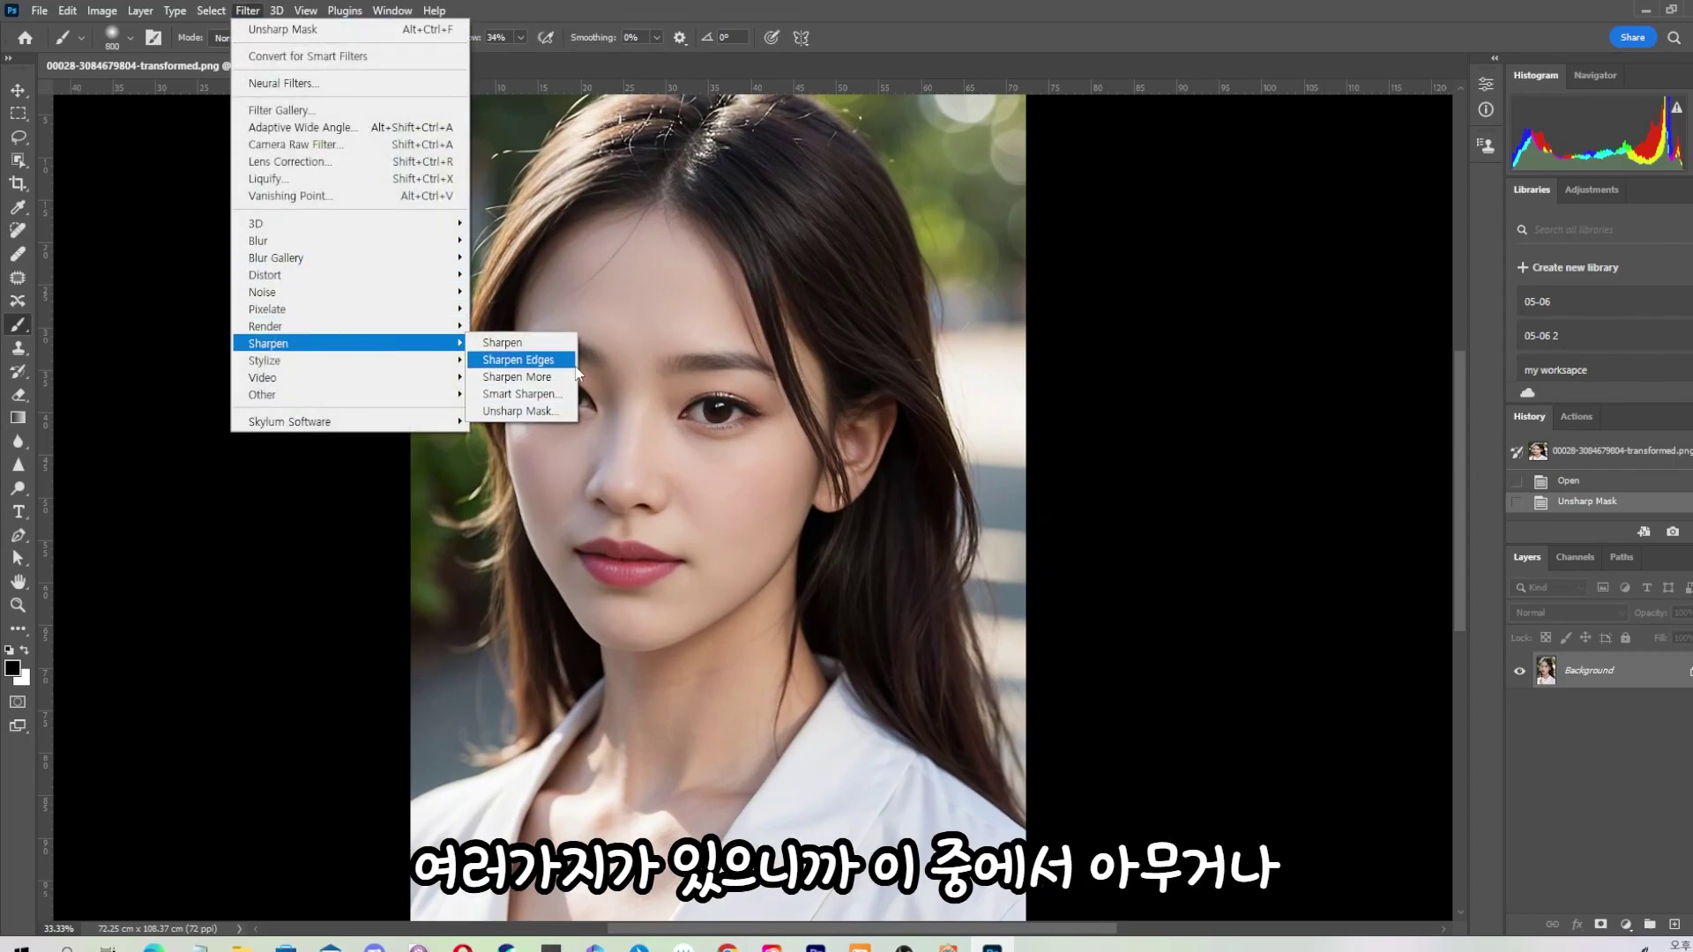
left_click(701, 513)
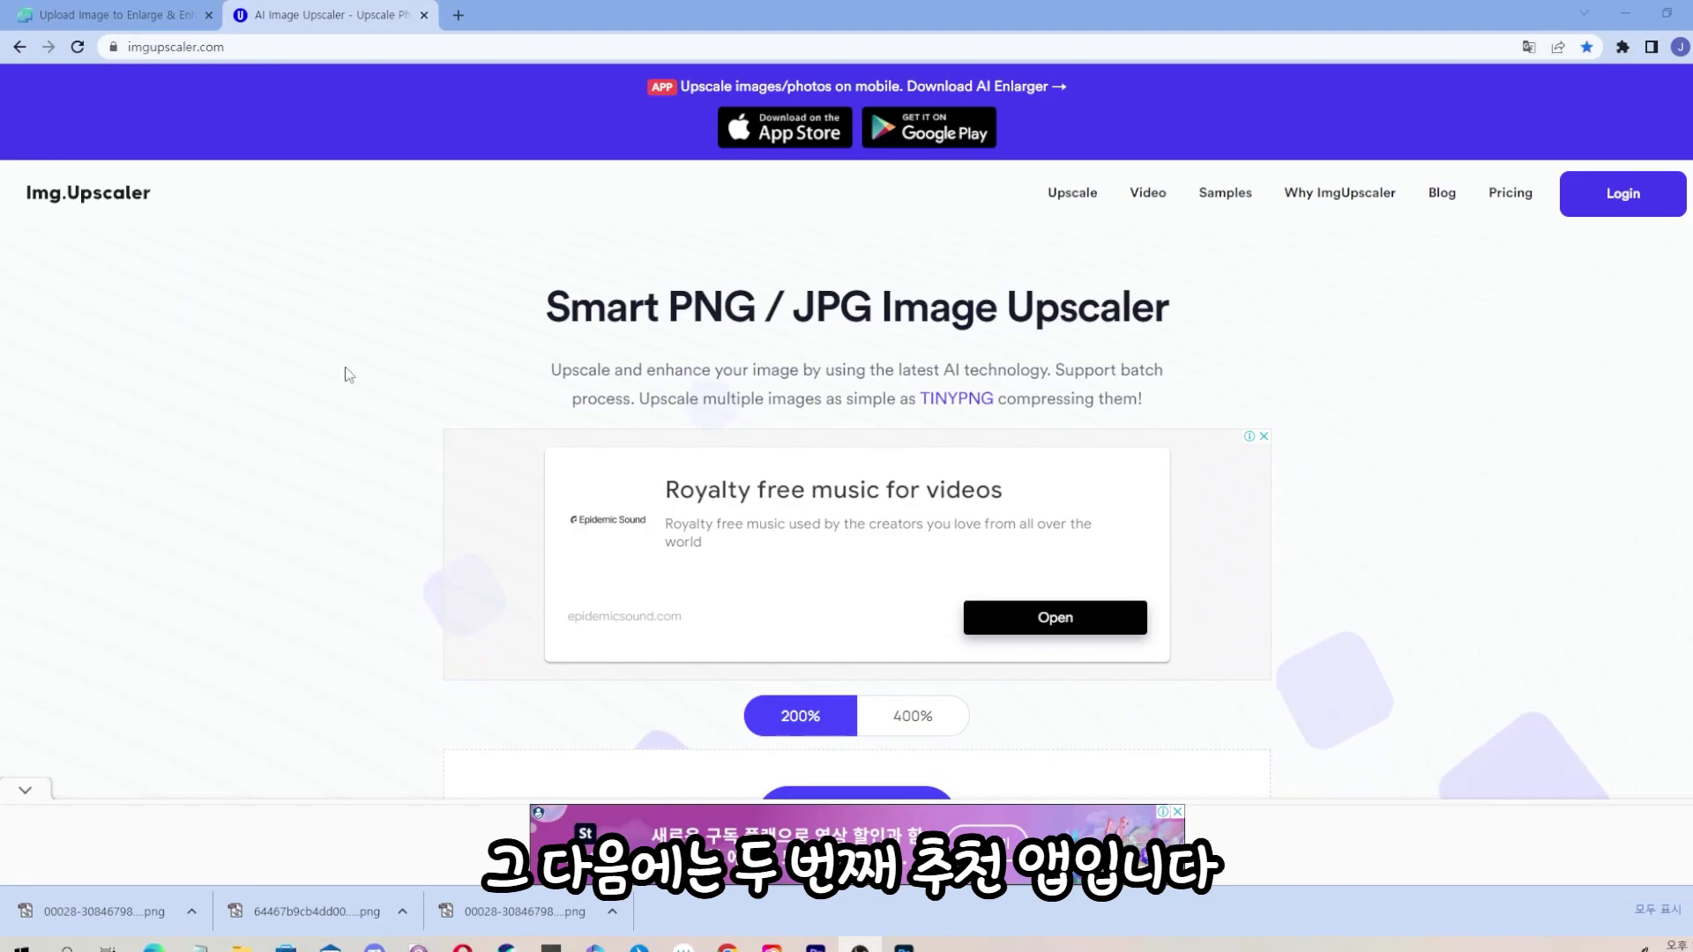
On the imgupscaler.com page in the browser, upload the original portrait 00028-3084679804.png and start upscaling it at 200%.
scroll(1455, 582, "down", 4)
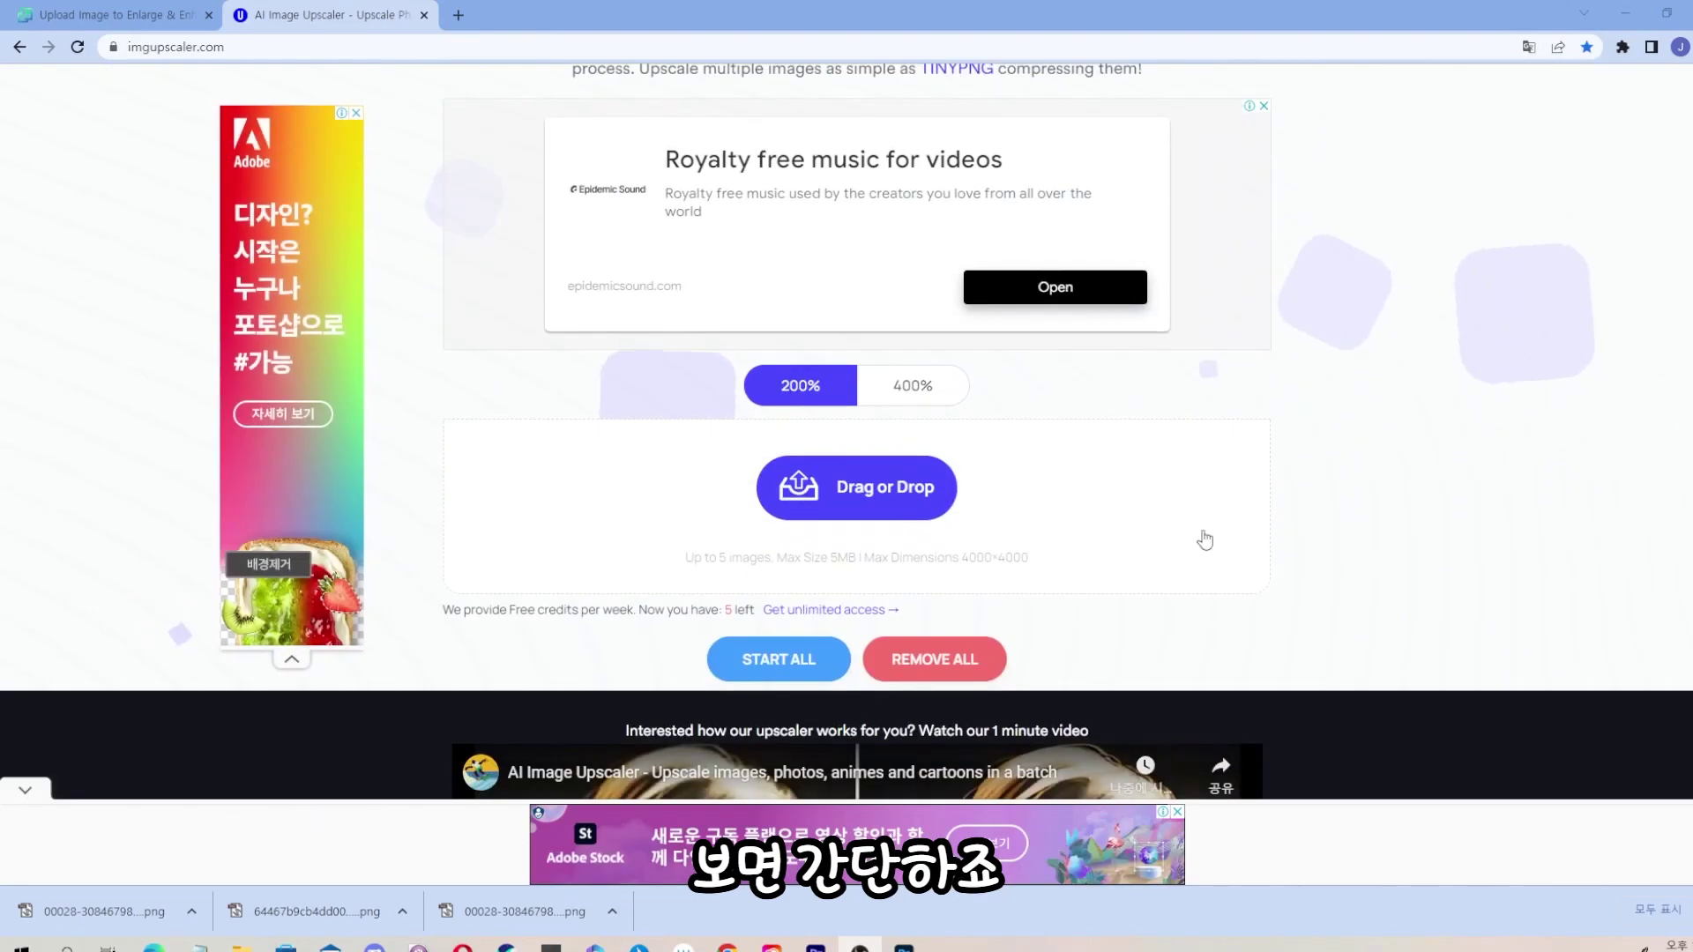
left_click_drag(104, 911, 891, 516)
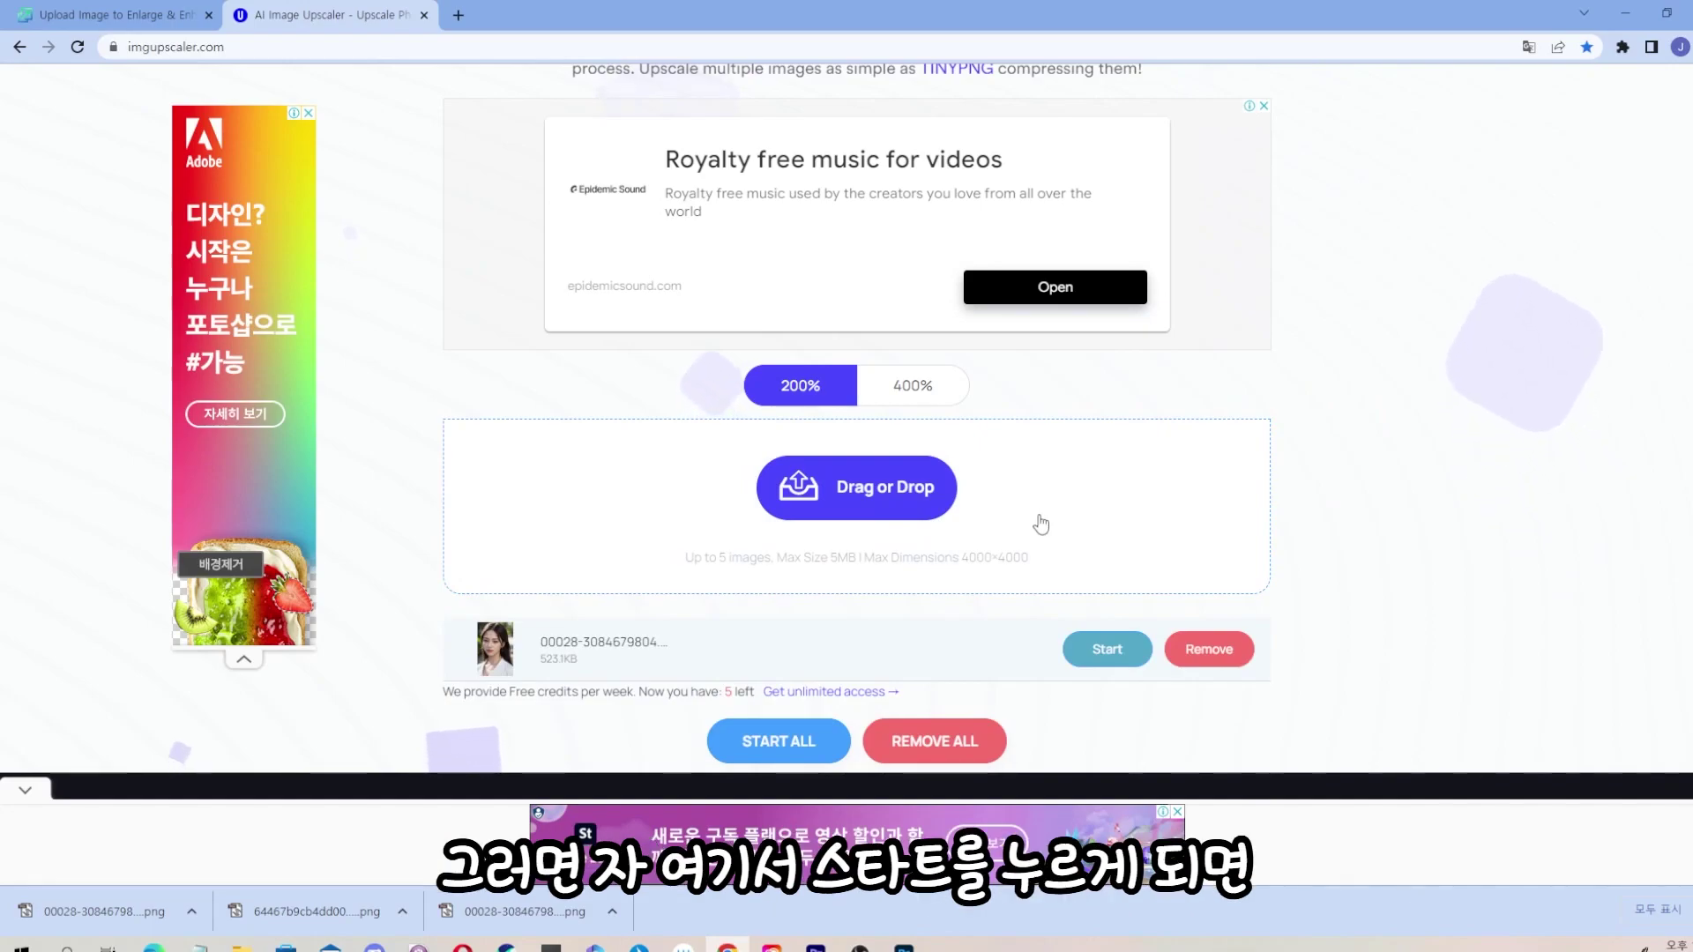
left_click(1101, 646)
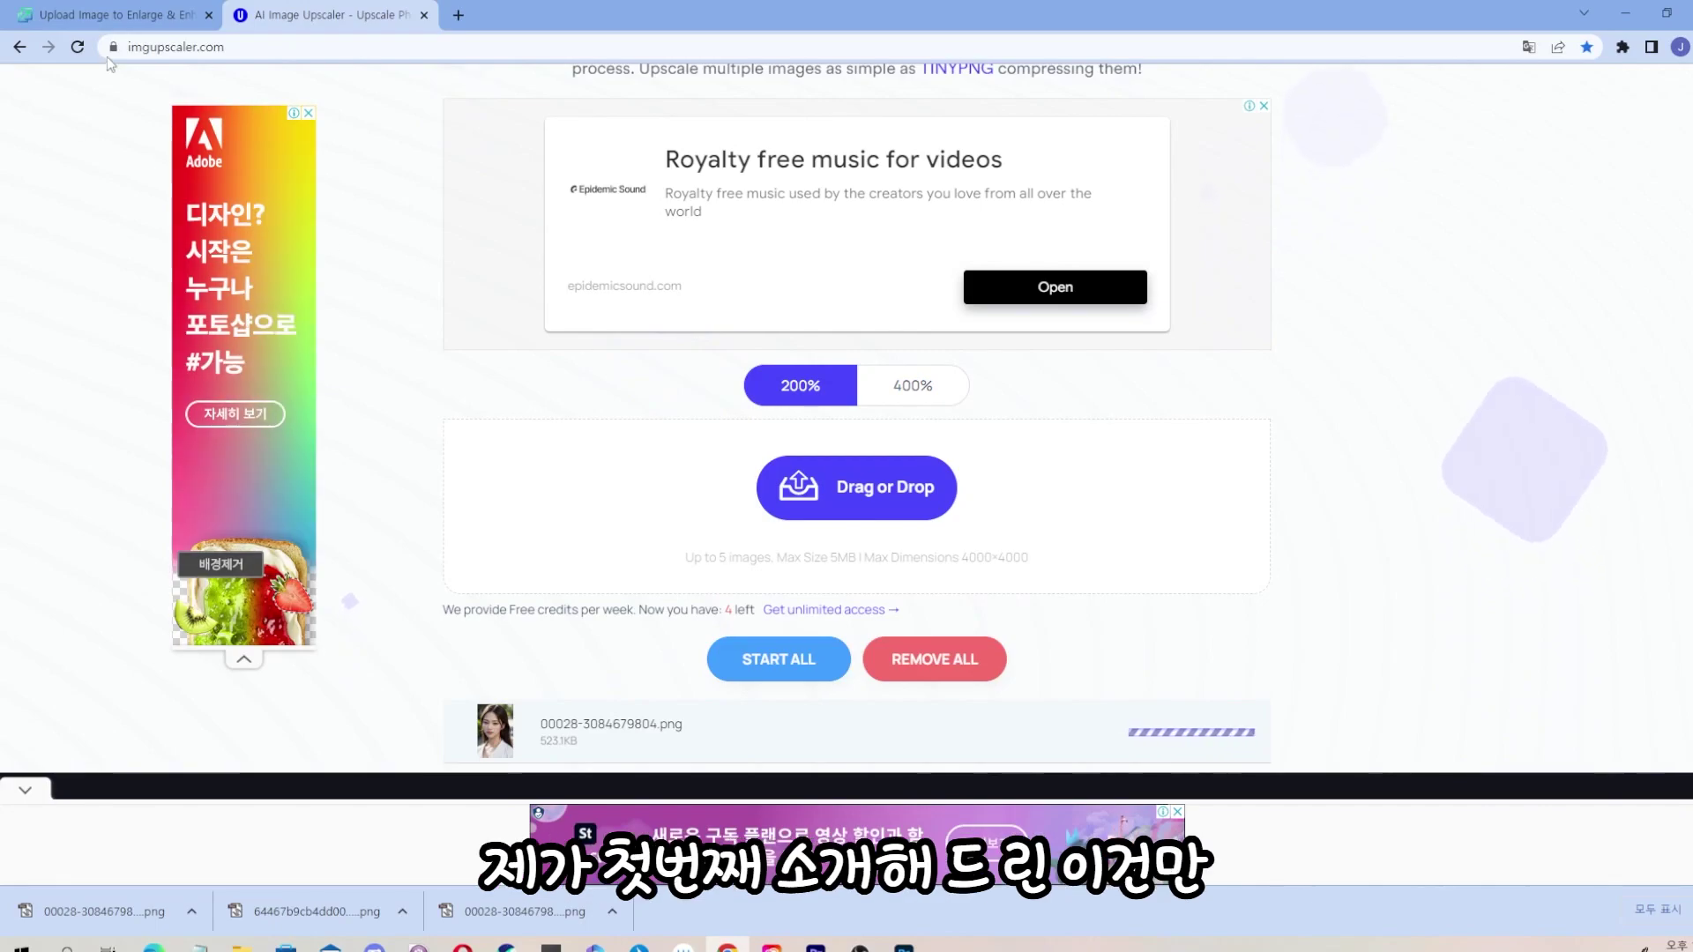
Check the 4x option on the Upscale.media page, and download the 200% upscaled portrait from ImgUpscaler.
left_click(111, 18)
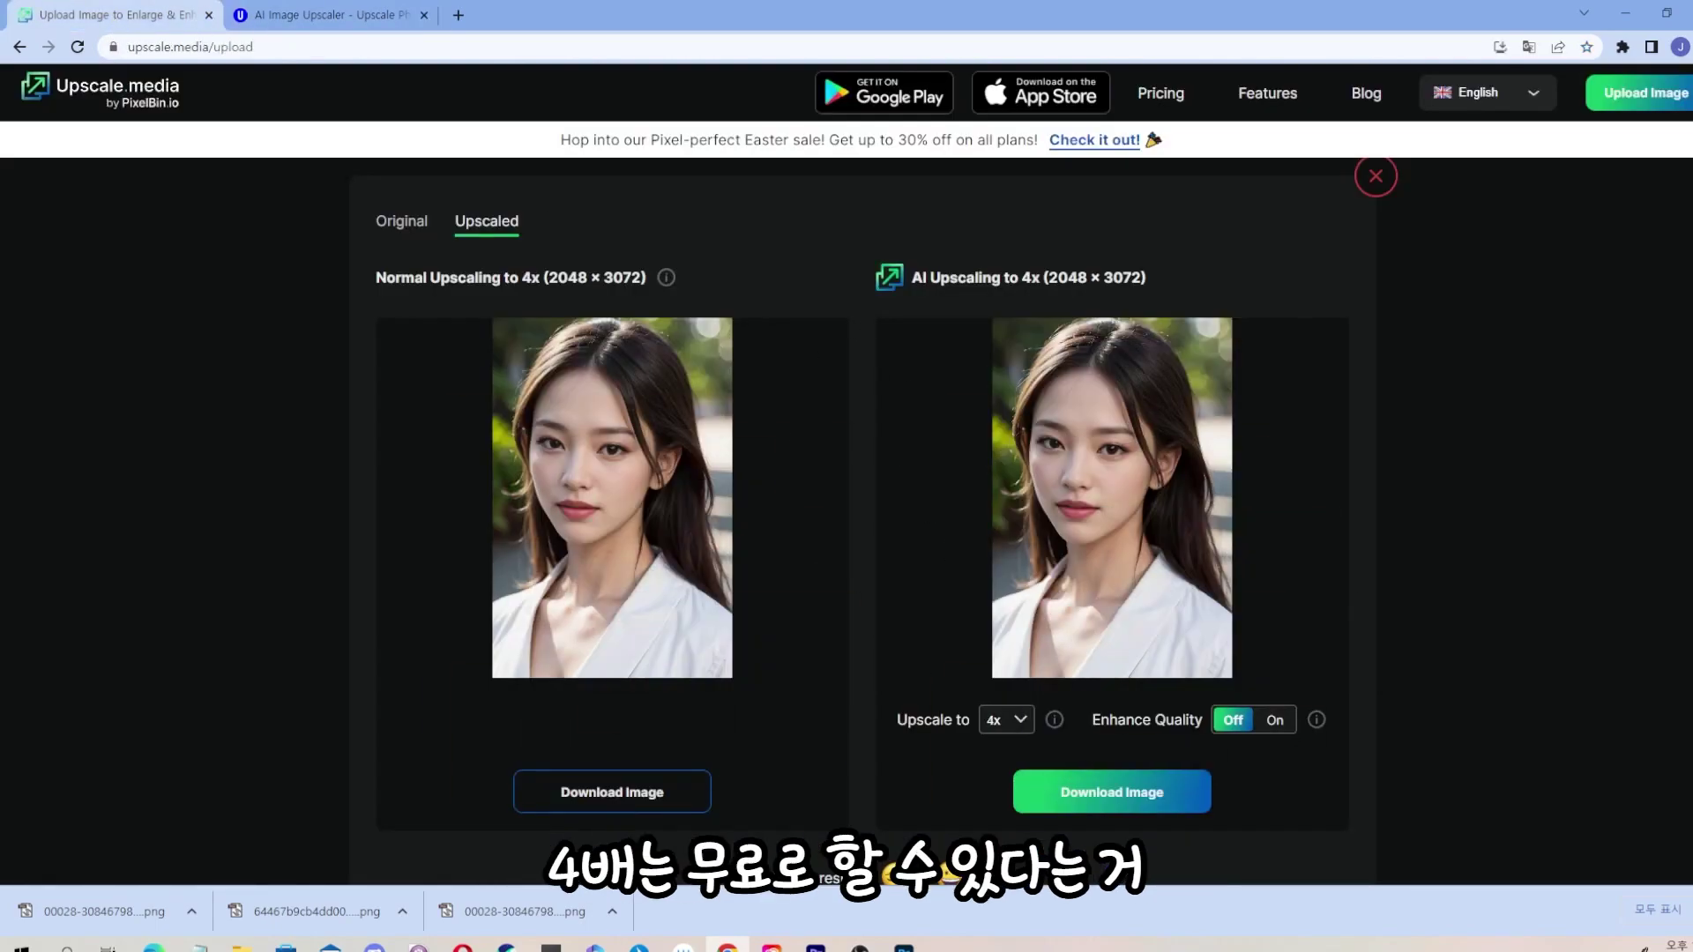
left_click(358, 16)
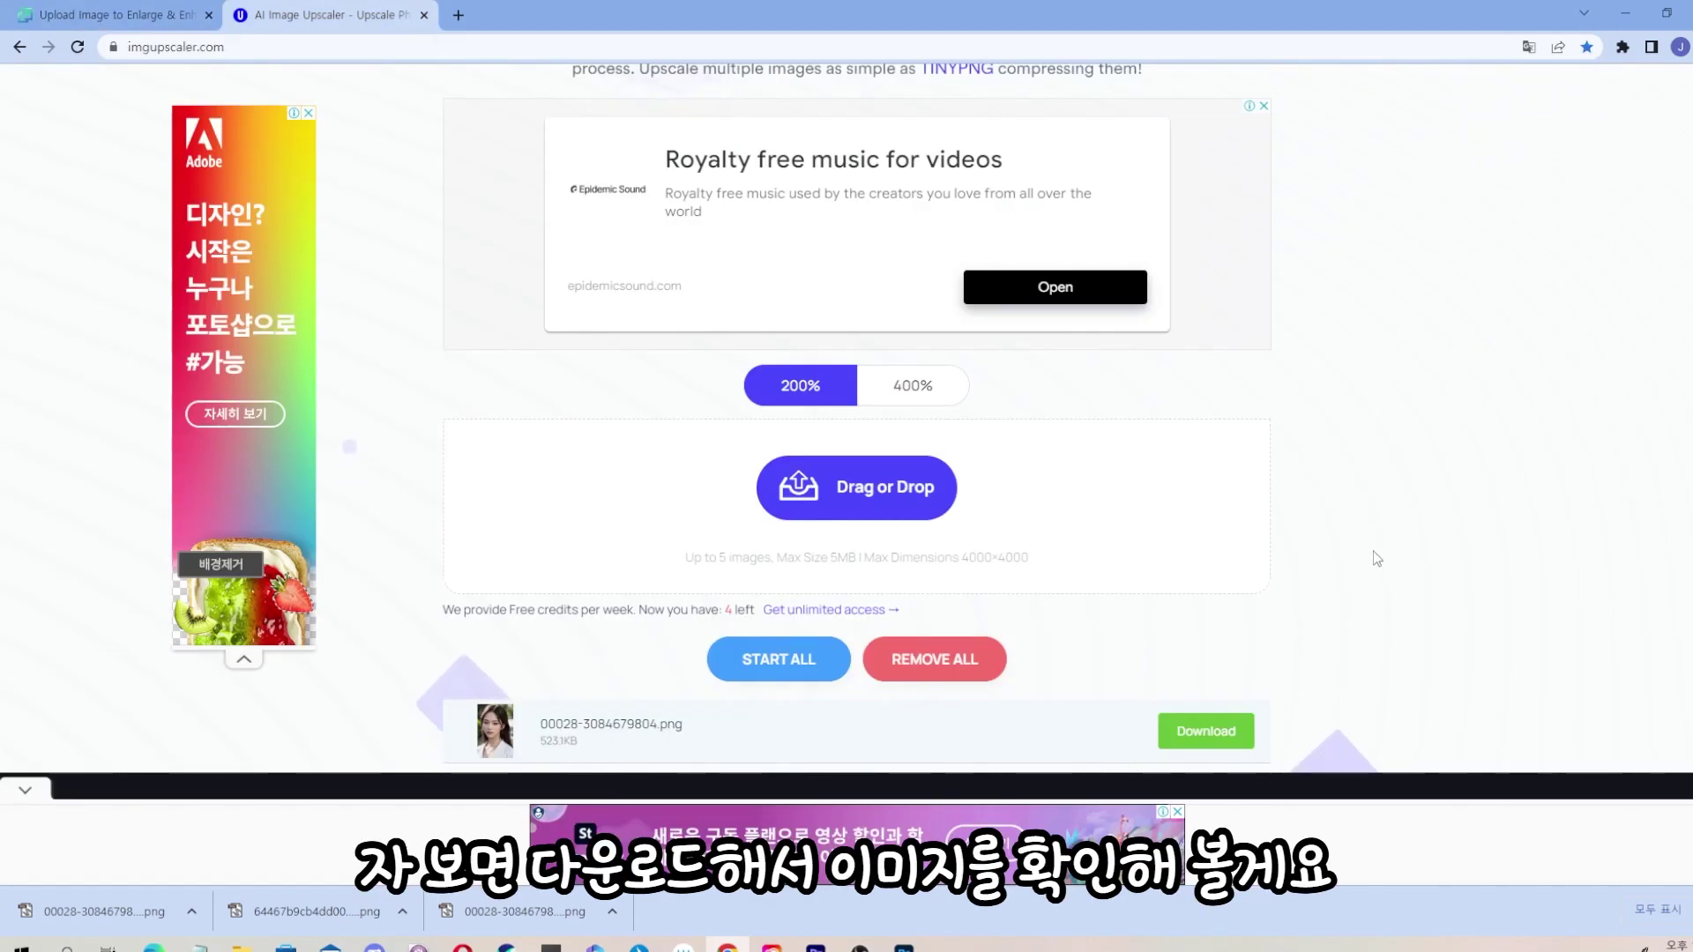
scroll(1322, 600, "down", 1)
left_click(1222, 643)
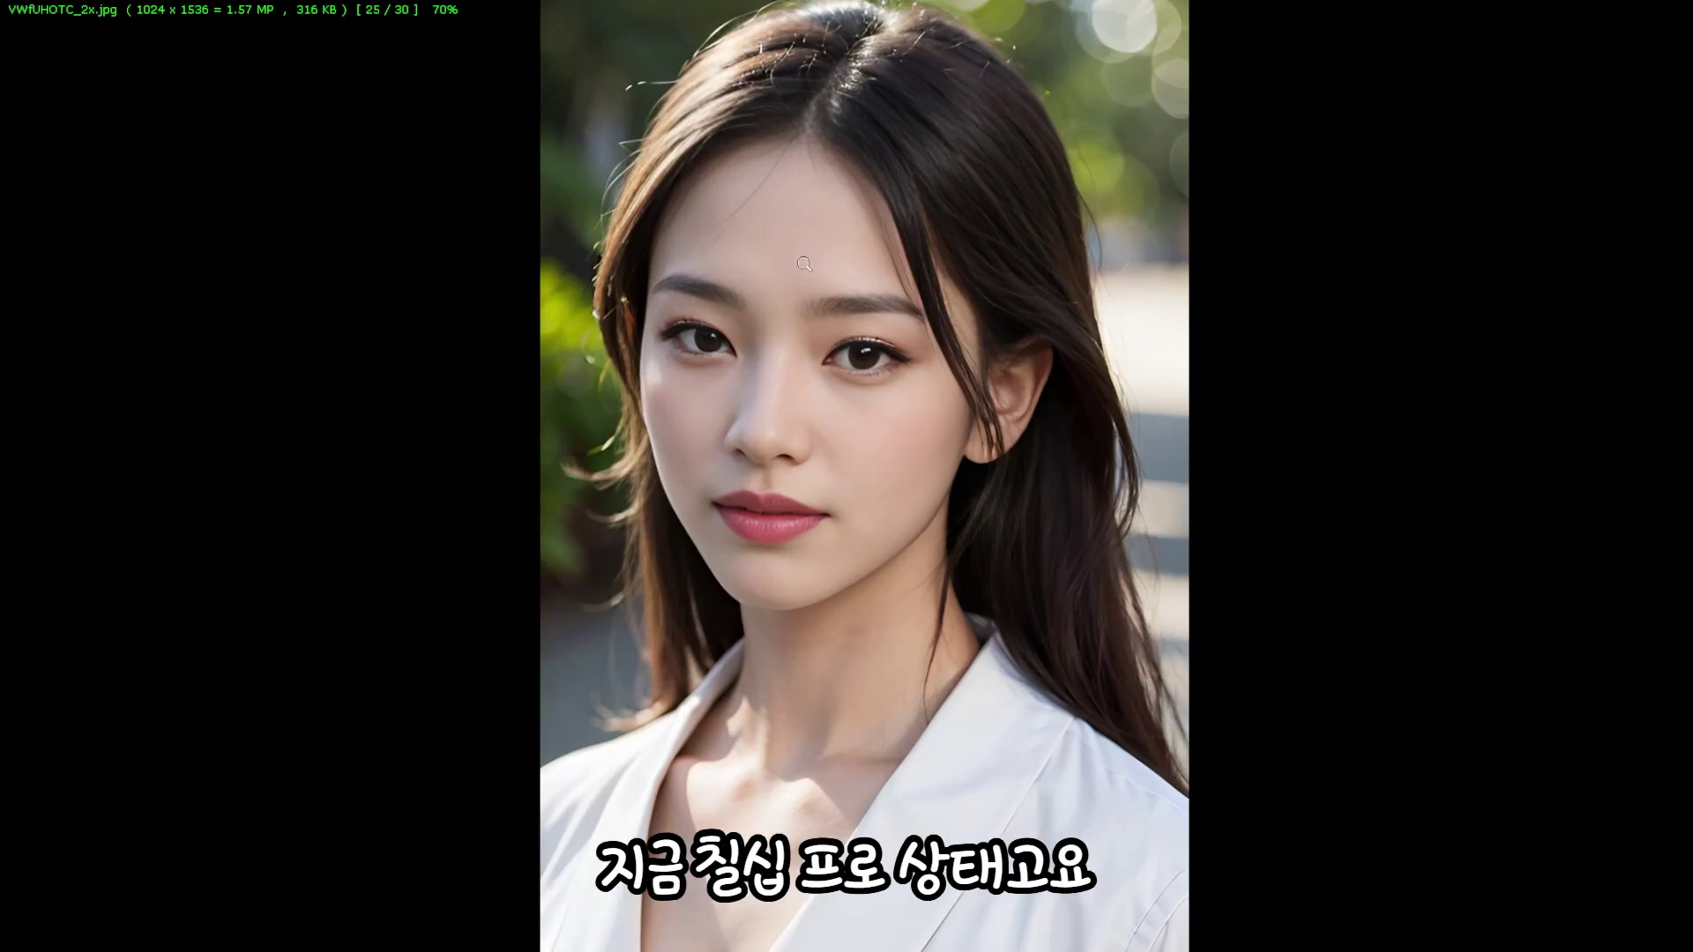
In the image viewer, inspect the face in the downloaded 2x portrait at 100% zoom and close the viewer.
left_click(843, 356)
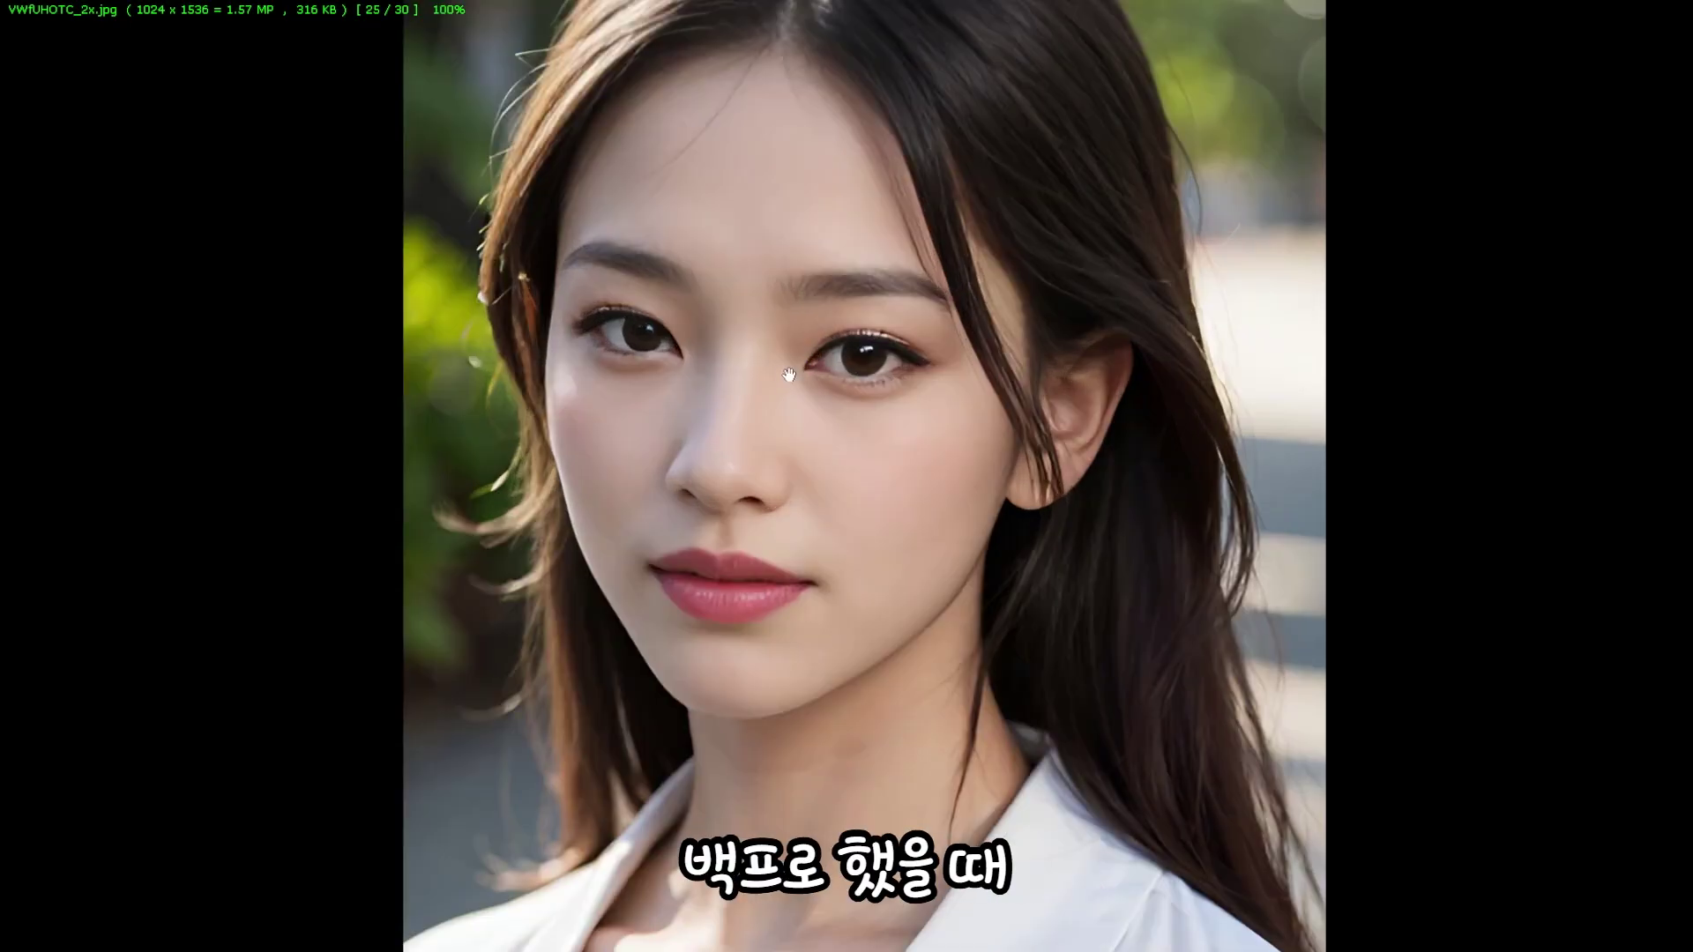
mouse_move(798, 420)
left_mouse_down()
mouse_move(809, 170)
mouse_move(813, 904)
mouse_move(815, 415)
left_mouse_up()
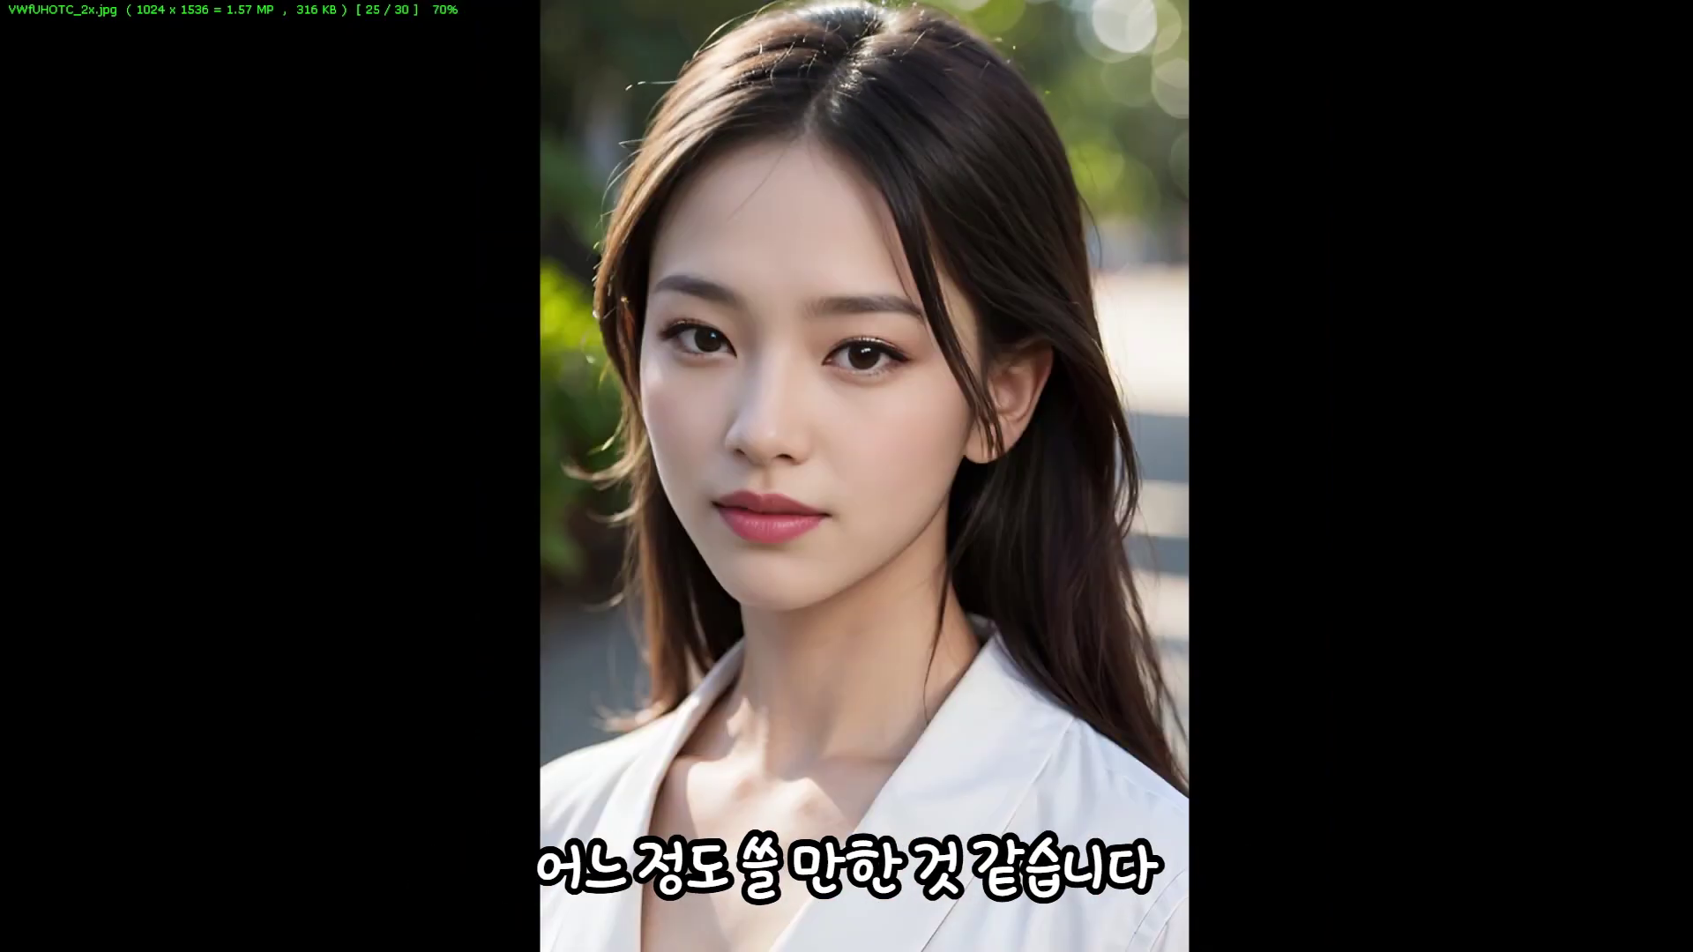
mouse_move(1166, 9)
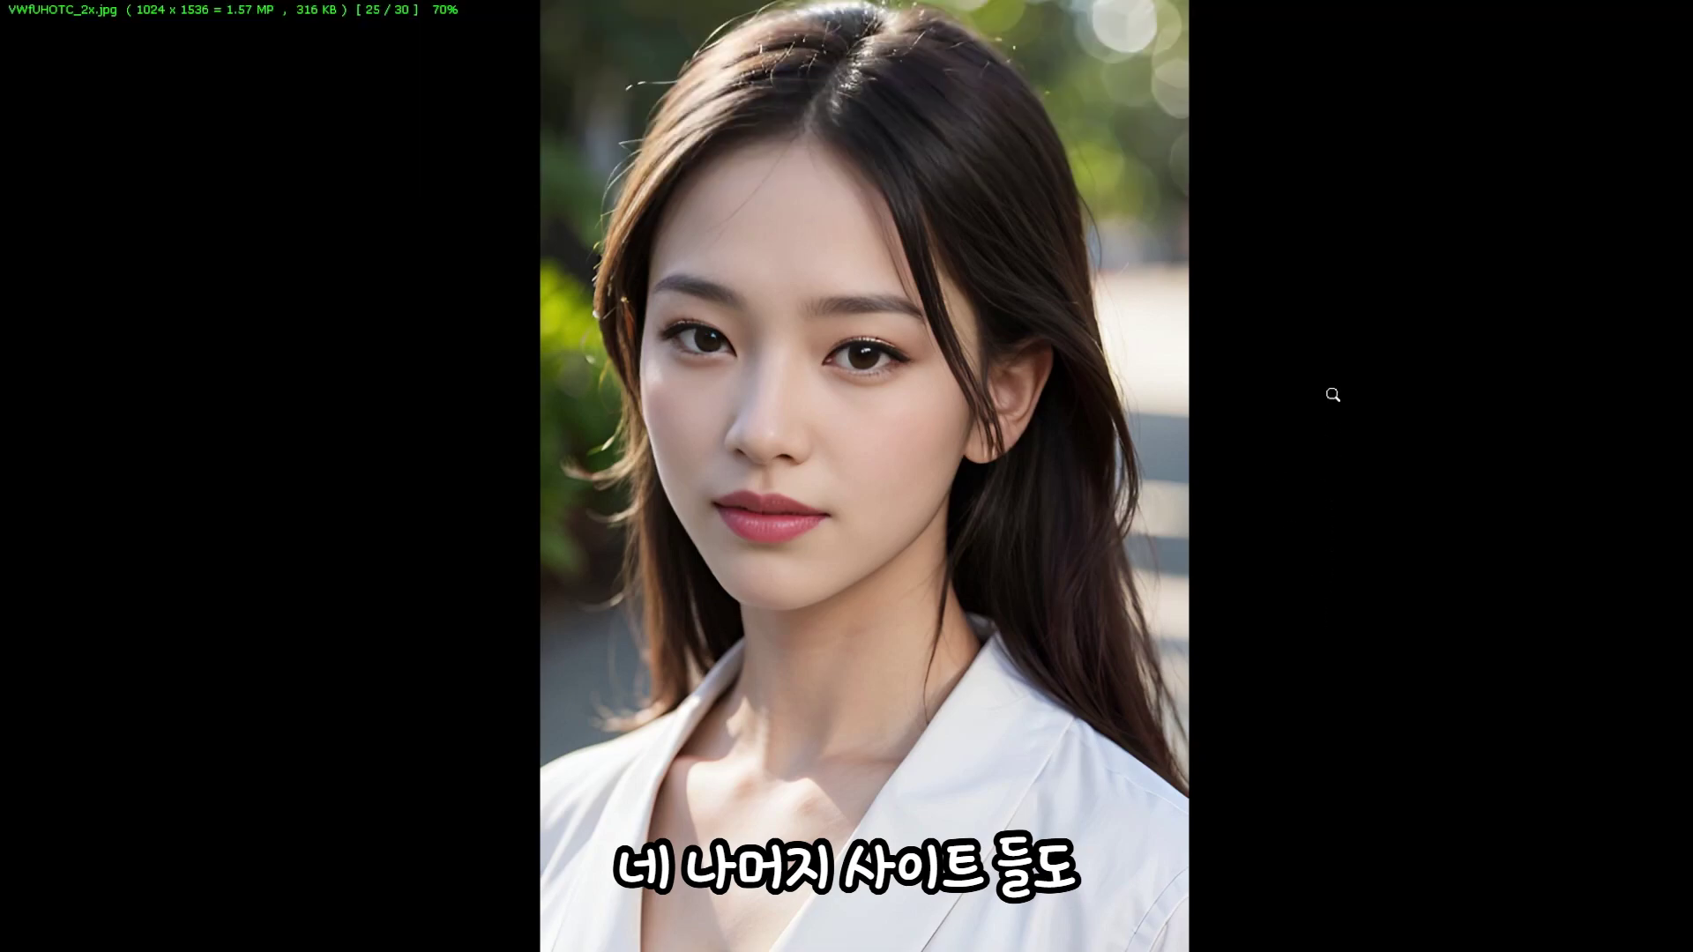
mouse_move(1667, 18)
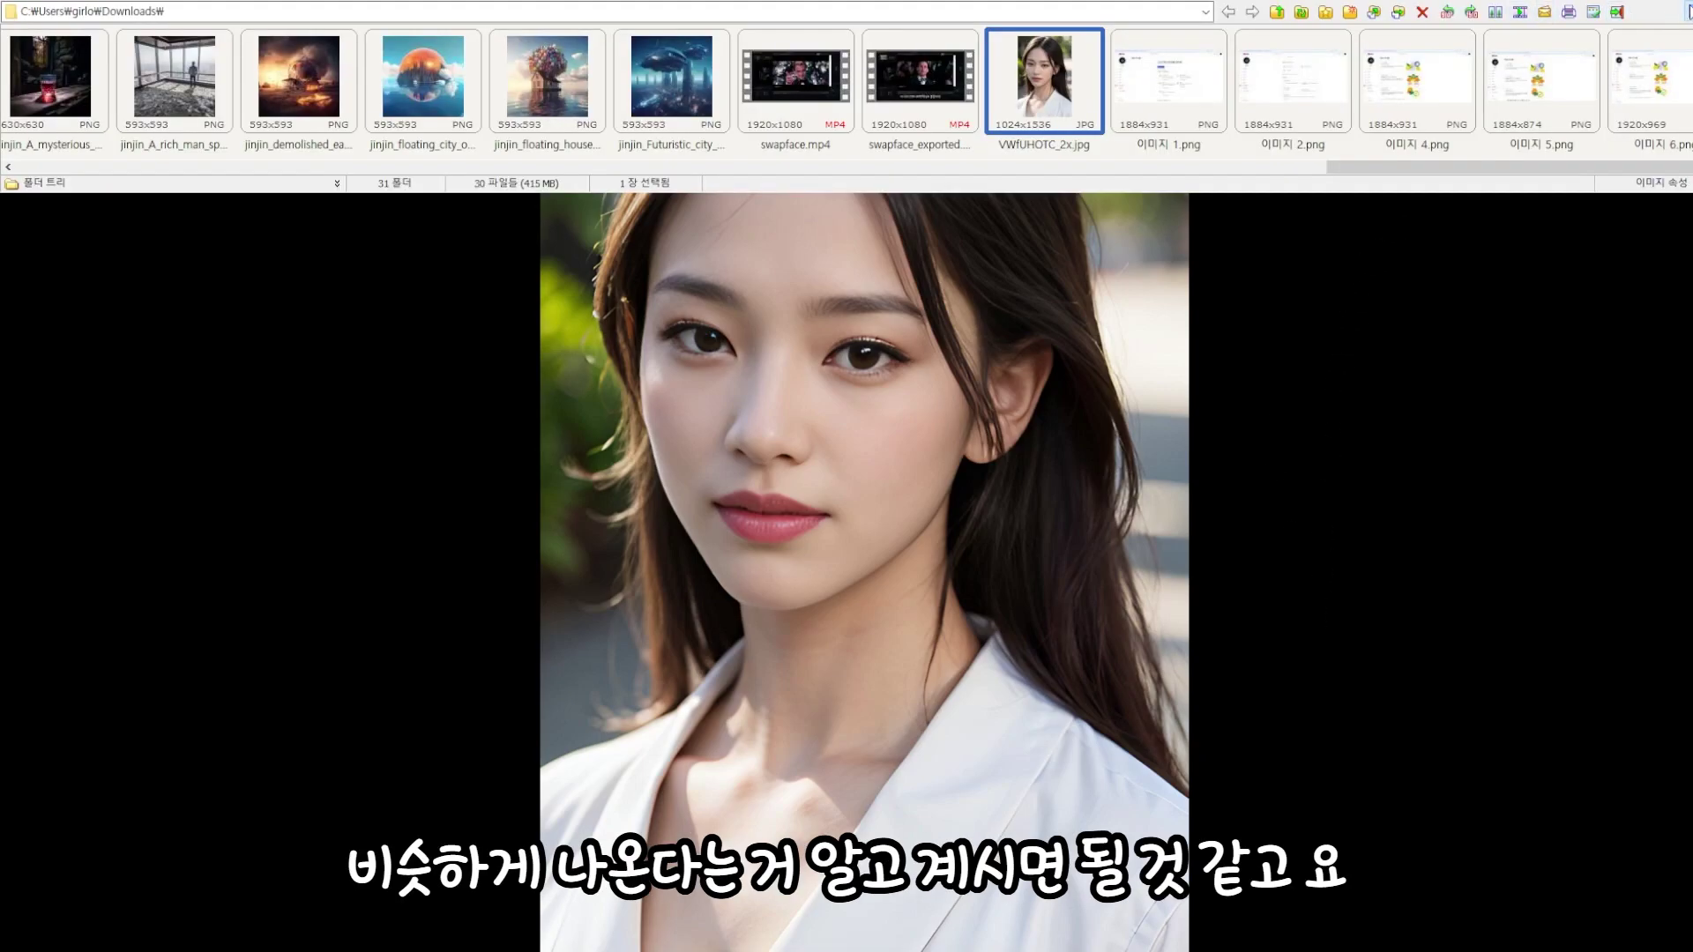
left_click(1687, 11)
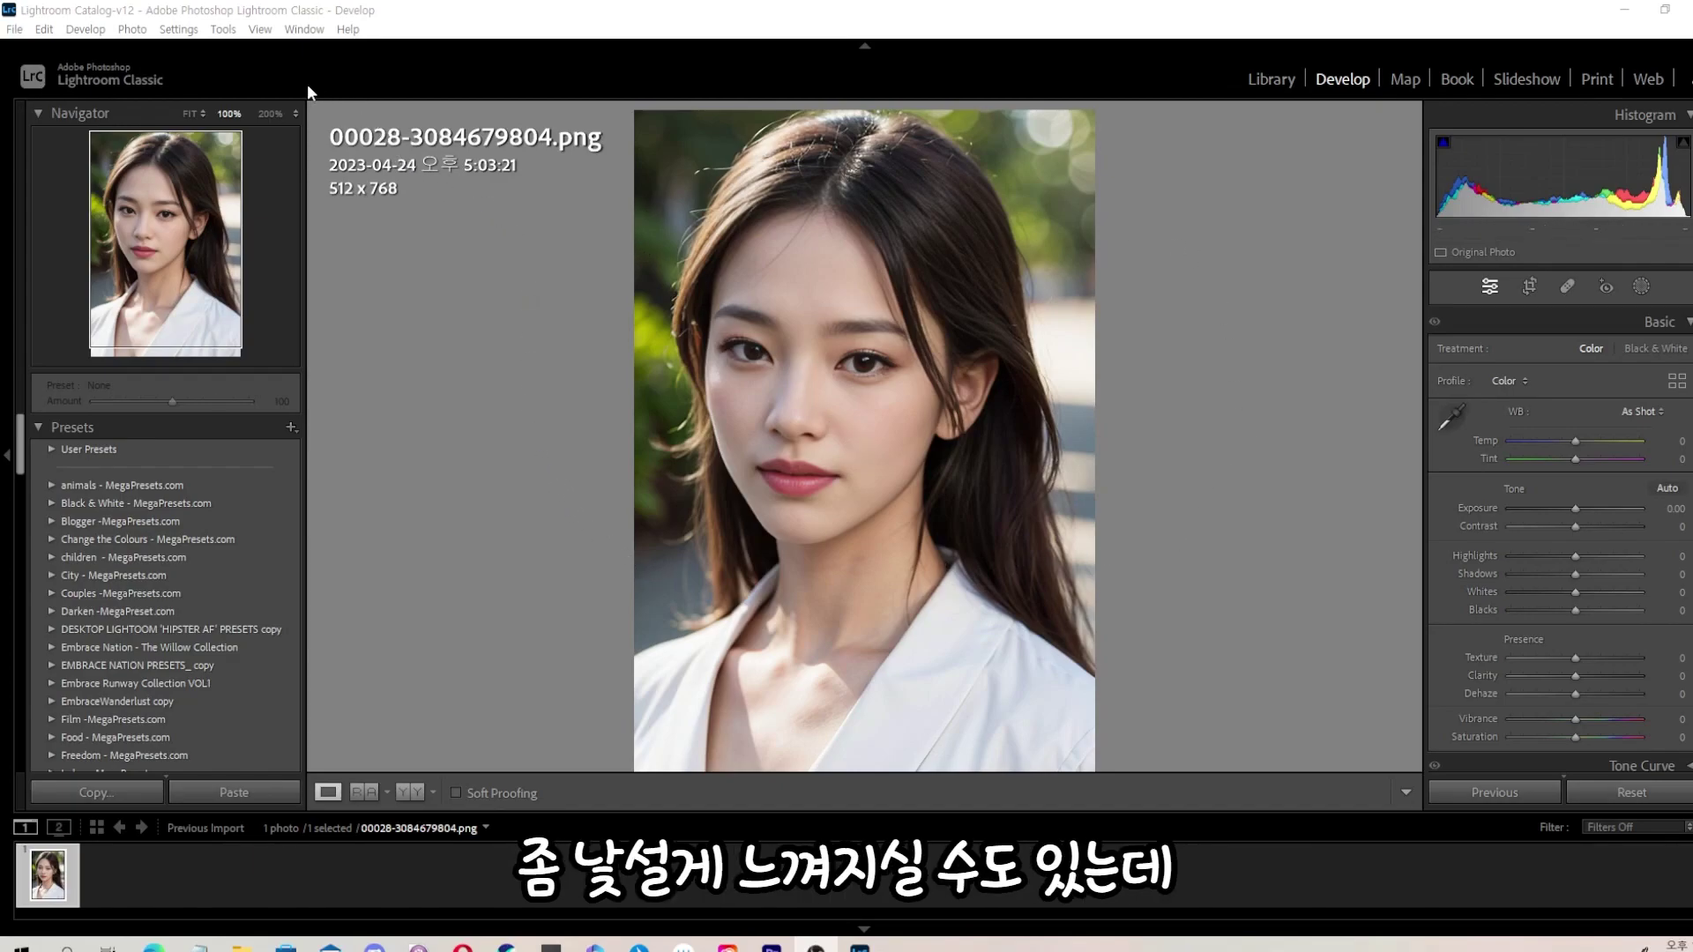
In Lightroom Classic, enhance the portrait with Super Resolution and Create Stack enabled, checking the eye in the preview before applying.
left_click(133, 31)
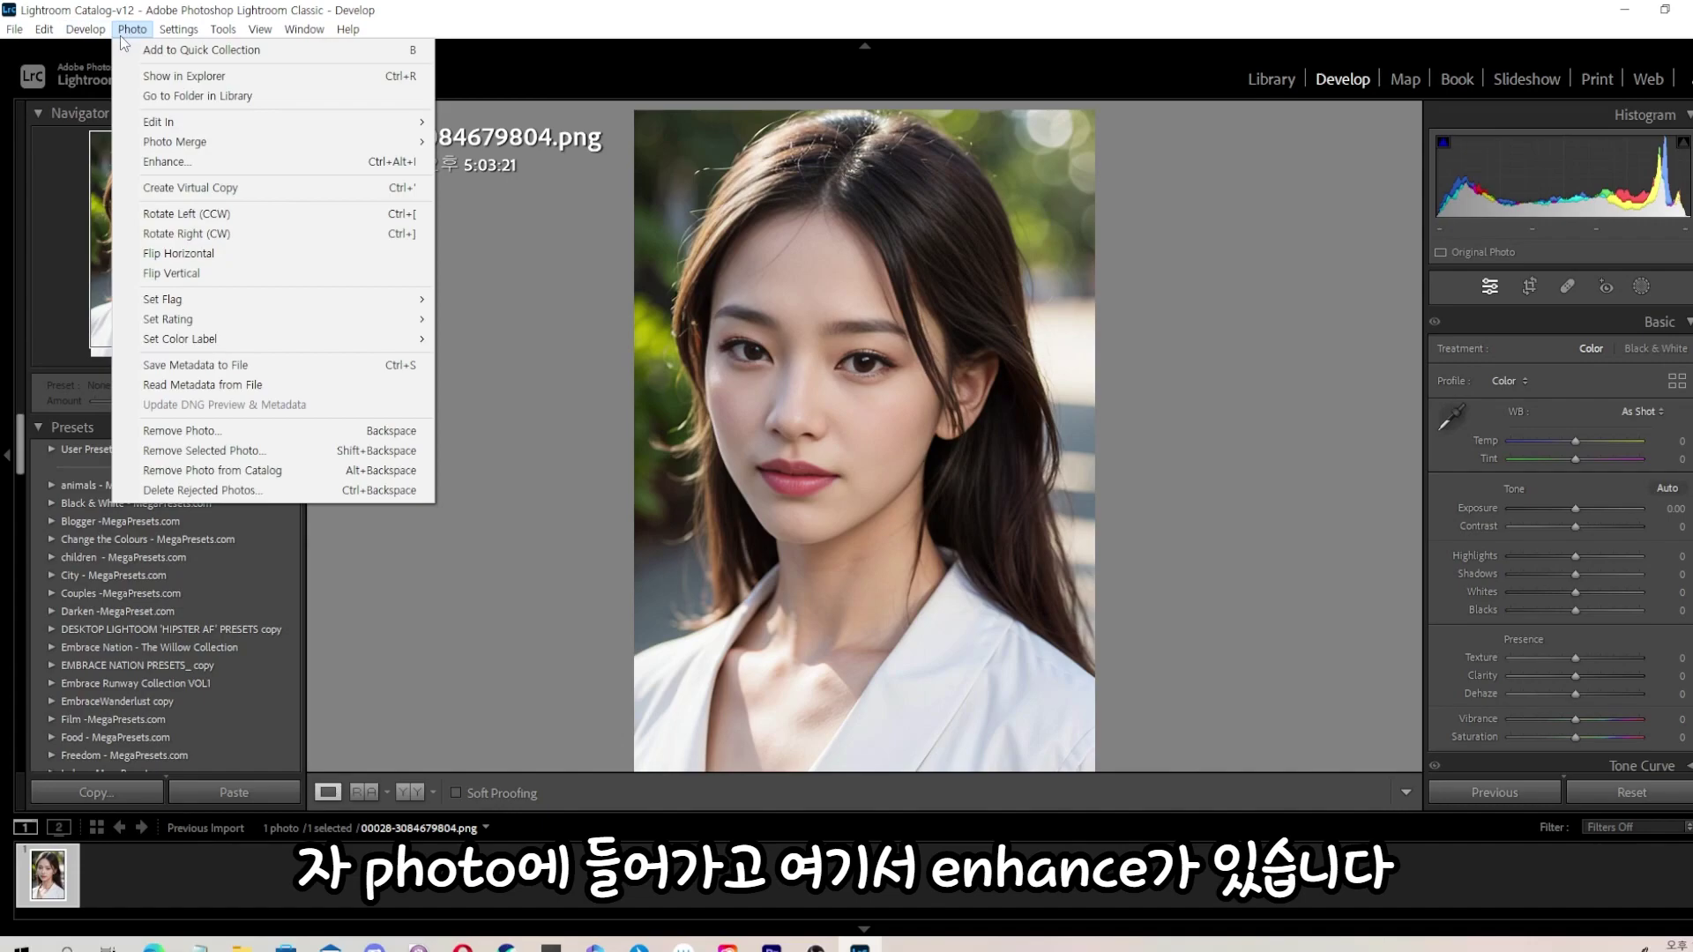
left_click(167, 163)
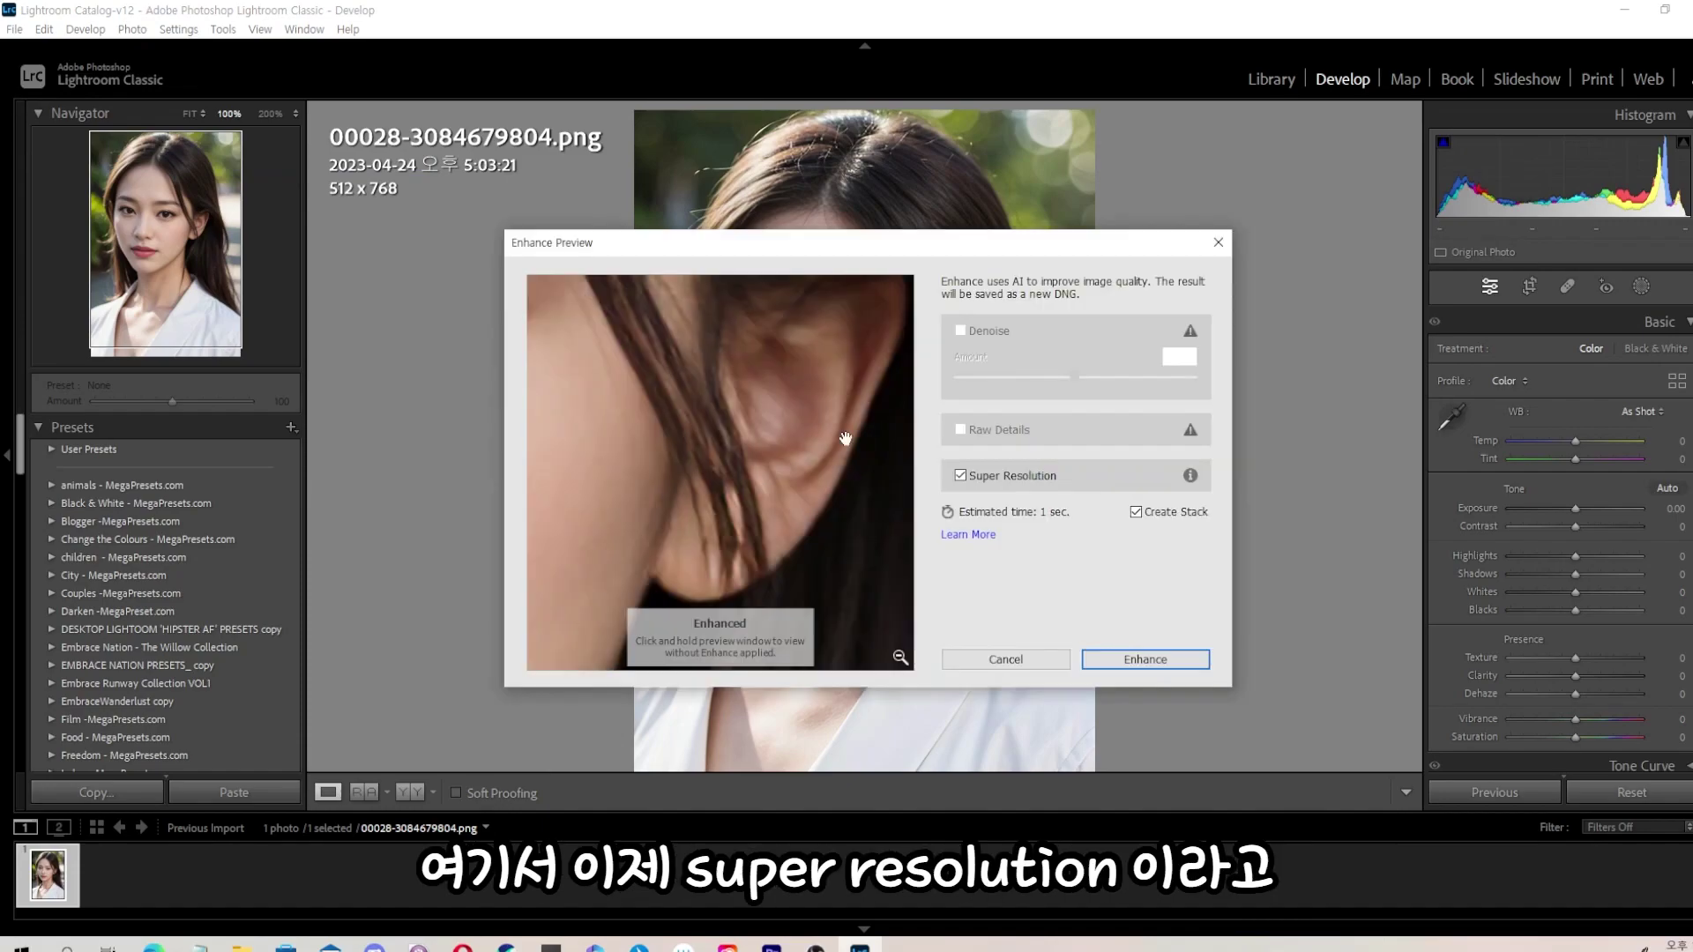
left_click_drag(646, 441, 917, 526)
left_click_drag(738, 462, 718, 511)
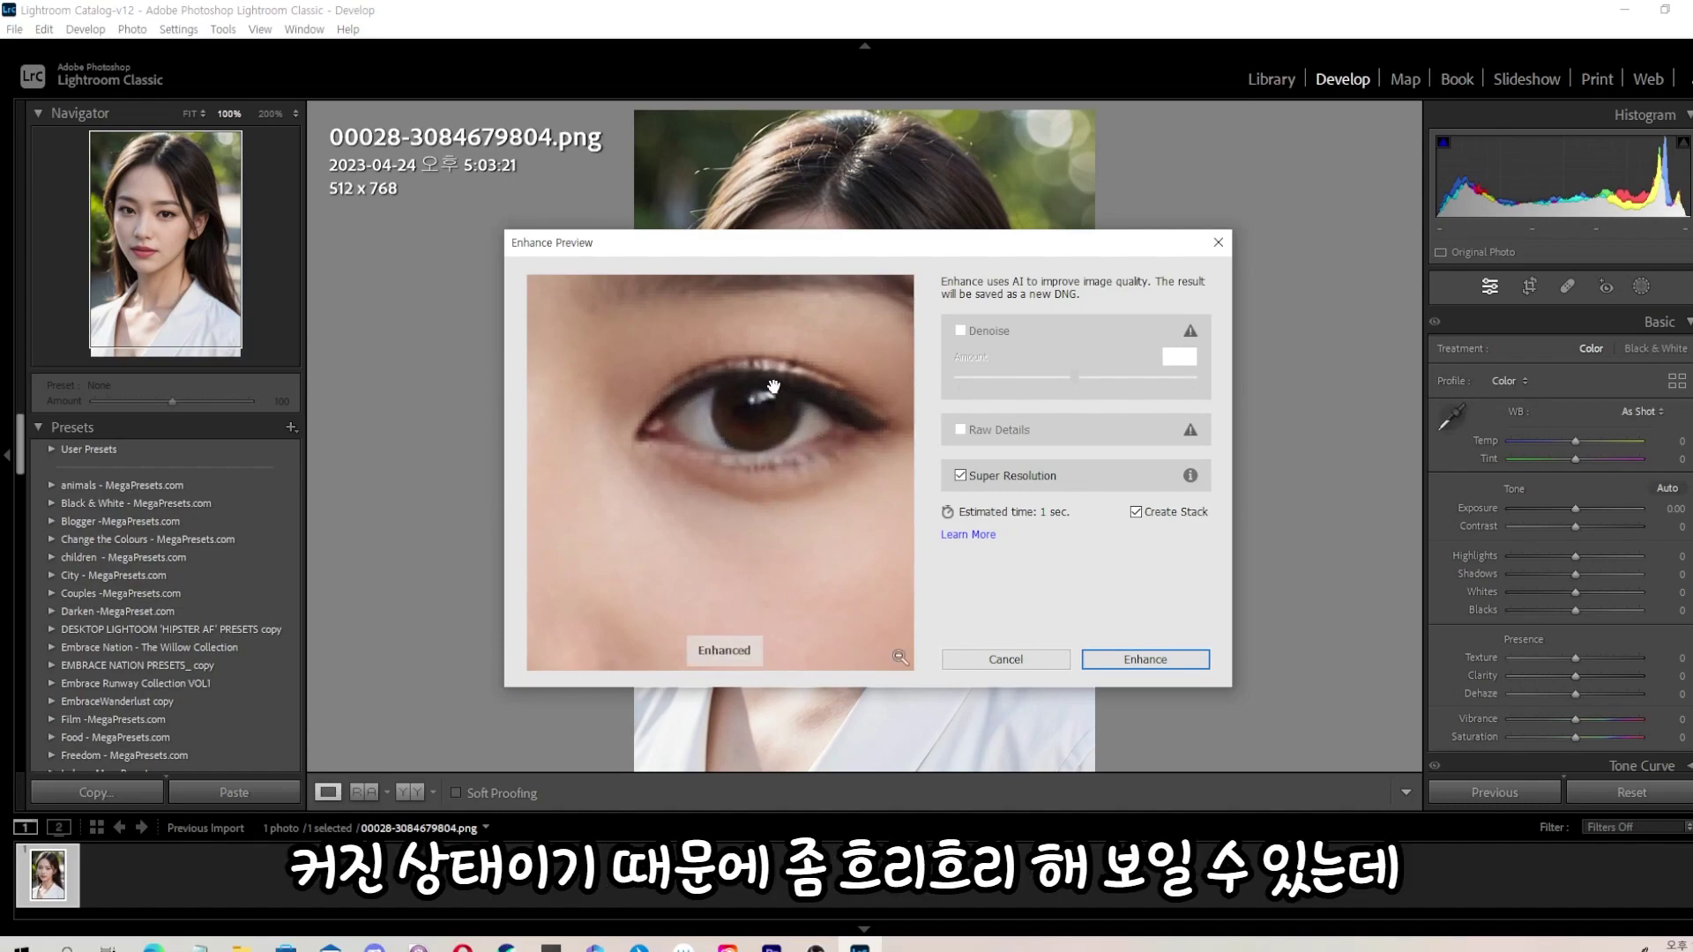
left_click(777, 490)
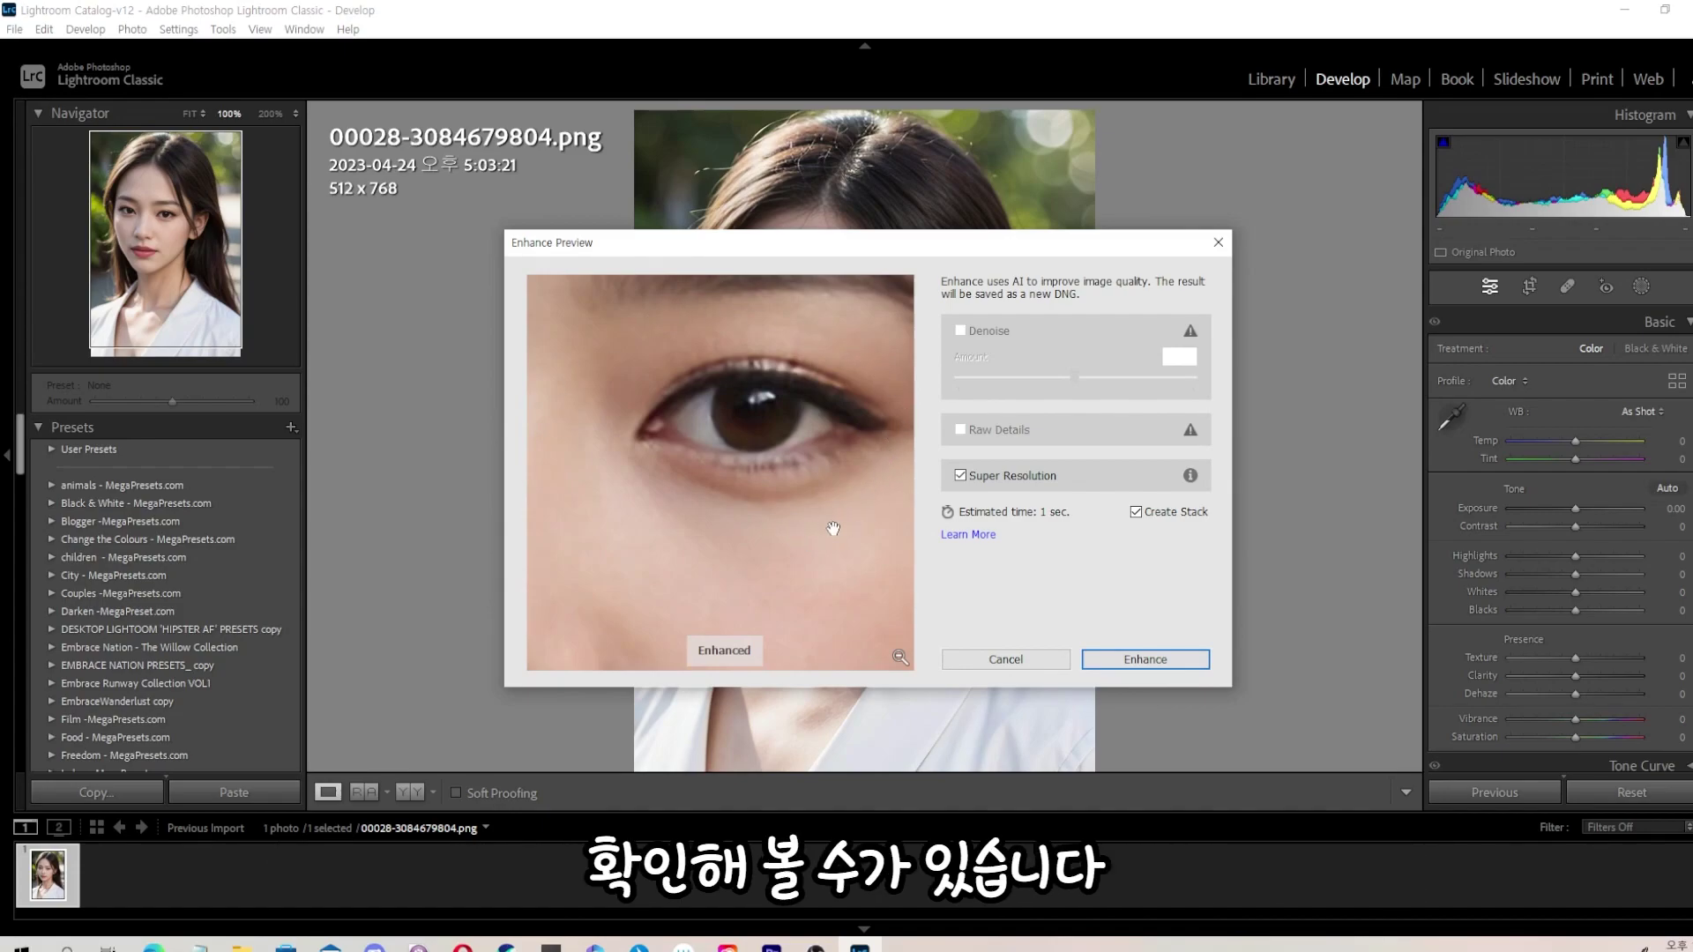
left_click(1137, 661)
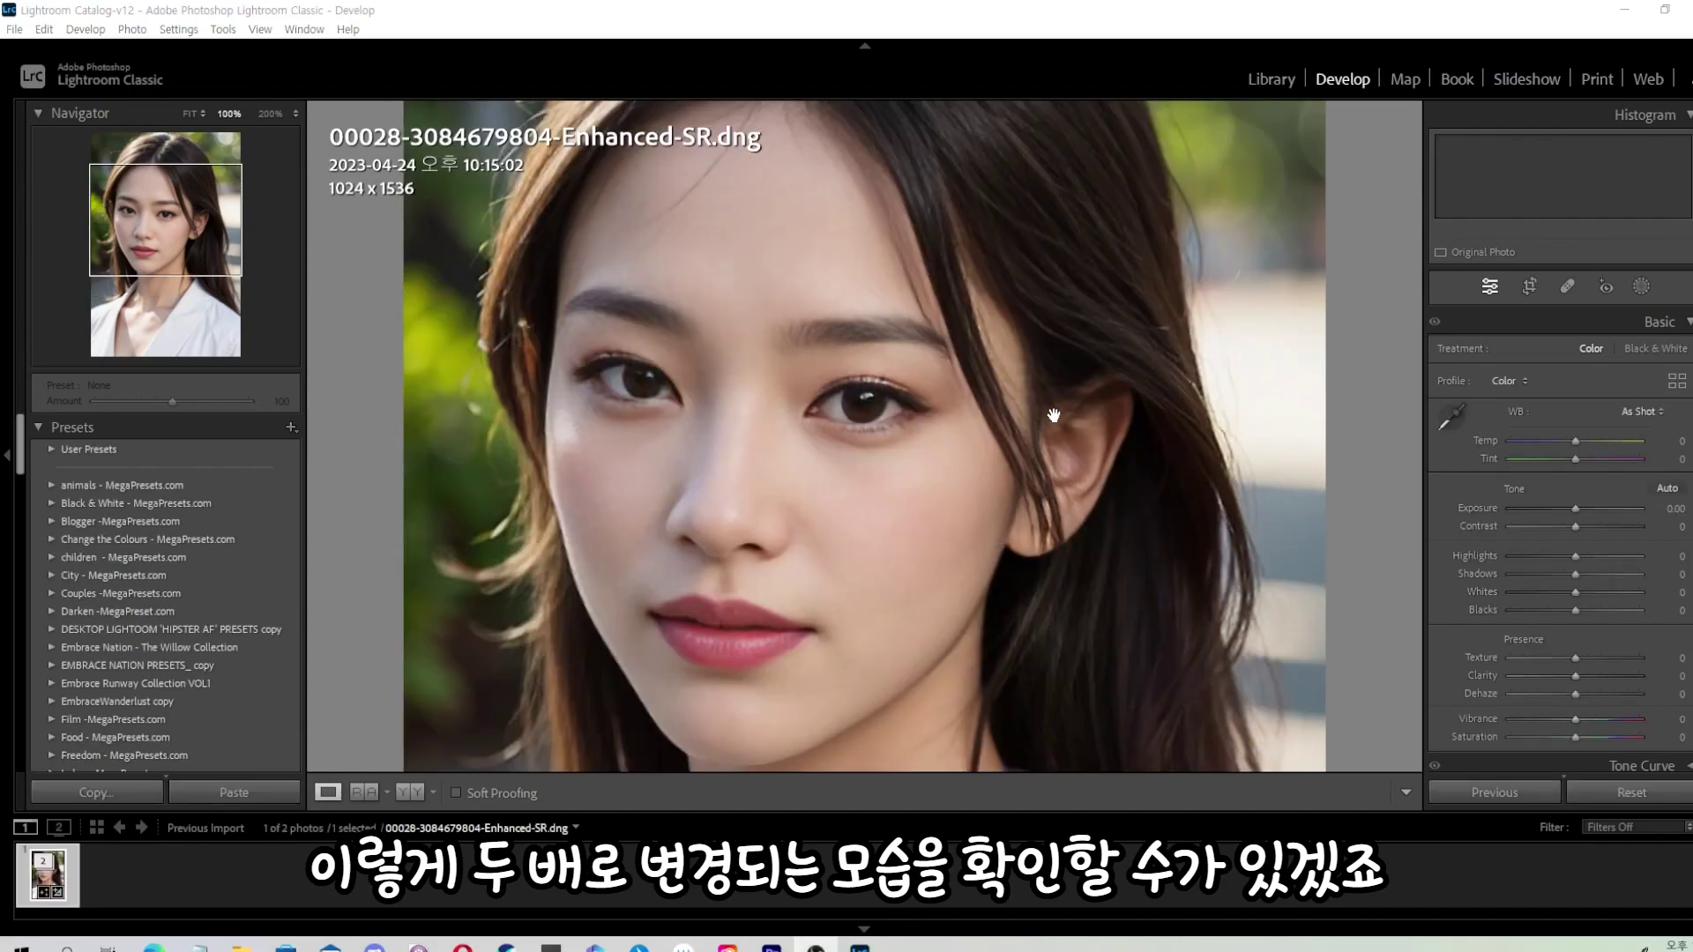
Examine the hair, facial skin, eyes and clothing of the Super Resolution portrait at 100% zoom.
scroll(909, 335, "up", 3)
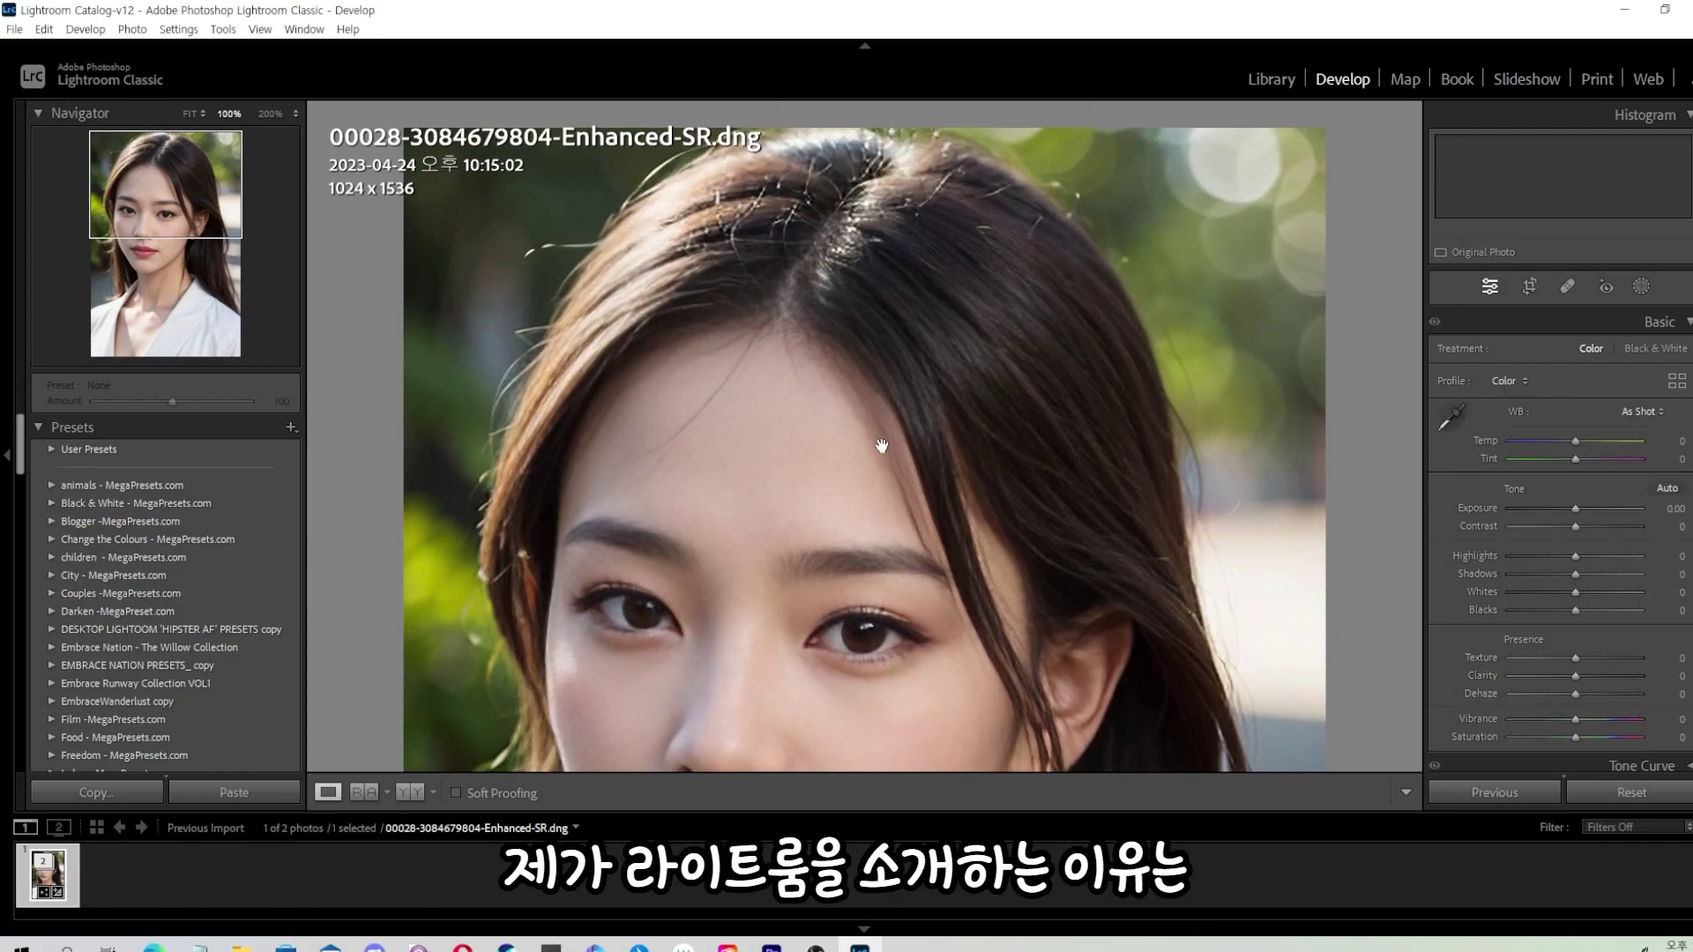
left_click_drag(882, 445, 898, 522)
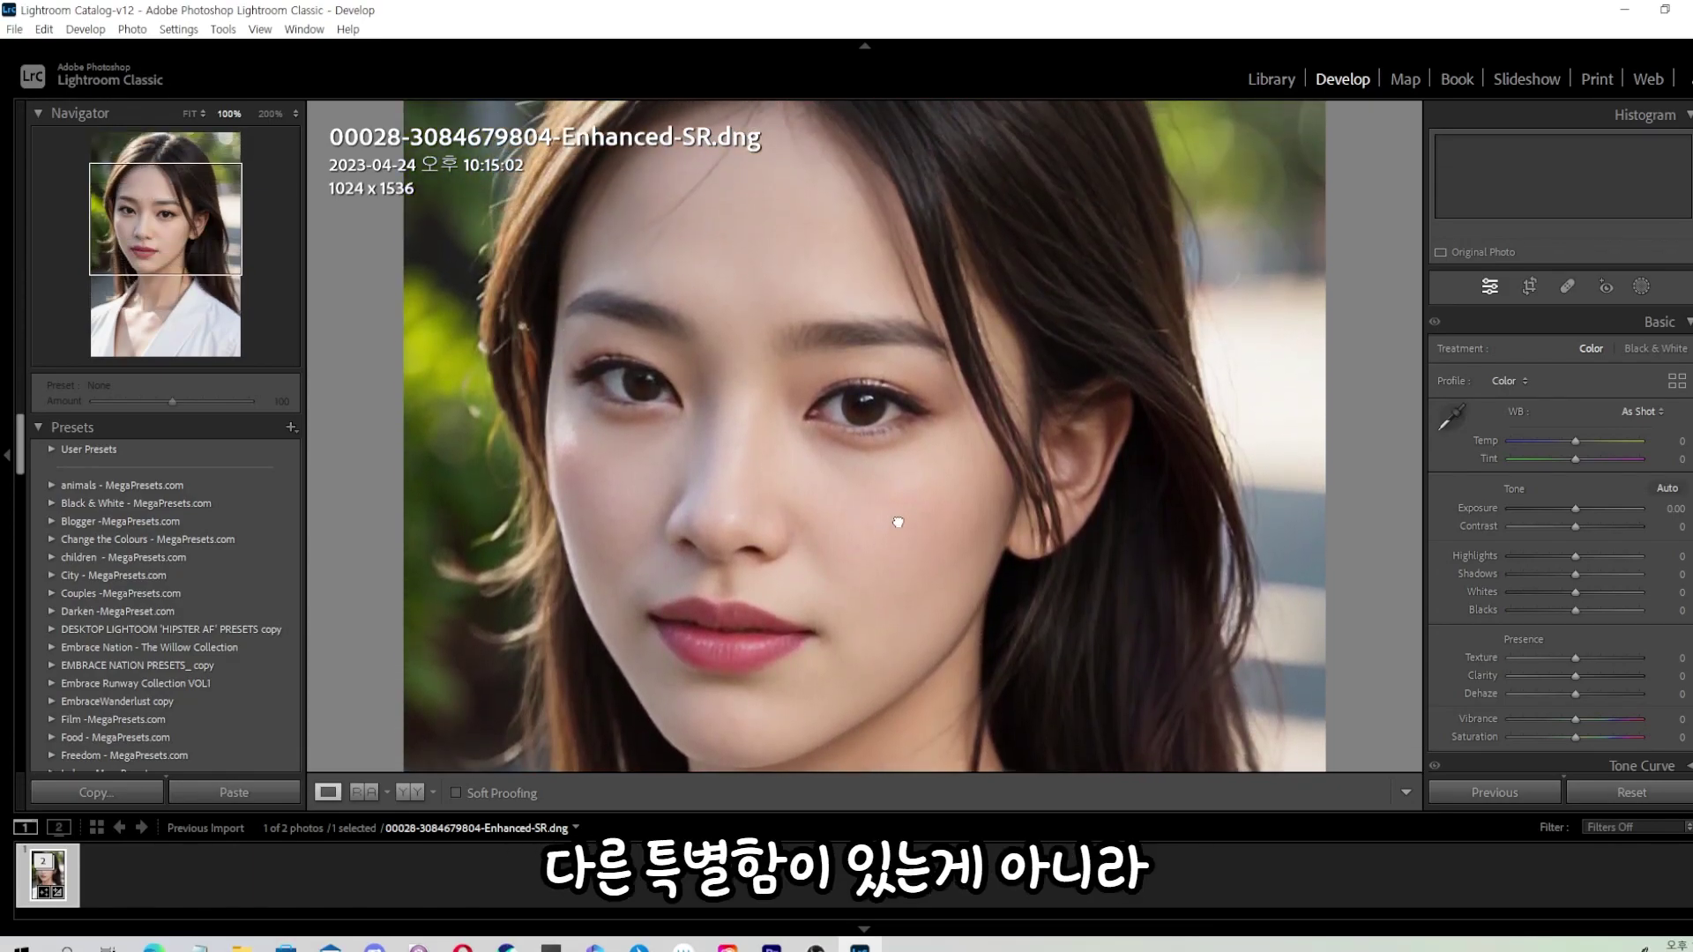
left_click_drag(786, 227, 832, 349)
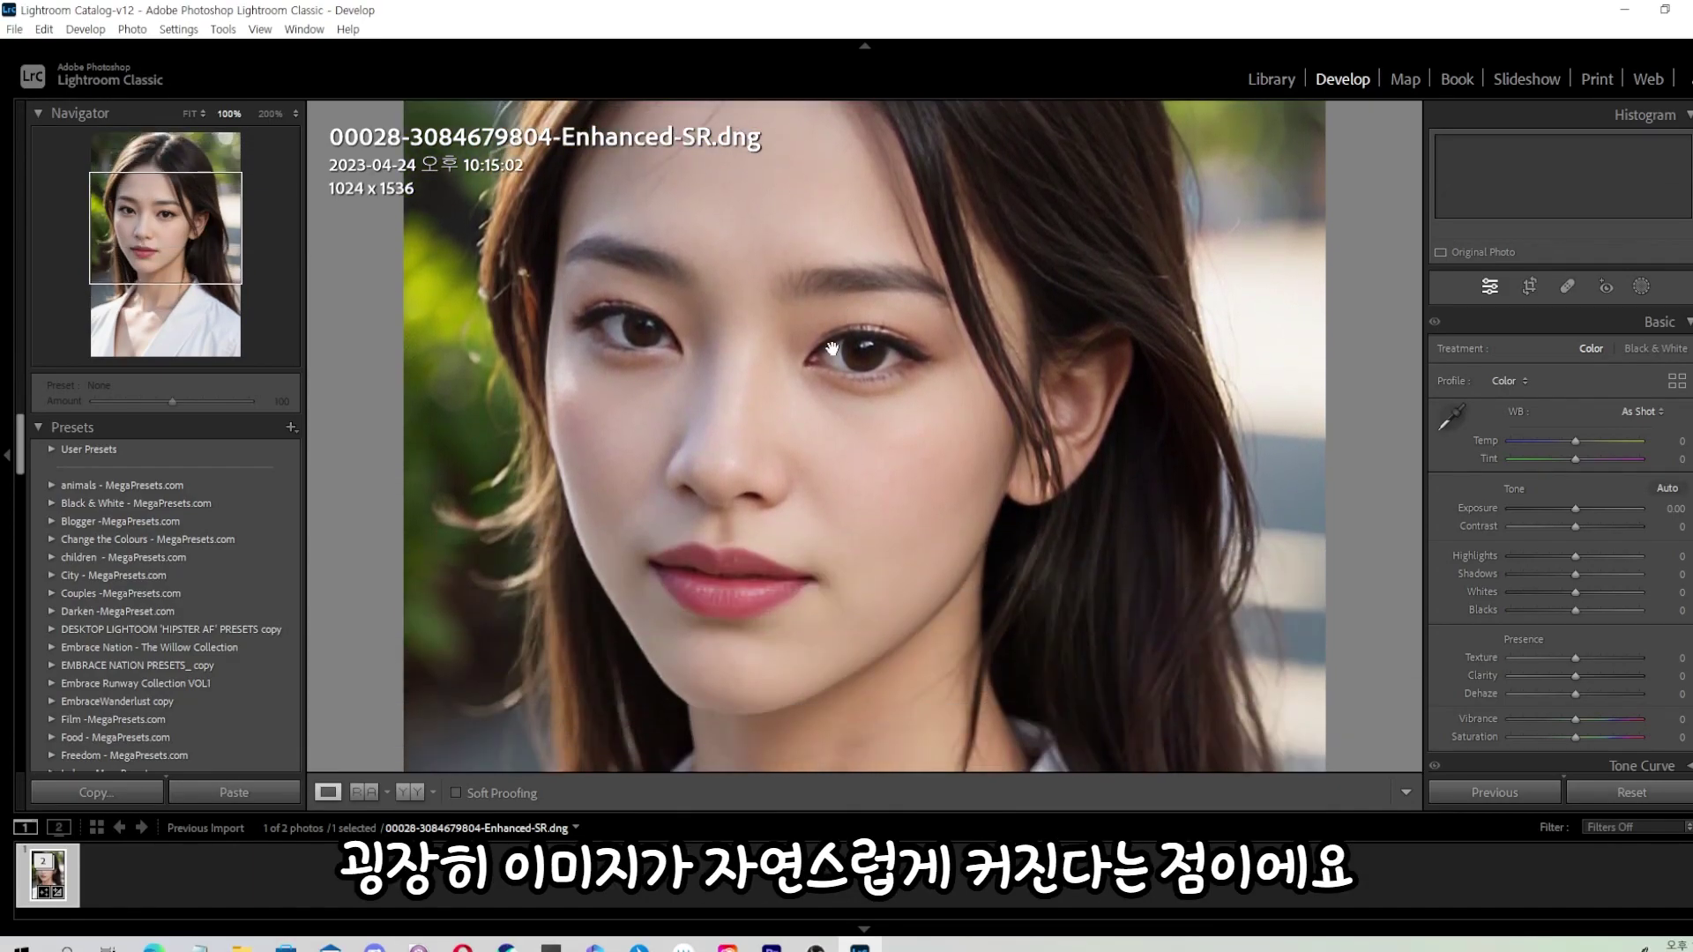
left_click_drag(851, 433, 805, 462)
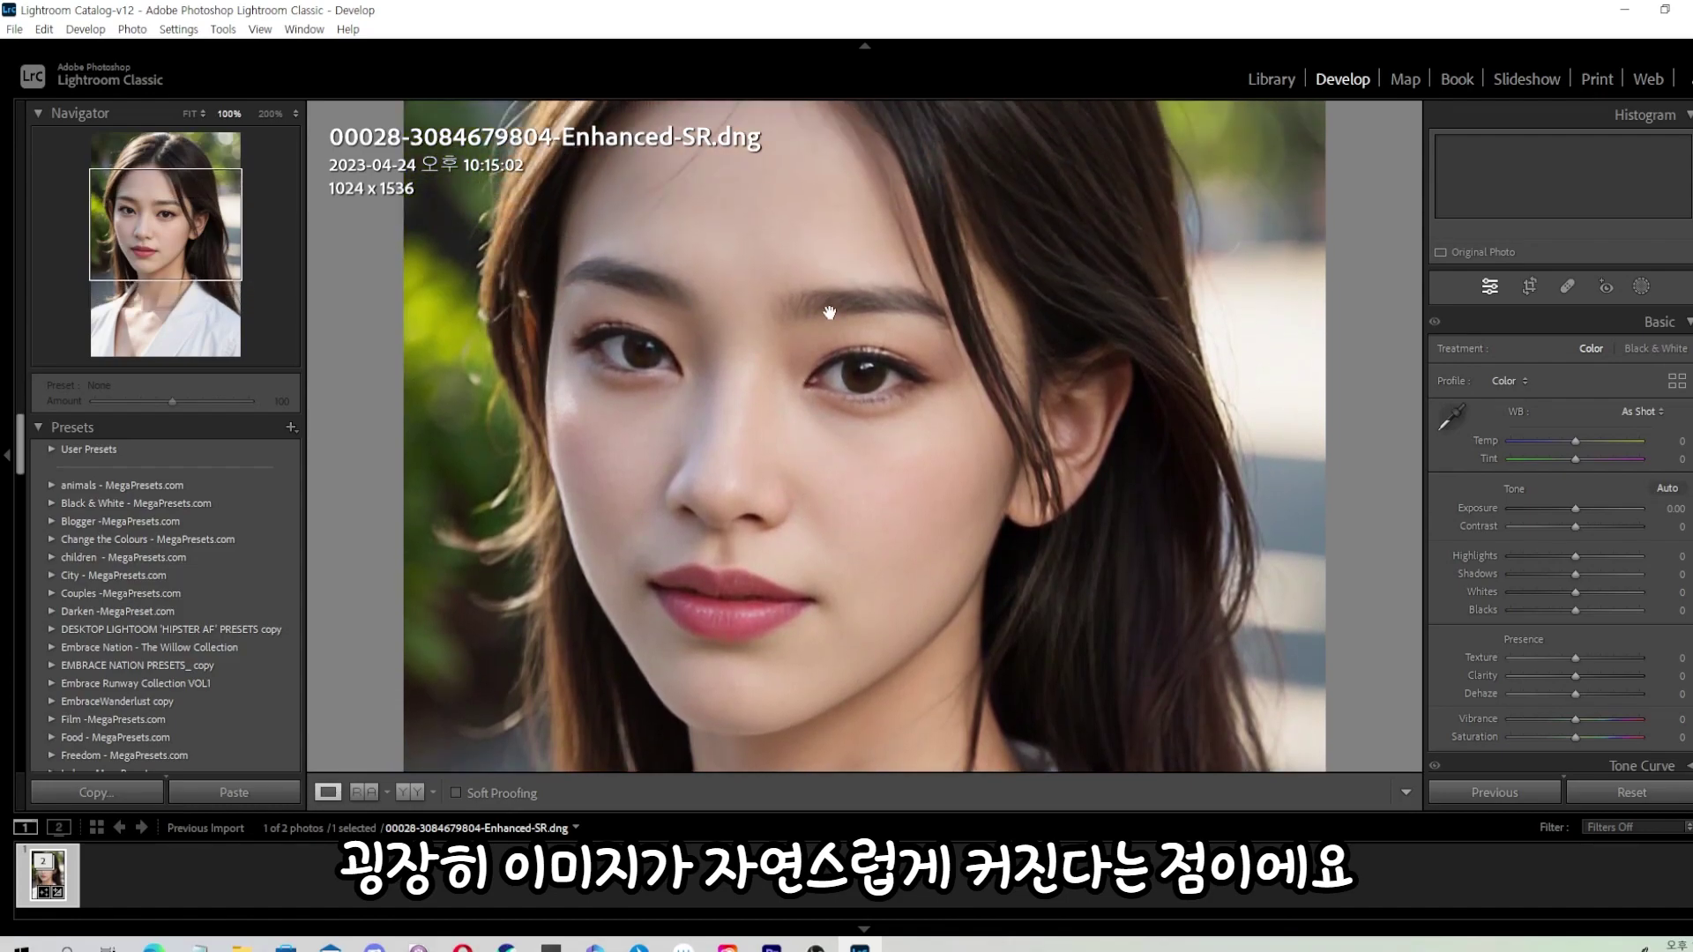
left_click_drag(929, 246, 934, 472)
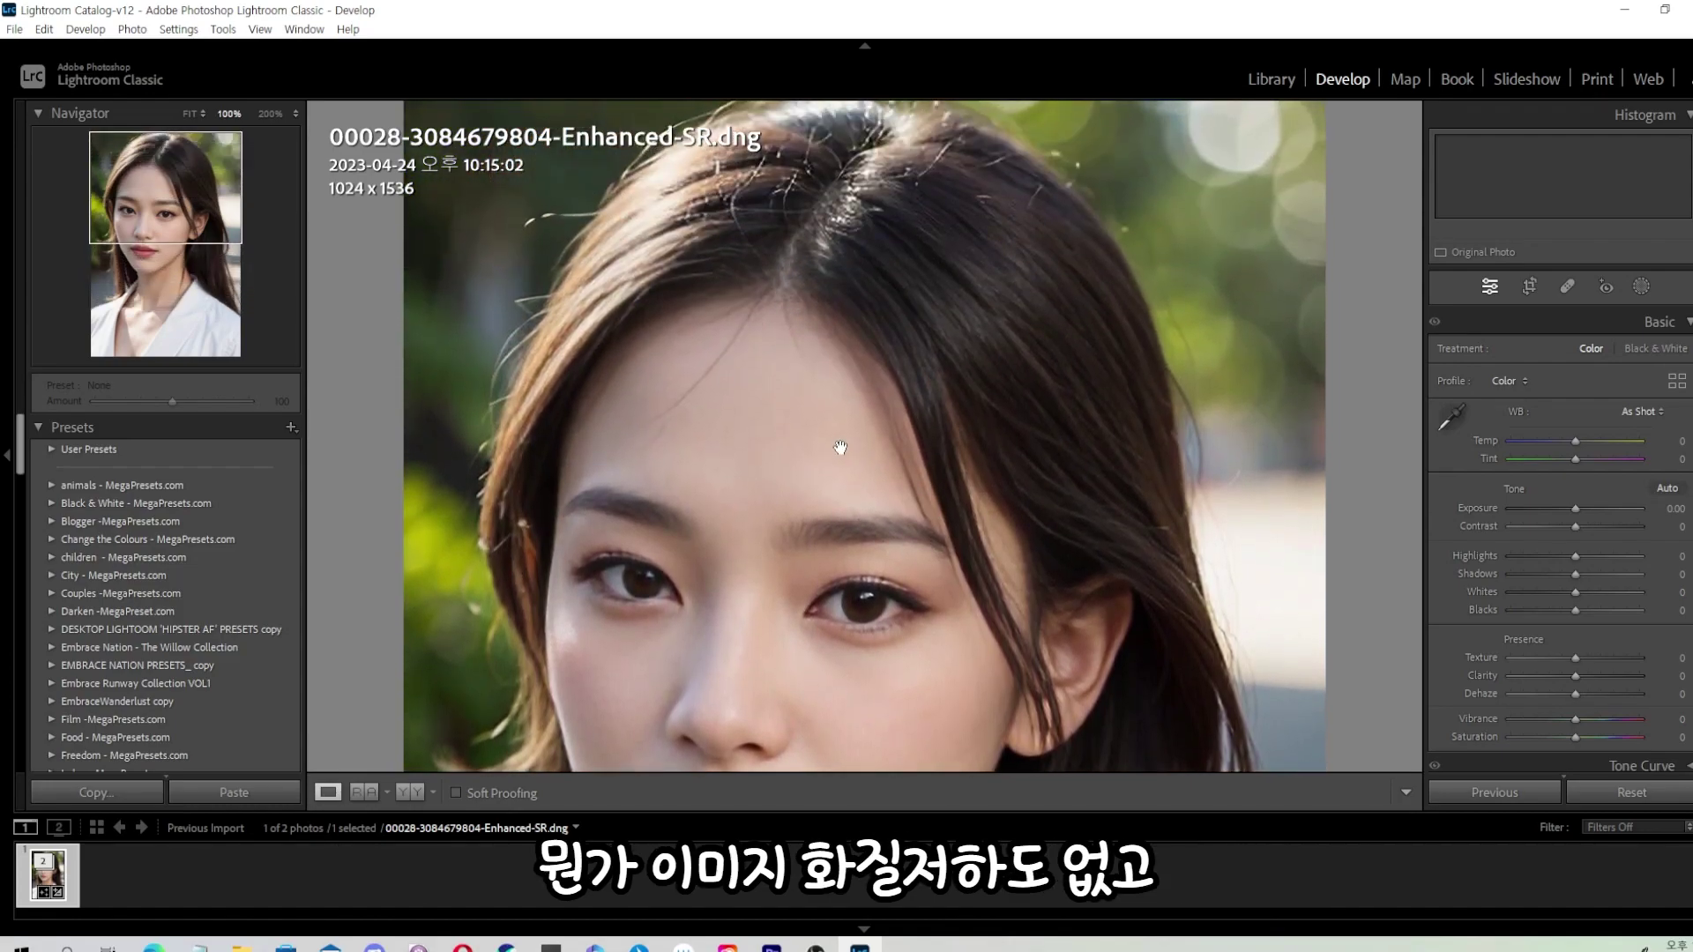
mouse_move(839, 447)
left_mouse_down()
mouse_move(839, 413)
mouse_move(839, 445)
left_mouse_up()
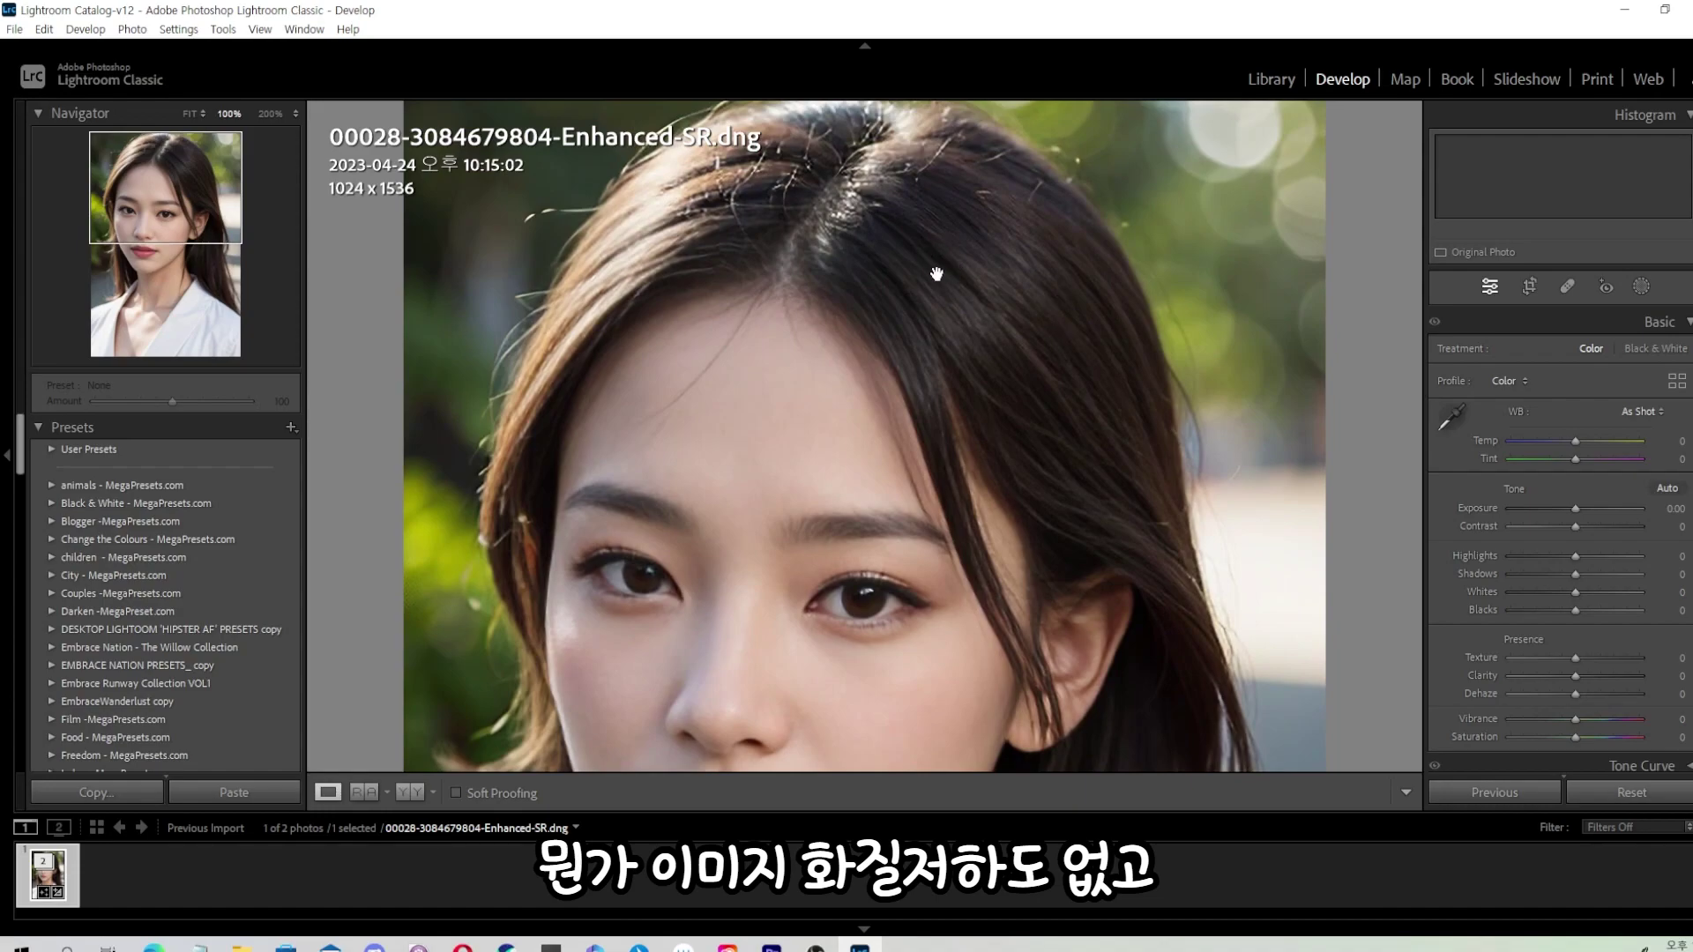
scroll(775, 215, "down", 5)
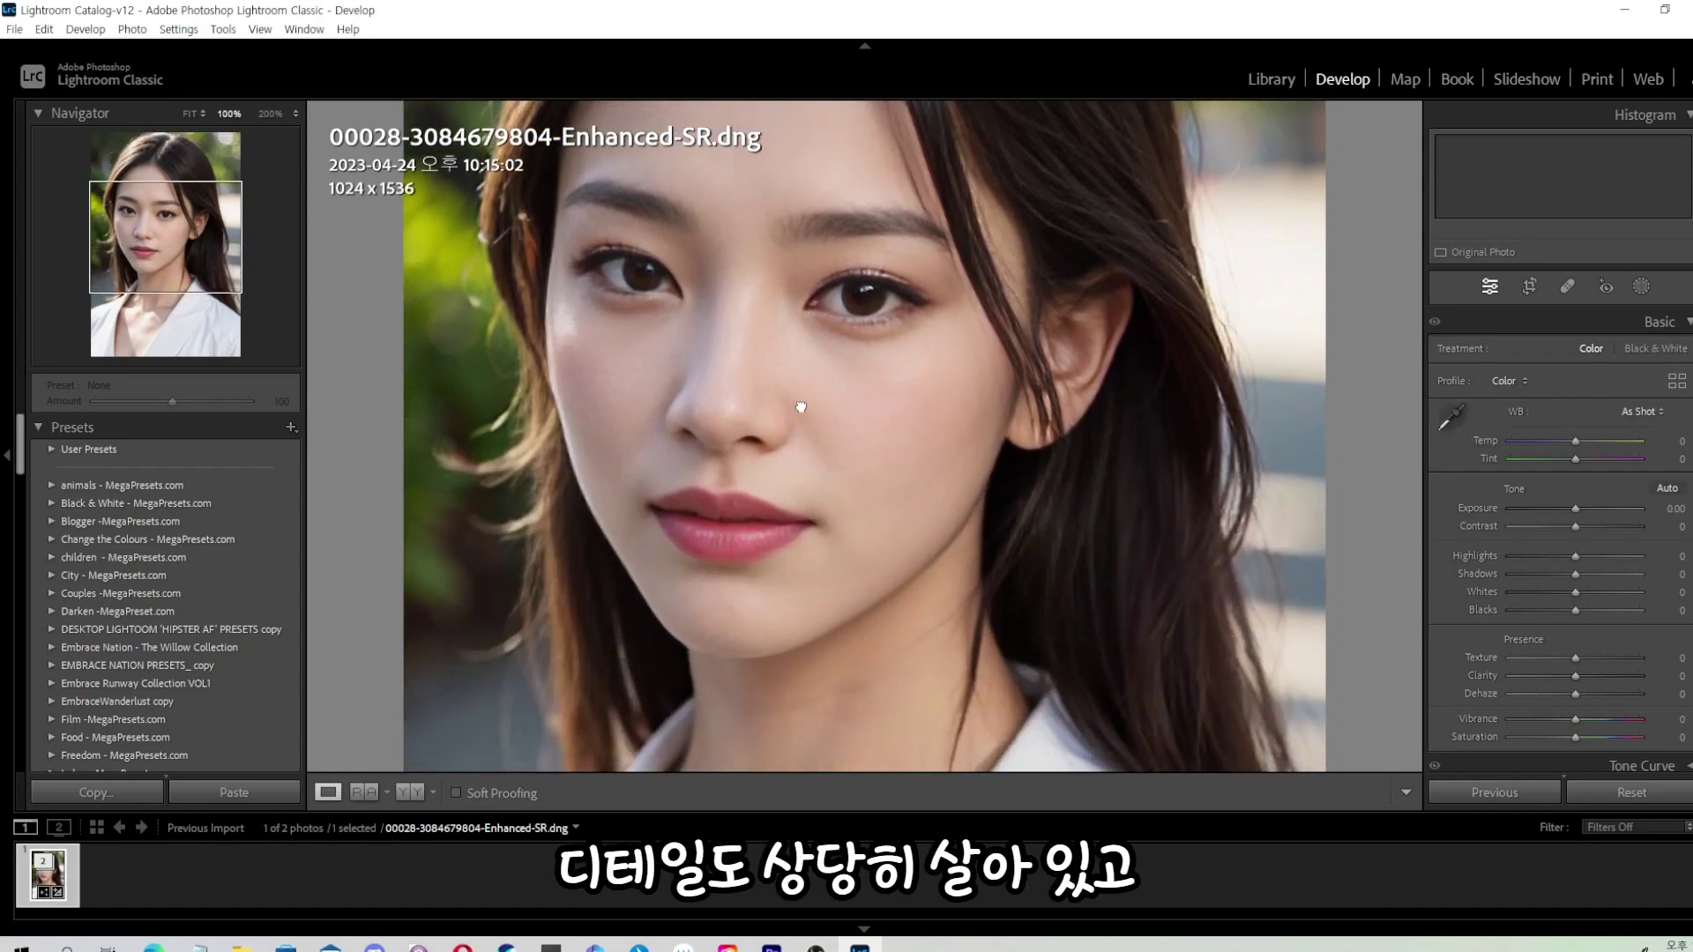
scroll(800, 408, "down", 2)
scroll(813, 566, "down", 4)
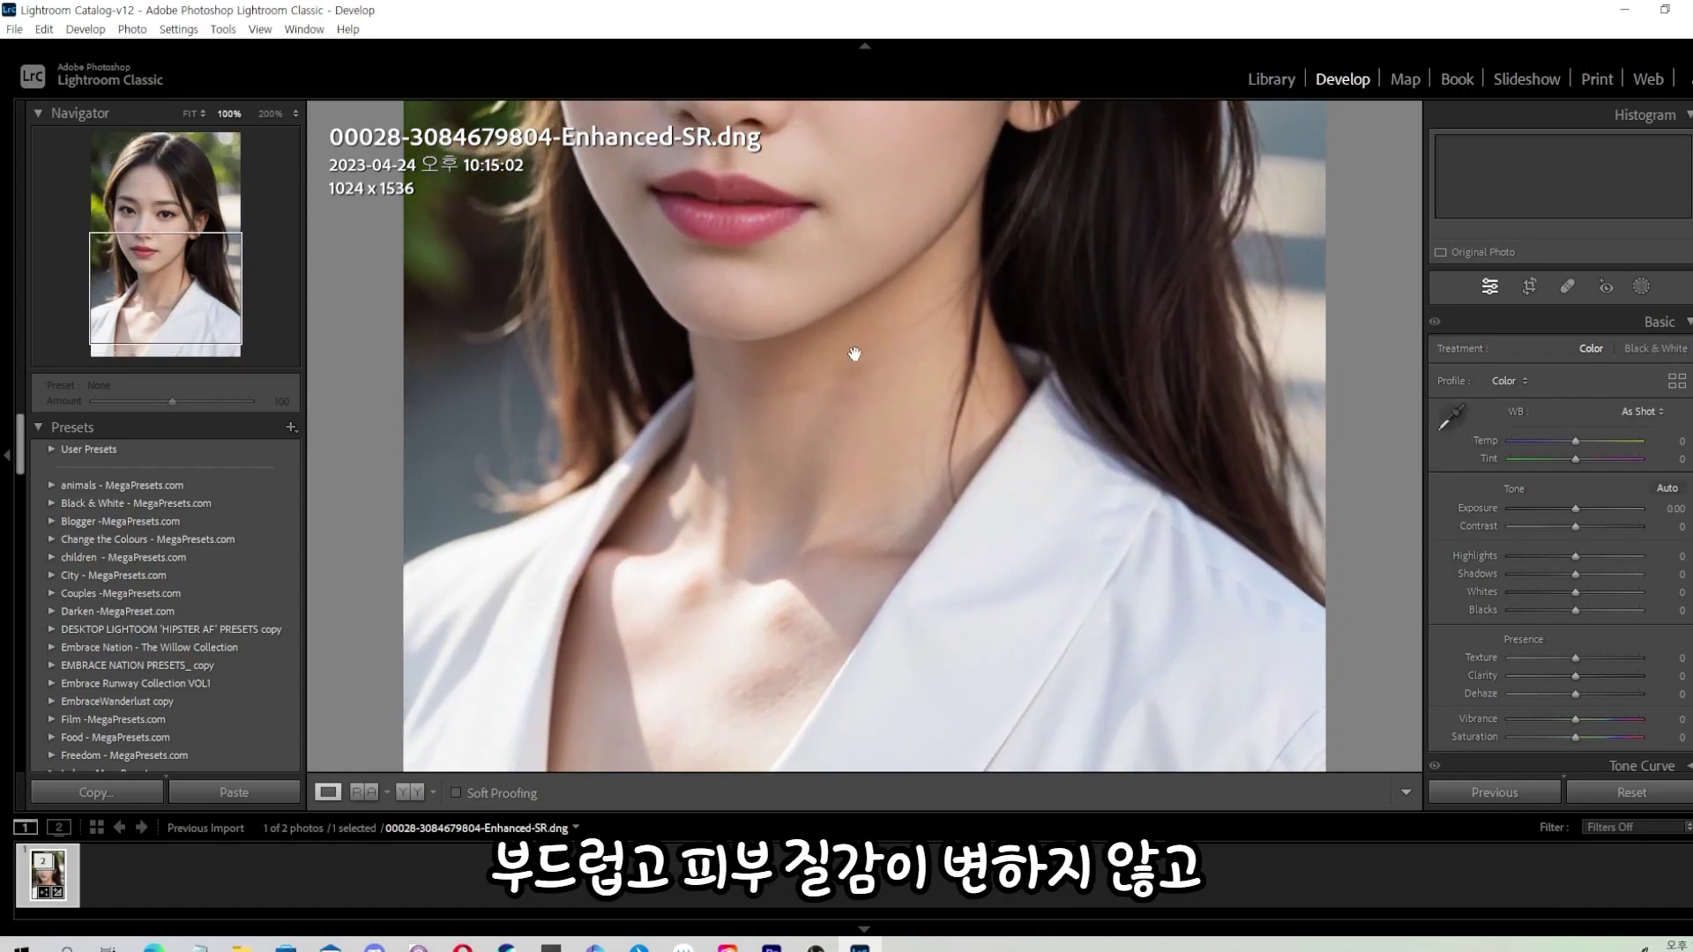
scroll(882, 349, "up", 10)
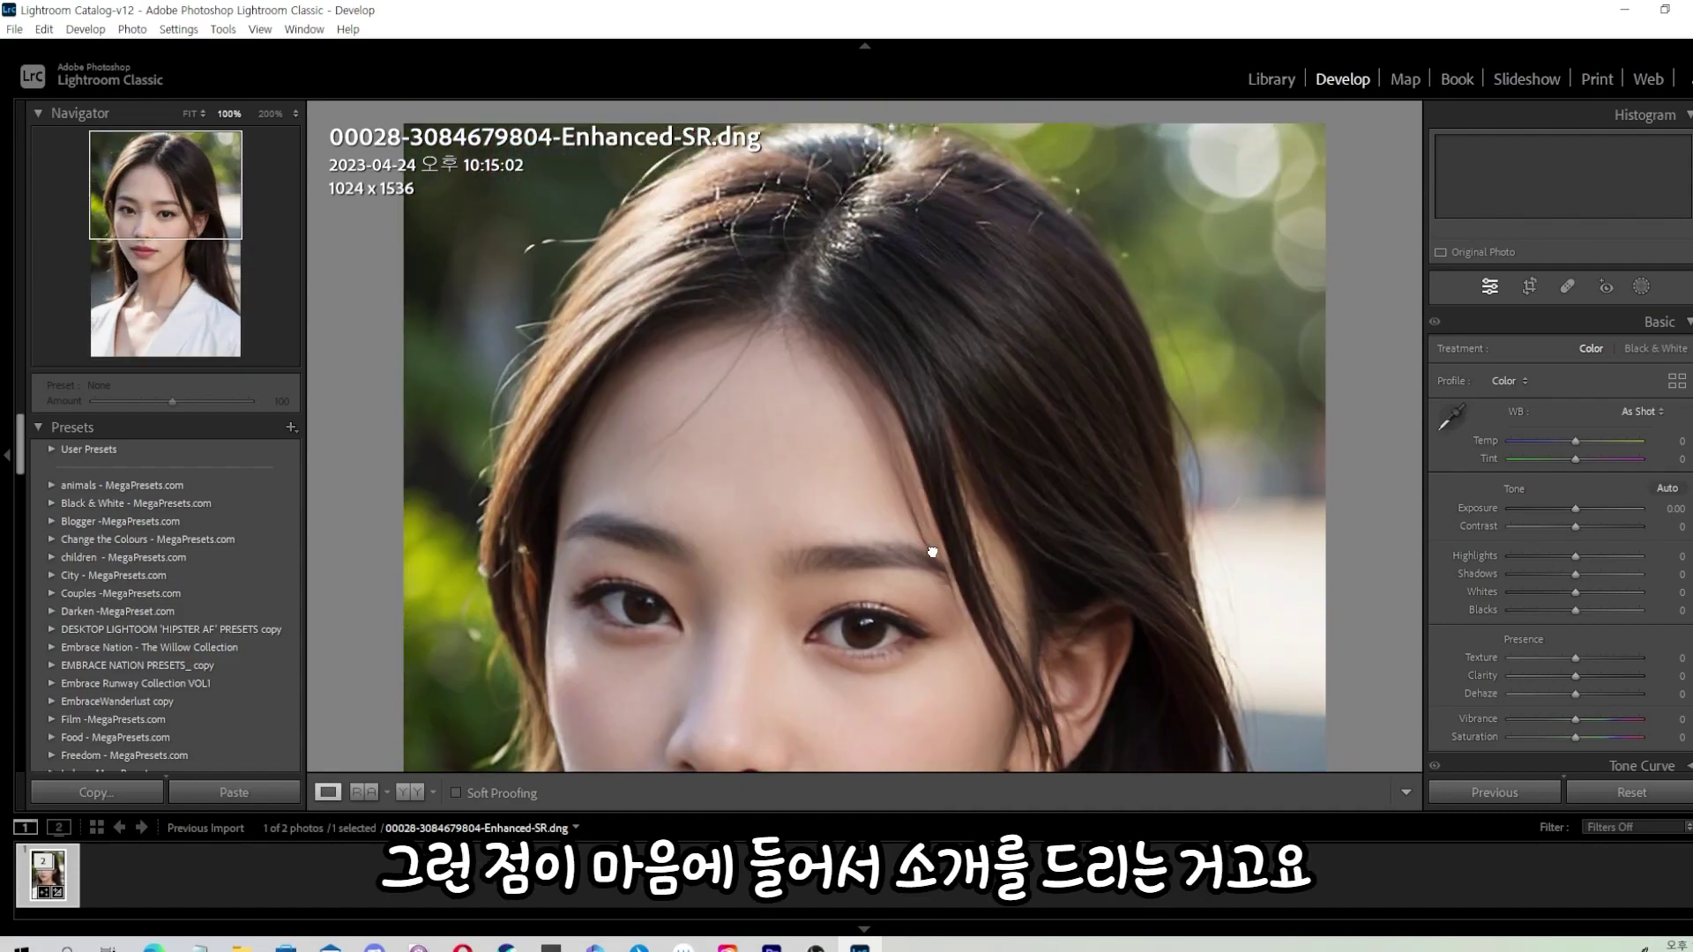
left_click_drag(933, 552, 950, 388)
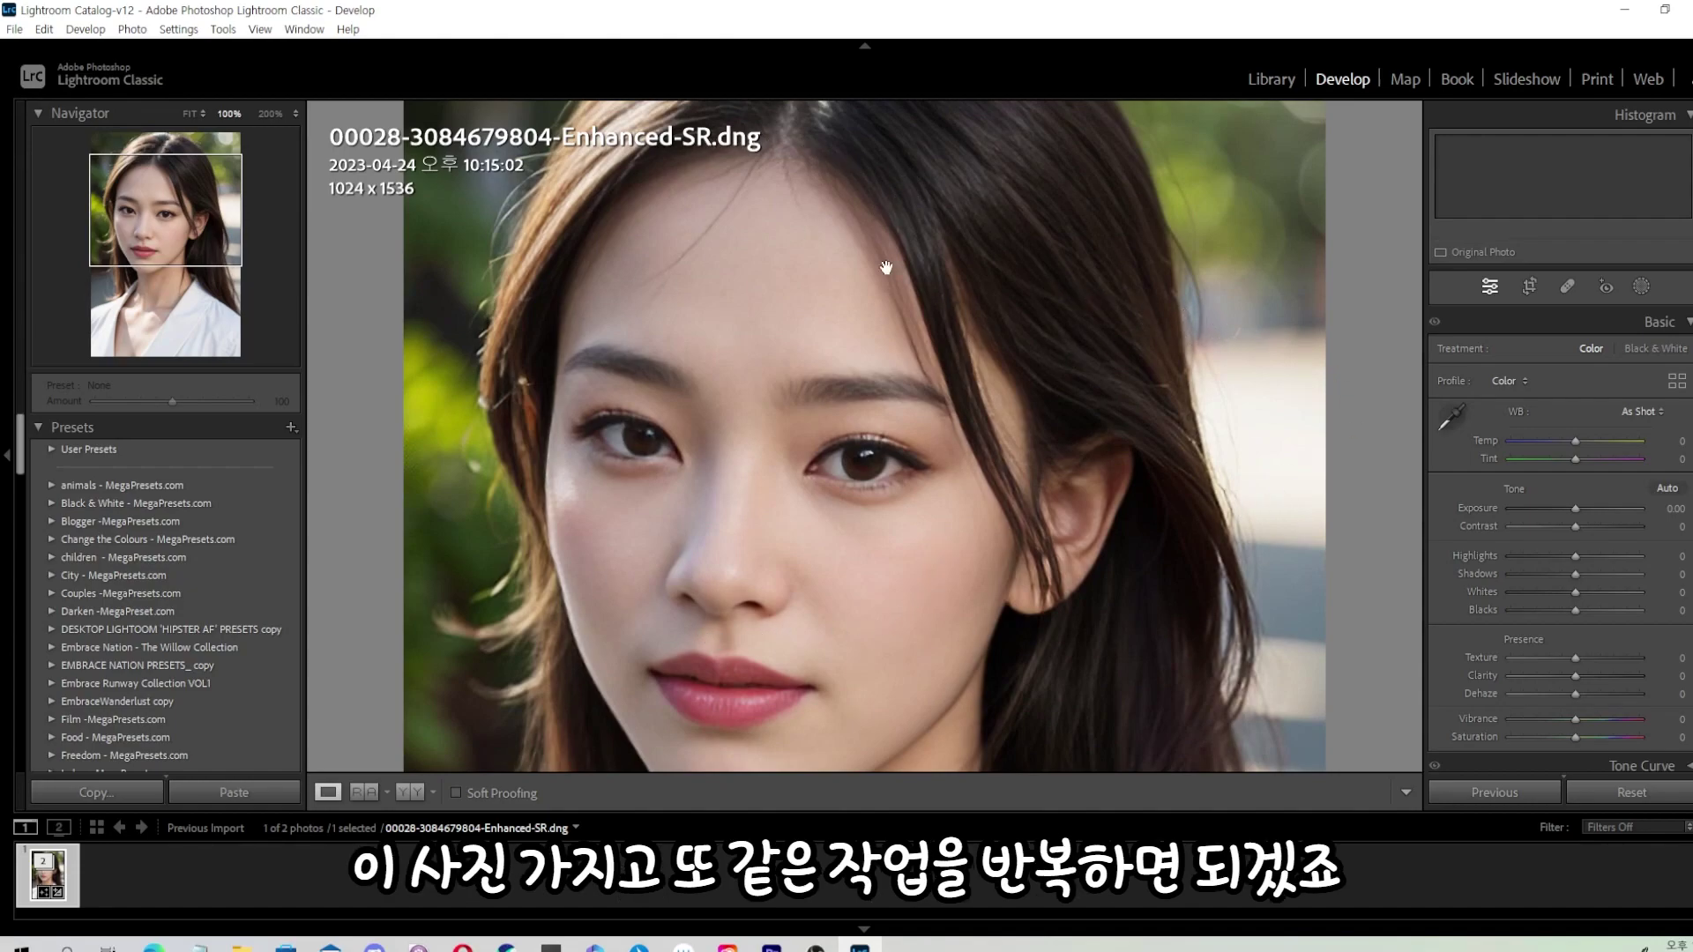
left_click_drag(887, 267, 912, 234)
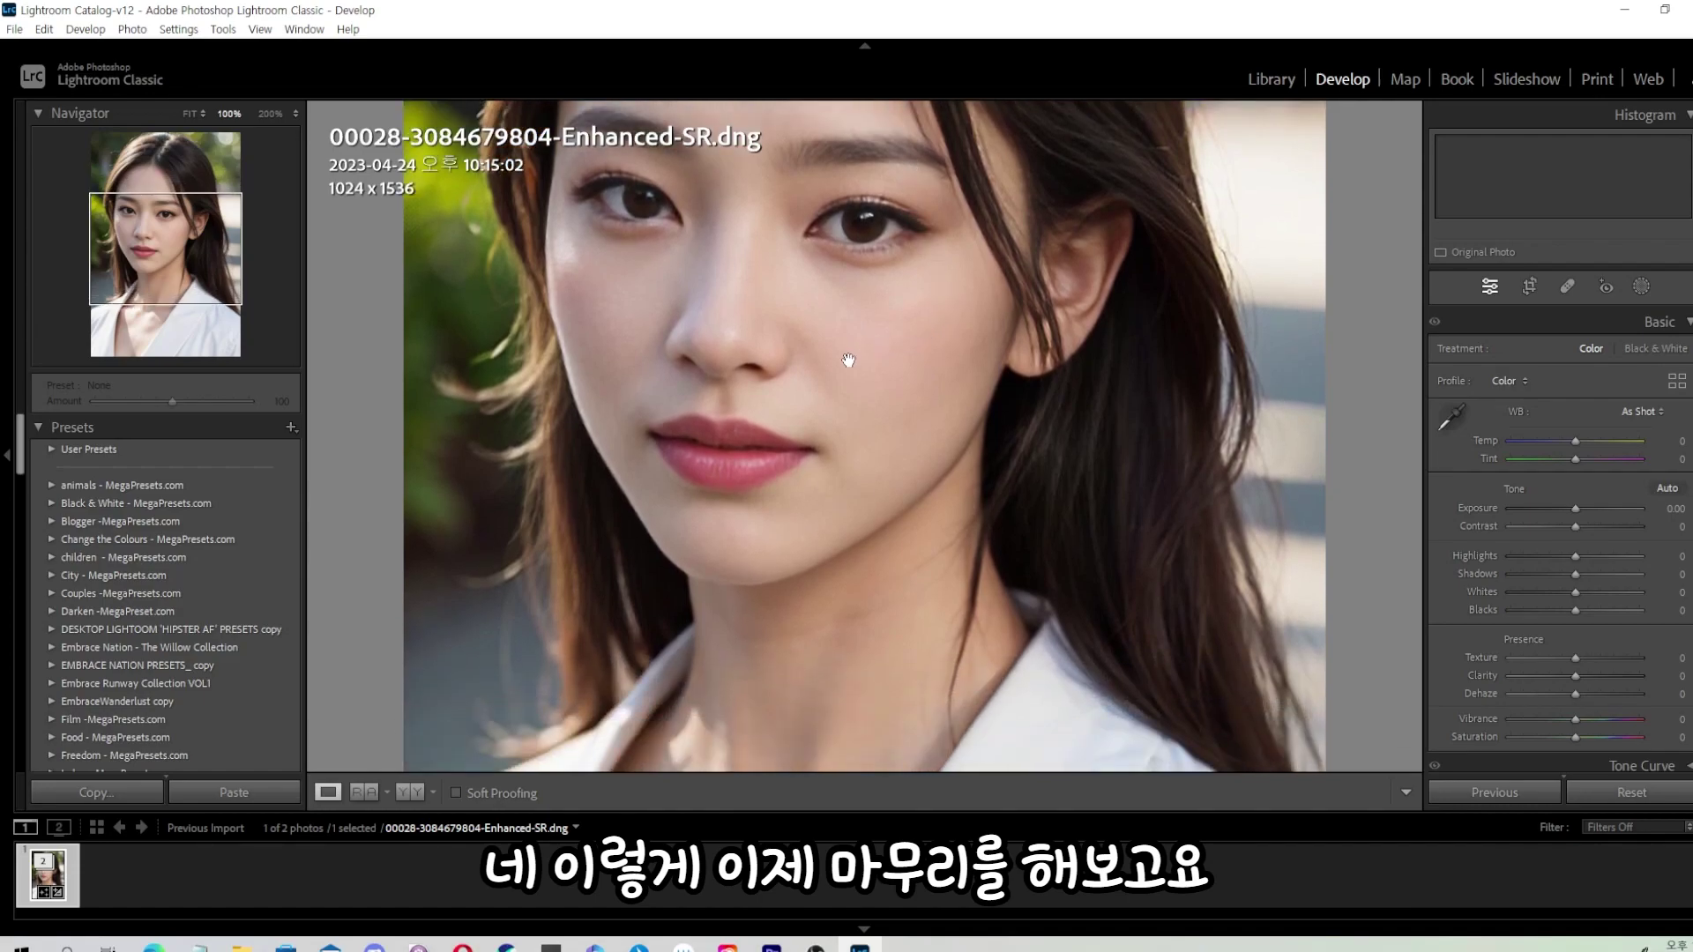
scroll(850, 359, "down", 2)
scroll(923, 374, "up", 3)
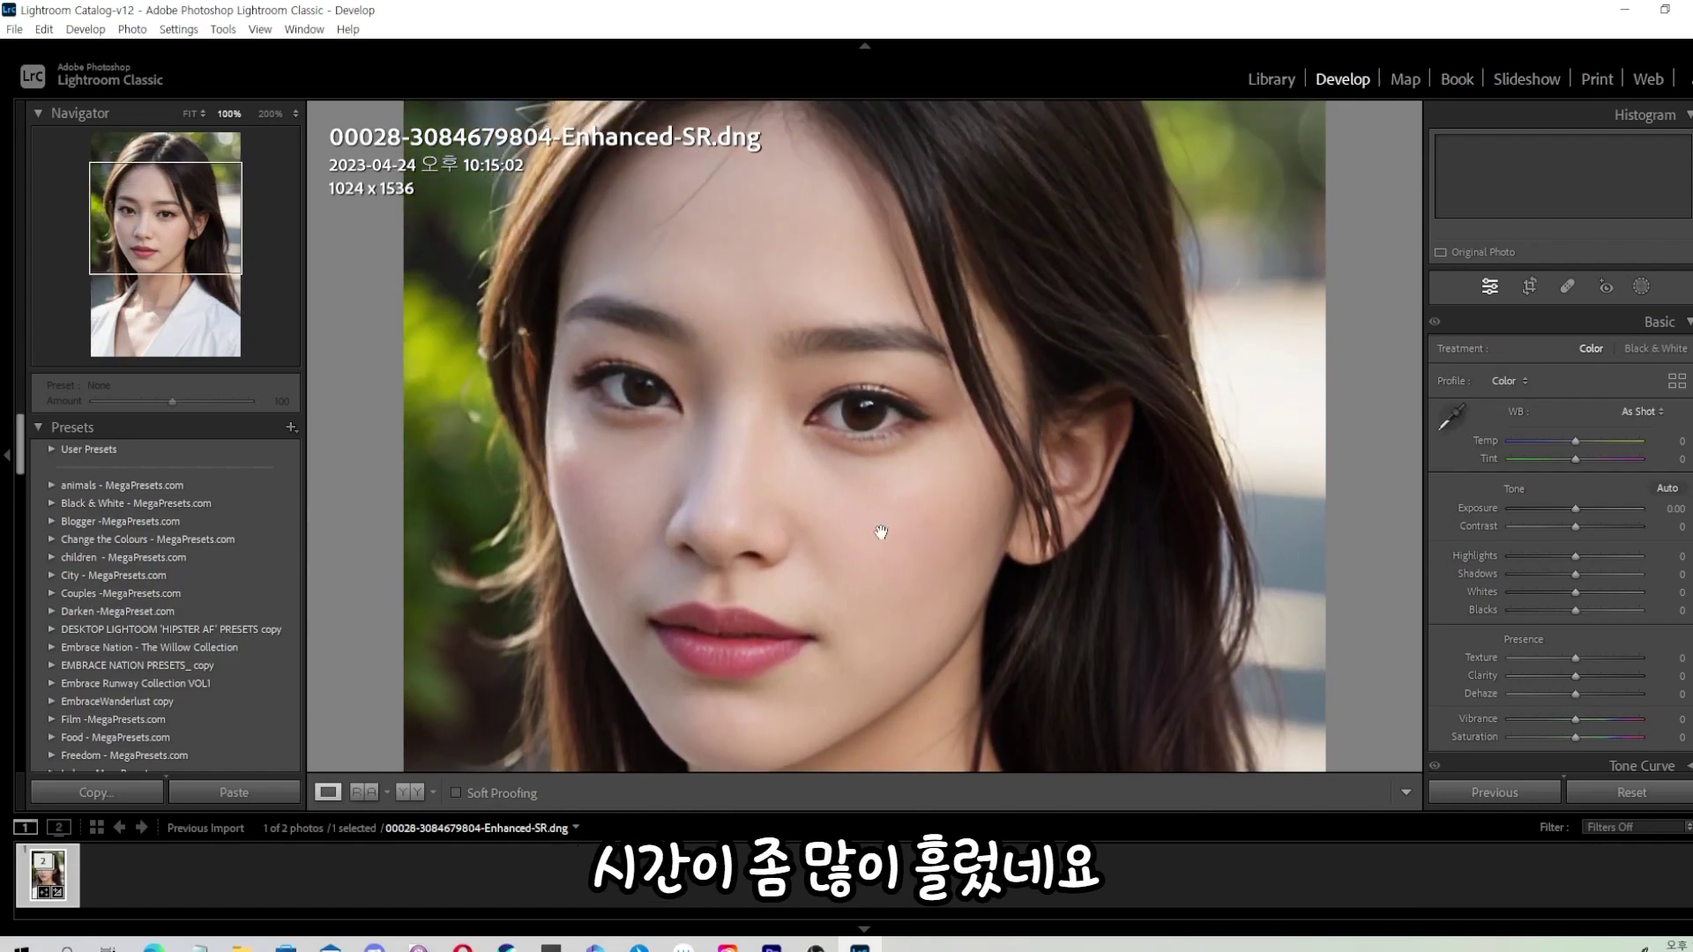
scroll(820, 393, "up", 1)
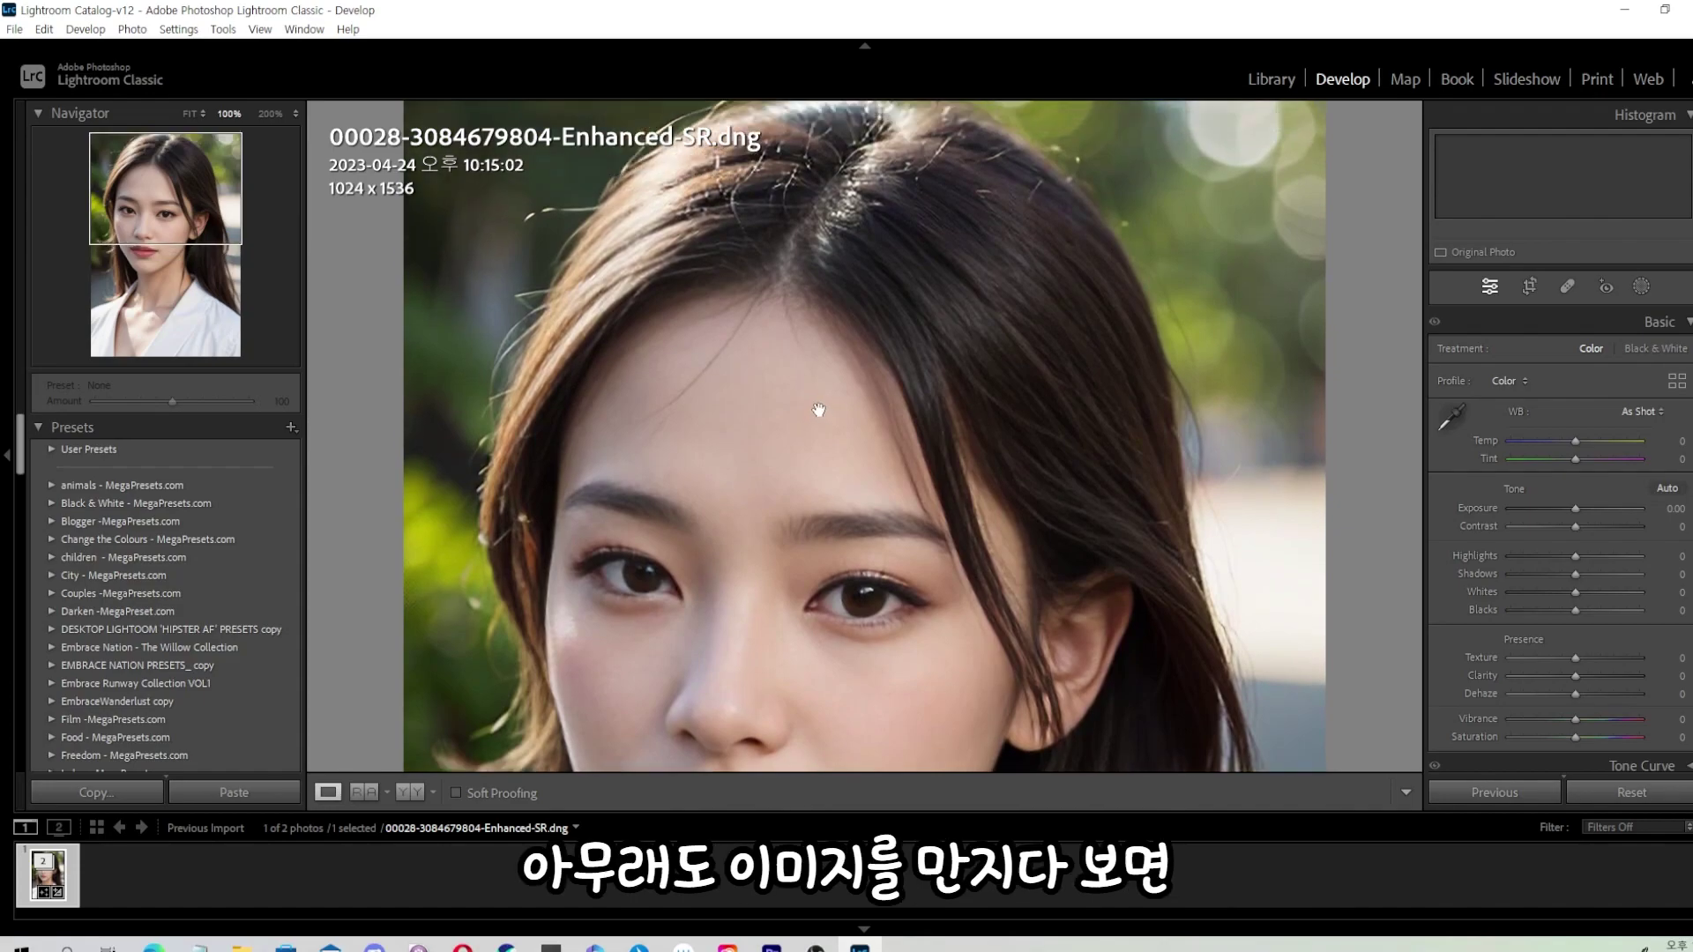